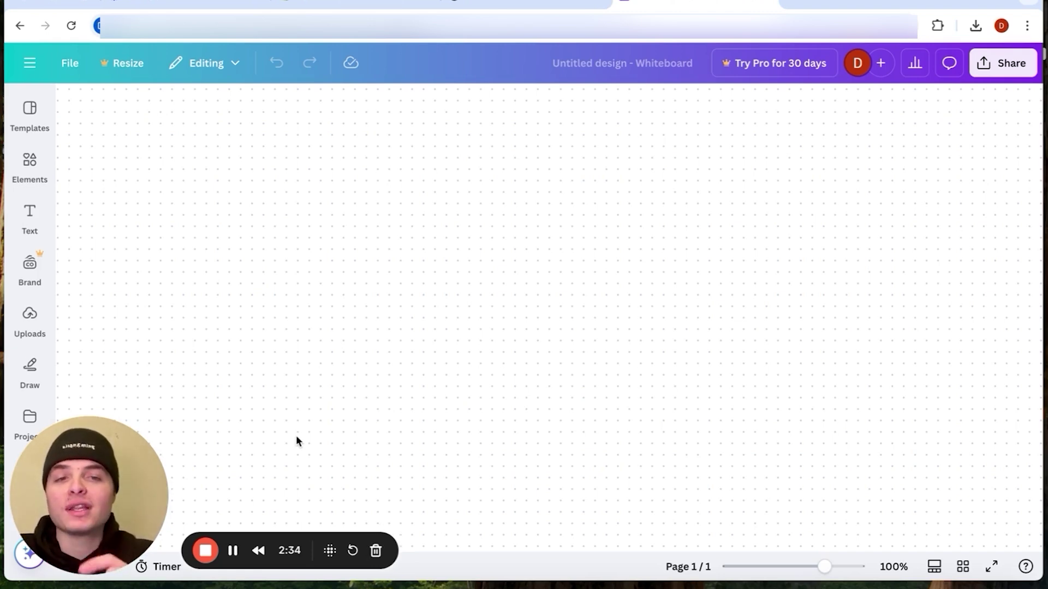
# Add a heading text box to the whiteboard and set its font to Anton.
pyautogui.click(29, 218)
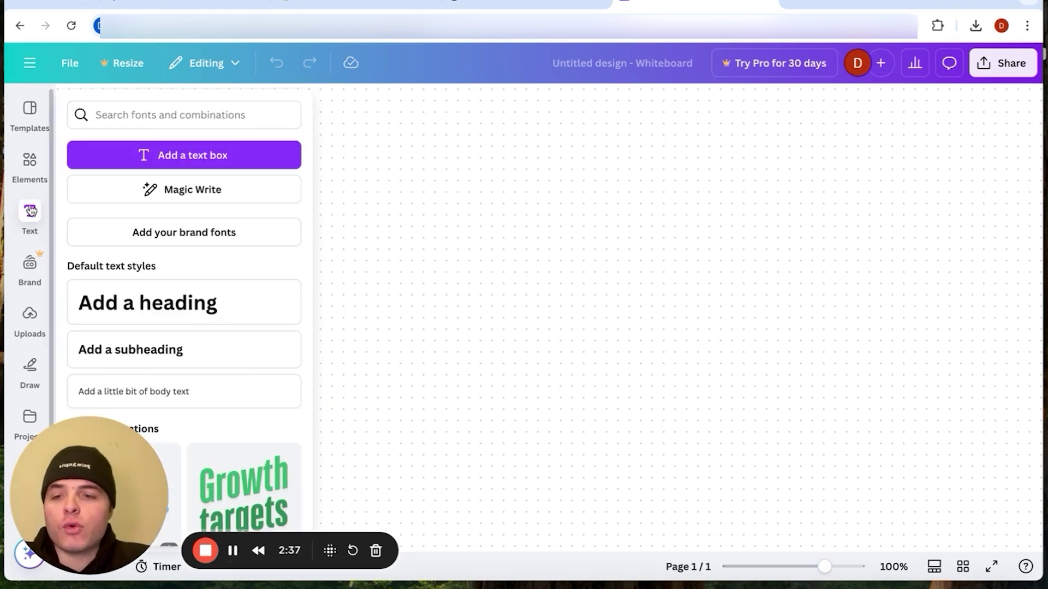
pyautogui.click(152, 321)
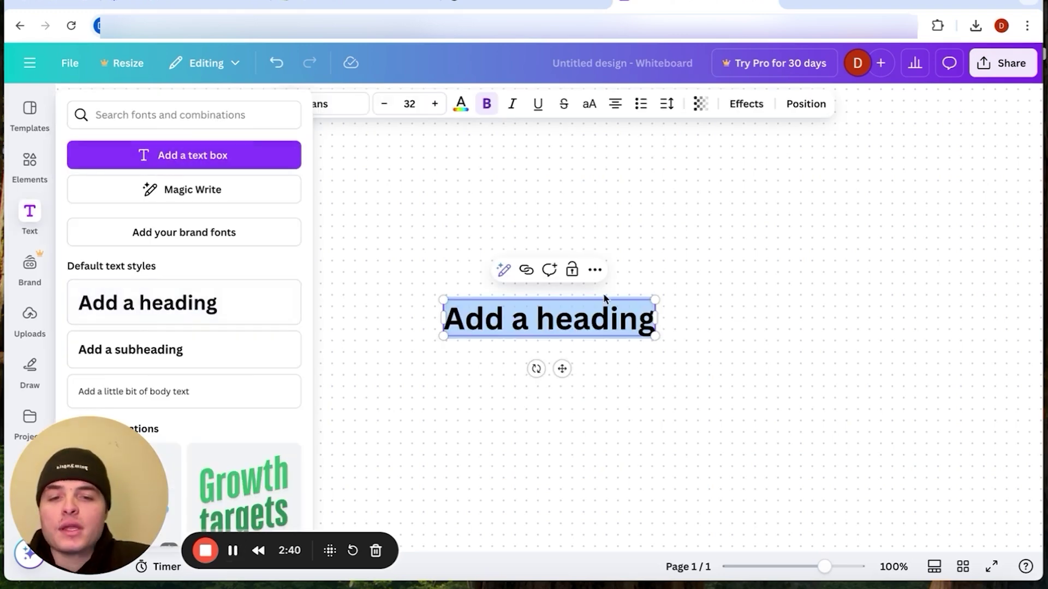
pyautogui.click(350, 104)
pyautogui.scroll(-3, 229, 363)
pyautogui.scroll(-10, 229, 363)
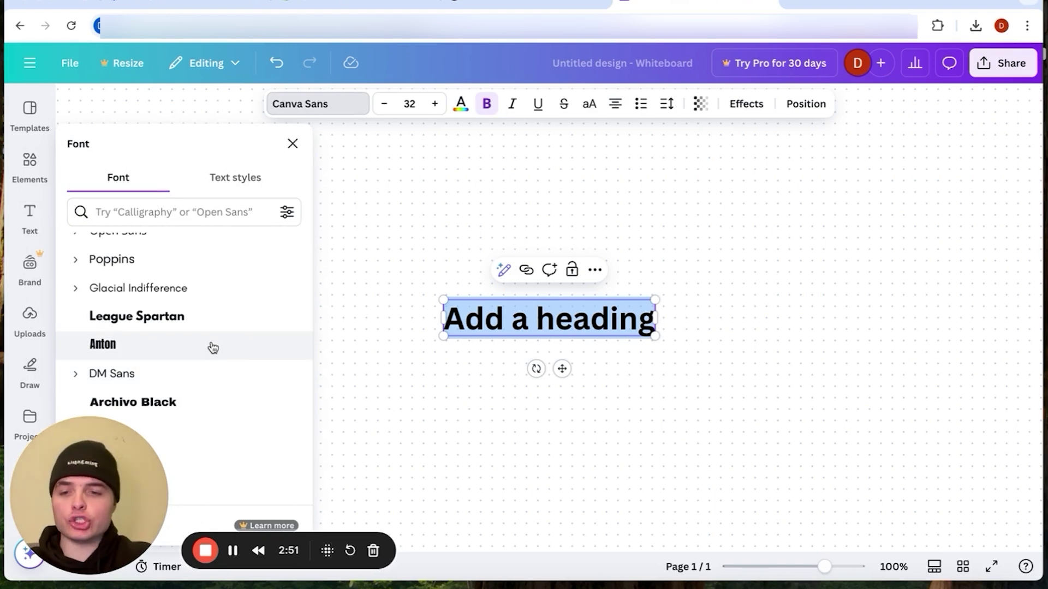
pyautogui.click(212, 345)
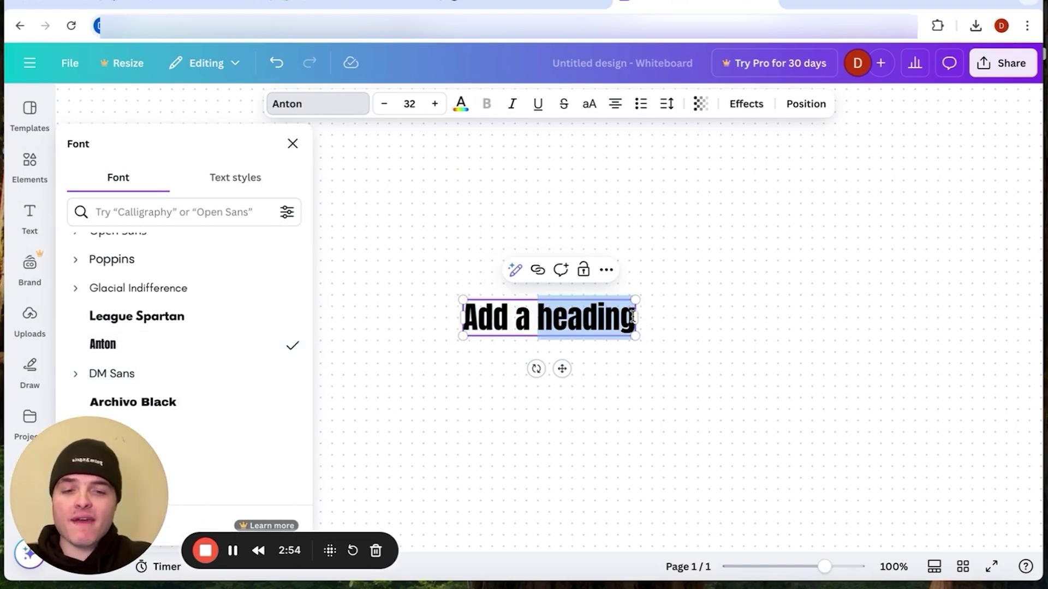
# Replace the heading's placeholder text with OAKVILLE and enlarge it to about size 50.2.
pyautogui.write('bak')
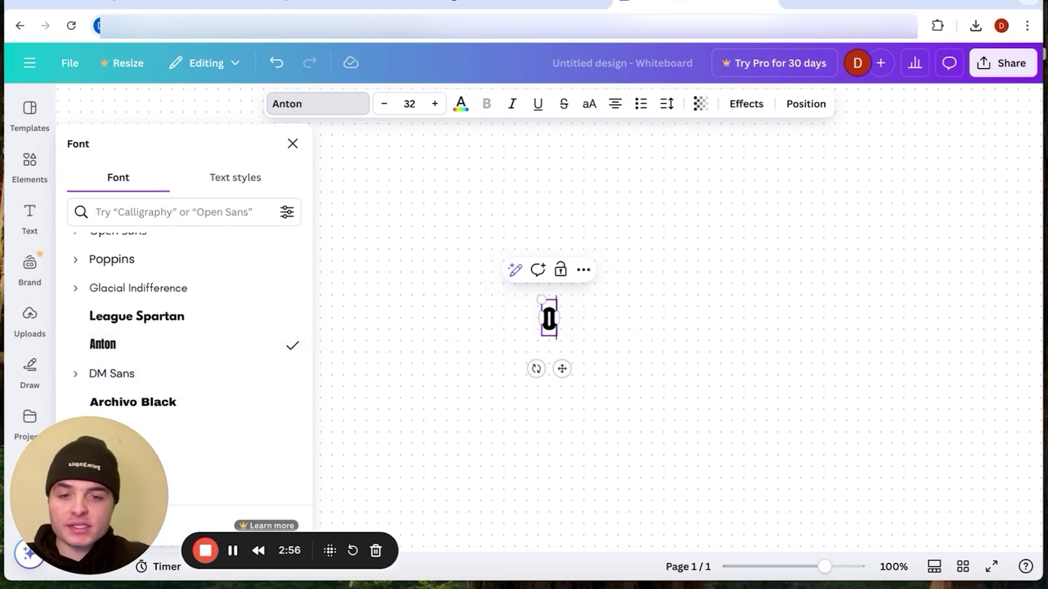
pyautogui.press('BackSpace')
pyautogui.press('BackSpace')
pyautogui.press('BackSpace')
pyautogui.write('O')
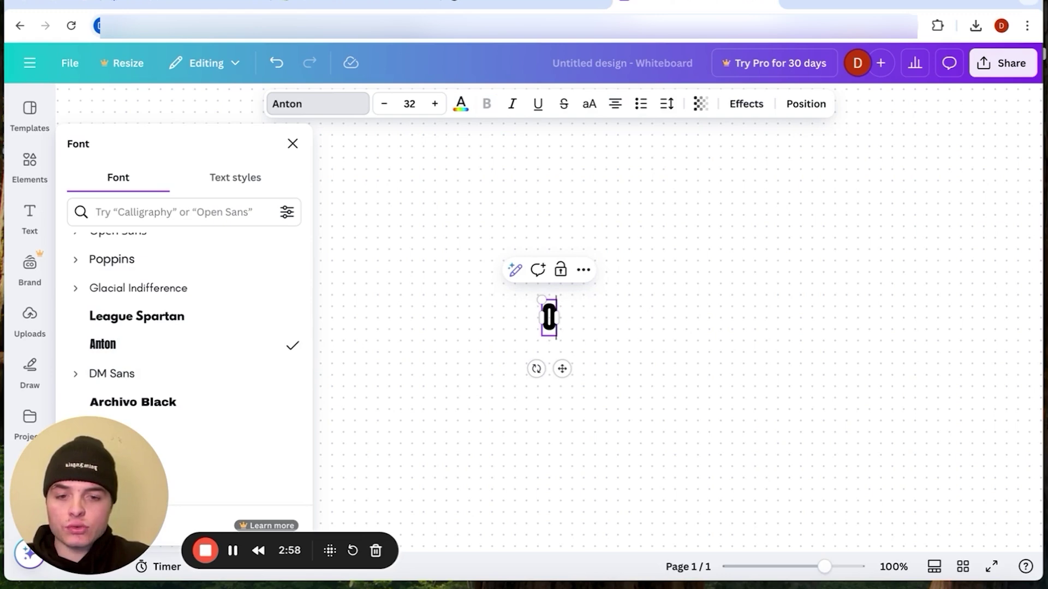
pyautogui.write('a')
pyautogui.press('BackSpace')
pyautogui.press('BackSpace')
pyautogui.write('OAK')
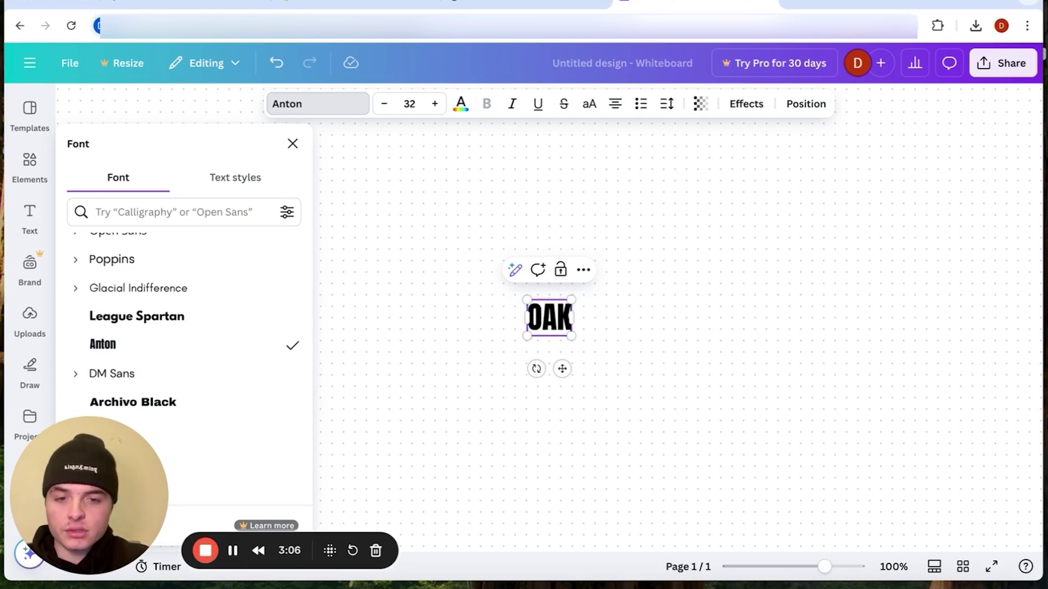
pyautogui.write('VILLE')
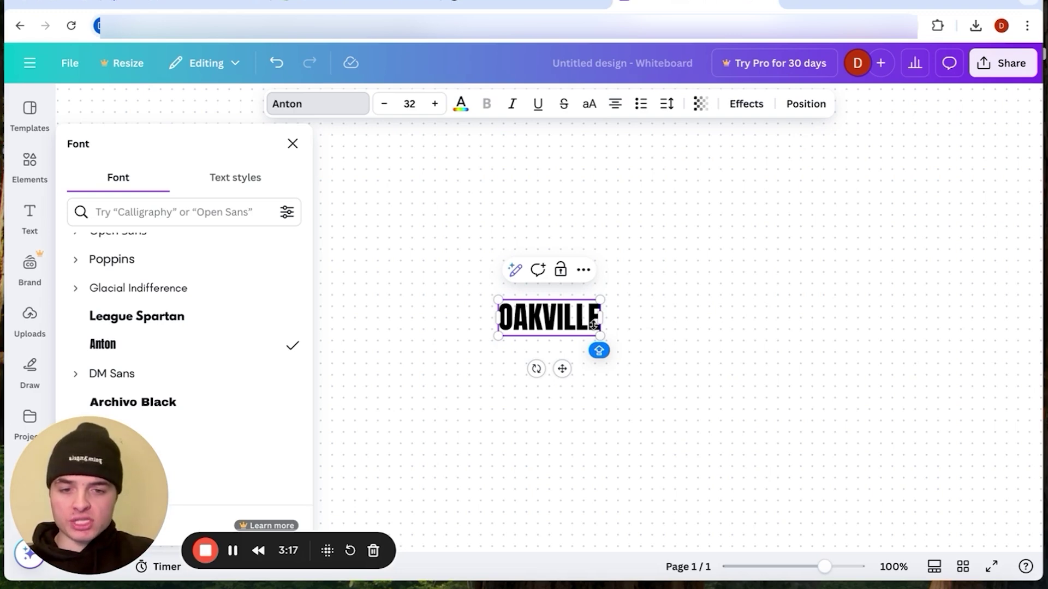
pyautogui.moveTo(600, 335); pyautogui.dragTo(658, 356)
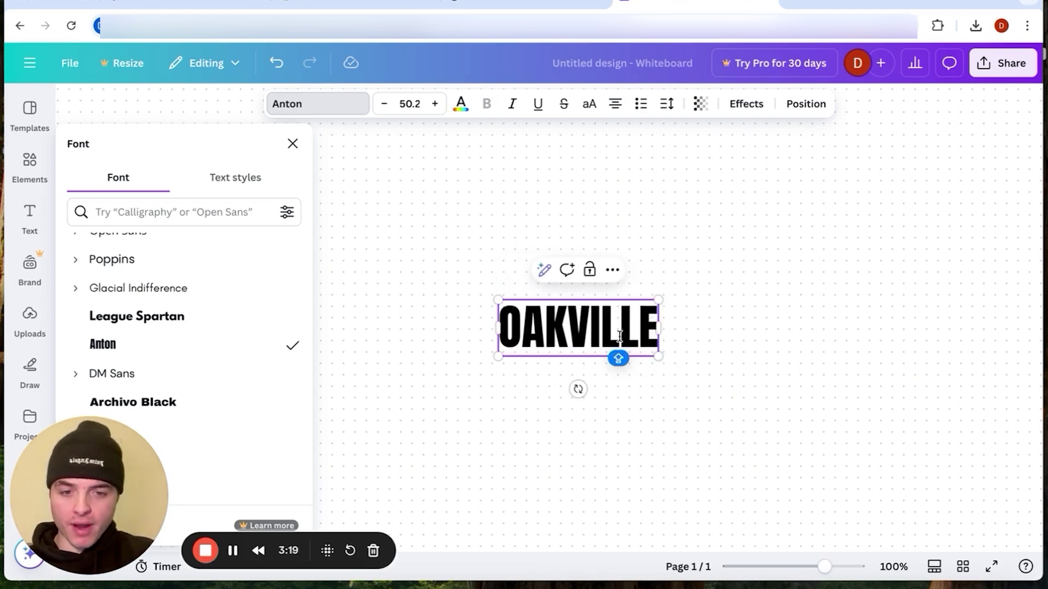
pyautogui.click(600, 328)
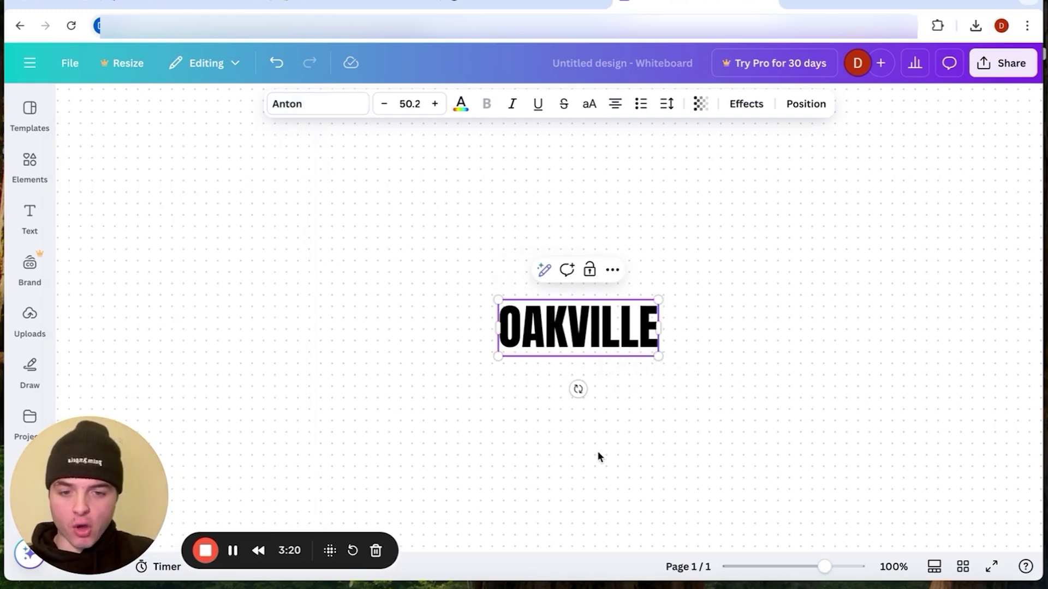
# Try the fonts Archivo Black, Gagalin, Shrikhand, Horizon and Fredoka on the OAKVILLE text.
pyautogui.doubleClick(522, 303)
pyautogui.click(349, 105)
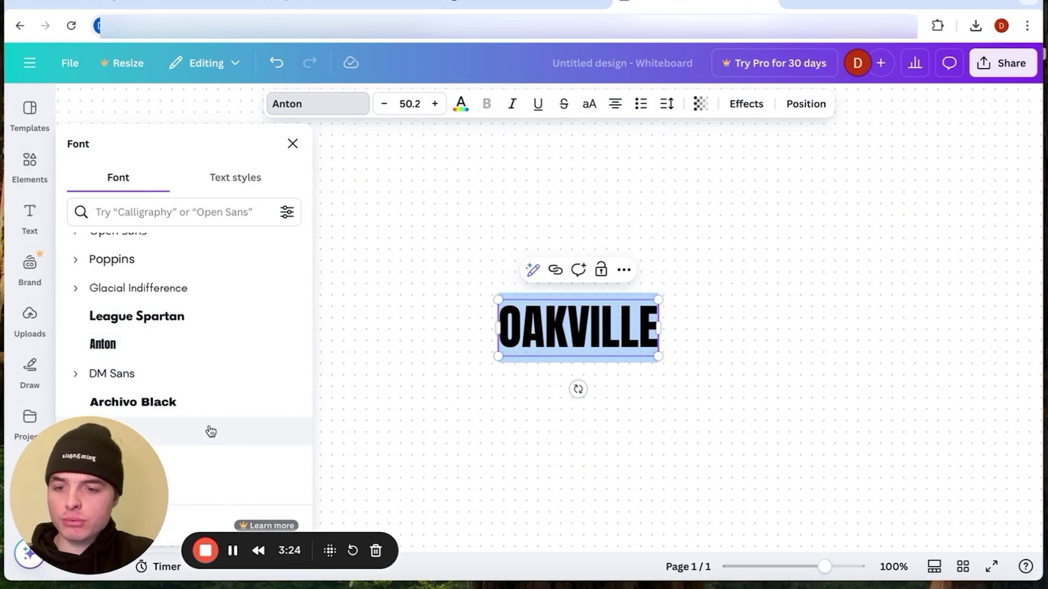
pyautogui.click(217, 413)
pyautogui.scroll(-8, 164, 328)
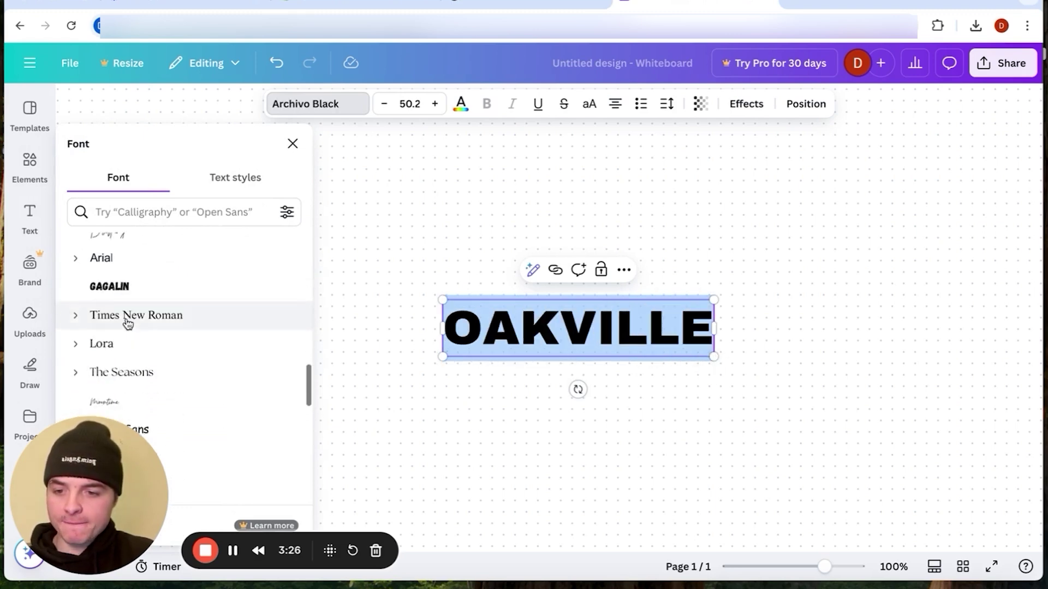
pyautogui.click(115, 273)
pyautogui.scroll(-3, 194, 342)
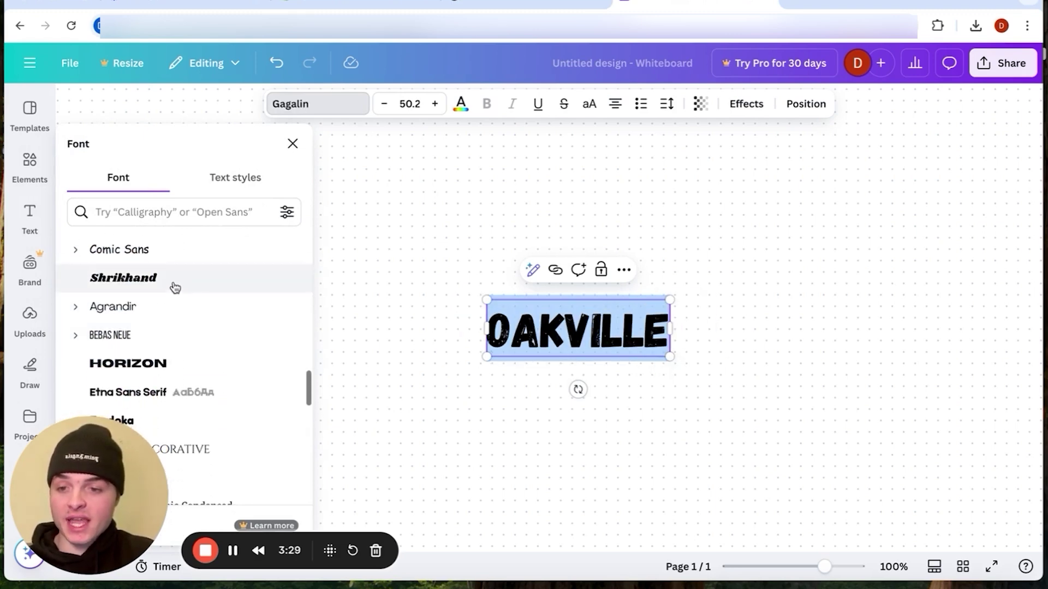
pyautogui.click(174, 288)
pyautogui.click(215, 371)
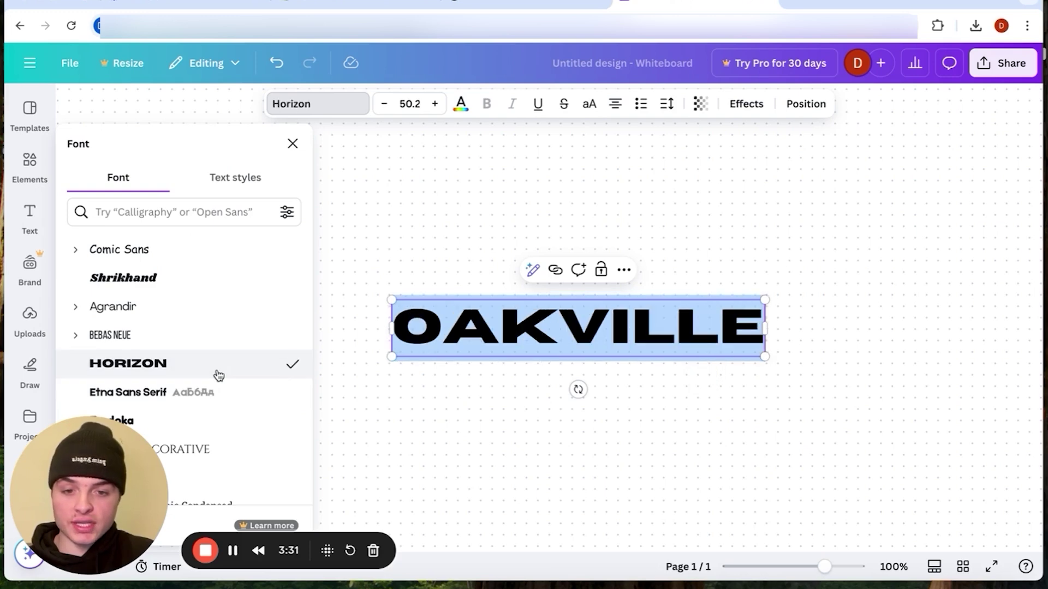
pyautogui.scroll(-2, 221, 320)
pyautogui.click(220, 316)
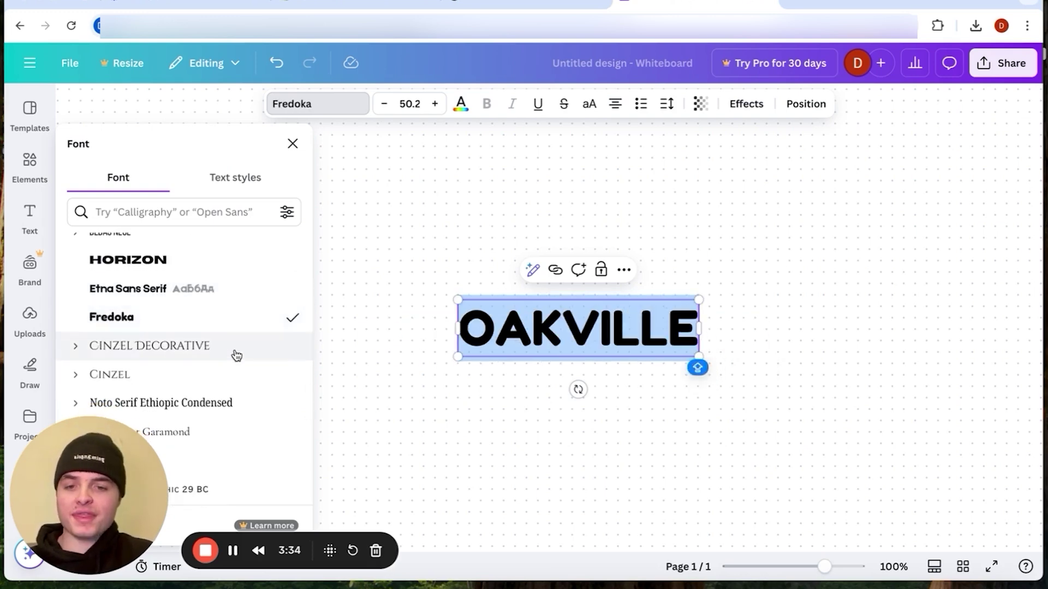
# Try the fonts Lilita One, Abril Fatface, Norwester and Bukhari Script on the OAKVILLE text.
pyautogui.scroll(-3, 235, 355)
pyautogui.scroll(-1, 237, 361)
pyautogui.click(201, 278)
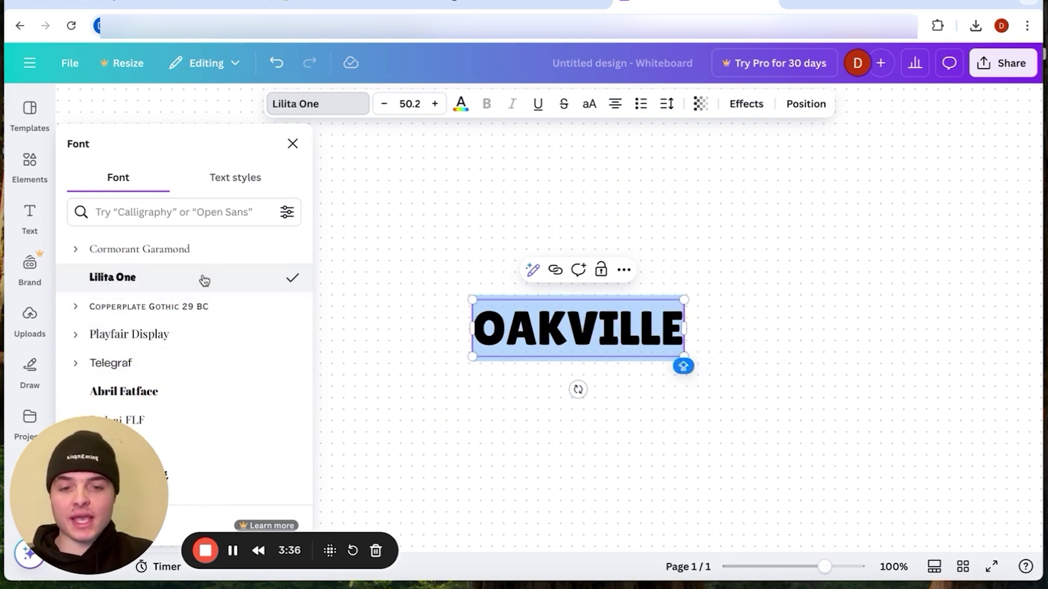
pyautogui.click(210, 392)
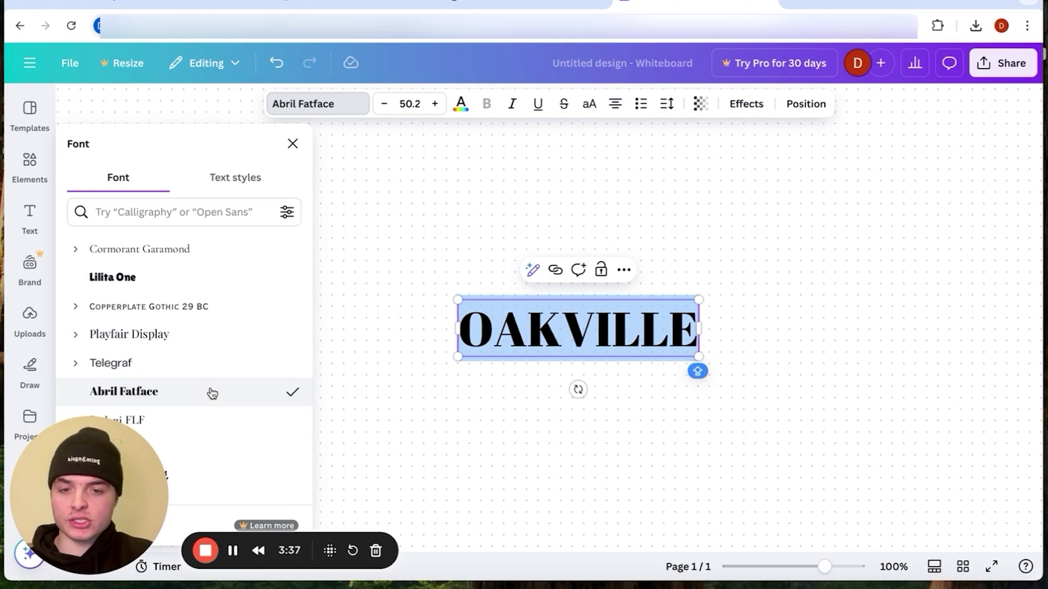
pyautogui.scroll(-2, 224, 355)
pyautogui.scroll(-1, 224, 355)
pyautogui.click(223, 356)
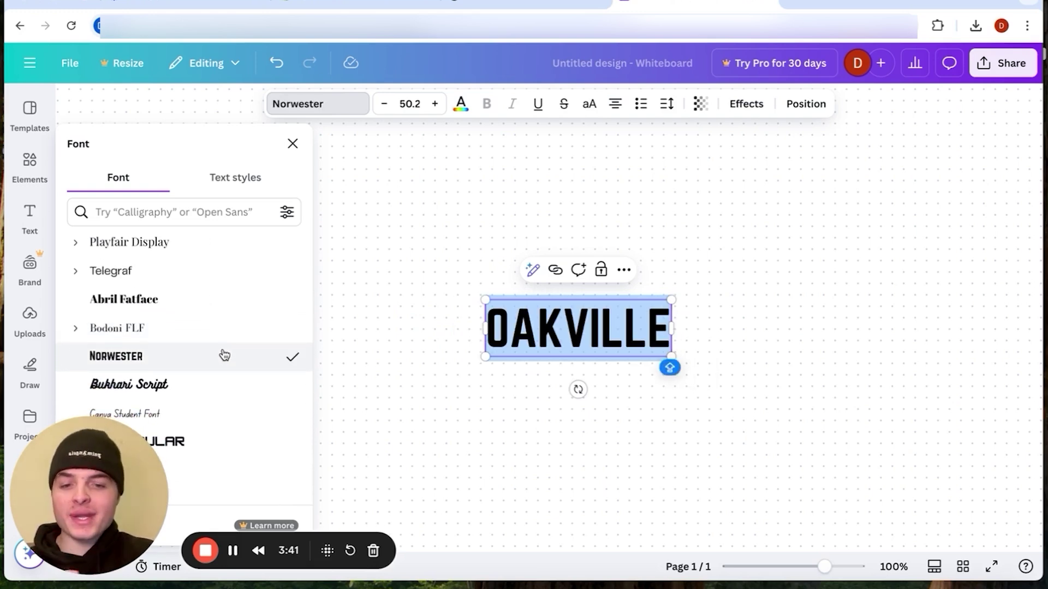
pyautogui.scroll(-1, 226, 375)
pyautogui.click(227, 355)
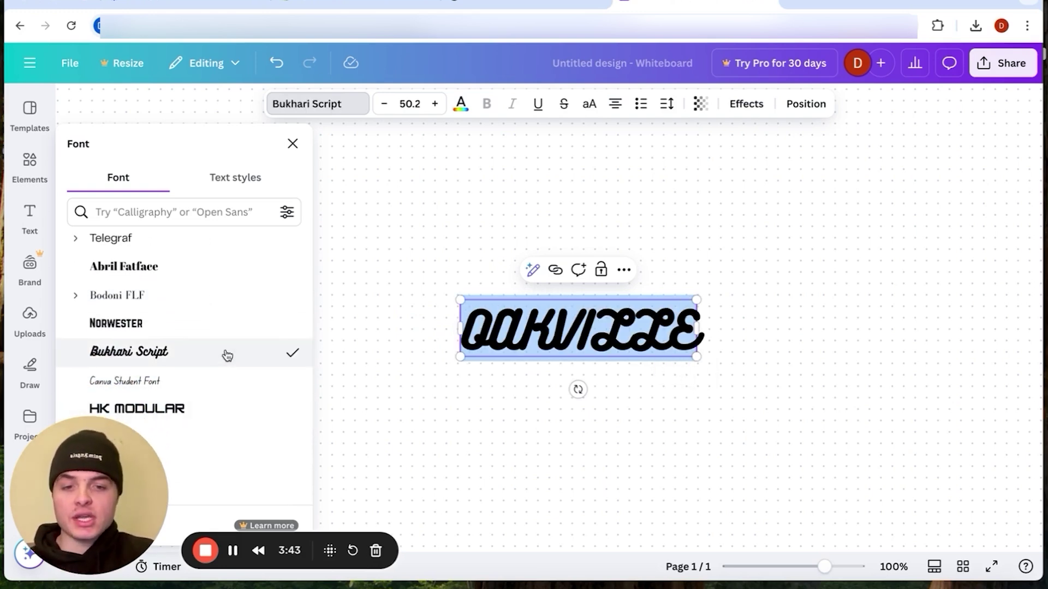
# Compare the Impact and Oswald fonts on the OAKVILLE text and set it to Impact.
pyautogui.scroll(-5, 226, 355)
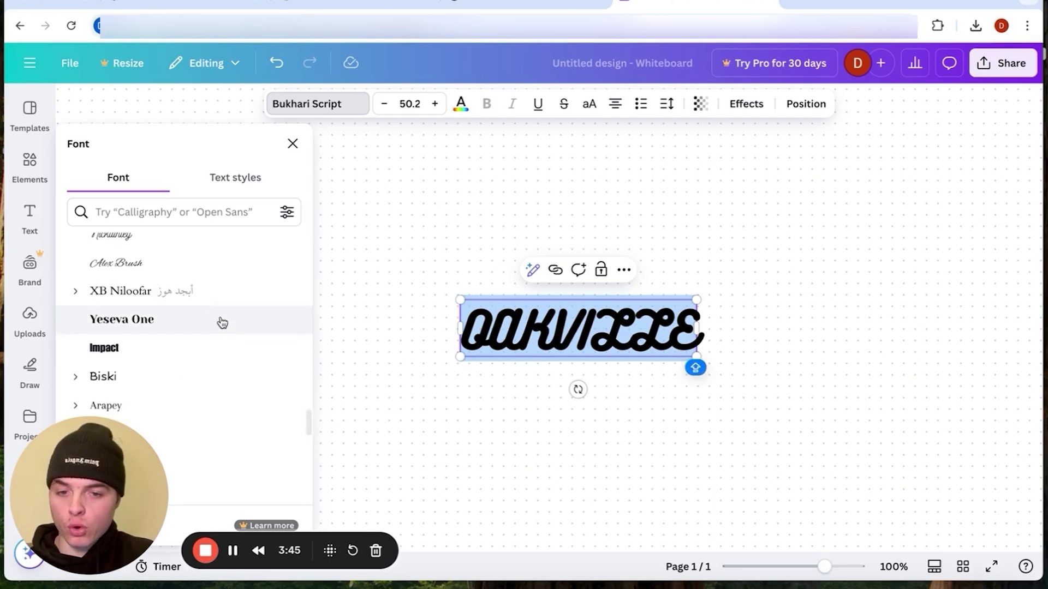
pyautogui.click(220, 325)
pyautogui.click(213, 348)
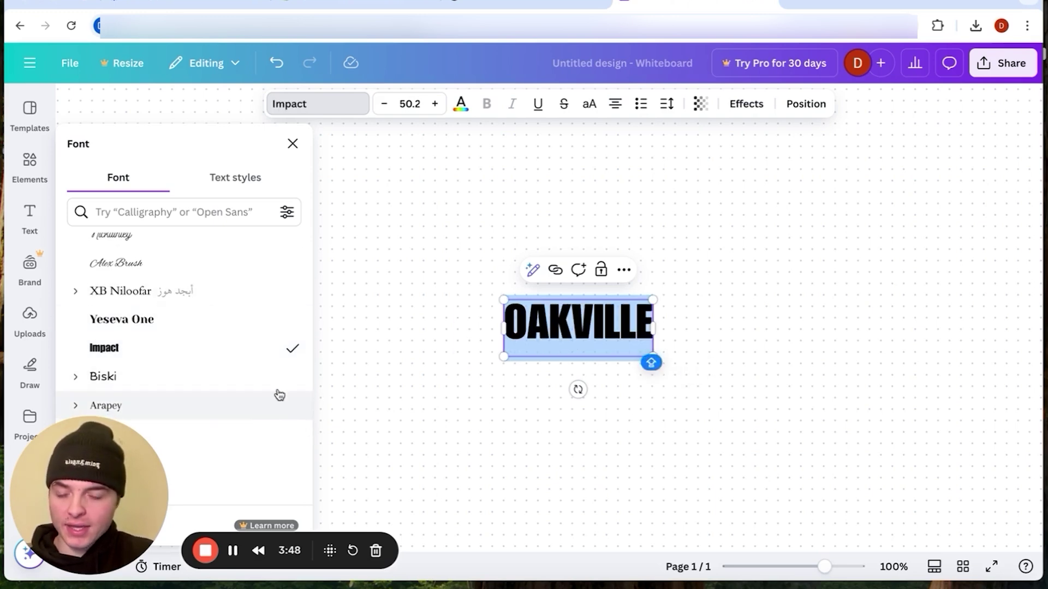
pyautogui.scroll(-5, 227, 380)
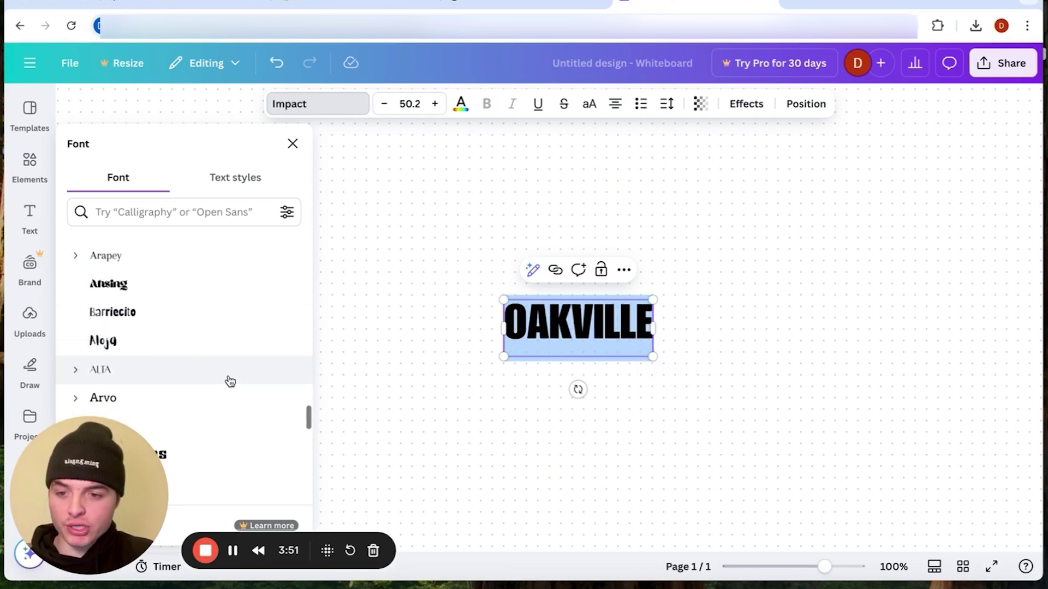
pyautogui.scroll(-5, 229, 380)
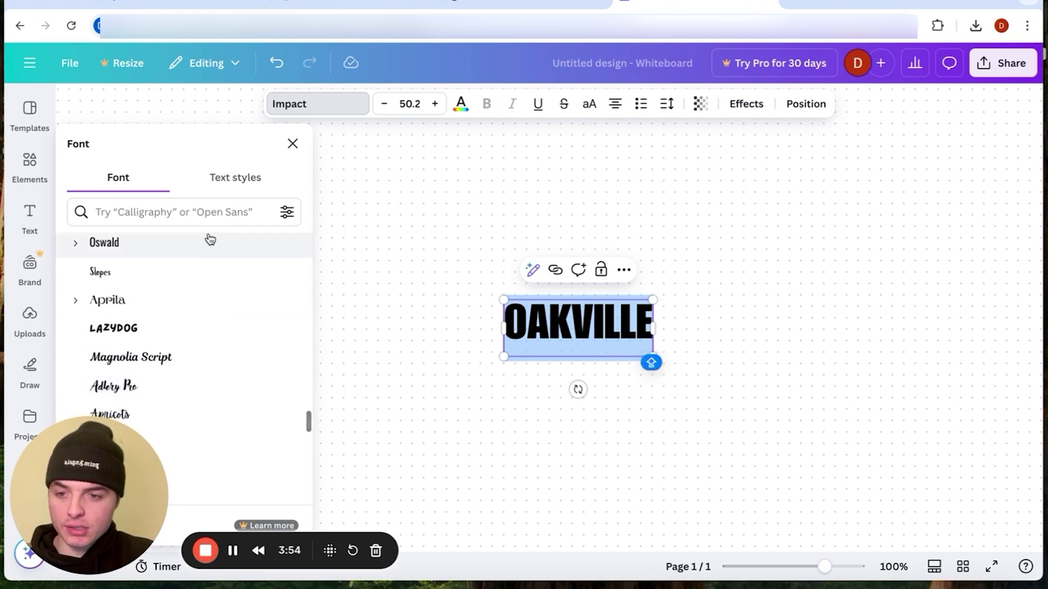
pyautogui.click(208, 242)
pyautogui.scroll(10, 205, 315)
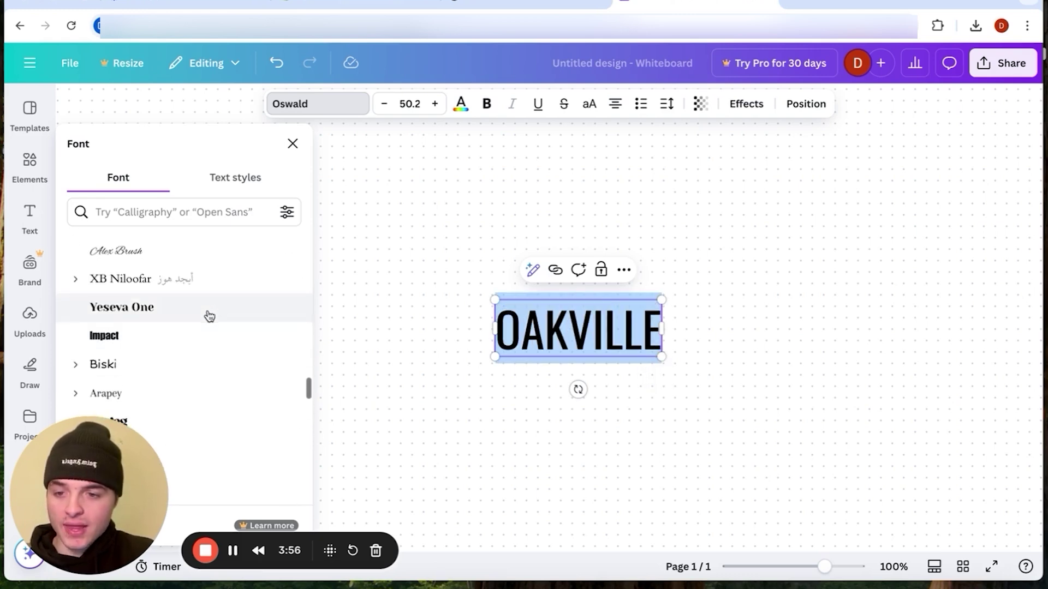
pyautogui.click(202, 346)
pyautogui.press('Escape')
pyautogui.click(453, 445)
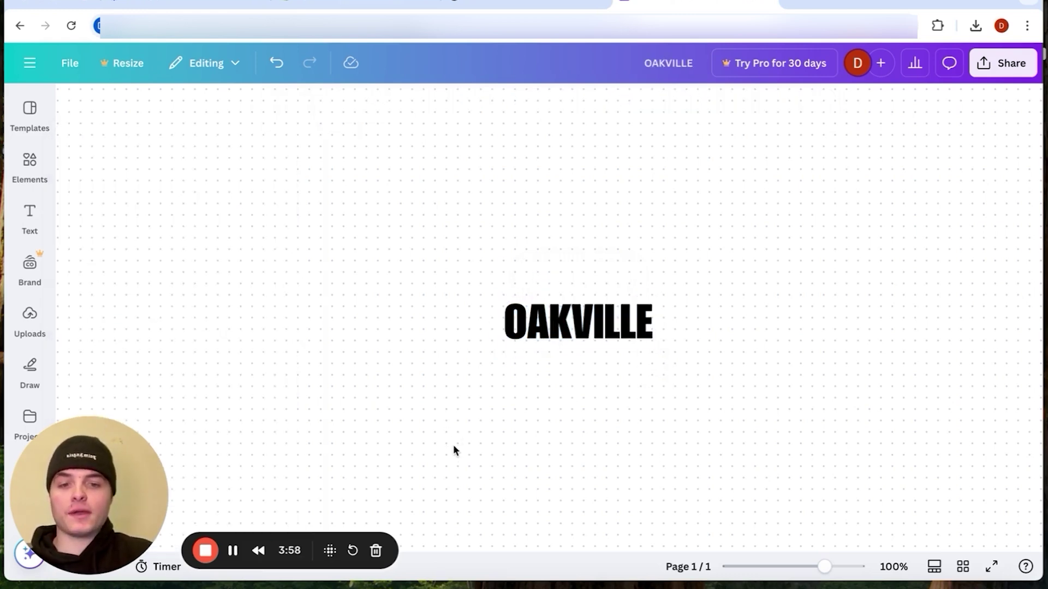
# Enlarge the OAKVILLE text to about size 60.4 and move it higher on the whiteboard.
pyautogui.click(537, 354)
pyautogui.moveTo(653, 357); pyautogui.dragTo(682, 369)
pyautogui.moveTo(632, 336); pyautogui.dragTo(595, 266)
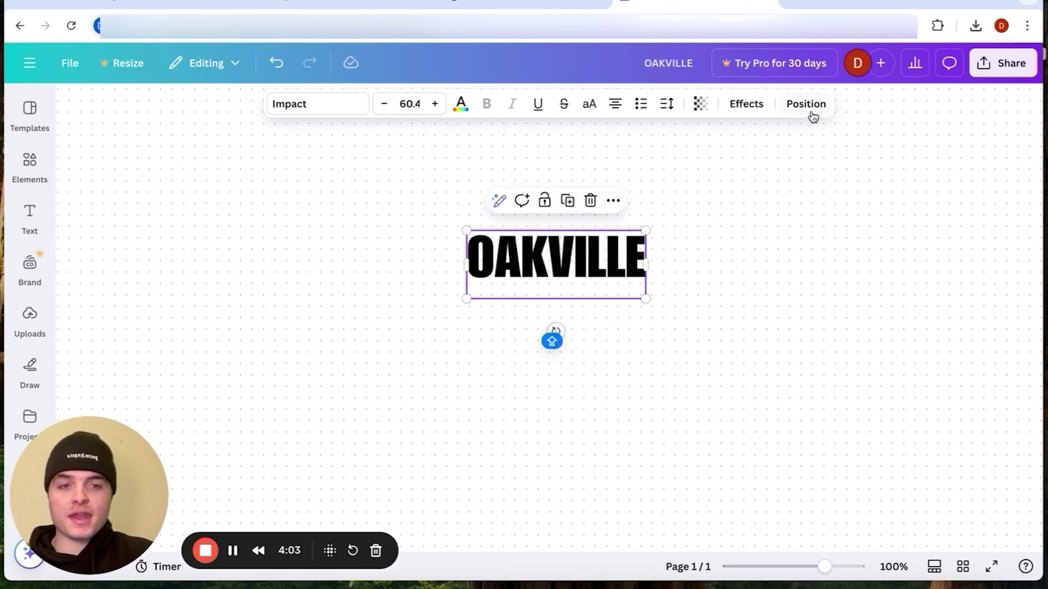
# Apply the Outline effect to the OAKVILLE text and color the outline red.
pyautogui.click(762, 105)
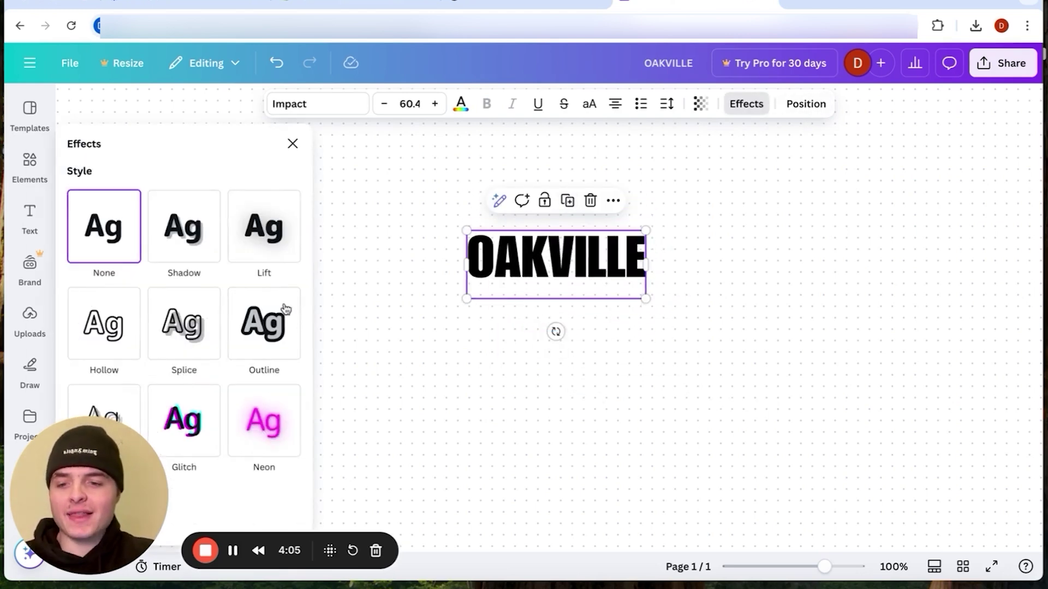
pyautogui.click(269, 326)
pyautogui.click(289, 451)
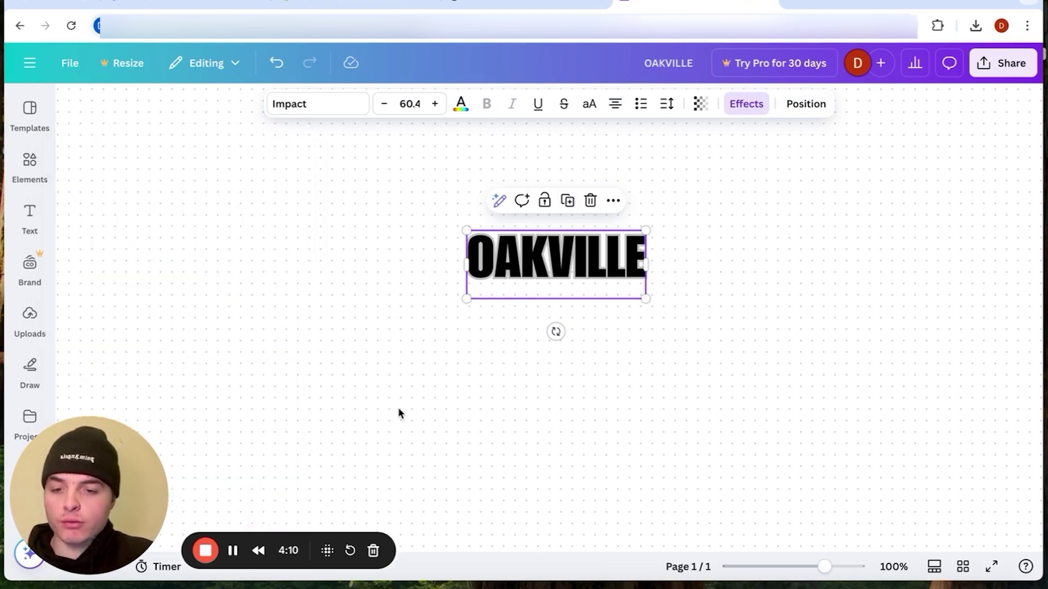
pyautogui.click(743, 104)
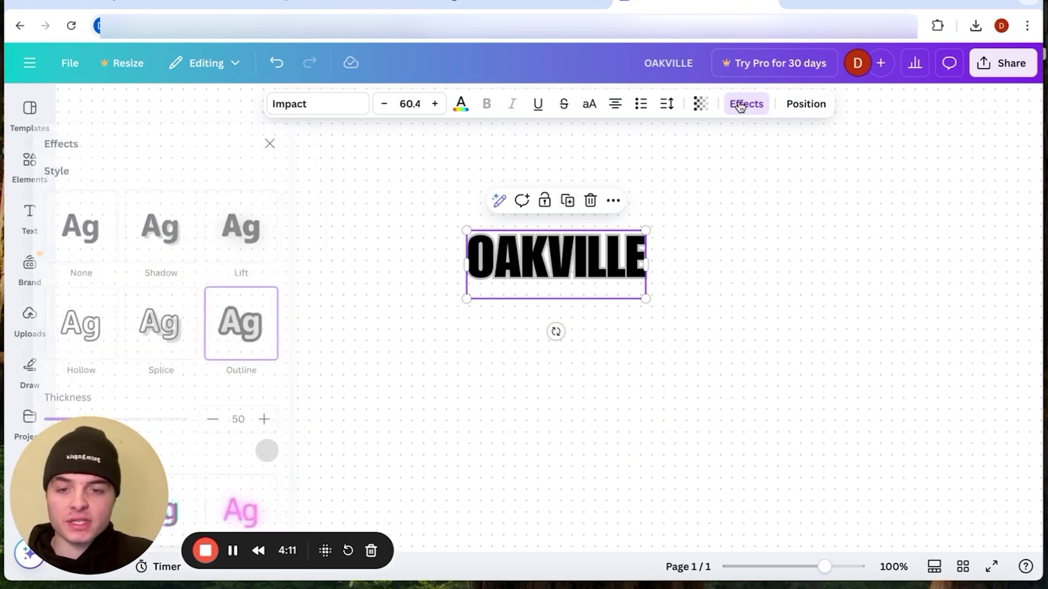
pyautogui.moveTo(94, 526); pyautogui.dragTo(721, 489)
pyautogui.click(289, 450)
pyautogui.click(103, 429)
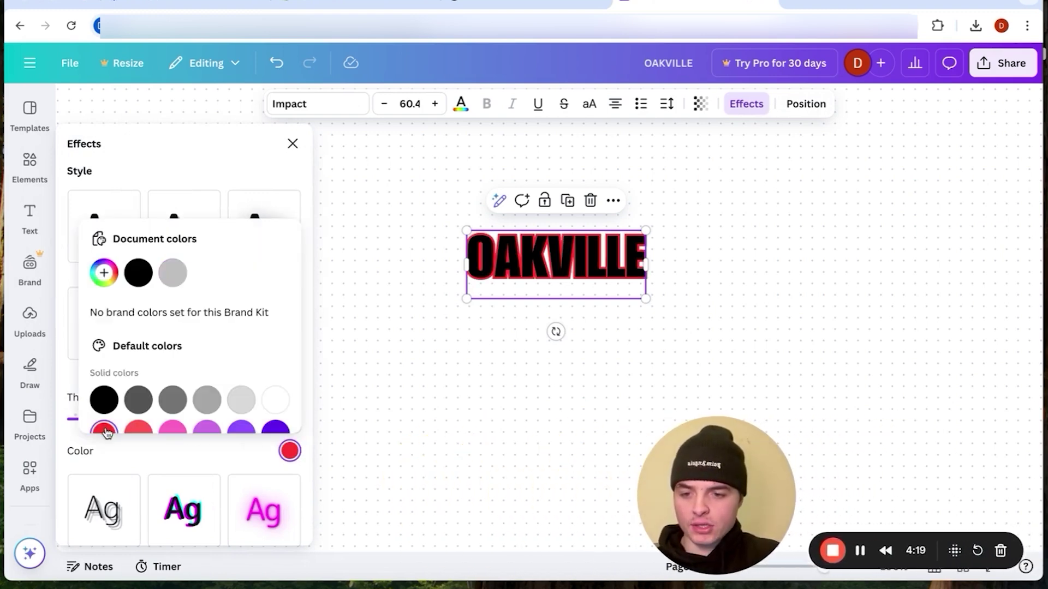
pyautogui.click(109, 457)
# Reduce the outline thickness to 4 and shrink the OAKVILLE text to about size 52.8.
pyautogui.moveTo(104, 419); pyautogui.dragTo(73, 435)
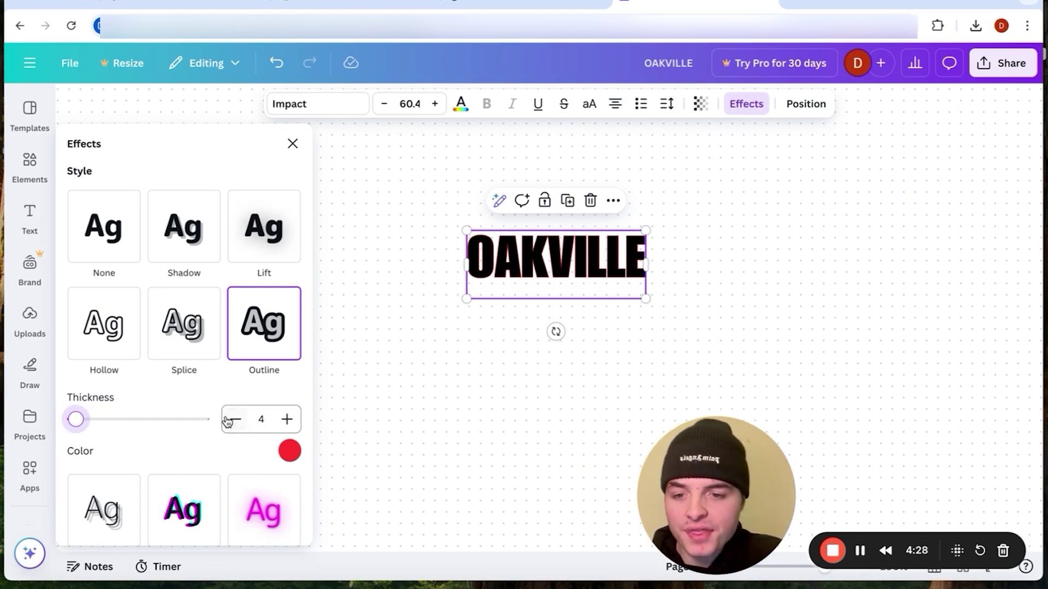
pyautogui.scroll(-2, 227, 420)
pyautogui.scroll(-3, 227, 421)
pyautogui.scroll(3, 227, 420)
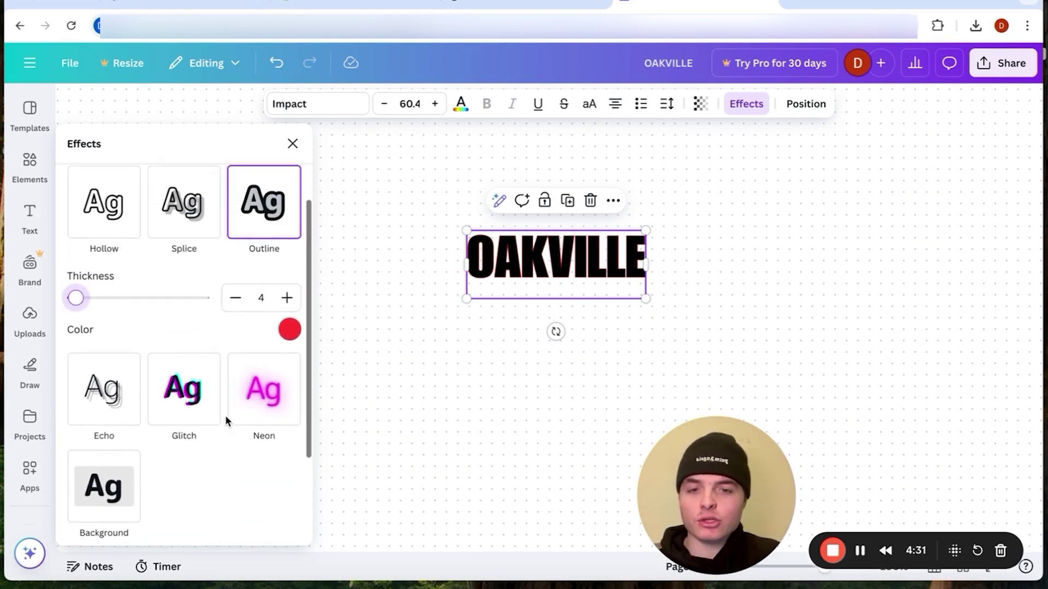
pyautogui.scroll(2, 225, 420)
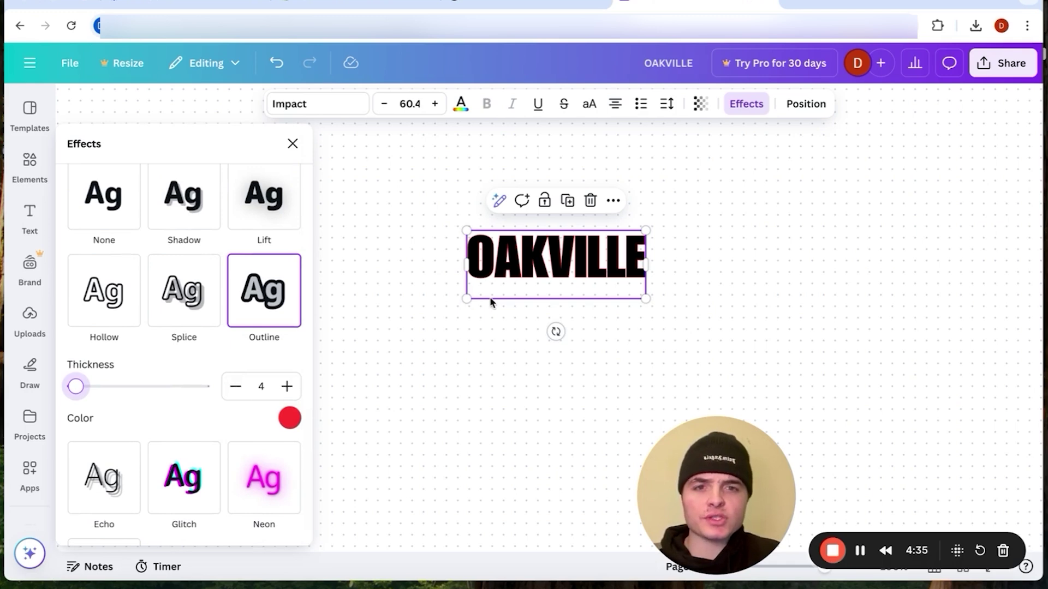
pyautogui.moveTo(475, 296); pyautogui.dragTo(494, 289)
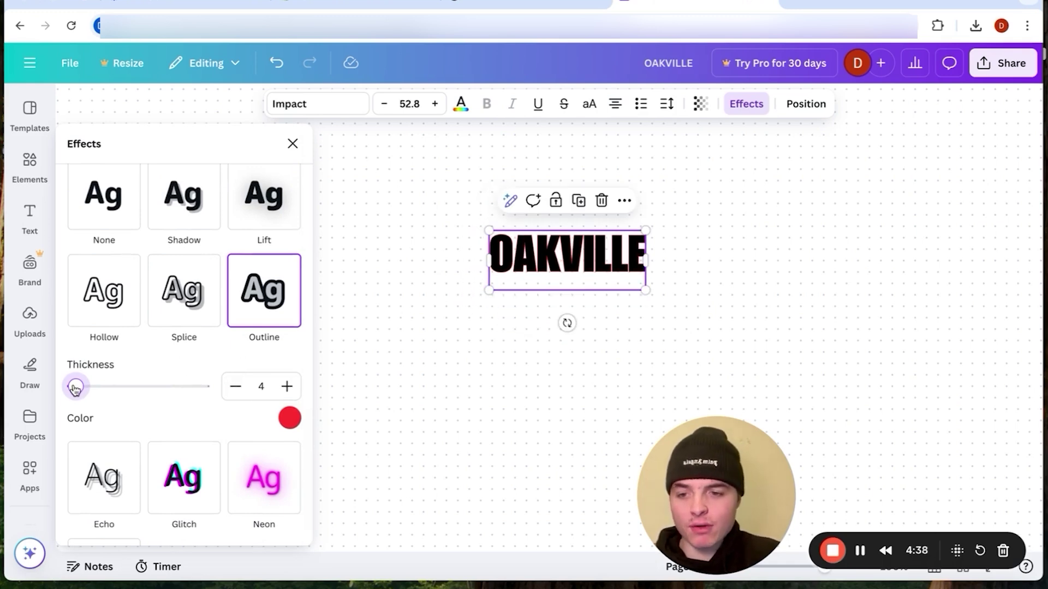
# Try the Hollow effect on the OAKVILLE text and reapply the Outline effect with its default settings.
pyautogui.moveTo(76, 387); pyautogui.dragTo(55, 389)
pyautogui.click(103, 290)
pyautogui.click(264, 290)
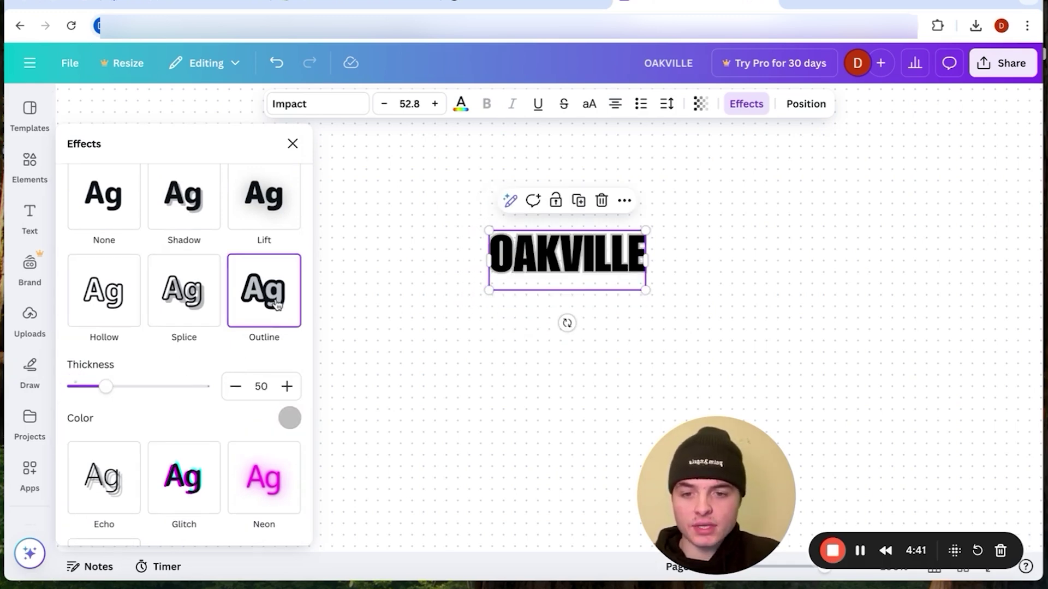
# Color the OAKVILLE text's outline red and reduce the outline thickness to 1.
pyautogui.click(290, 418)
pyautogui.click(103, 394)
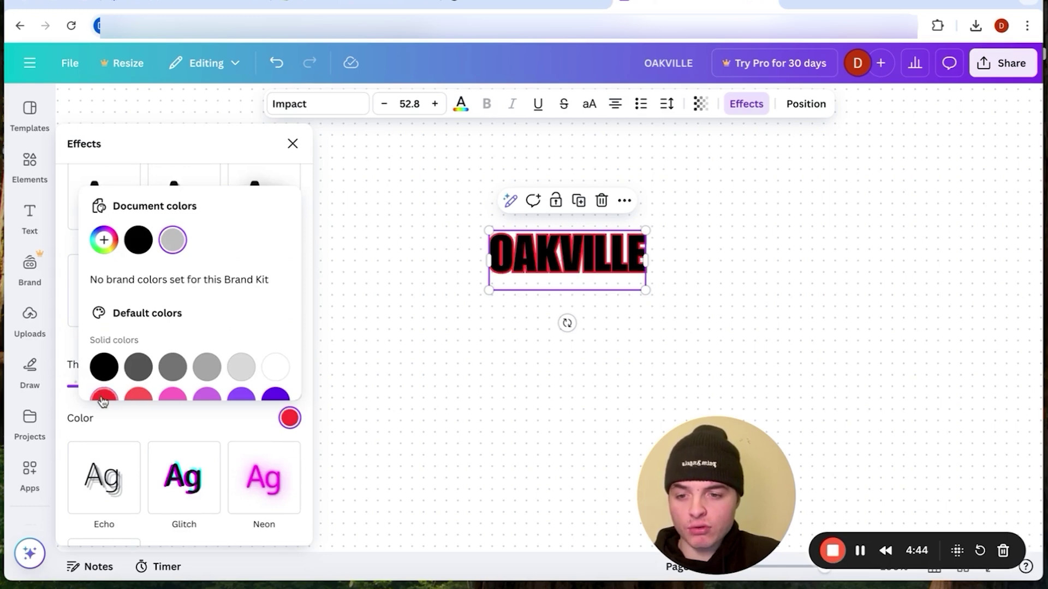
pyautogui.click(138, 412)
pyautogui.moveTo(138, 387); pyautogui.dragTo(73, 388)
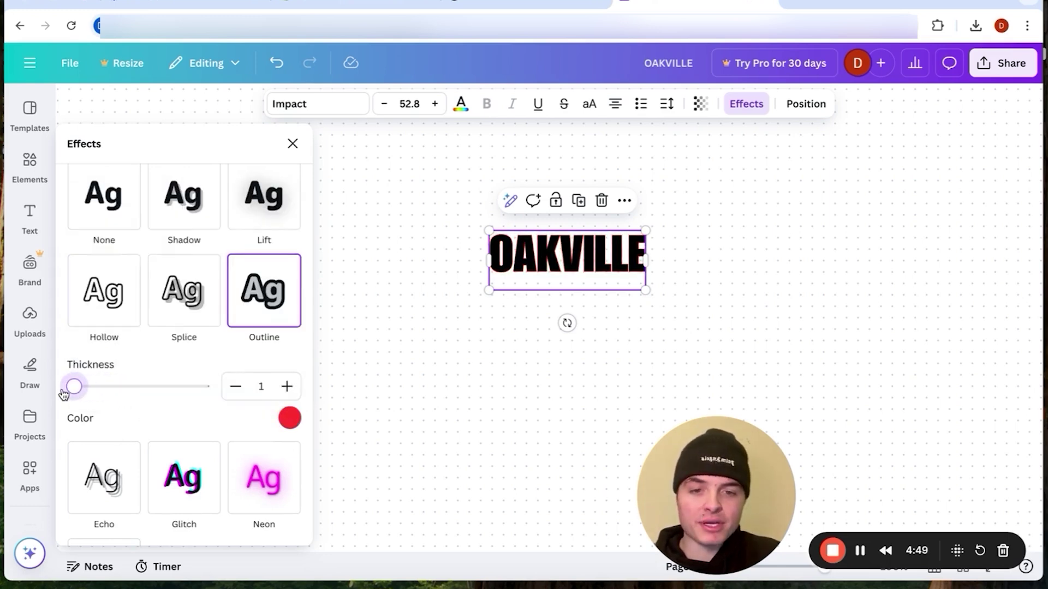
pyautogui.click(425, 391)
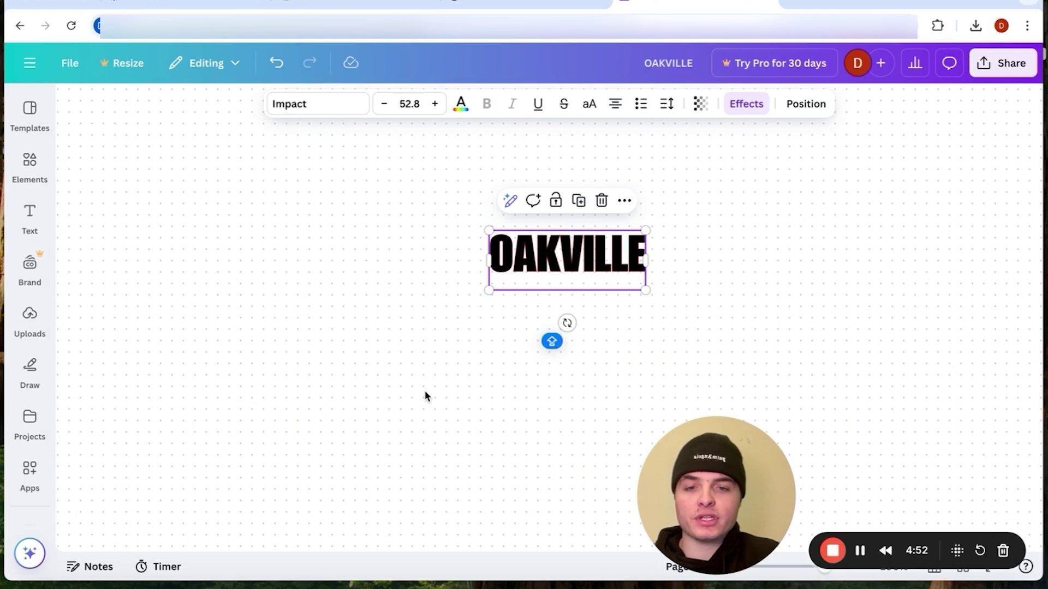
# Try the Norwester and Abstracted Dream fonts on the OAKVILLE text.
pyautogui.click(368, 118)
pyautogui.click(199, 273)
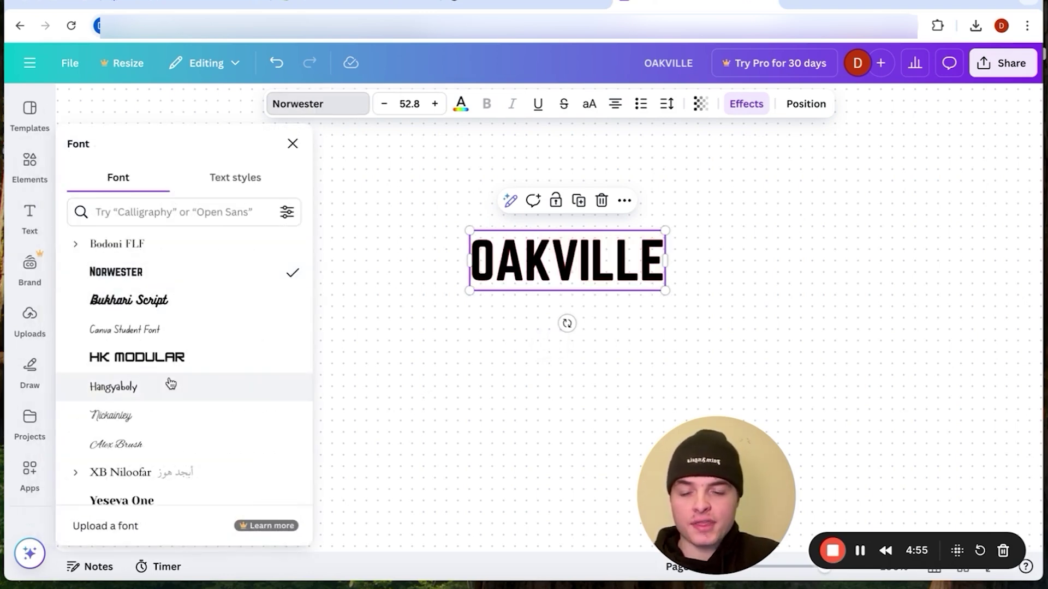
pyautogui.scroll(-5, 170, 384)
pyautogui.scroll(-15, 171, 384)
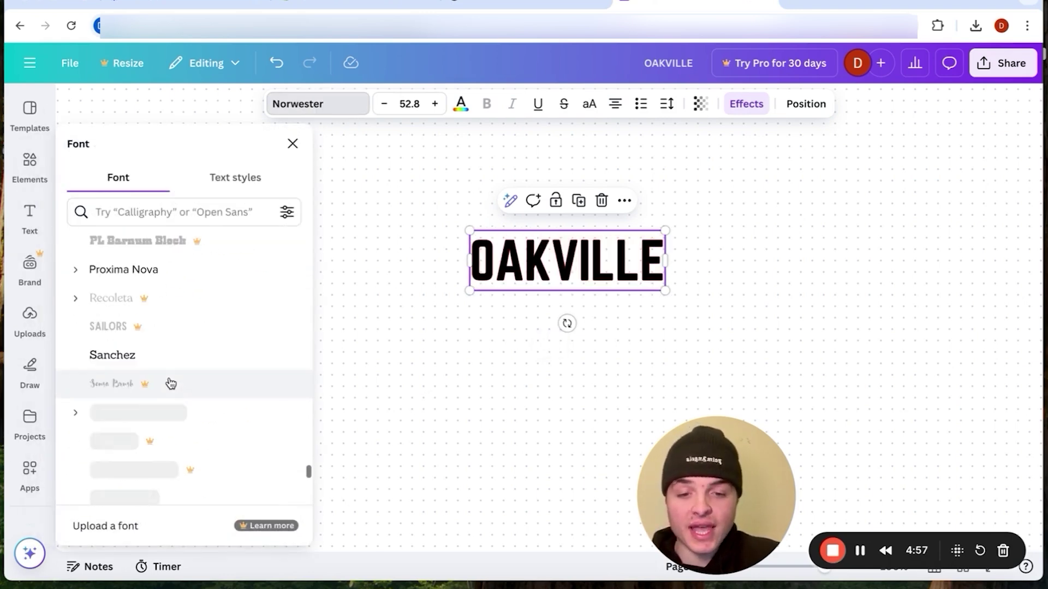
pyautogui.scroll(-7, 171, 383)
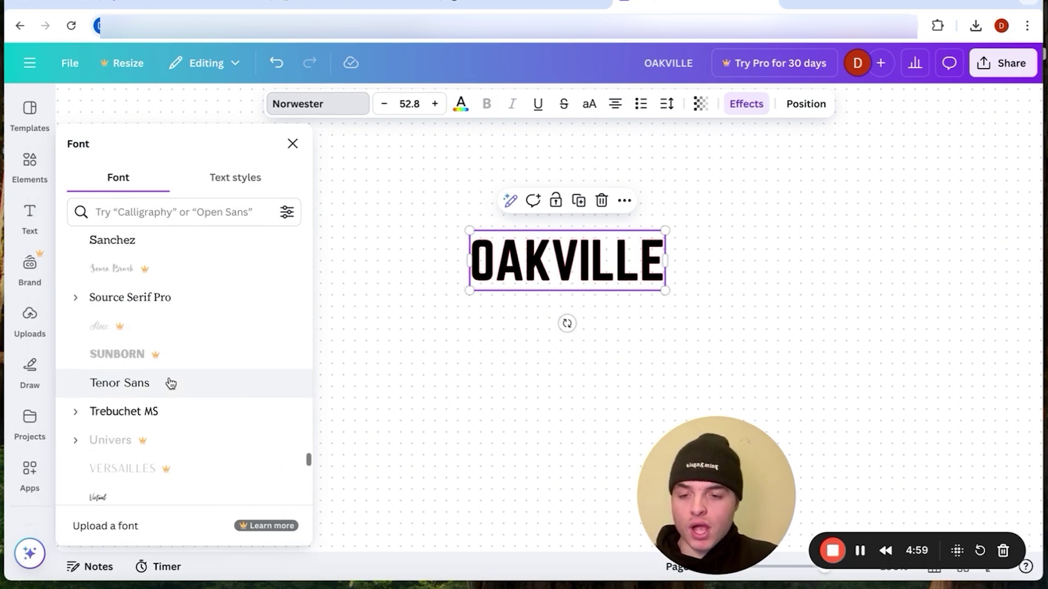
pyautogui.scroll(-5, 171, 383)
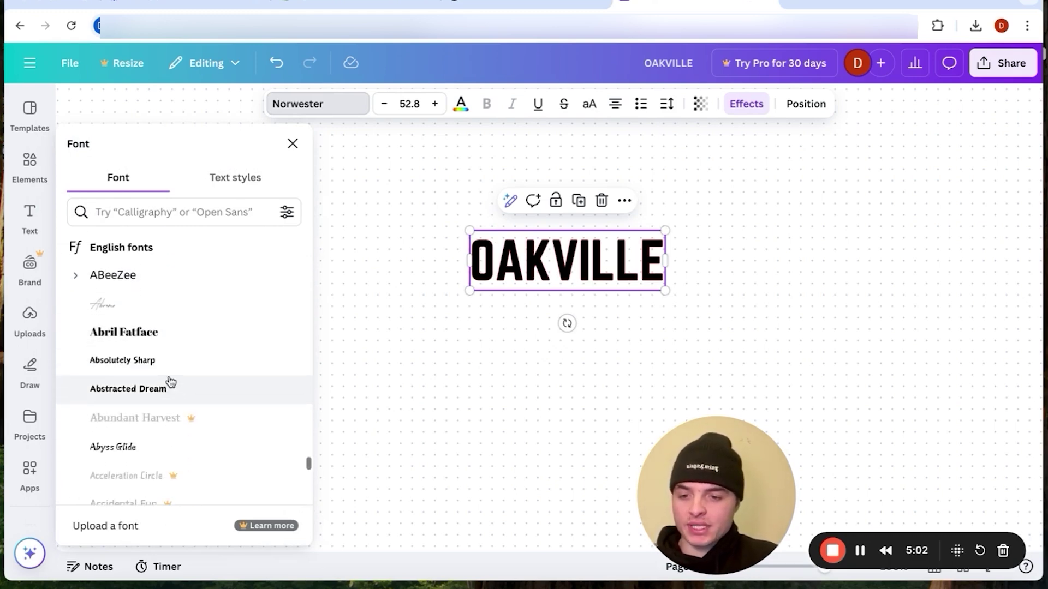
pyautogui.click(171, 382)
pyautogui.scroll(-3, 169, 381)
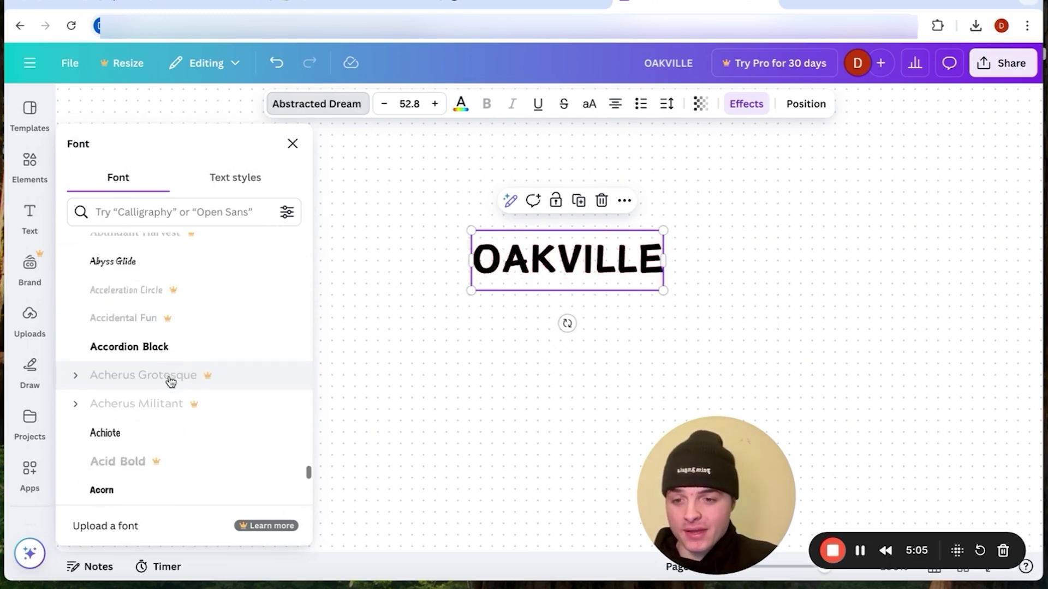
# Try the Accordion Black, Acorn, Active Heart and Acuity fonts on the OAKVILLE text.
pyautogui.click(129, 347)
pyautogui.click(127, 489)
pyautogui.scroll(-3, 156, 400)
pyautogui.click(142, 414)
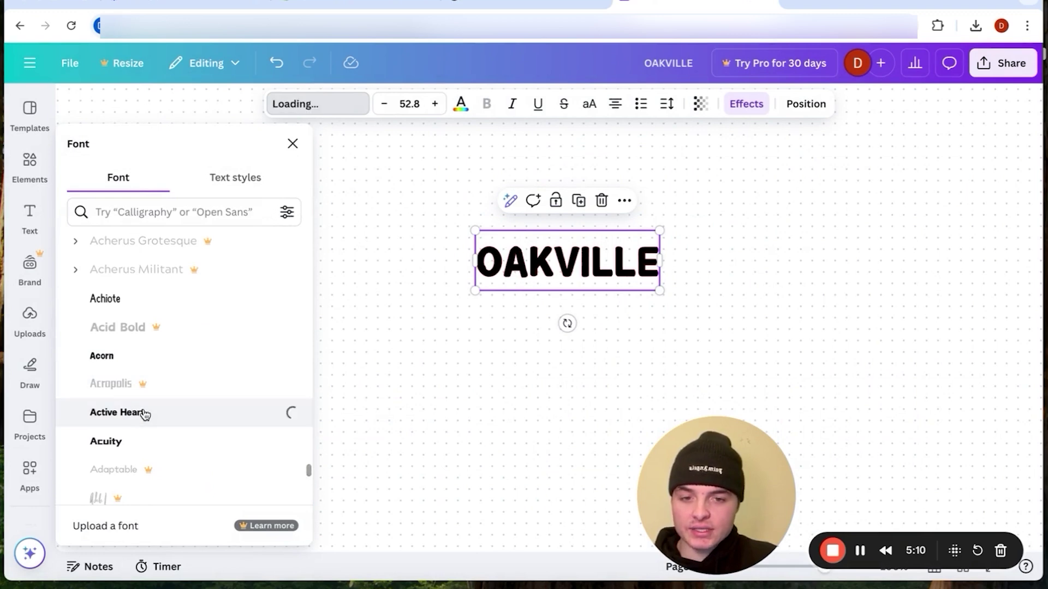
pyautogui.click(124, 442)
pyautogui.scroll(-1, 124, 446)
pyautogui.scroll(-1, 123, 447)
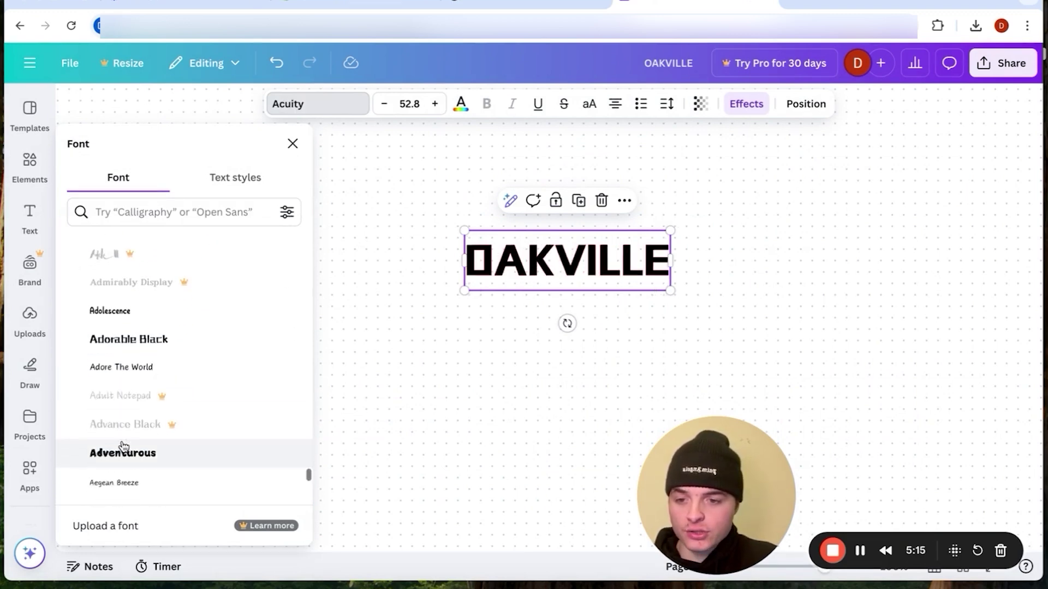
# Try further display fonts on the OAKVILLE text, including AeroDragon and Alder.
pyautogui.click(121, 441)
pyautogui.scroll(-1, 121, 441)
pyautogui.click(122, 442)
pyautogui.scroll(-1, 125, 475)
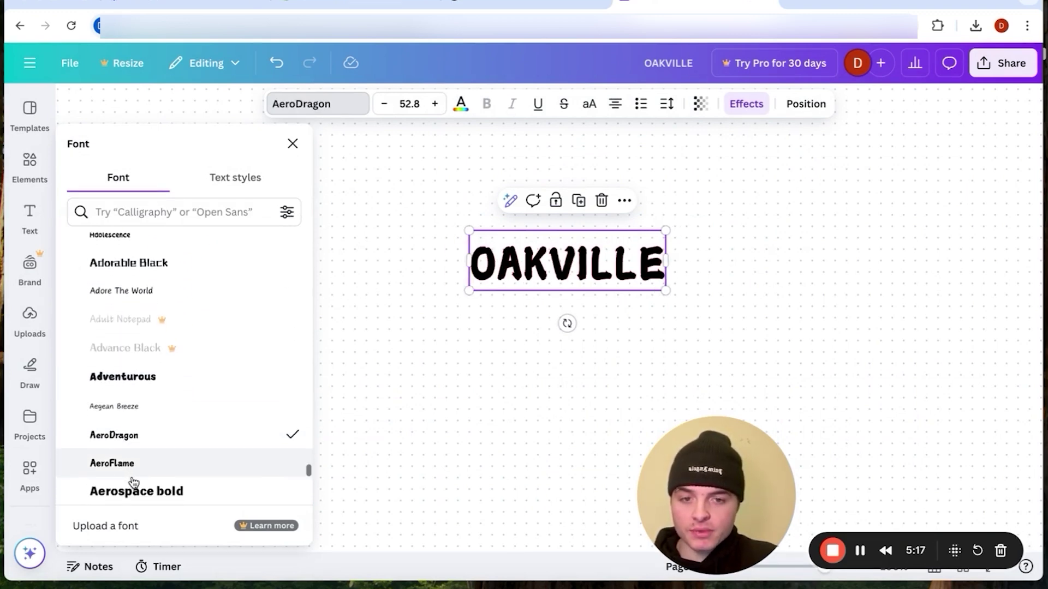
pyautogui.click(132, 482)
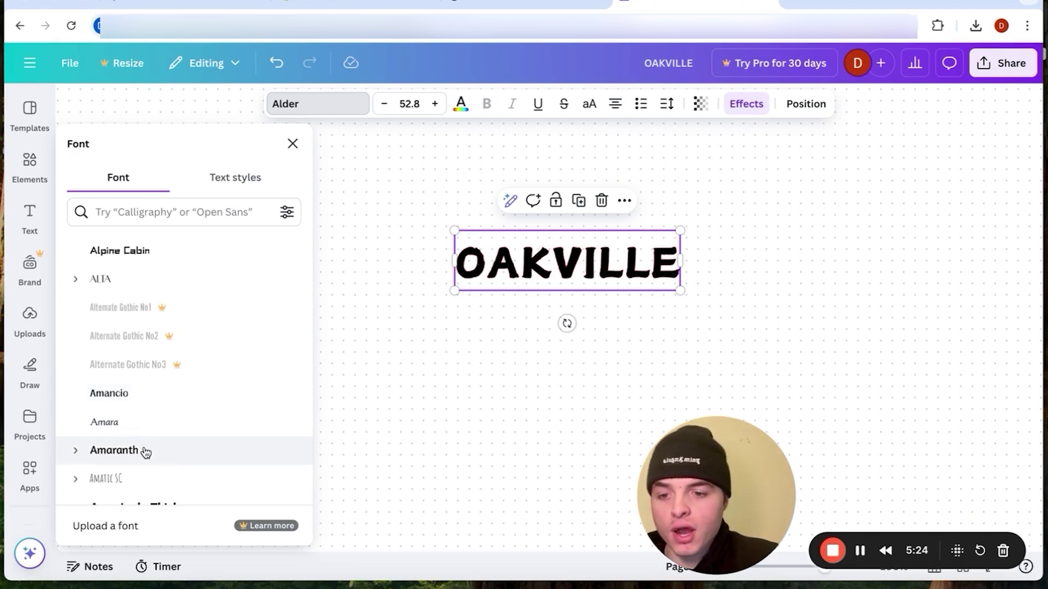
# Try the Amaranth font on the OAKVILLE text and set its font to Amazingly Thick.
pyautogui.click(146, 451)
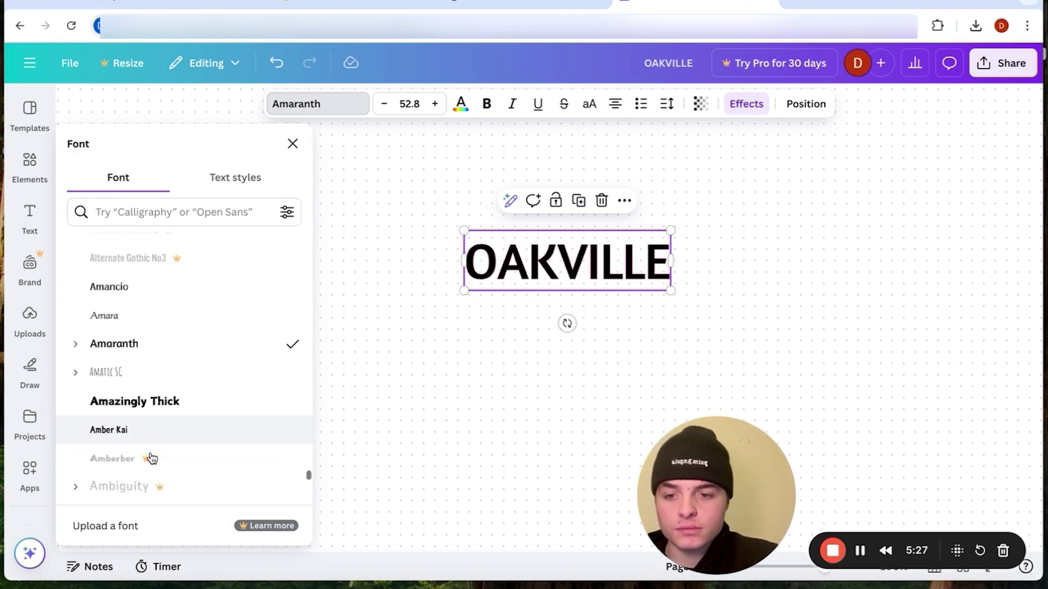
pyautogui.scroll(-1, 150, 458)
pyautogui.click(162, 397)
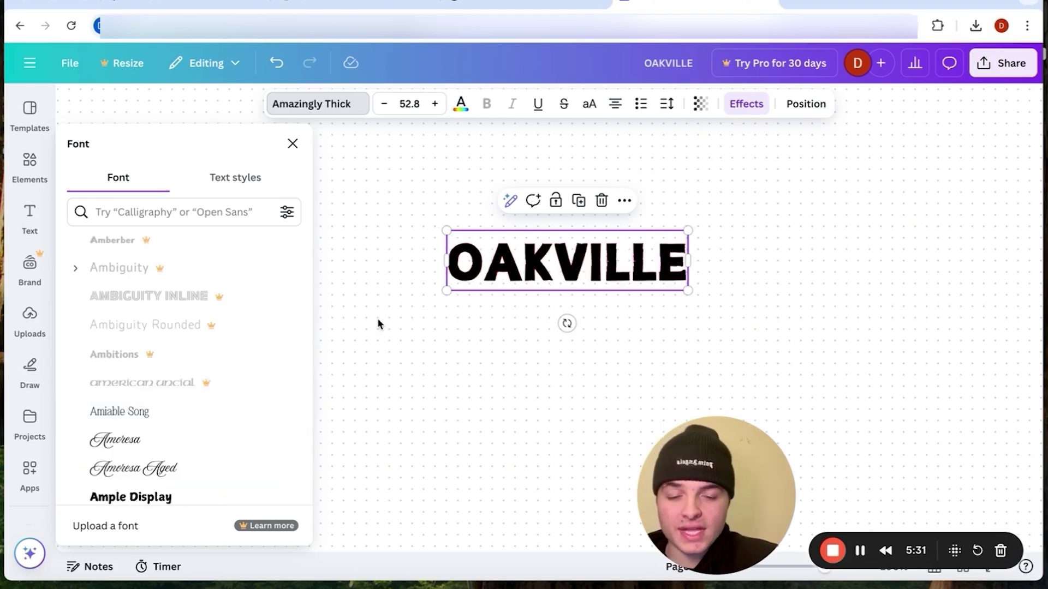
pyautogui.click(456, 385)
pyautogui.click(456, 386)
# Move the OAKVILLE text up and to the left on the whiteboard and shrink it to about size 49.5.
pyautogui.moveTo(528, 229); pyautogui.dragTo(439, 215)
pyautogui.moveTo(355, 273); pyautogui.dragTo(370, 271)
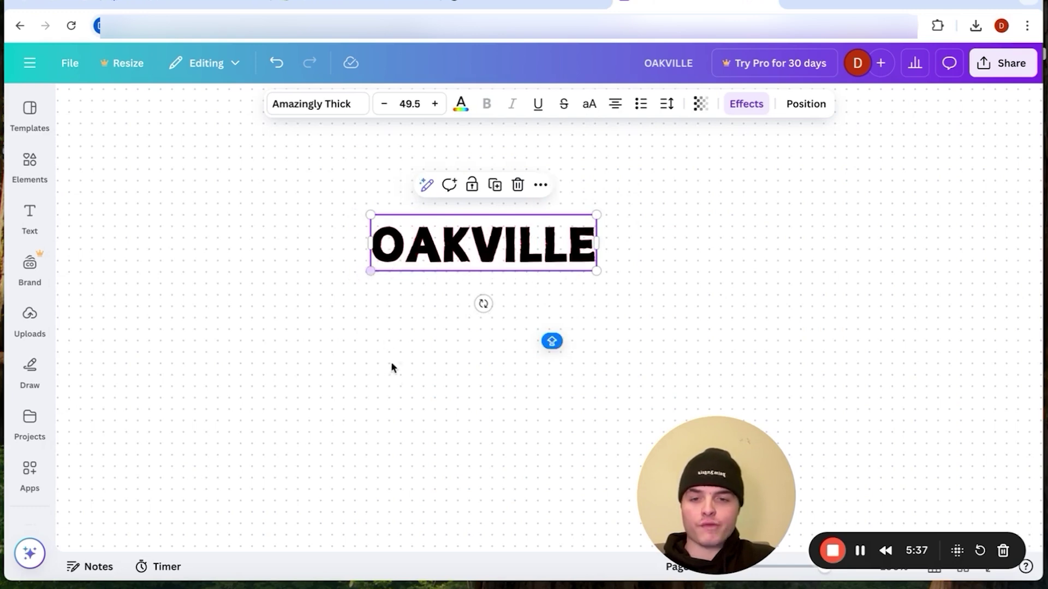
pyautogui.click(393, 372)
# Try replacing the OAKVILLE text with the mixed-case version OakVille and clear it again.
pyautogui.click(481, 246)
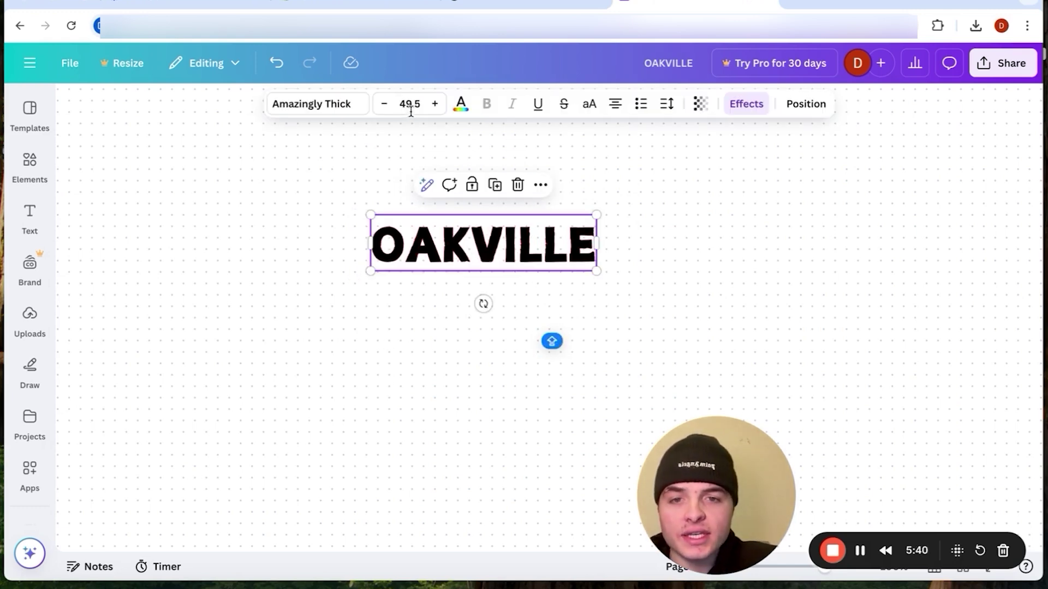
pyautogui.press('Return')
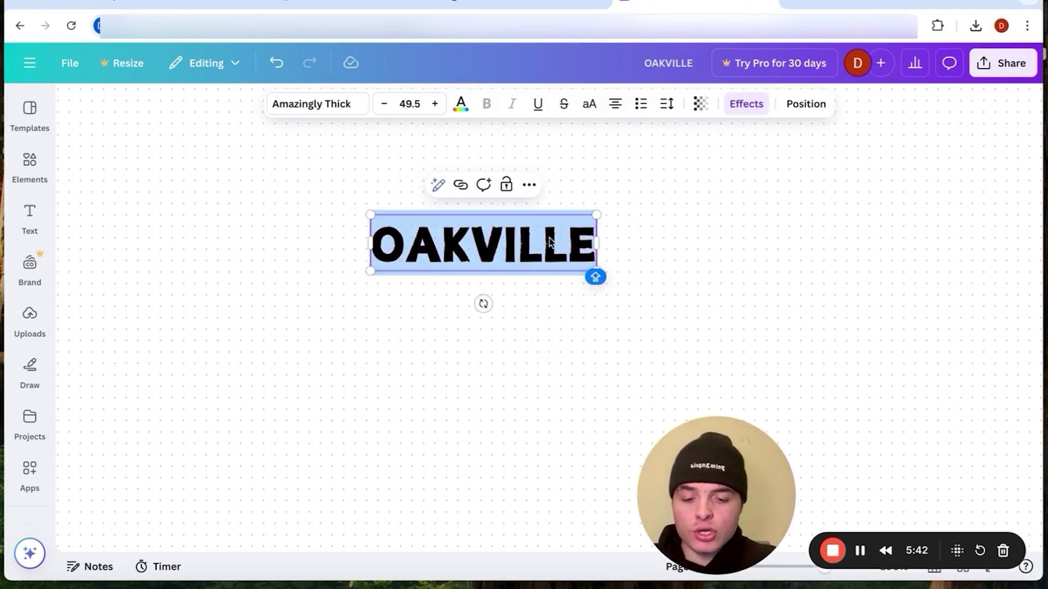
pyautogui.write('OakVille')
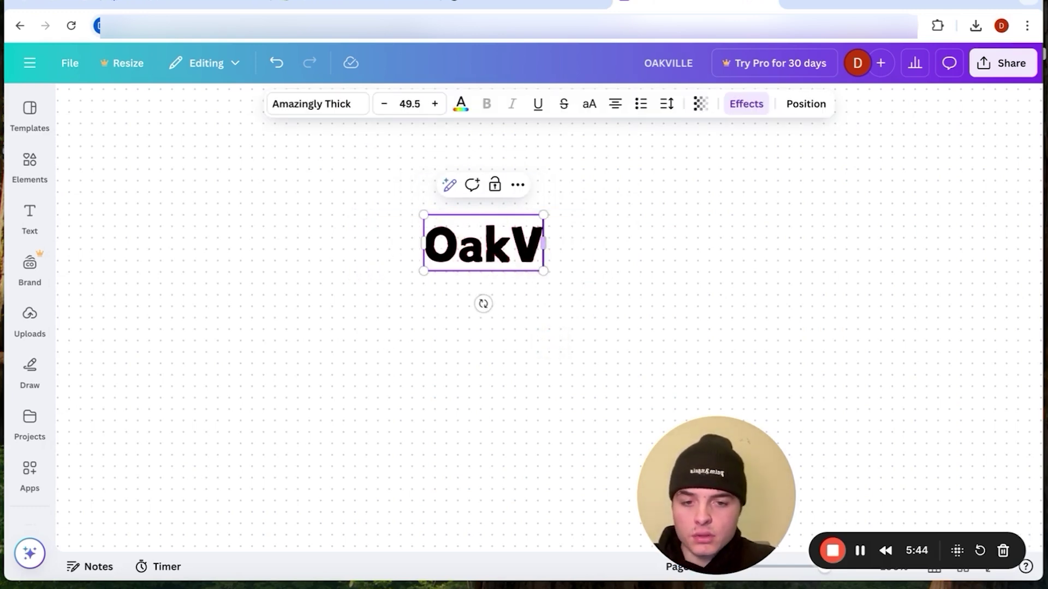
pyautogui.press('BackSpace')
pyautogui.press('BackSpace')
pyautogui.press('BackSpace')
pyautogui.press('BackSpace')
pyautogui.press('BackSpace')
pyautogui.press('BackSpace')
pyautogui.press('BackSpace')
pyautogui.press('BackSpace')
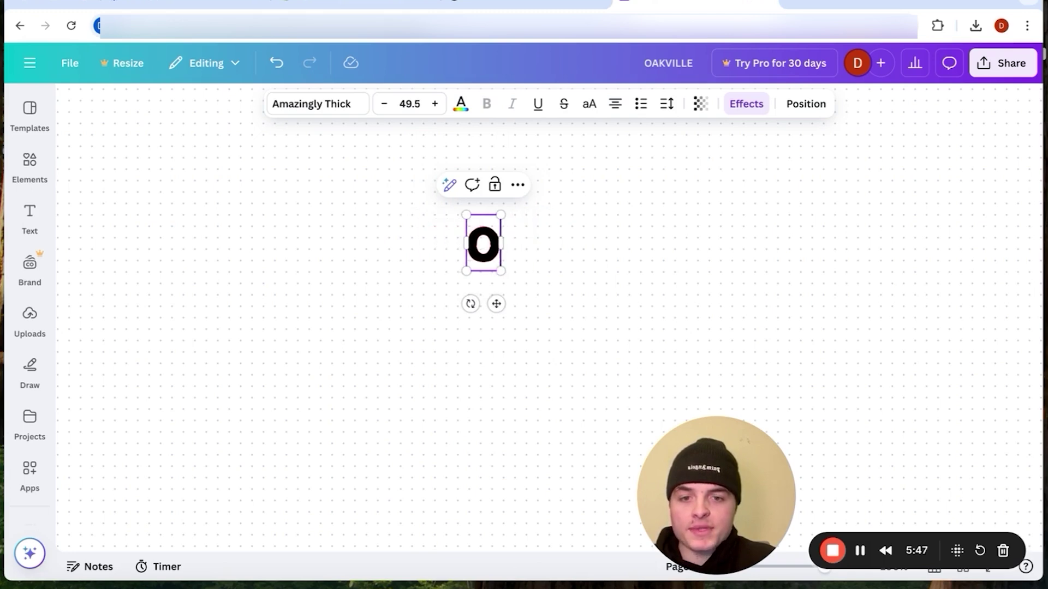
# Try the wording in lowercase letters and retype the text in capitals as OAKVILLE.
pyautogui.write('oak')
pyautogui.press('BackSpace')
pyautogui.press('BackSpace')
pyautogui.press('BackSpace')
pyautogui.write('o')
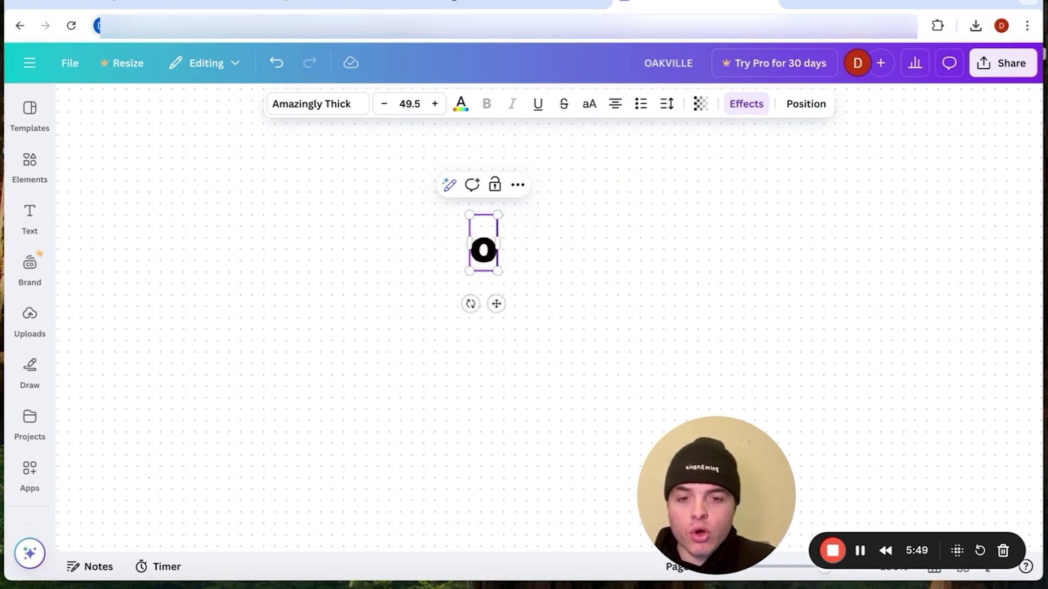
pyautogui.press('BackSpace')
pyautogui.write('OAKVILLE')
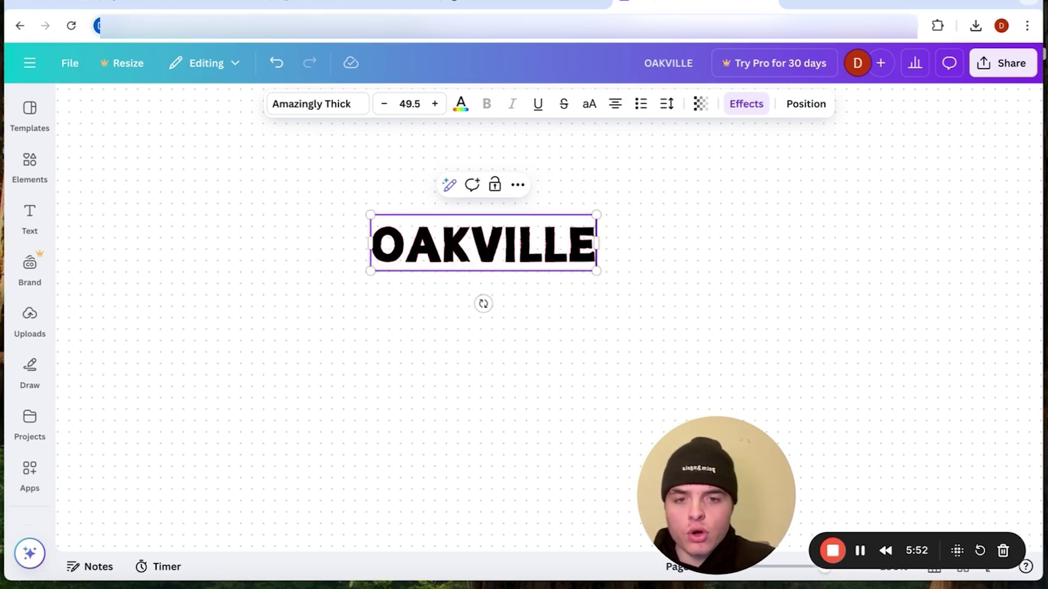
pyautogui.click(578, 382)
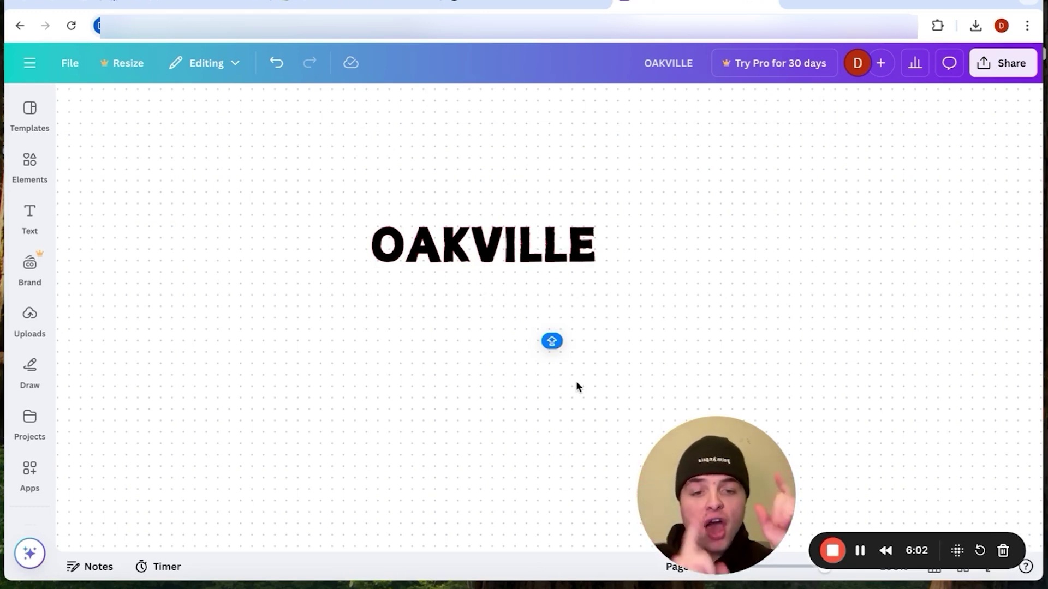
# Shrink the OAKVILLE text slightly from its lower-left corner and deselect it.
pyautogui.click(524, 240)
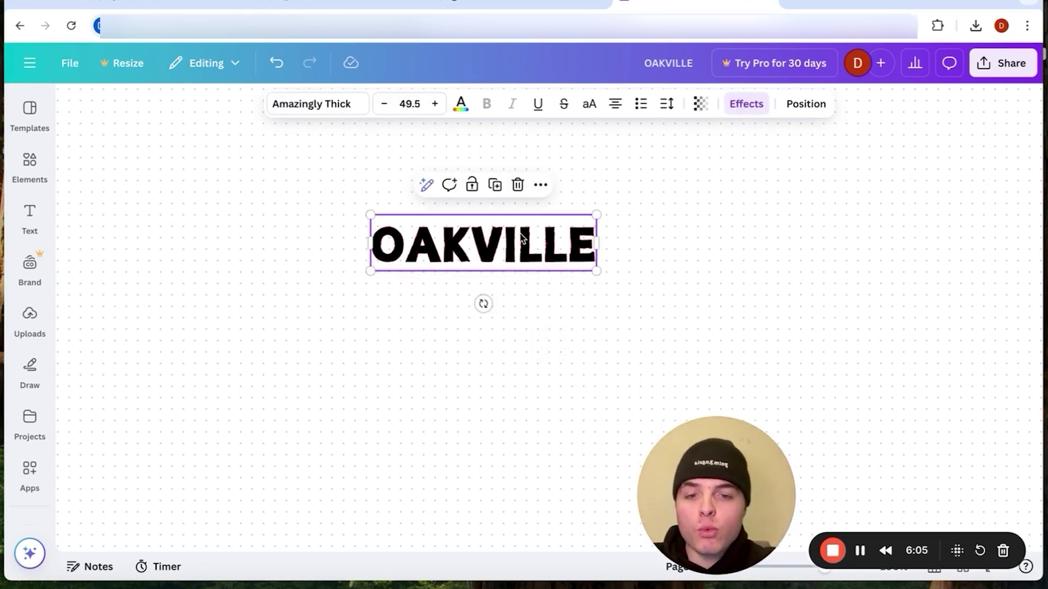
pyautogui.moveTo(371, 271); pyautogui.dragTo(381, 268)
pyautogui.click(396, 324)
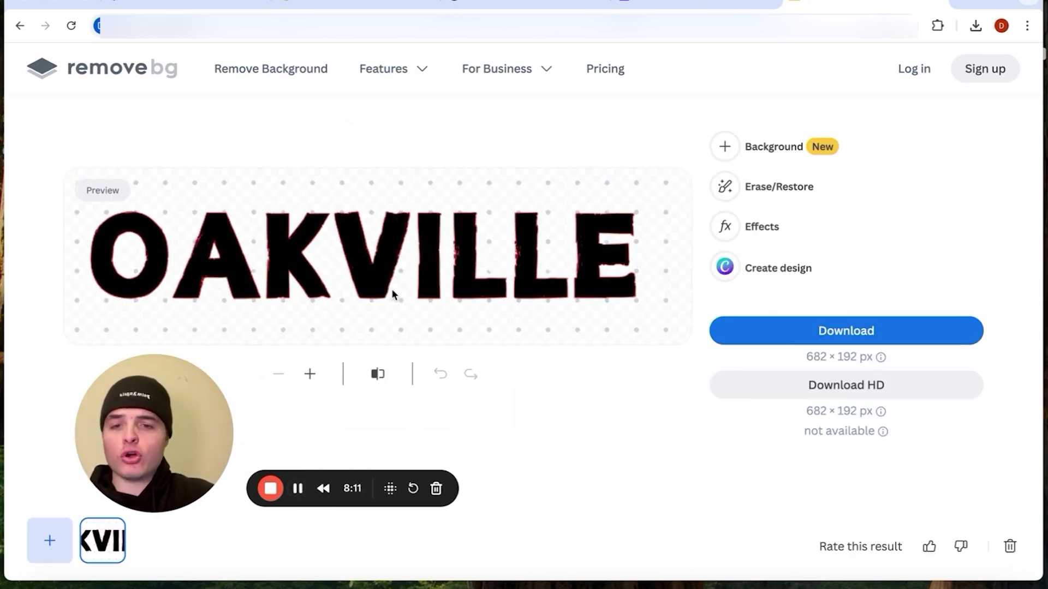
# Download the background-removed OAKVILLE image from remove.bg at 682 × 192 px.
pyautogui.click(797, 329)
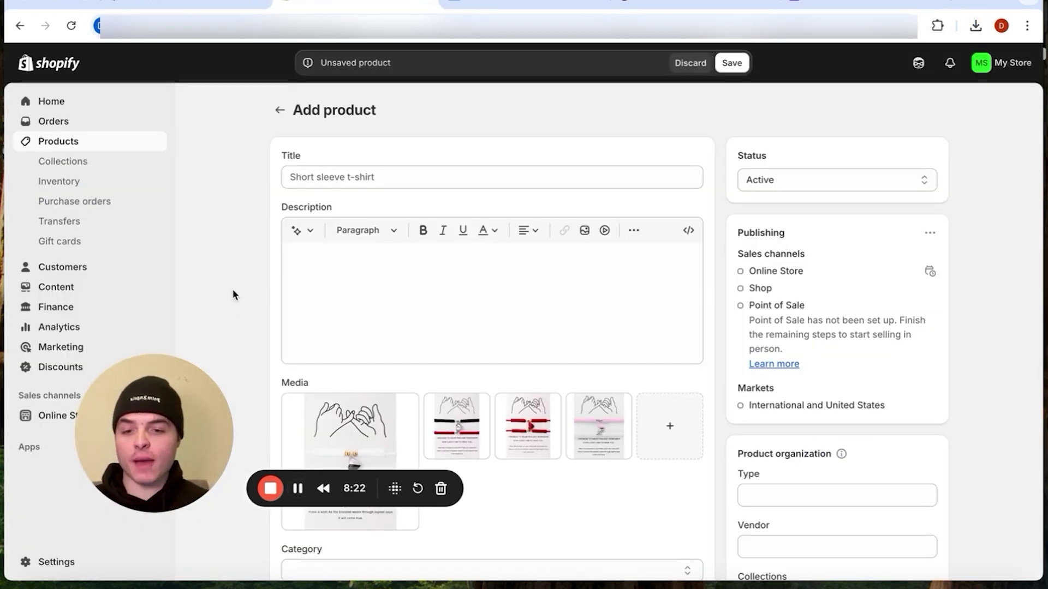
# View the first bracelet image of the new Shopify product enlarged and return to the product form.
pyautogui.click(362, 440)
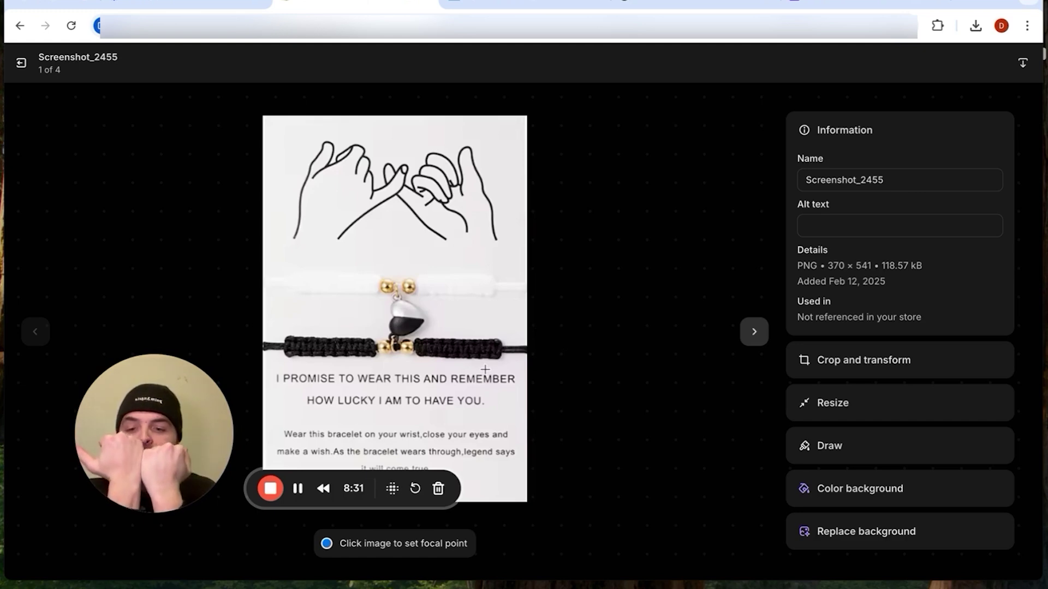
pyautogui.click(21, 63)
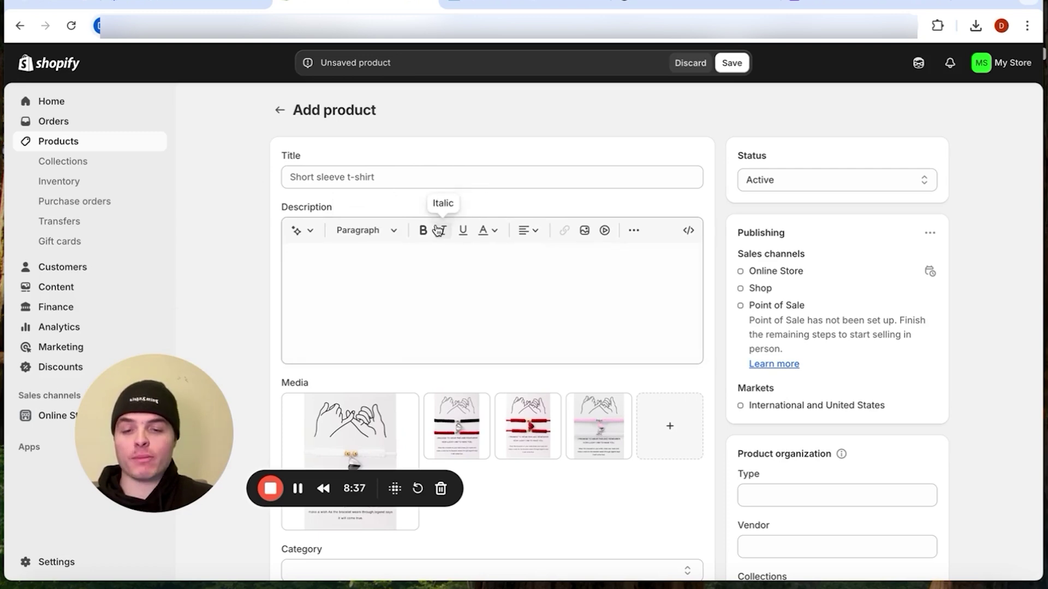
# Enter Oakville as the title of the new product.
pyautogui.click(388, 181)
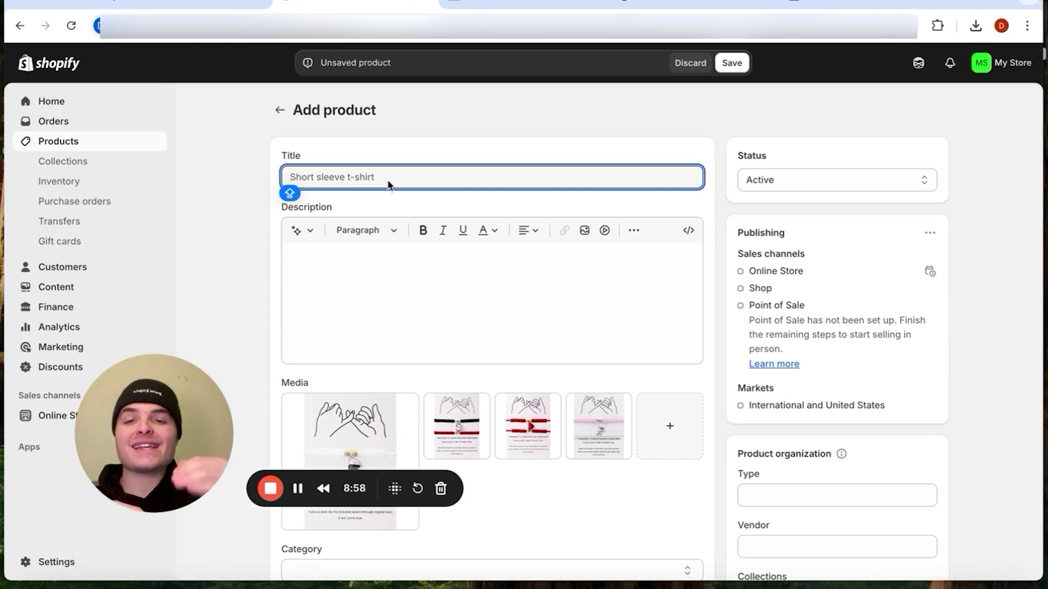
pyautogui.click(163, 428)
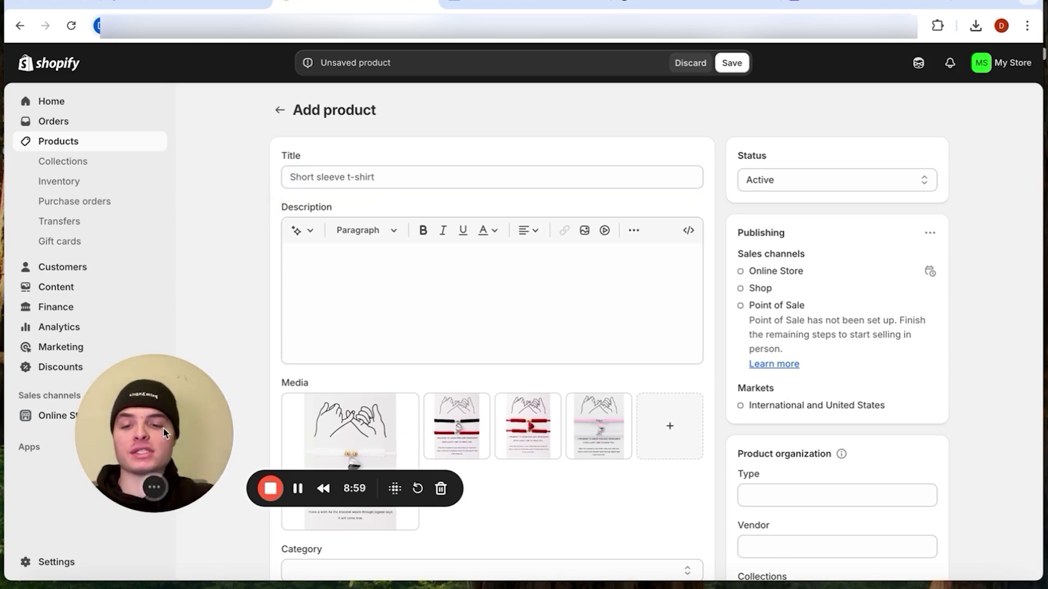
pyautogui.click(382, 172)
pyautogui.write('OAK')
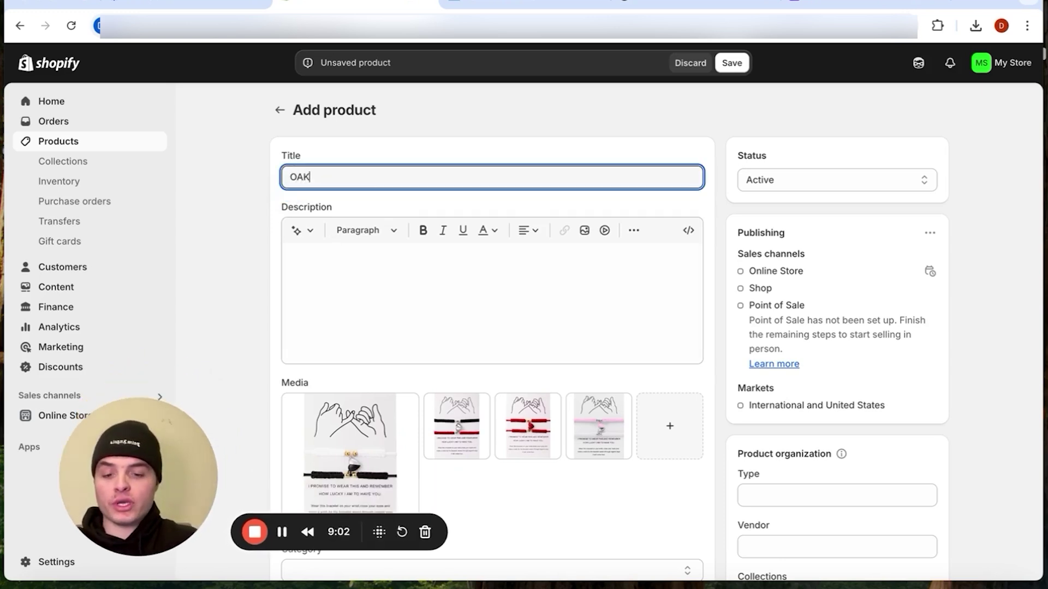
pyautogui.press('BackSpace')
pyautogui.write('akville')
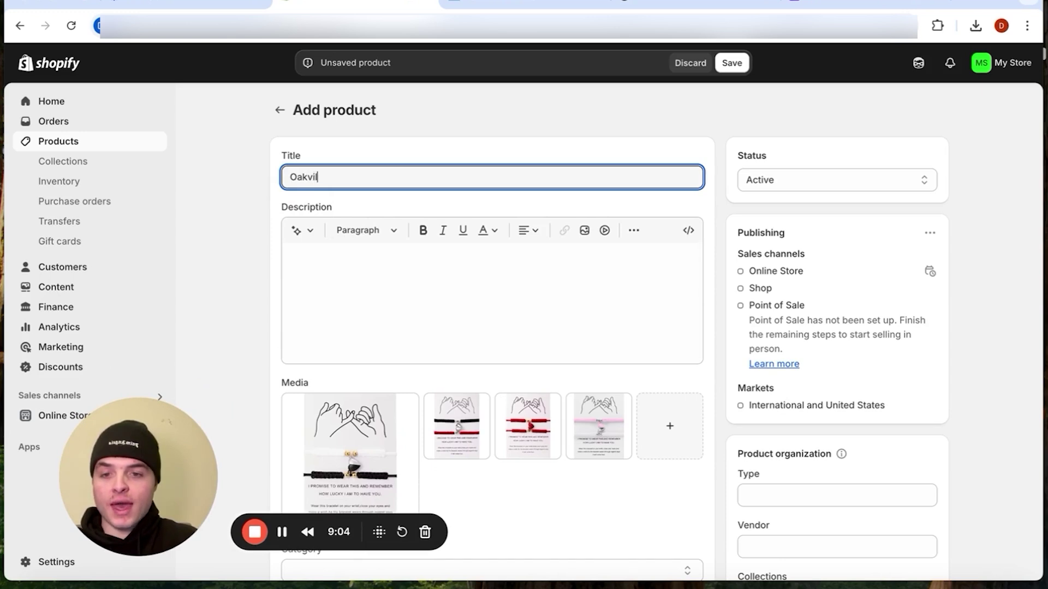
pyautogui.press('BackSpace')
pyautogui.press('BackSpace')
pyautogui.press('BackSpace')
pyautogui.press('BackSpace')
pyautogui.press('BackSpace')
pyautogui.press('BackSpace')
pyautogui.press('BackSpace')
pyautogui.press('BackSpace')
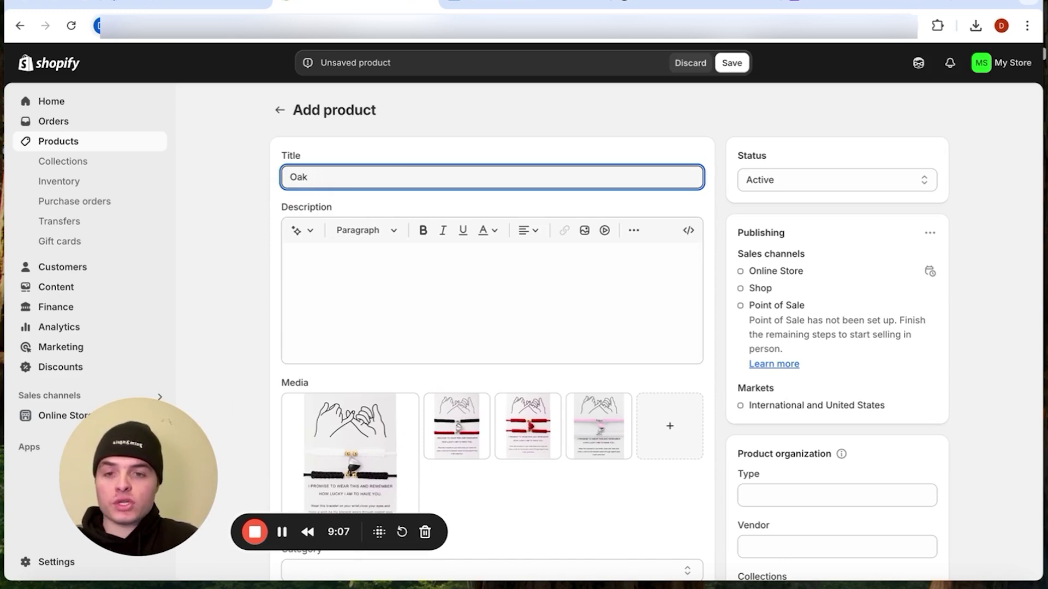
pyautogui.write('akville')
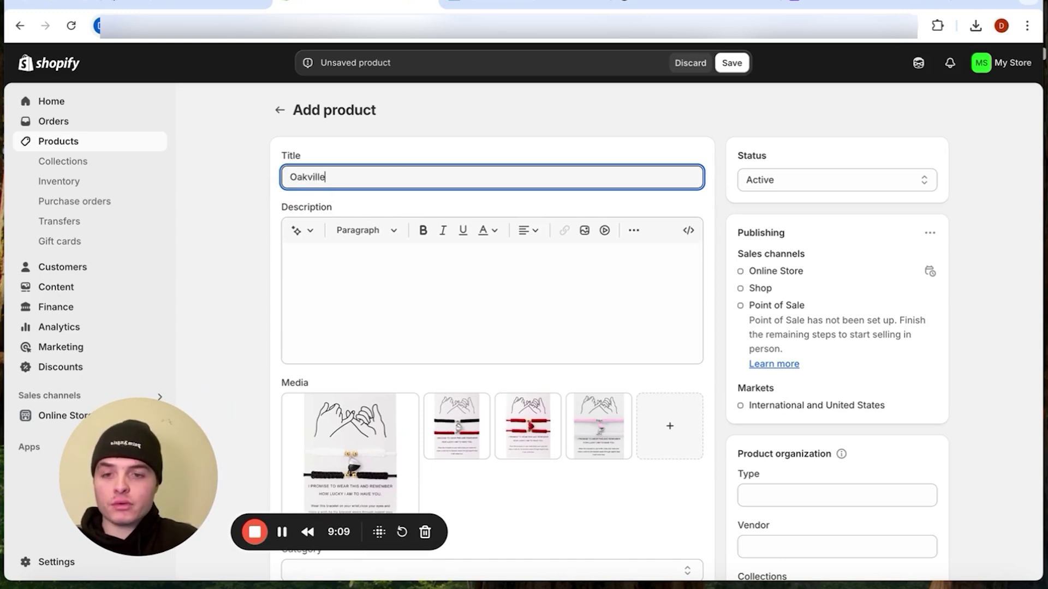
# Try writing the product title in all capital letters.
pyautogui.press('BackSpace')
pyautogui.press('BackSpace')
pyautogui.press('BackSpace')
pyautogui.press('BackSpace')
pyautogui.press('BackSpace')
pyautogui.press('BackSpace')
pyautogui.press('capslock')
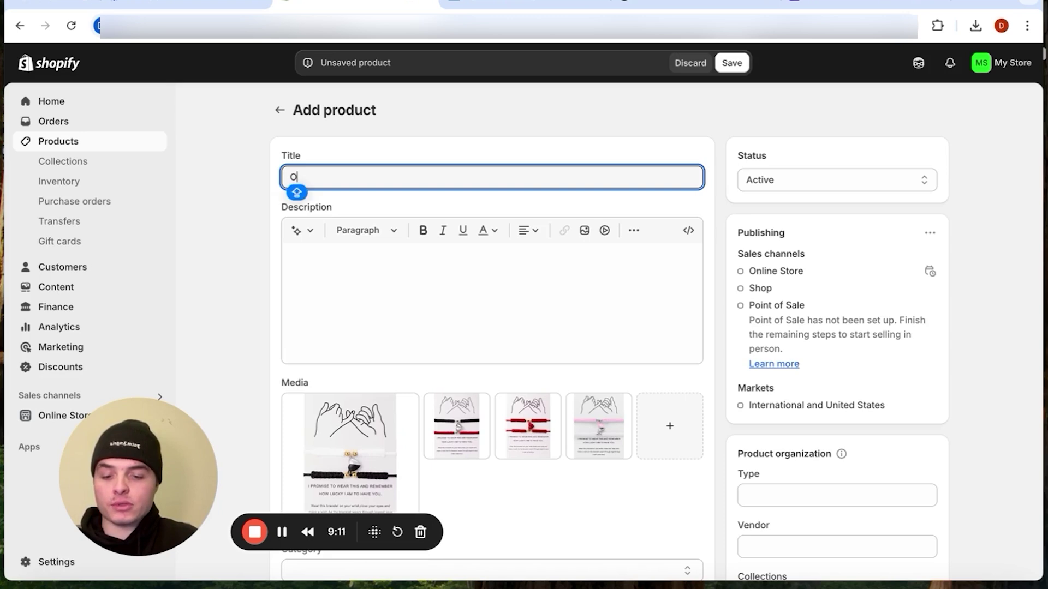
pyautogui.write('AKVILL')
# Enter Oakville Love Bracelet as the product title, with only the initial letters capitalized.
pyautogui.press('BackSpace')
pyautogui.press('BackSpace')
pyautogui.press('BackSpace')
pyautogui.press('BackSpace')
pyautogui.press('BackSpace')
pyautogui.press('BackSpace')
pyautogui.press('capslock')
pyautogui.write('a')
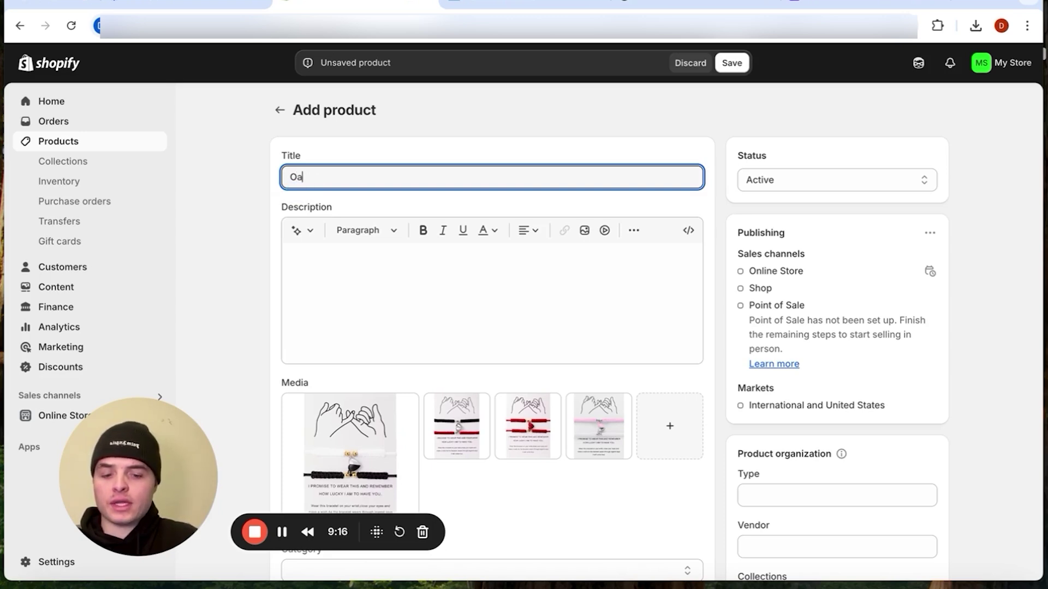
pyautogui.write('kville')
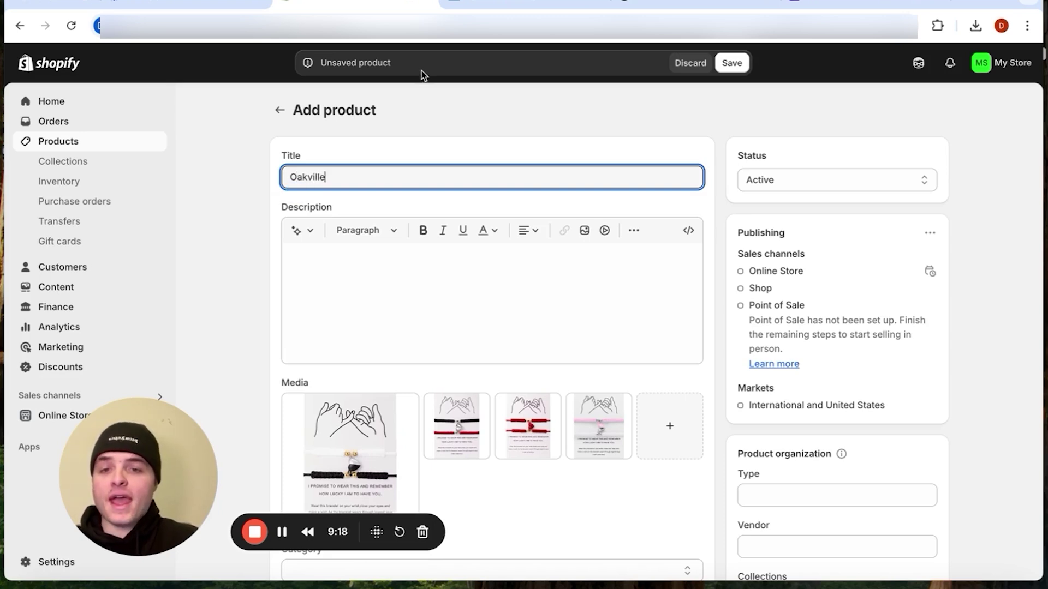
pyautogui.write(' Love Brac')
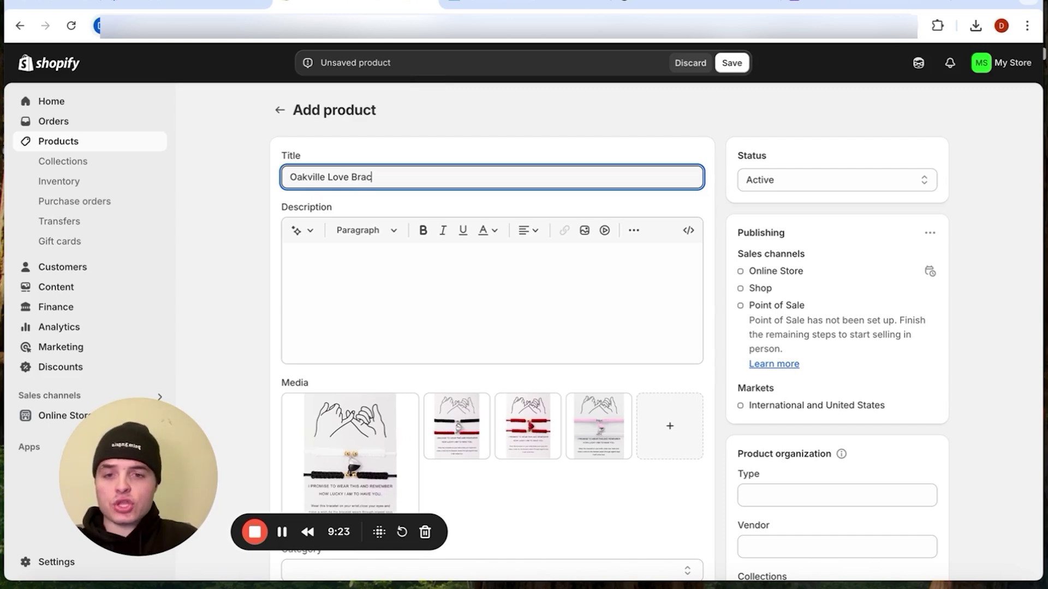
pyautogui.write('elet')
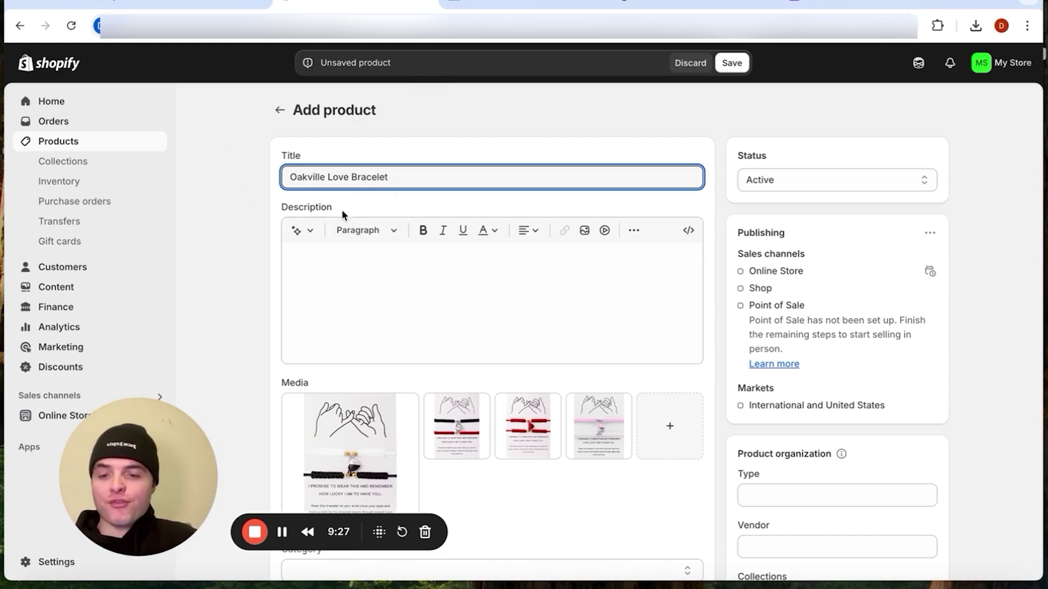
# Copy the ® symbol from the symbols web page, insert it after Oakville in the product title, and save the product.
pyautogui.click(524, 5)
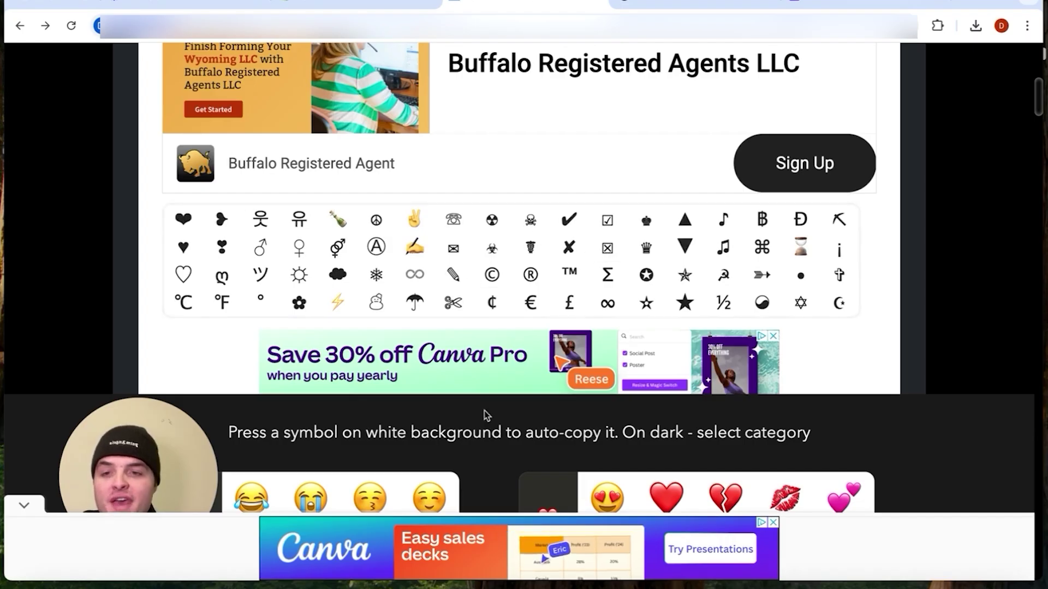
pyautogui.click(529, 276)
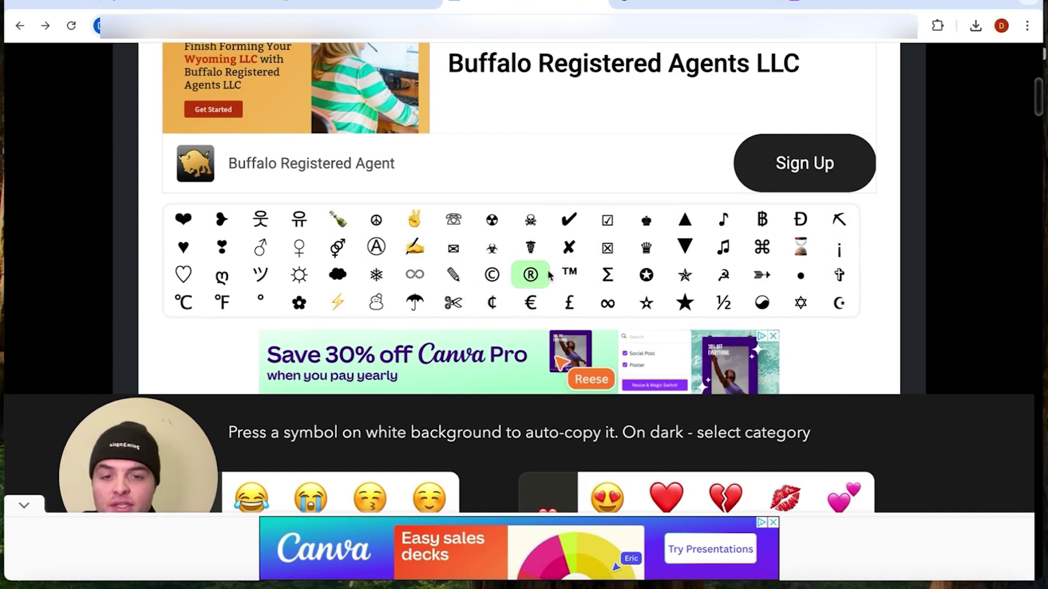
pyautogui.click(327, 4)
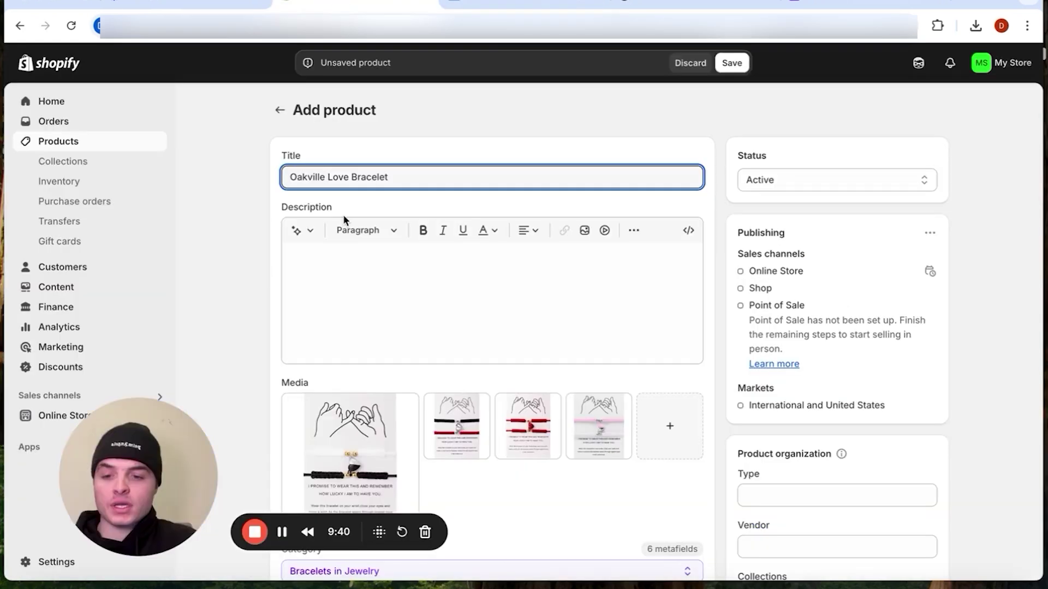
pyautogui.write('®')
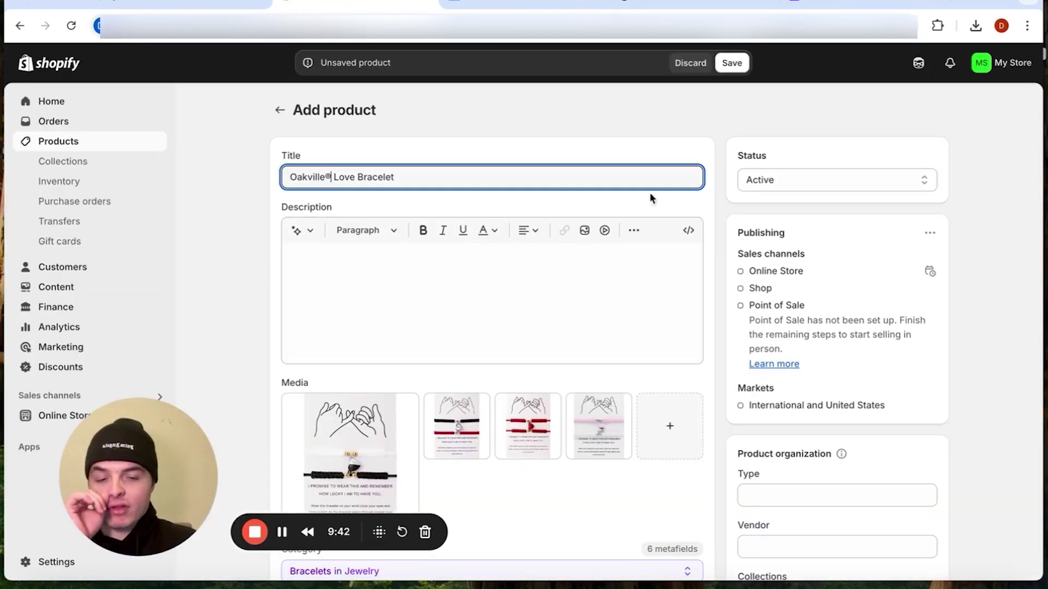
pyautogui.click(733, 64)
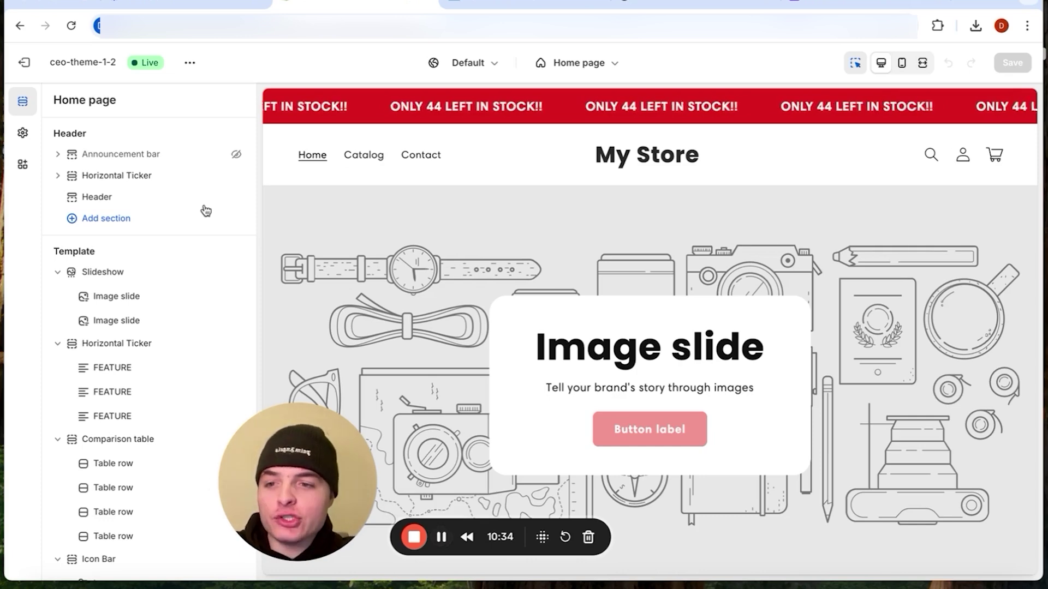
# Set the OAKVILLE image as the store logo in the theme settings and save the theme.
pyautogui.click(22, 132)
pyautogui.click(103, 197)
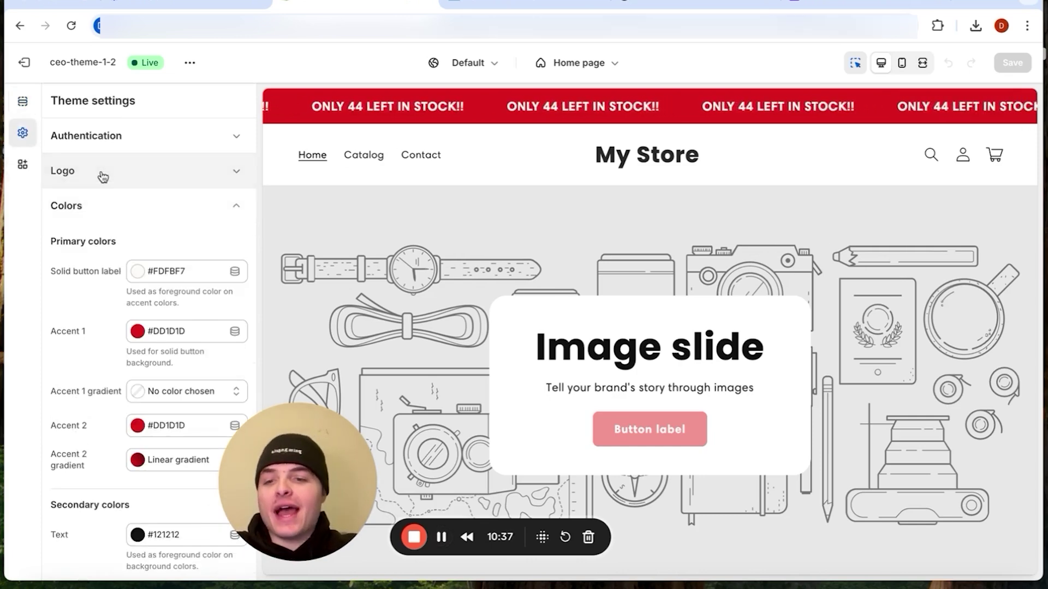
pyautogui.click(103, 174)
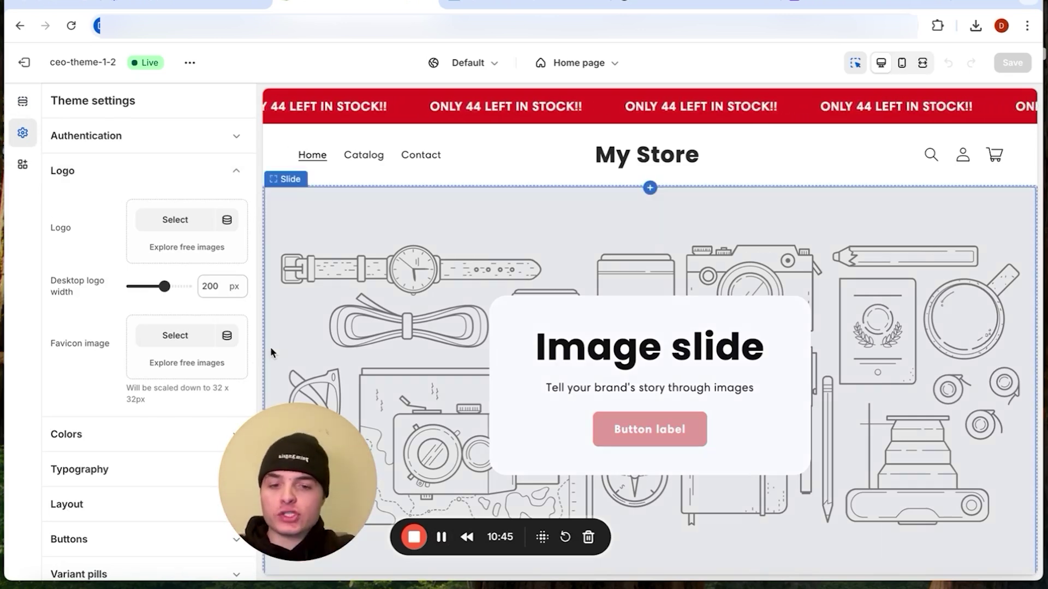
pyautogui.click(440, 537)
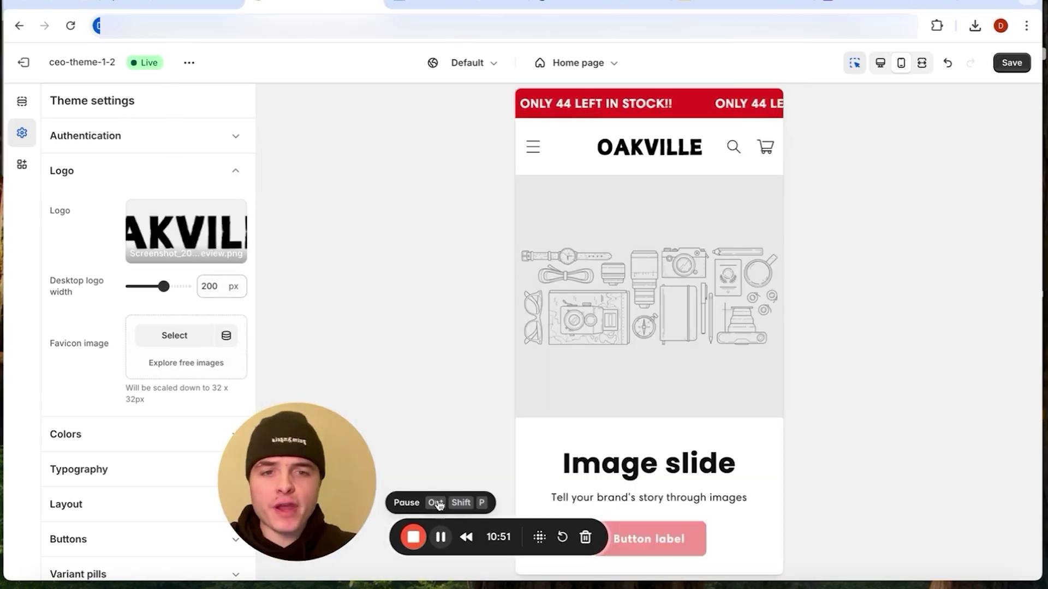
pyautogui.click(1019, 61)
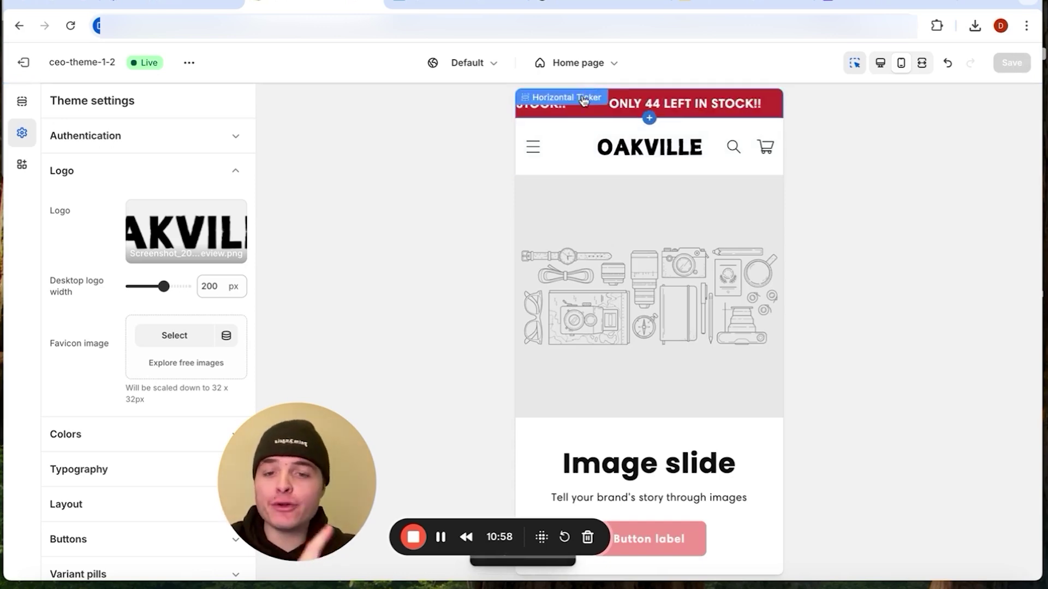
# Open the default product page in the theme editor and review its image carousel, title, price and benefit lines.
pyautogui.click(599, 63)
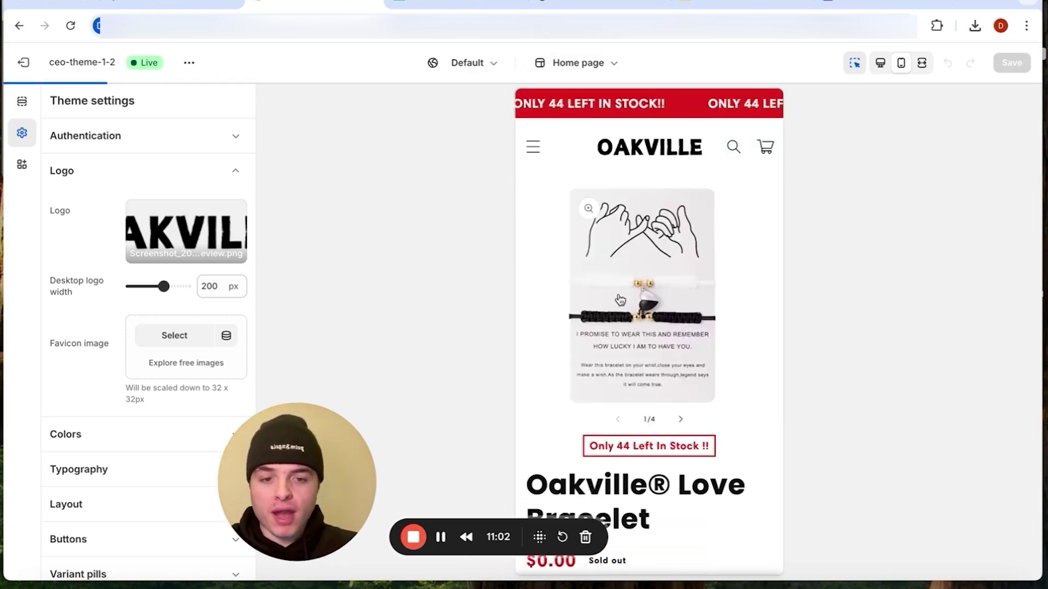
pyautogui.click(676, 419)
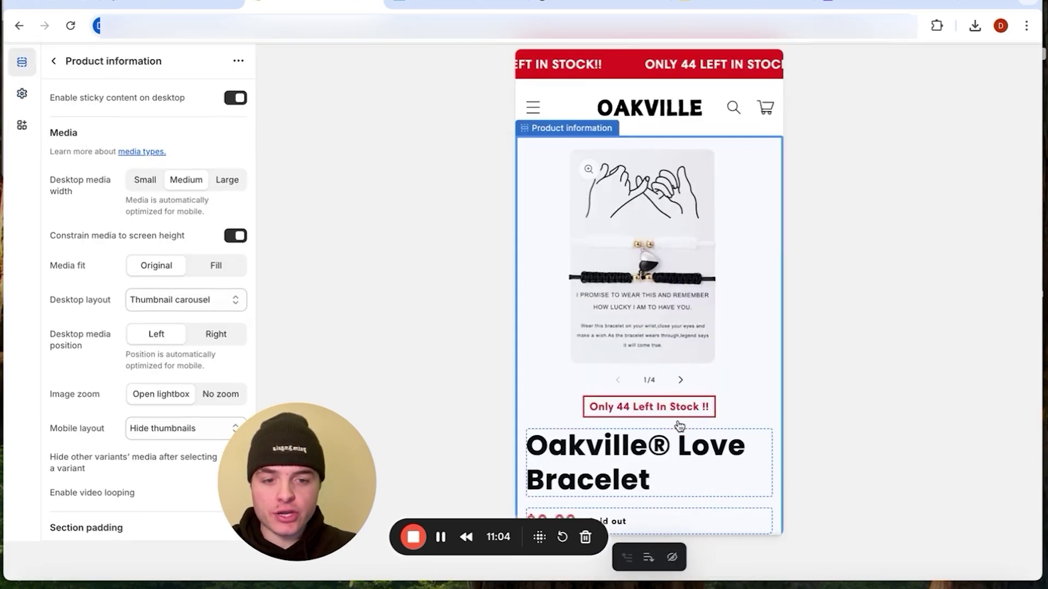
pyautogui.click(679, 382)
pyautogui.click(679, 382)
pyautogui.click(679, 382)
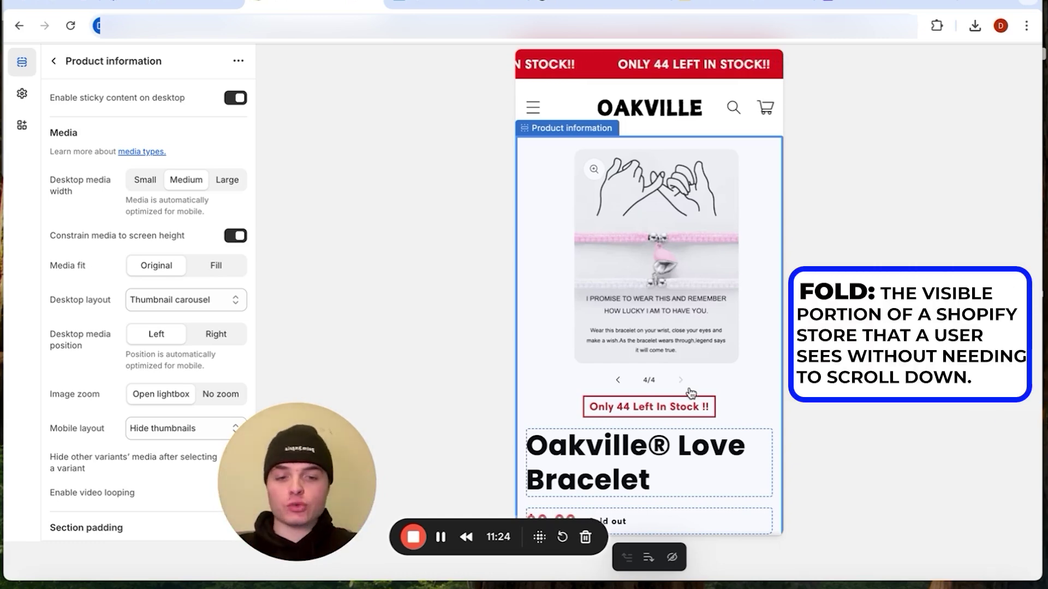
pyautogui.scroll(-3, 685, 414)
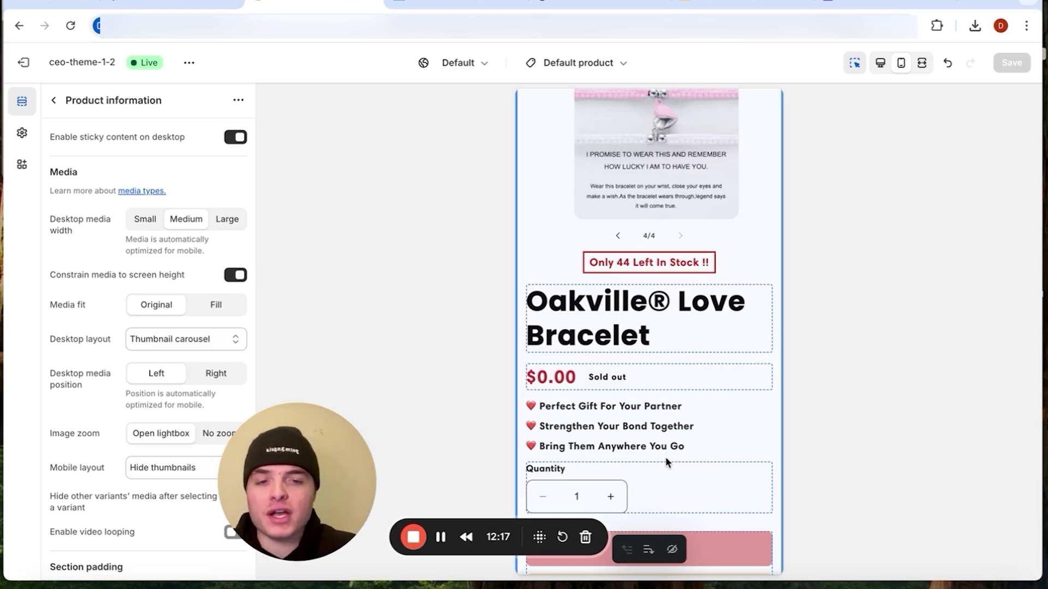
pyautogui.scroll(-1, 666, 456)
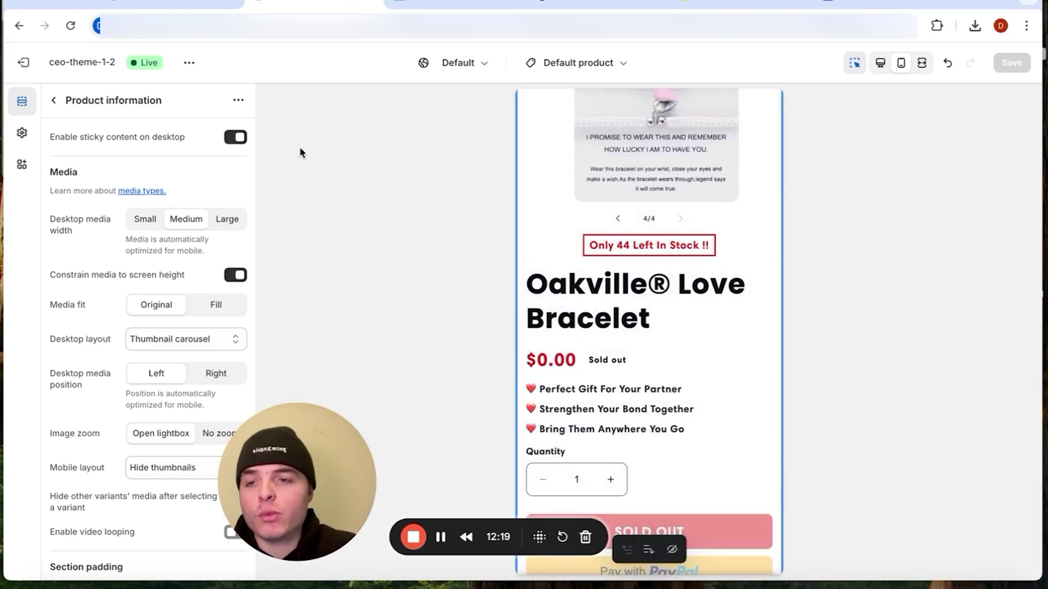
# Try Alegreya Sans, Amiri and Amiri Bold as the heading font in the theme's typography settings.
pyautogui.click(22, 132)
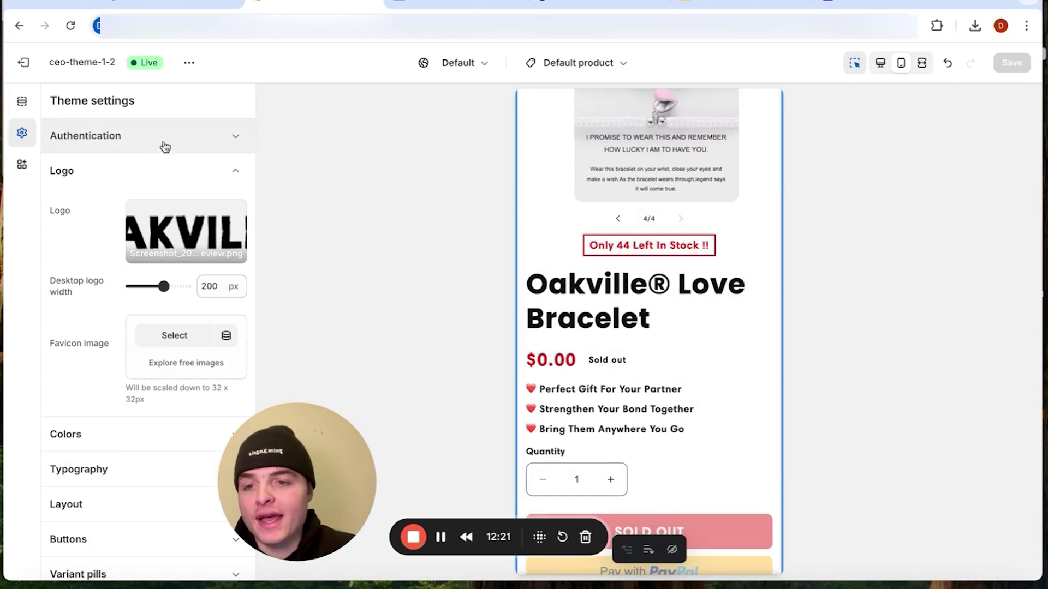
pyautogui.click(226, 172)
pyautogui.click(175, 240)
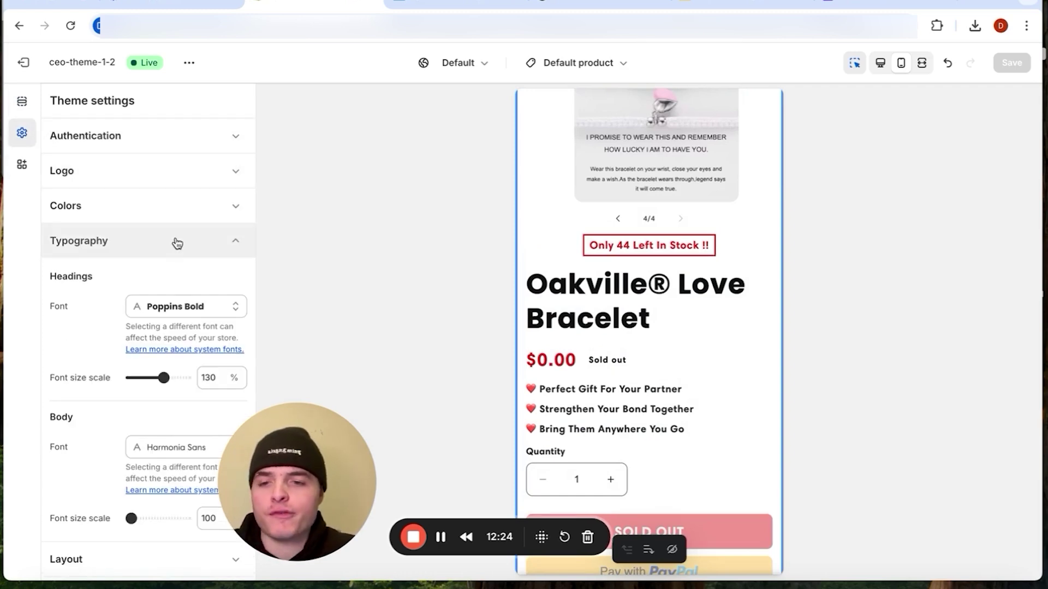
pyautogui.click(184, 308)
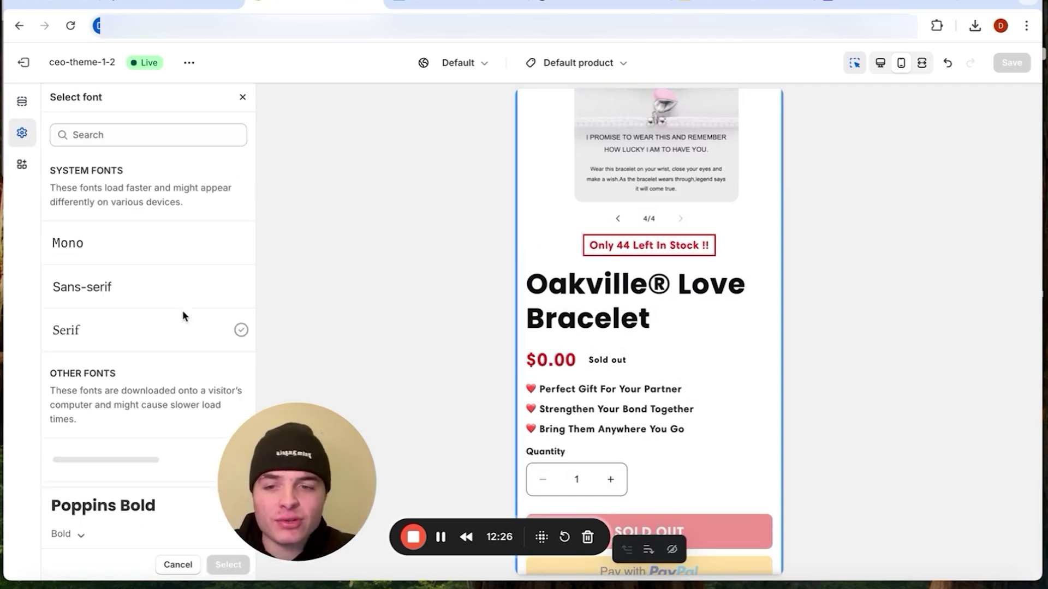
pyautogui.scroll(-5, 105, 374)
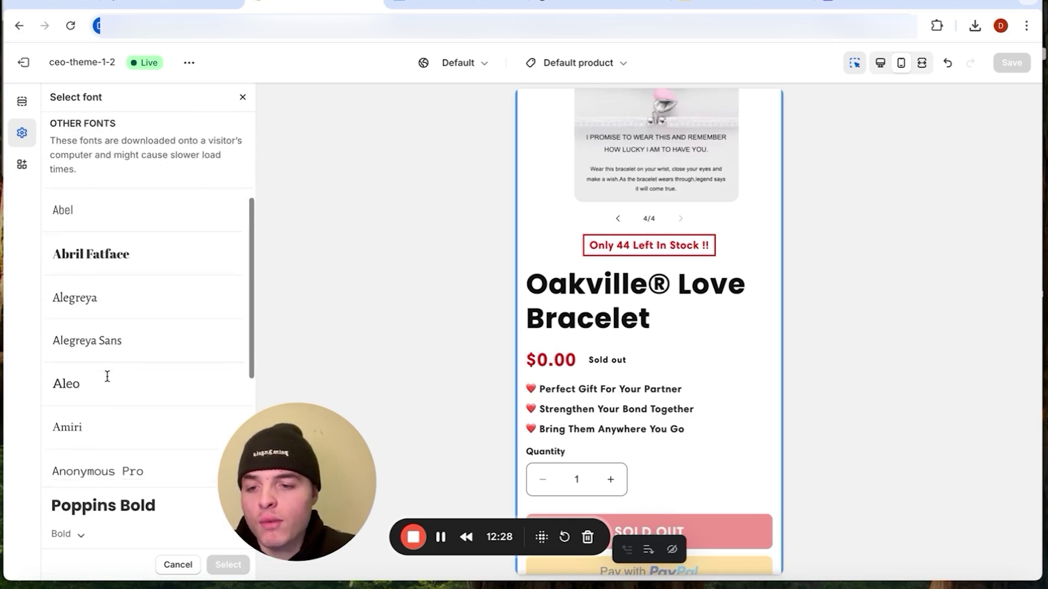
pyautogui.click(127, 317)
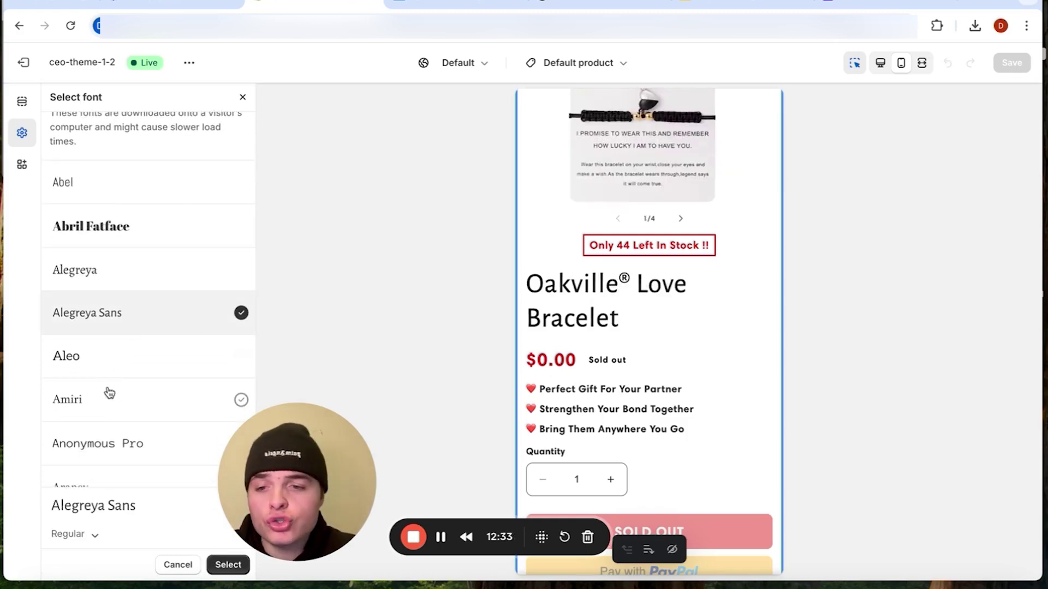
pyautogui.click(137, 403)
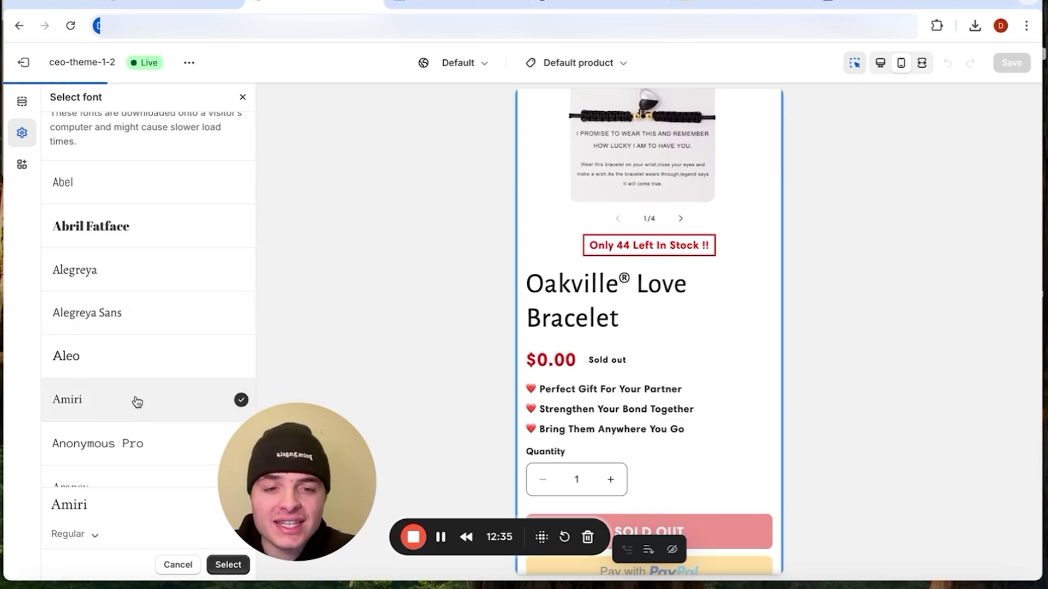
pyautogui.click(87, 535)
pyautogui.click(81, 482)
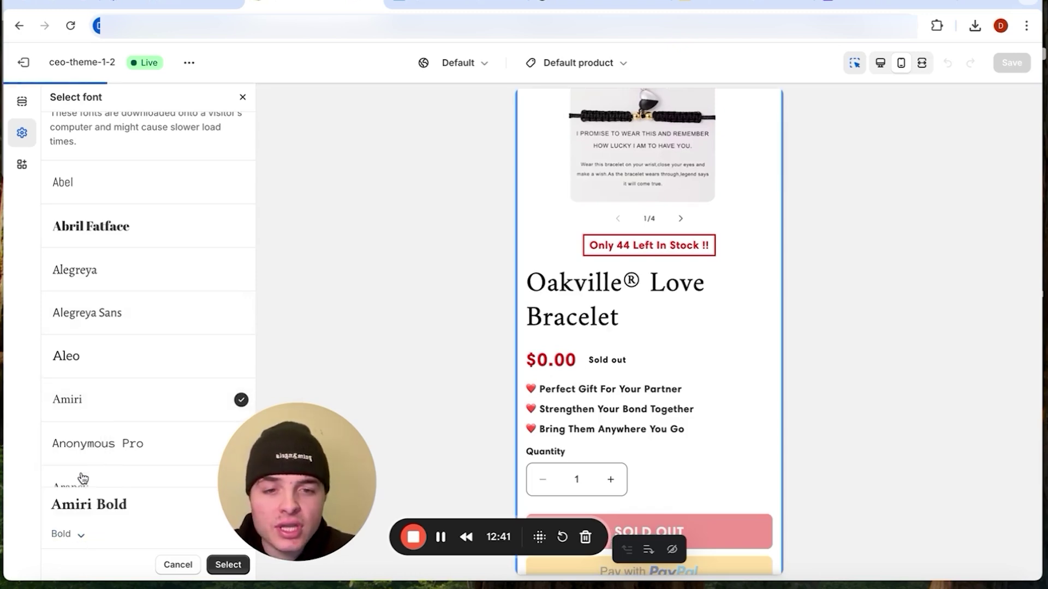
# Set the product page's title block to center alignment and small size, and save the theme.
pyautogui.click(592, 290)
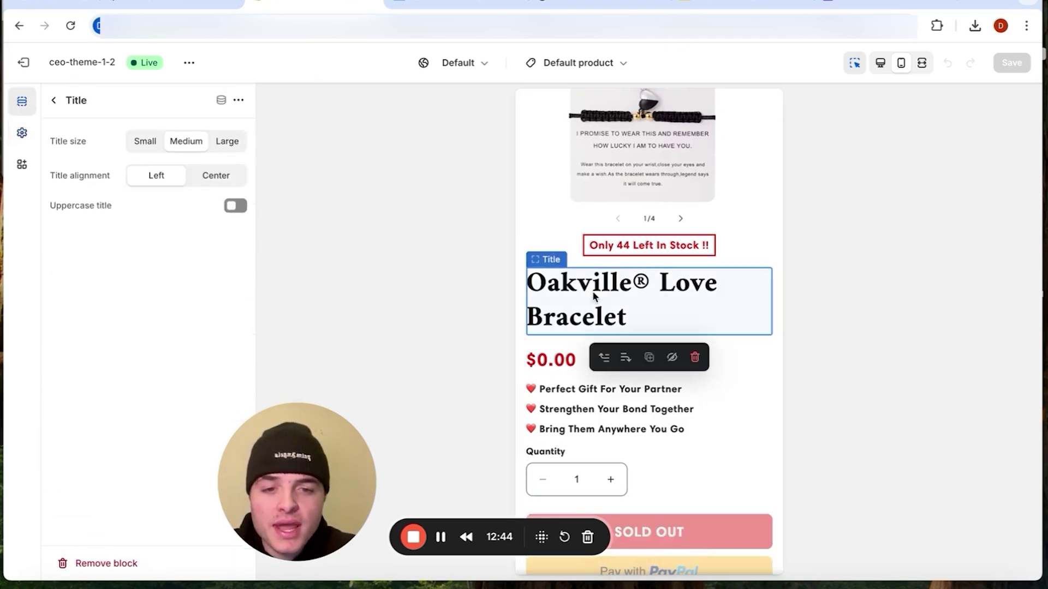
pyautogui.click(206, 172)
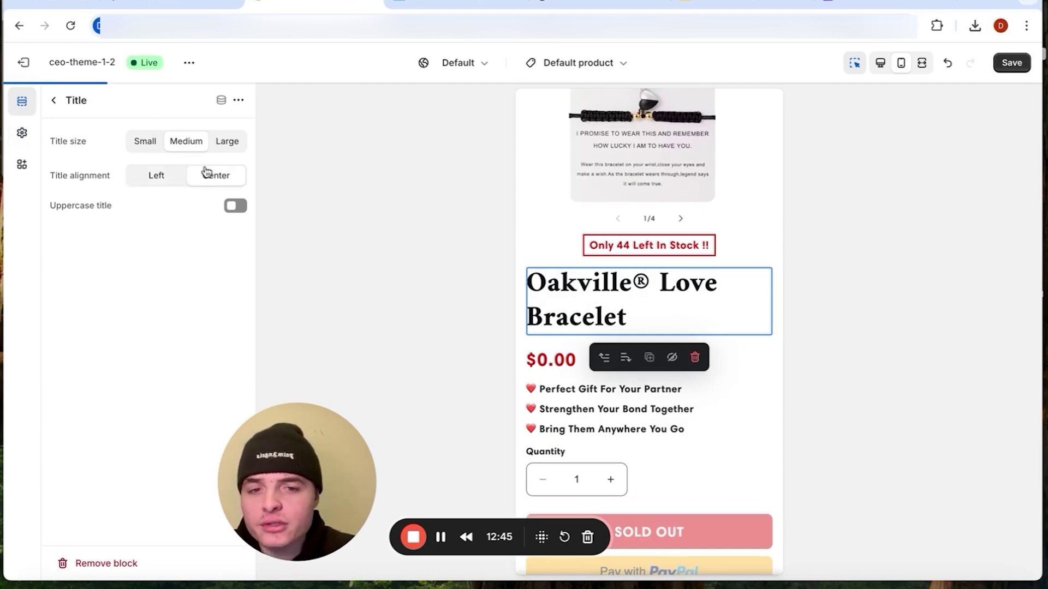
pyautogui.click(149, 141)
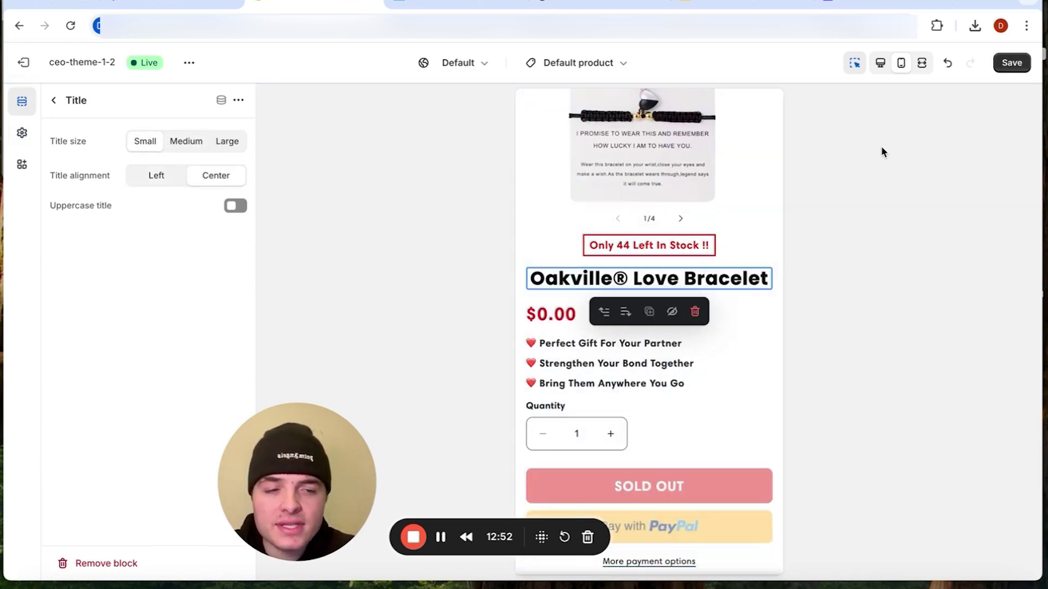
pyautogui.click(1015, 65)
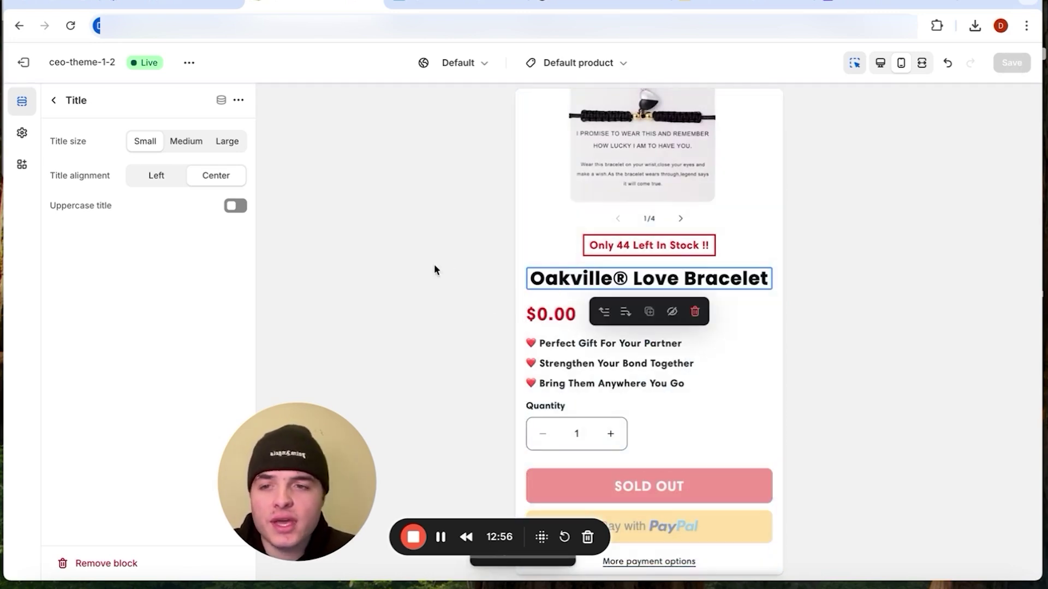
# In ChatGPT, write "I am selling a product on my shopify store. The product is a bracelet that has half of a magnetic heart on each bracelet".
pyautogui.click(53, 100)
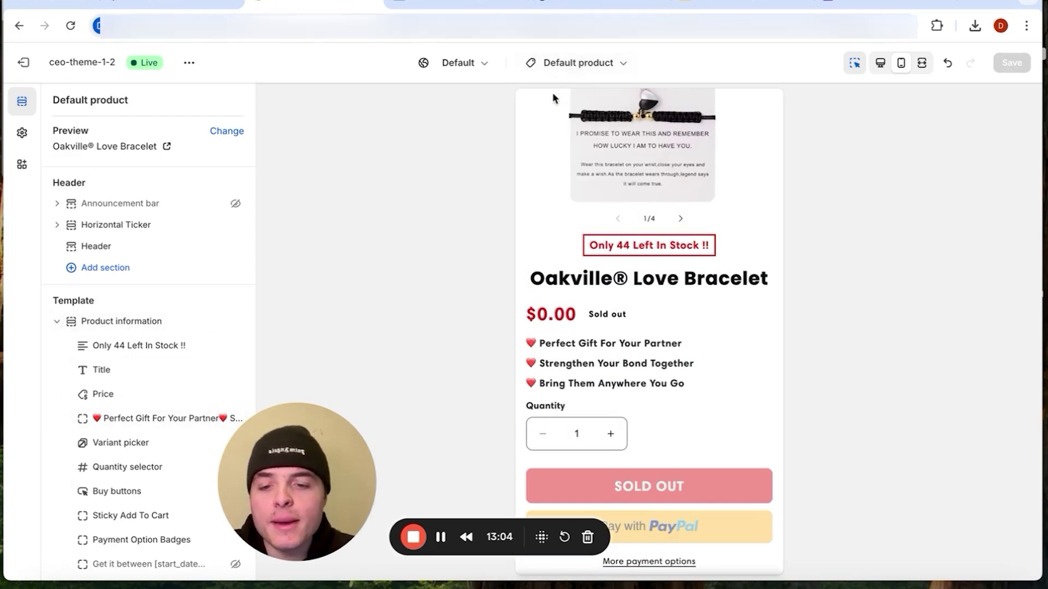
pyautogui.click(505, 5)
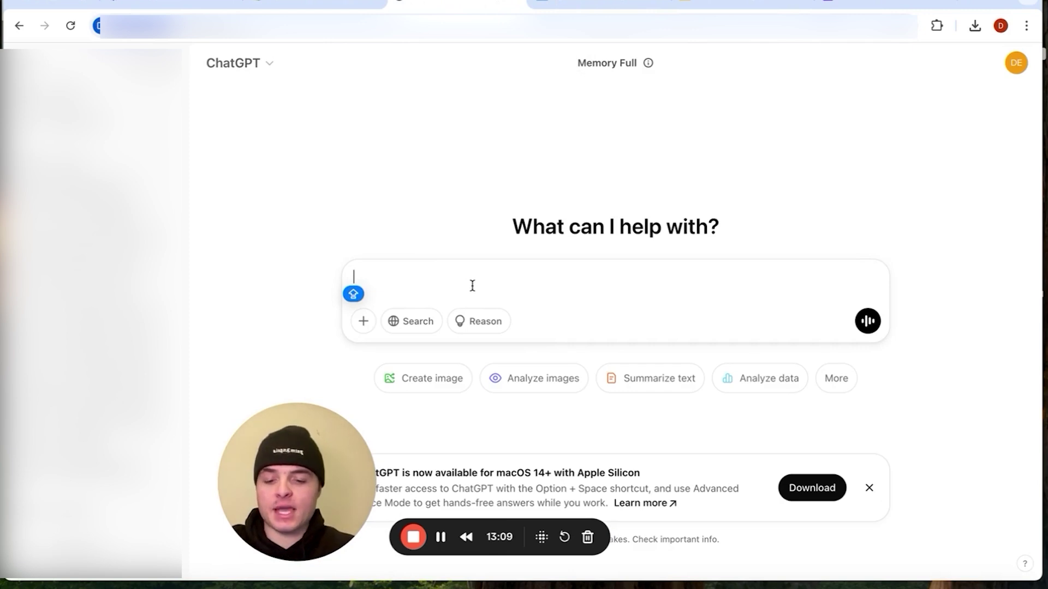
pyautogui.write('I am')
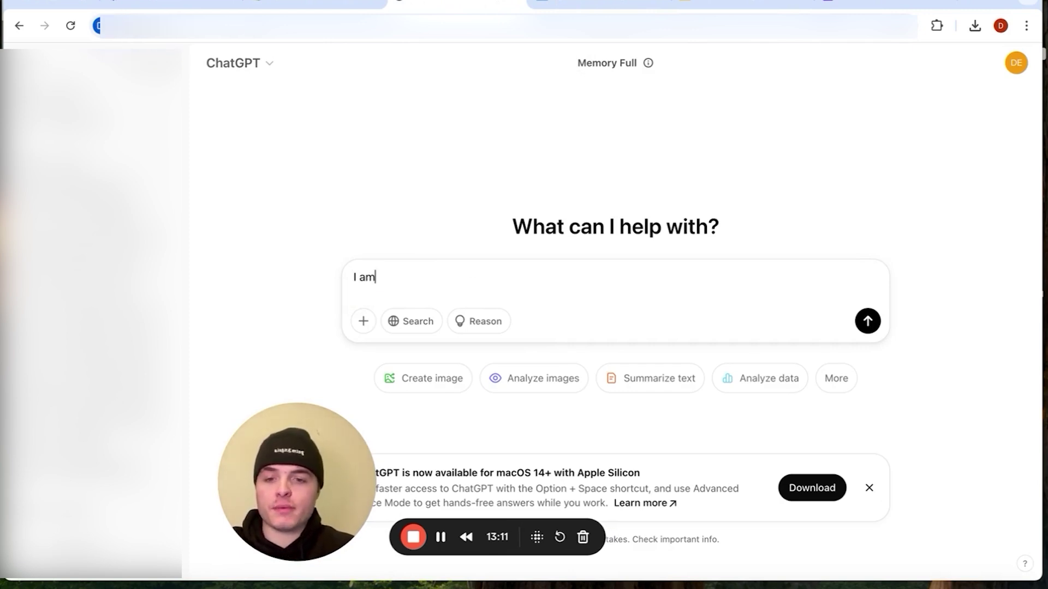
pyautogui.write(' selling a p')
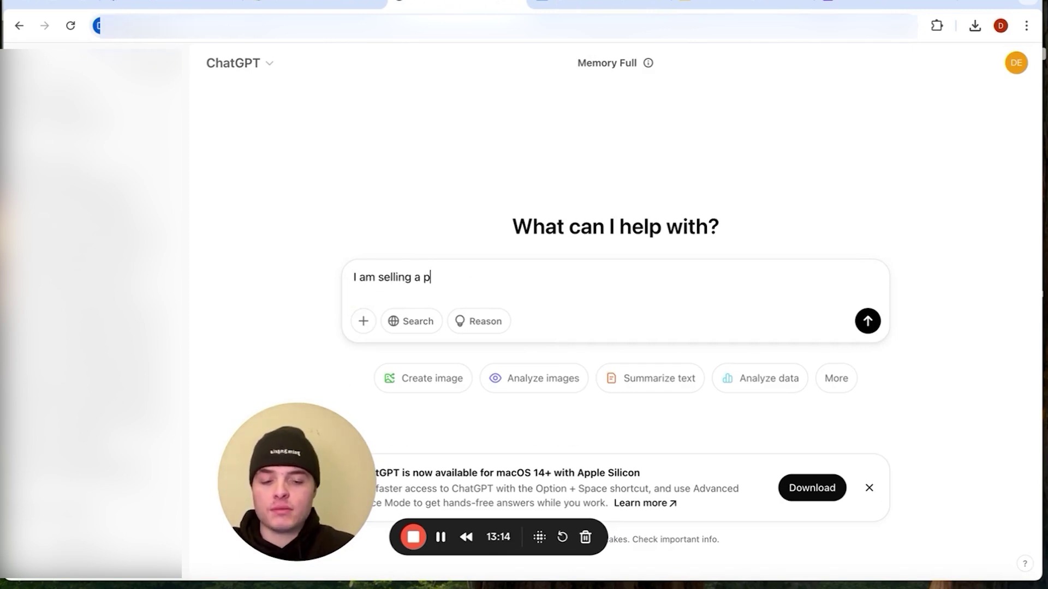
pyautogui.write('roduct on my sh')
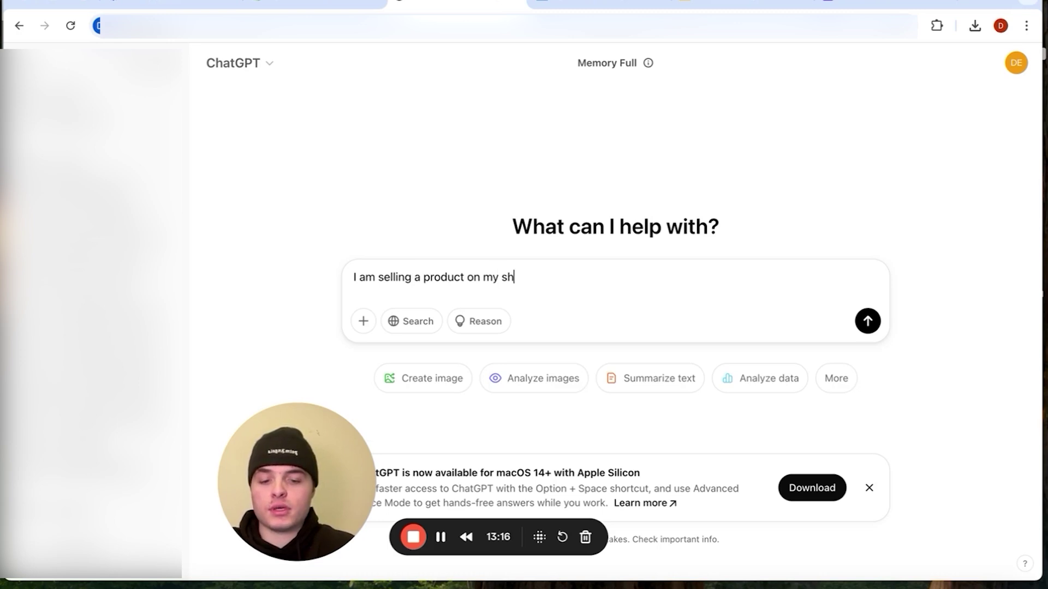
pyautogui.write('opify store.')
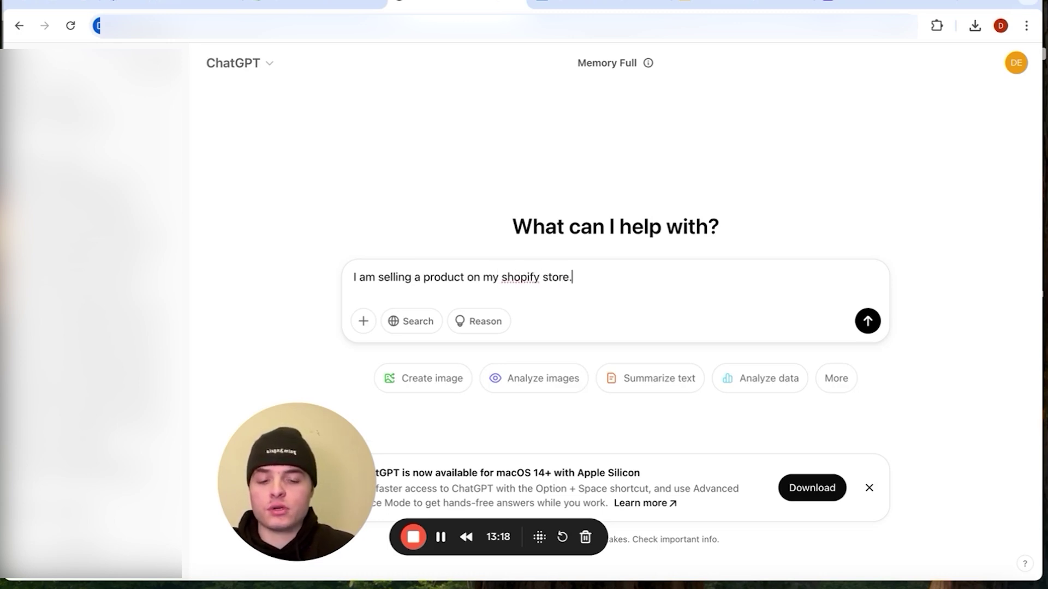
pyautogui.write(' The product is a b')
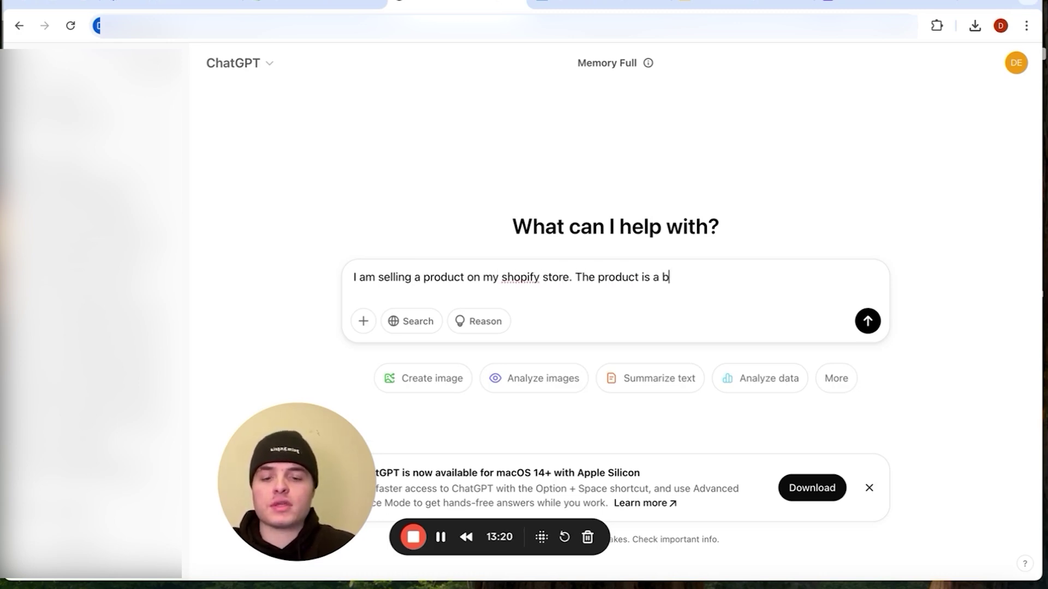
pyautogui.write('racelet that ha')
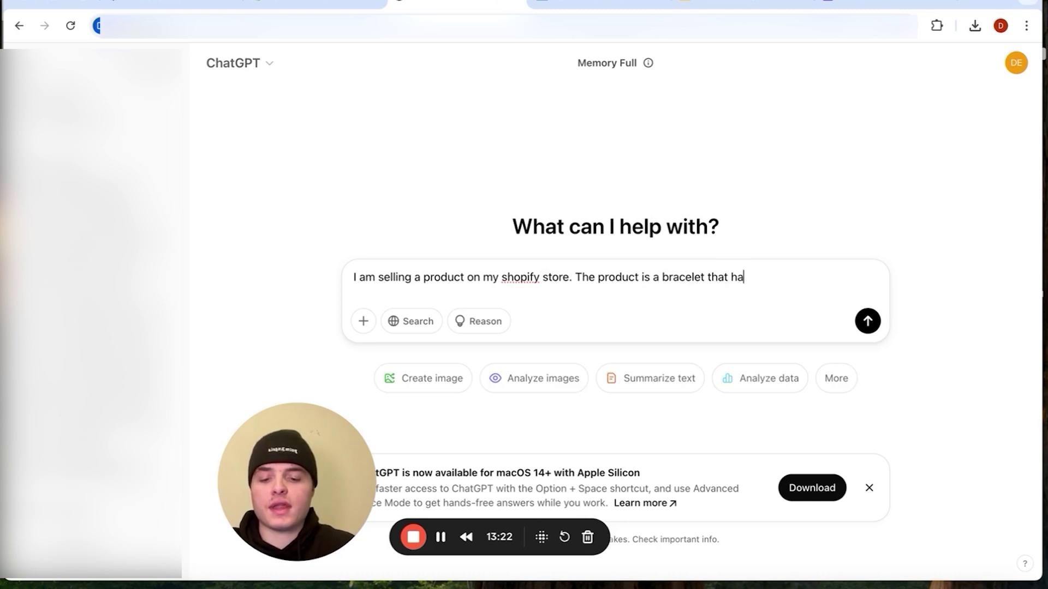
pyautogui.write('s half of a magnetic ')
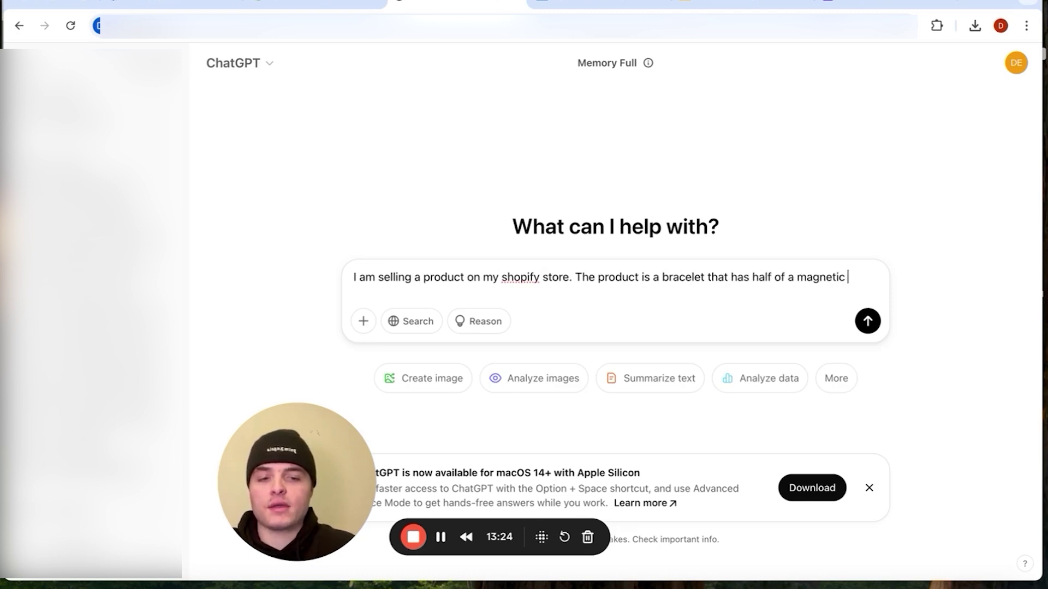
pyautogui.write('heart on each')
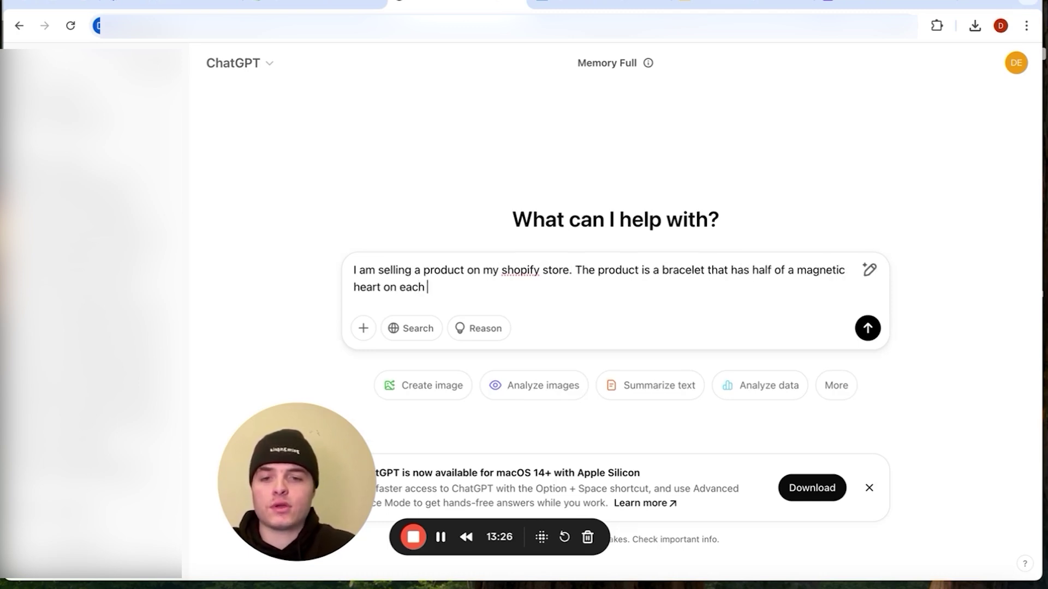
pyautogui.write(' bracelet')
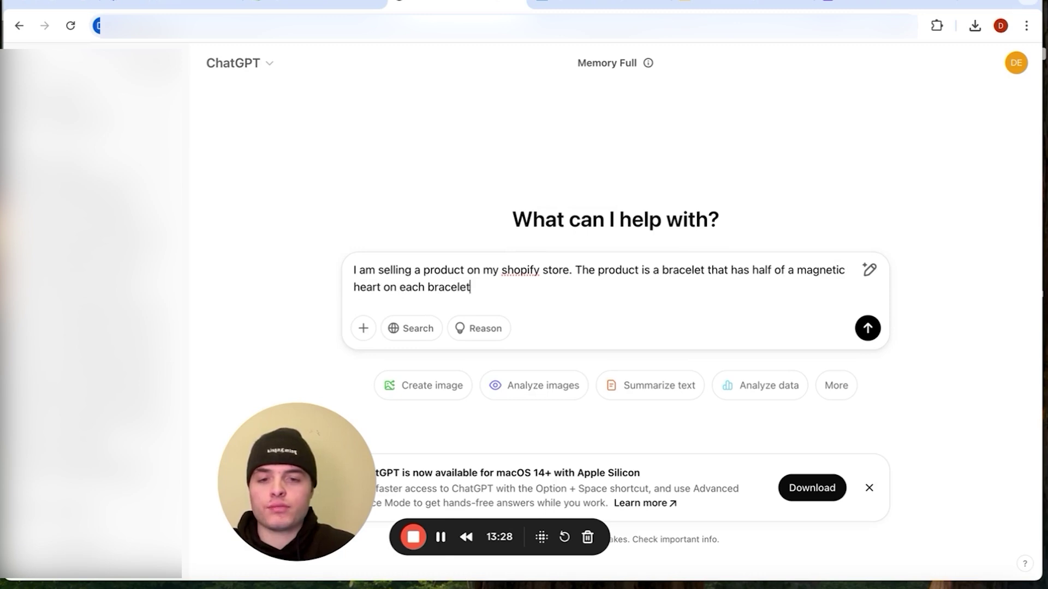
# Add to the prompt that the hearts stick together to make 1 full heart and the bracelet is perfect for couples, loved ones, and a cute fun toy.
pyautogui.write('. When you st')
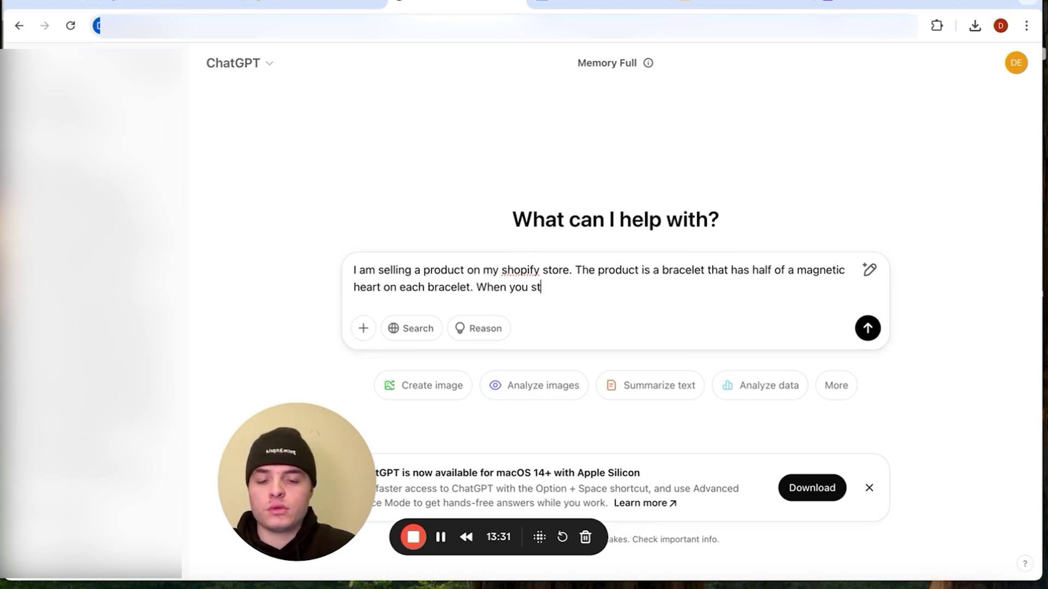
pyautogui.write('ick the hearts togethe')
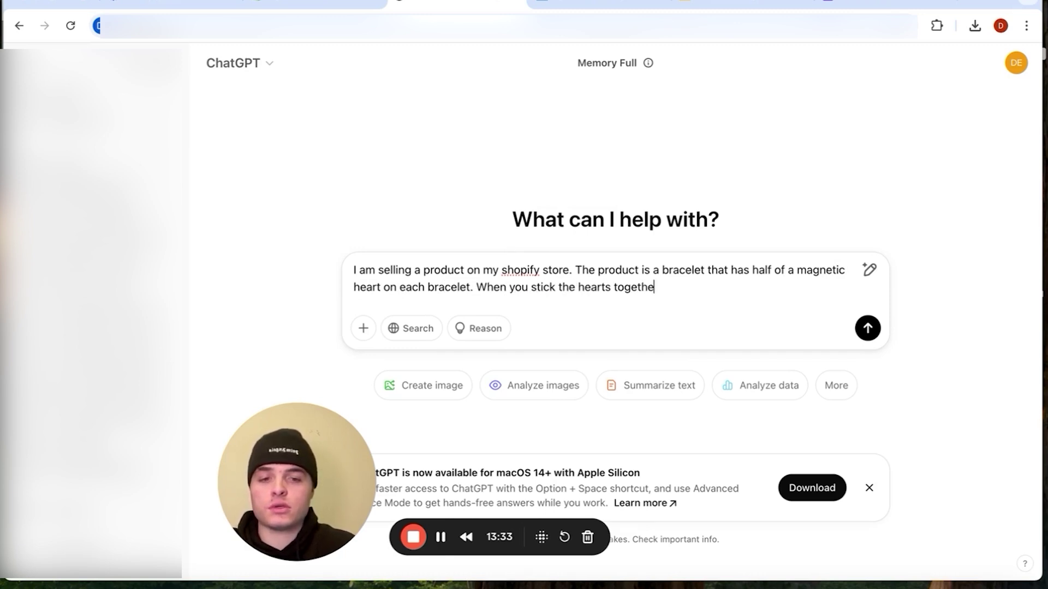
pyautogui.write('r they come to ')
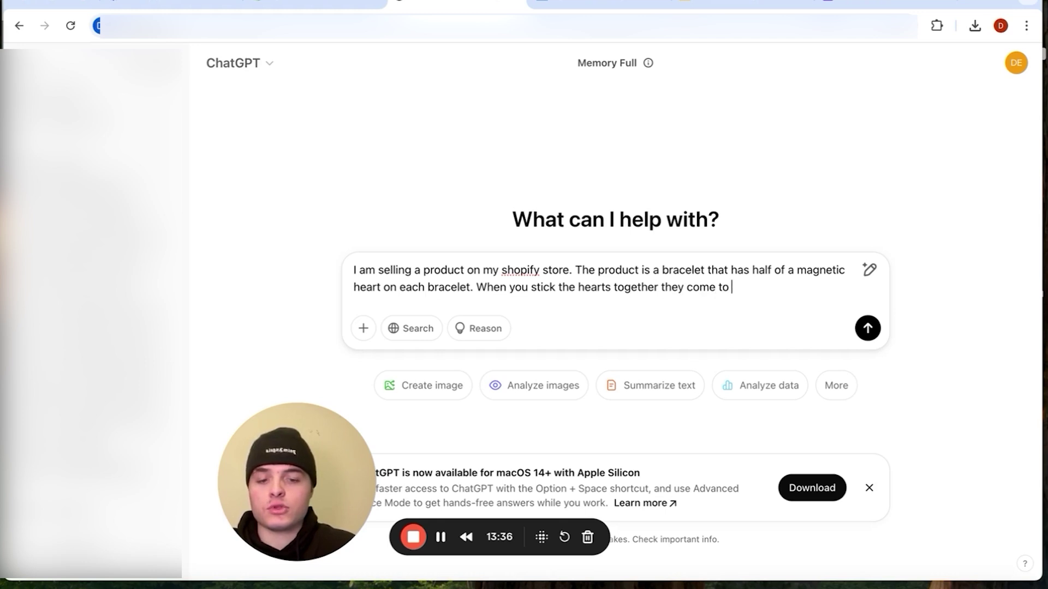
pyautogui.write('make 1 full heart.')
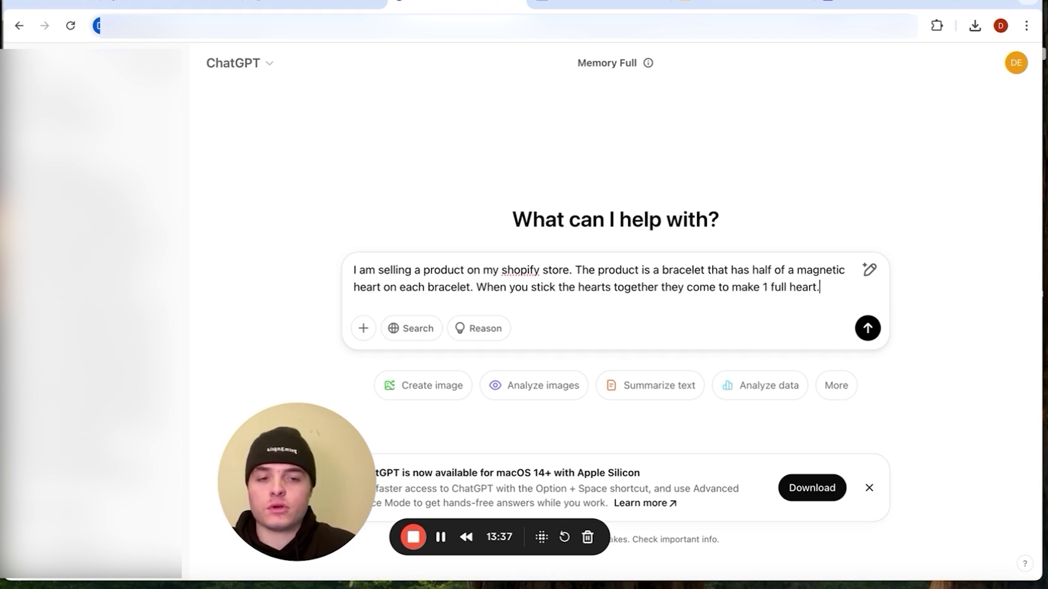
pyautogui.write(' The bracel')
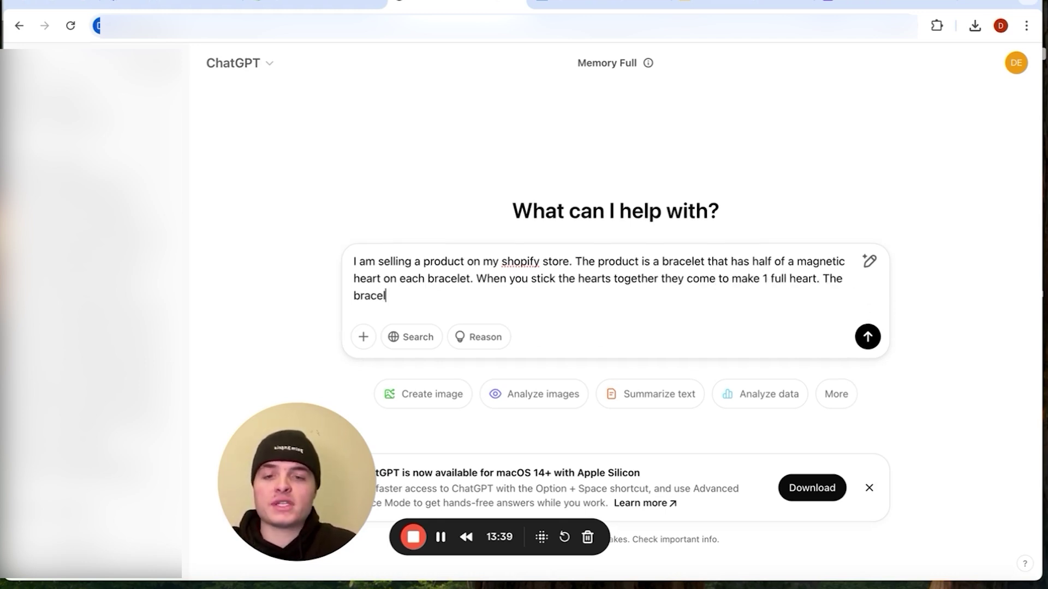
pyautogui.write('rt is perfect ')
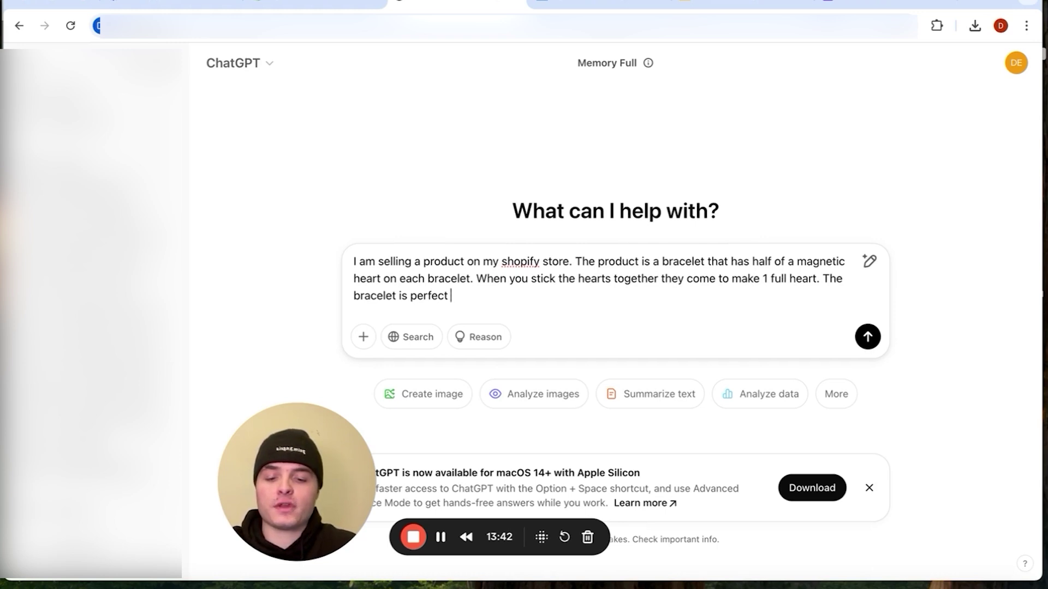
pyautogui.write('for couples, lov')
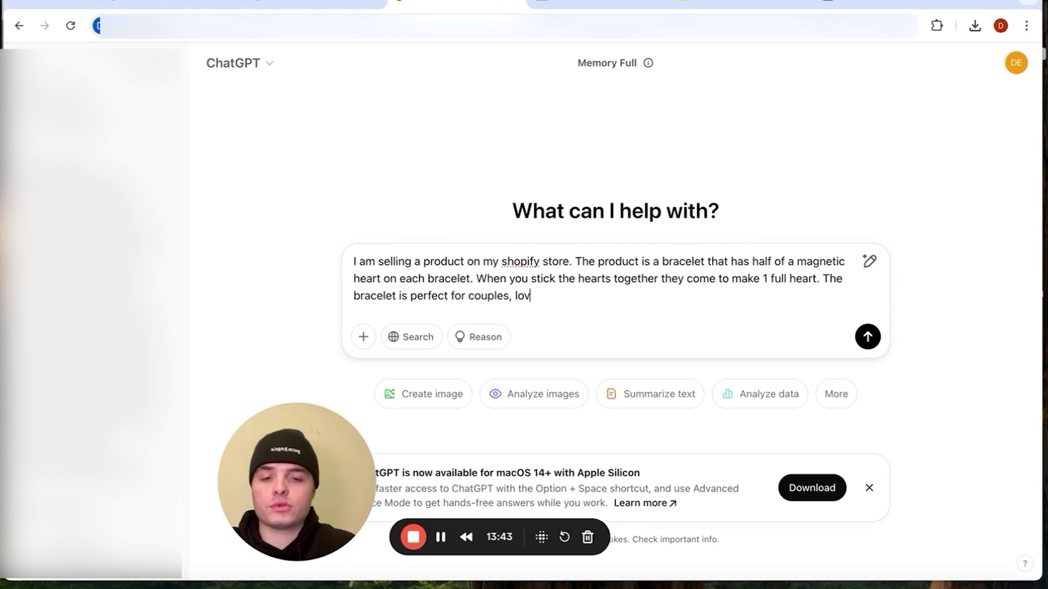
pyautogui.write('ed ones, and its')
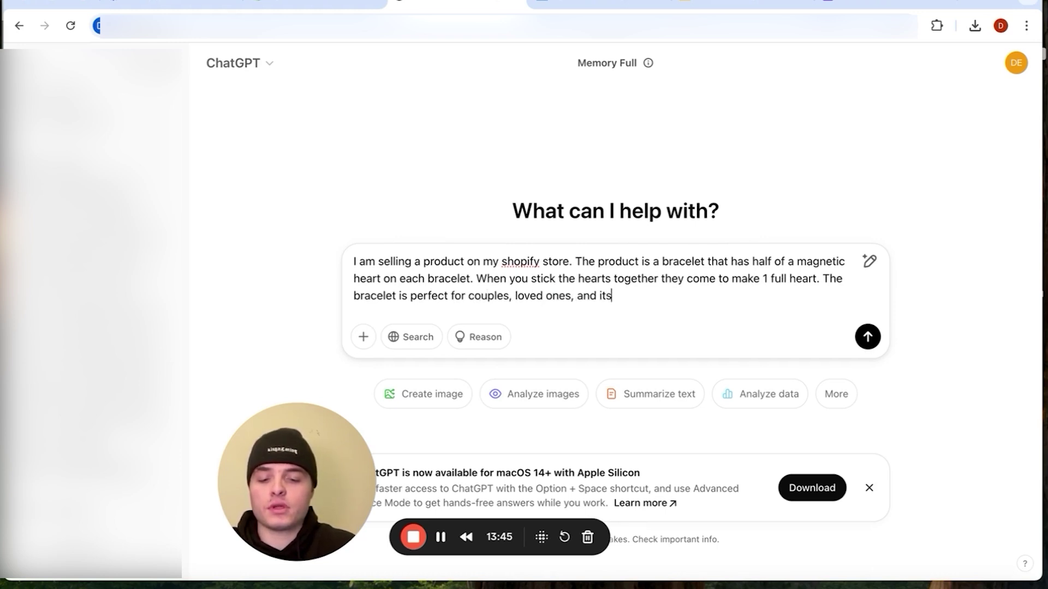
pyautogui.write(' a cute fun toy.')
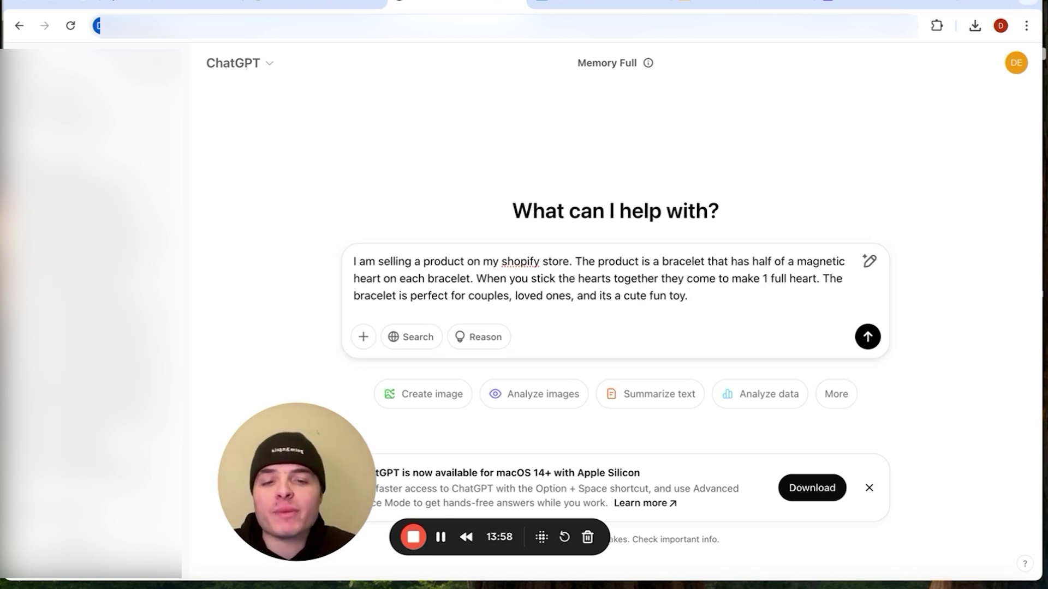
# Ask for 3 unique sale propositions in bulleted format for the landing page that will influence a customer to make a purchase, and submit the prompt.
pyautogui.write('lease')
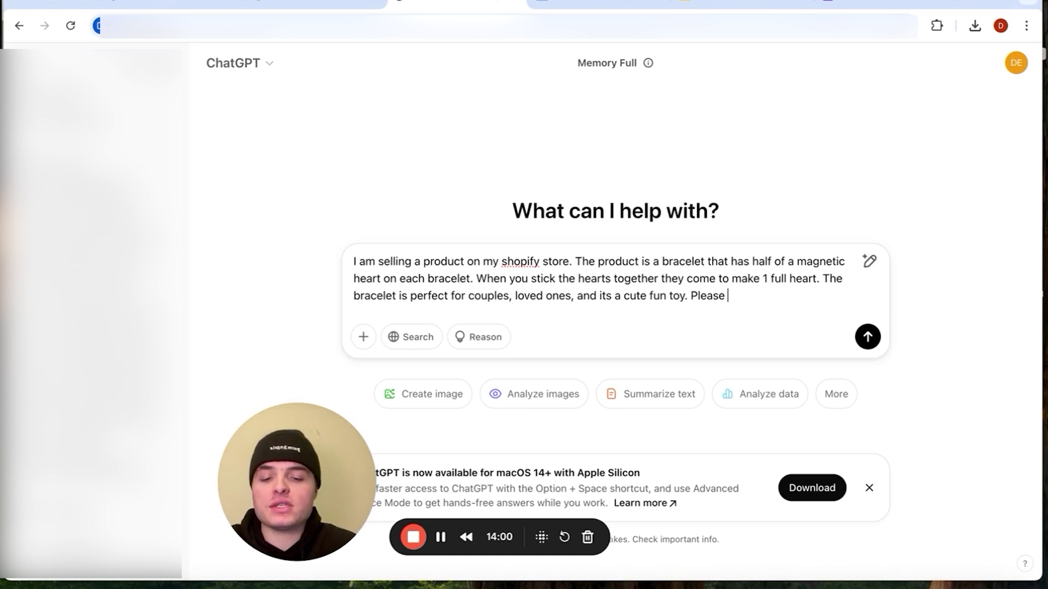
pyautogui.write(' create 3')
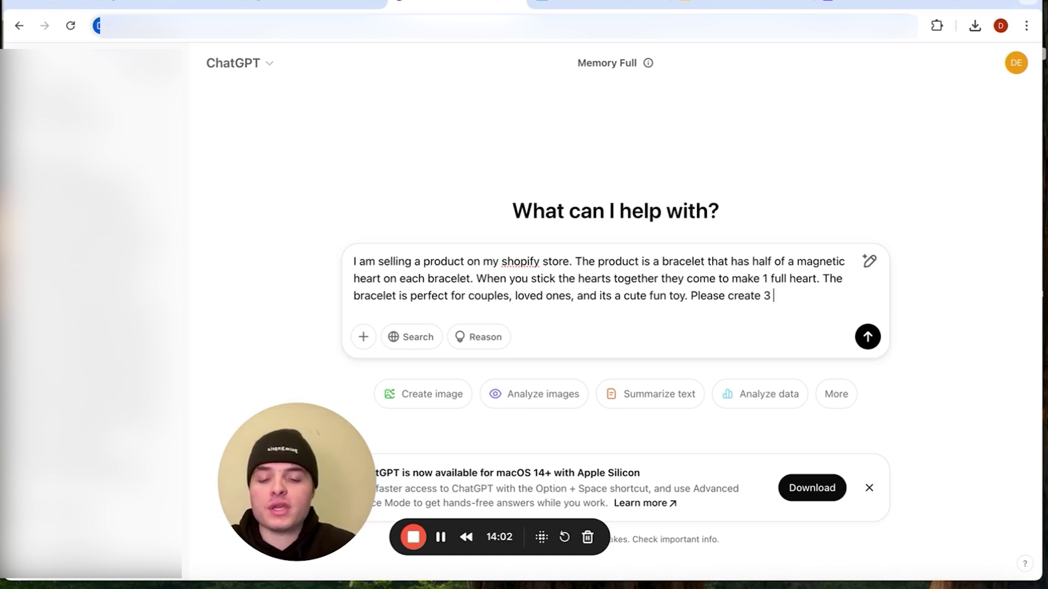
pyautogui.write(' unique sale')
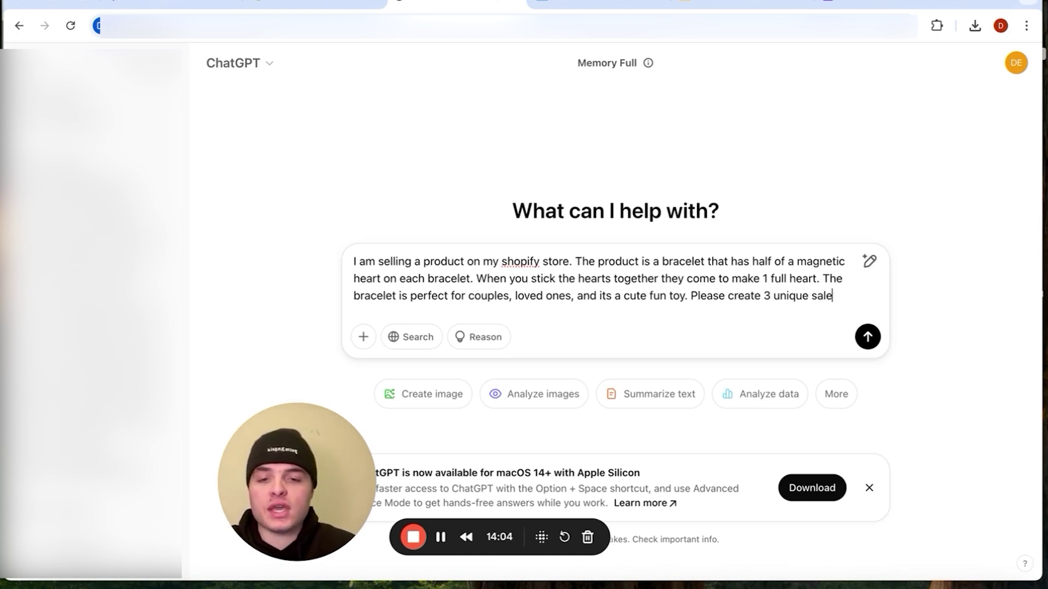
pyautogui.write(' popro')
pyautogui.write('siti')
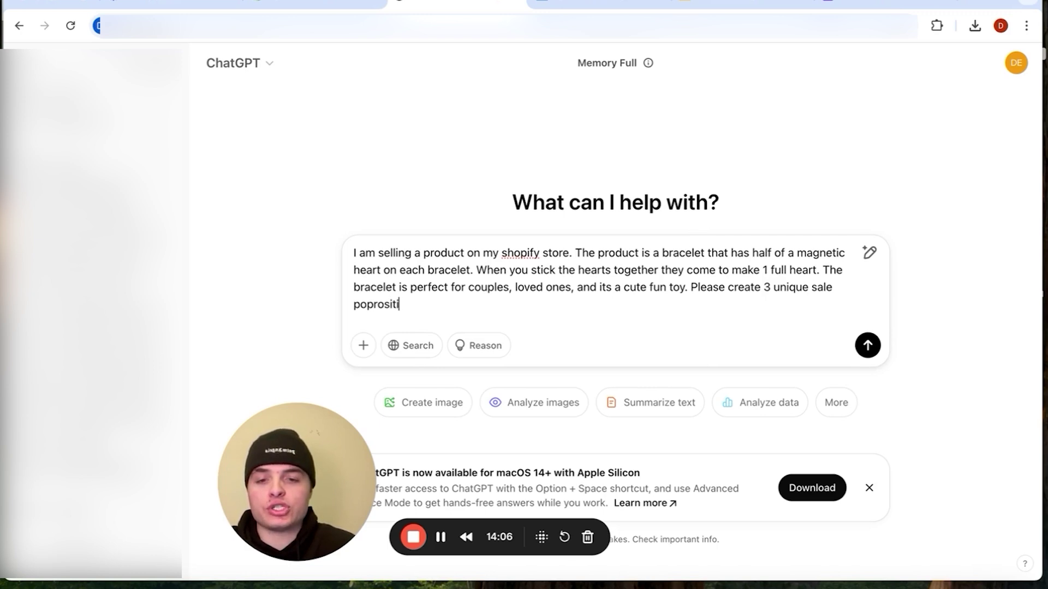
pyautogui.write('ons in bulleted for')
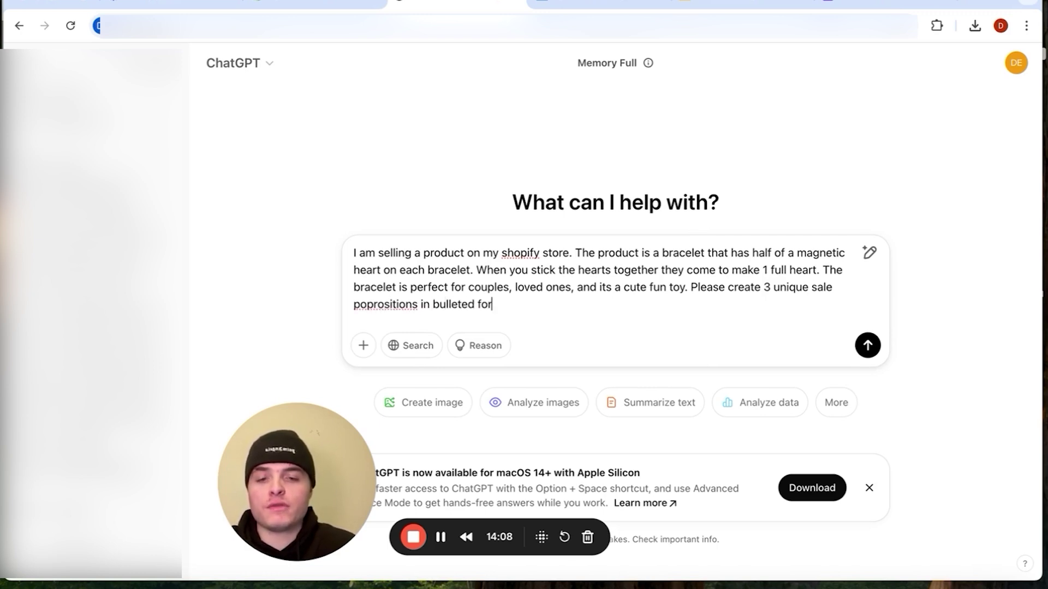
pyautogui.write('mat that i can use')
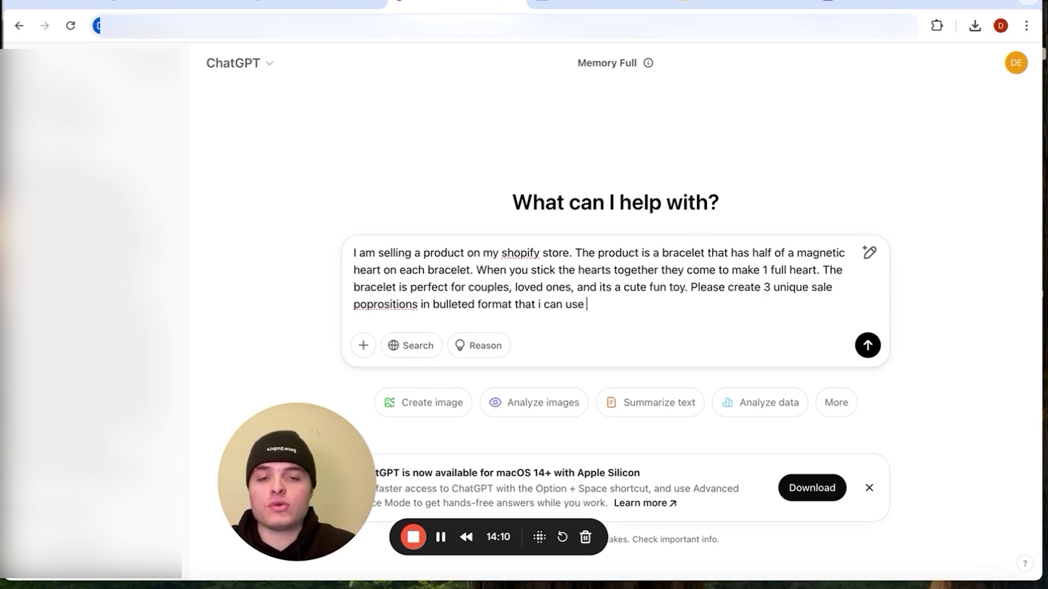
pyautogui.write(' on my landing page,')
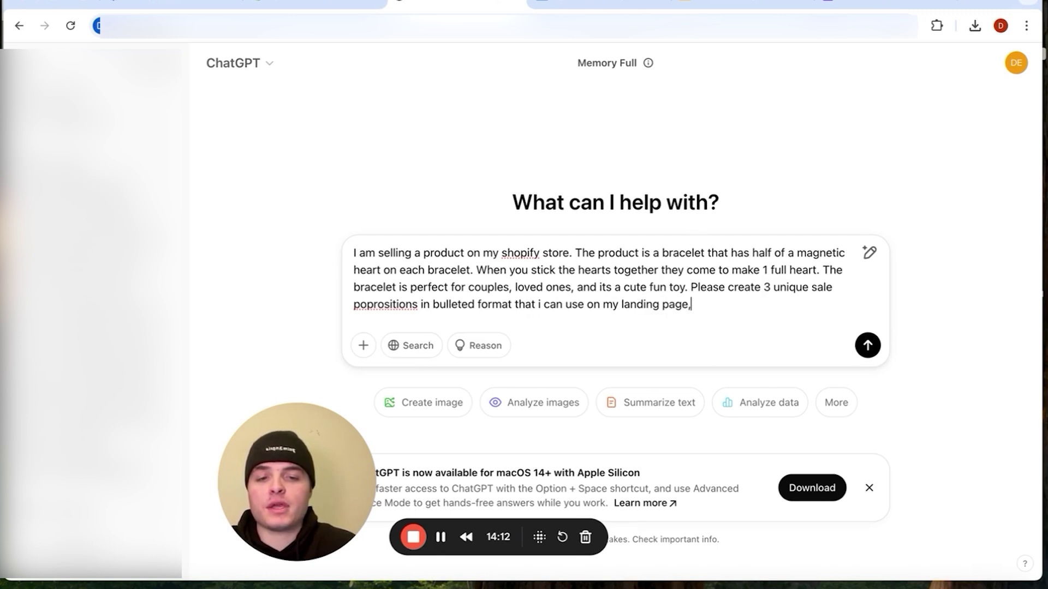
pyautogui.write(' that will influ')
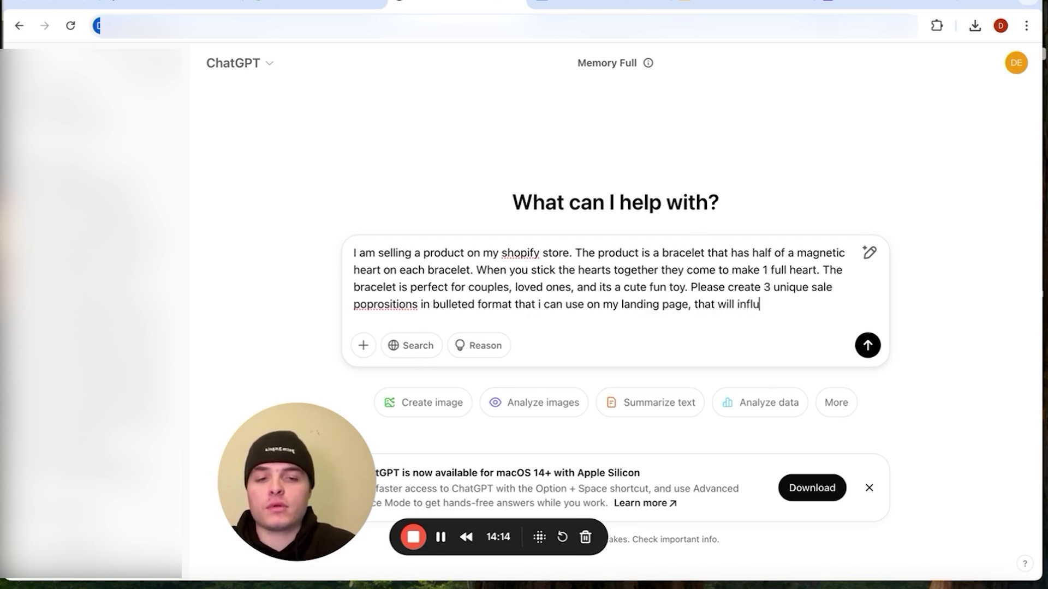
pyautogui.write('ence a customer to ma')
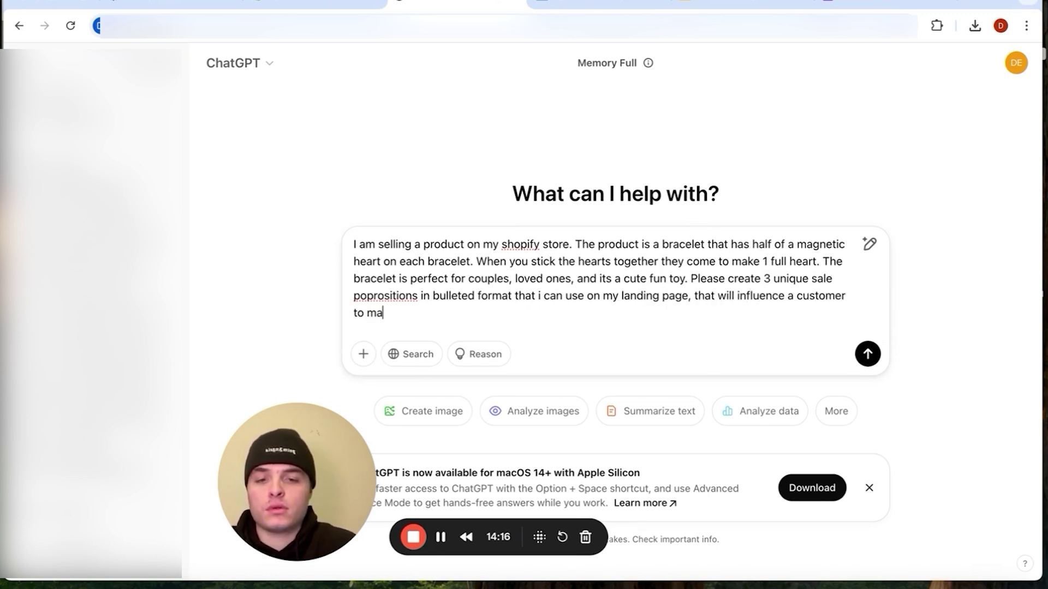
pyautogui.write('ke a purchase')
pyautogui.press('Return')
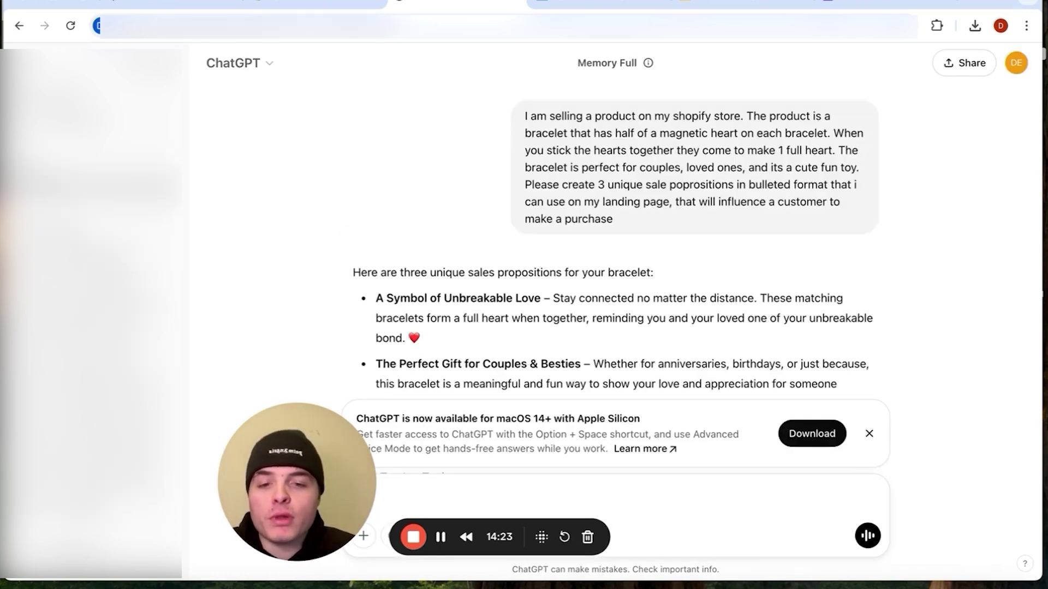
# Copy "A Symbol of Unbreakable Love" from the ChatGPT answer and replace the first emoji benefit line's text with it in the Shopify theme editor.
pyautogui.scroll(-2, 397, 275)
pyautogui.scroll(-1, 398, 280)
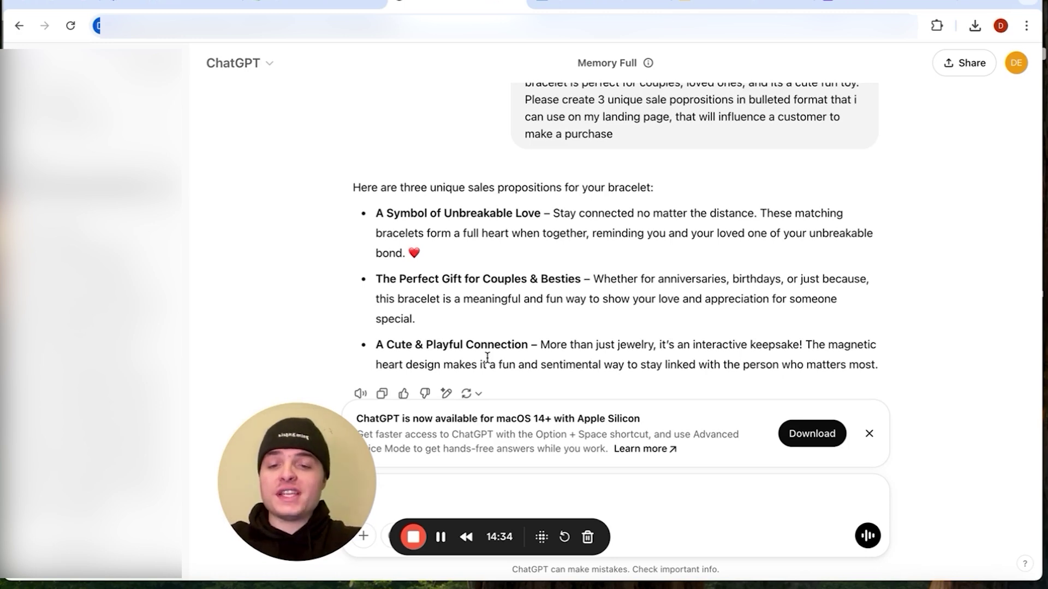
pyautogui.moveTo(544, 213); pyautogui.dragTo(375, 206)
pyautogui.press('super+c')
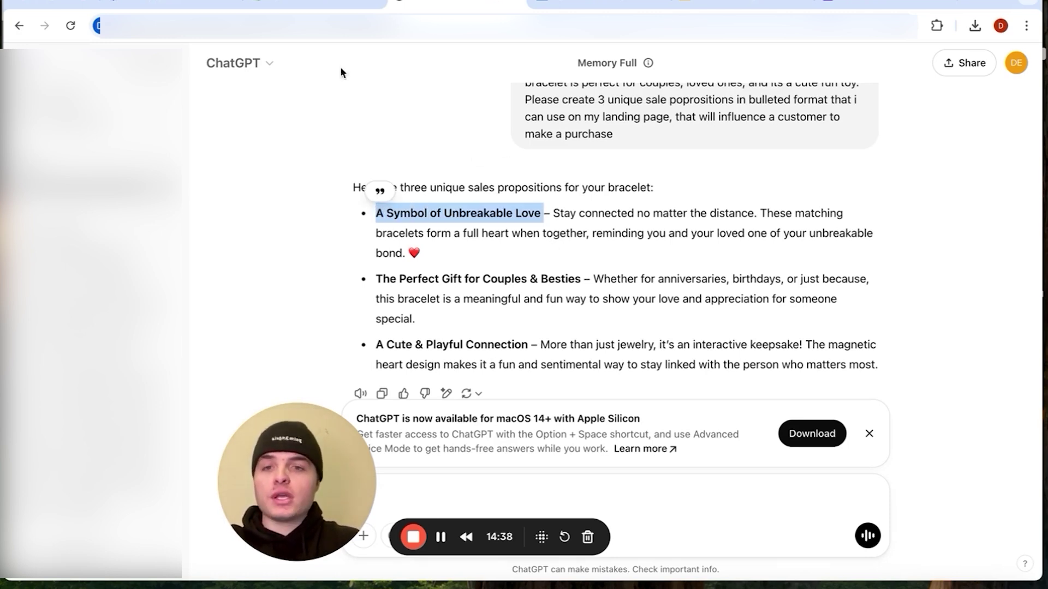
pyautogui.click(329, 5)
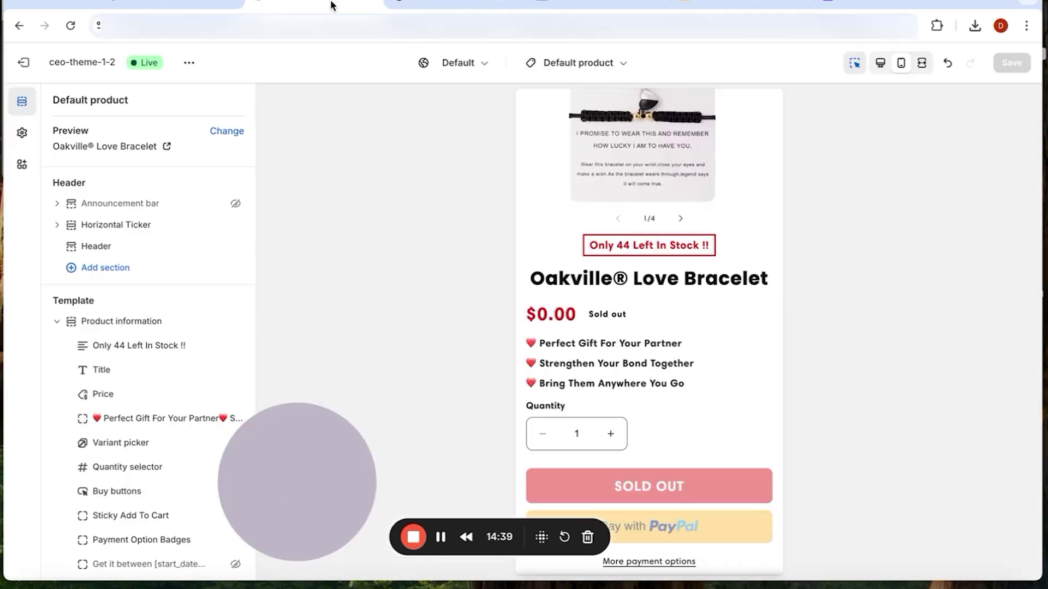
pyautogui.click(164, 419)
pyautogui.moveTo(182, 188); pyautogui.dragTo(68, 184)
pyautogui.press('super+v')
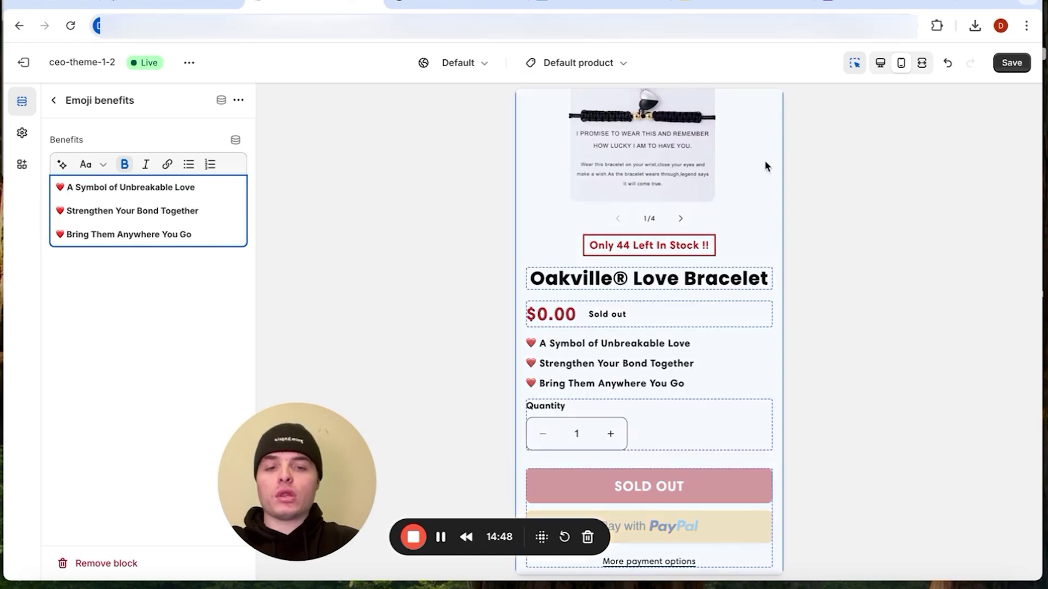
# Switch to ChatGPT and submit the follow-up prompt "create 3 more totally new ones".
pyautogui.hotkey('ctrl', 'Tab')
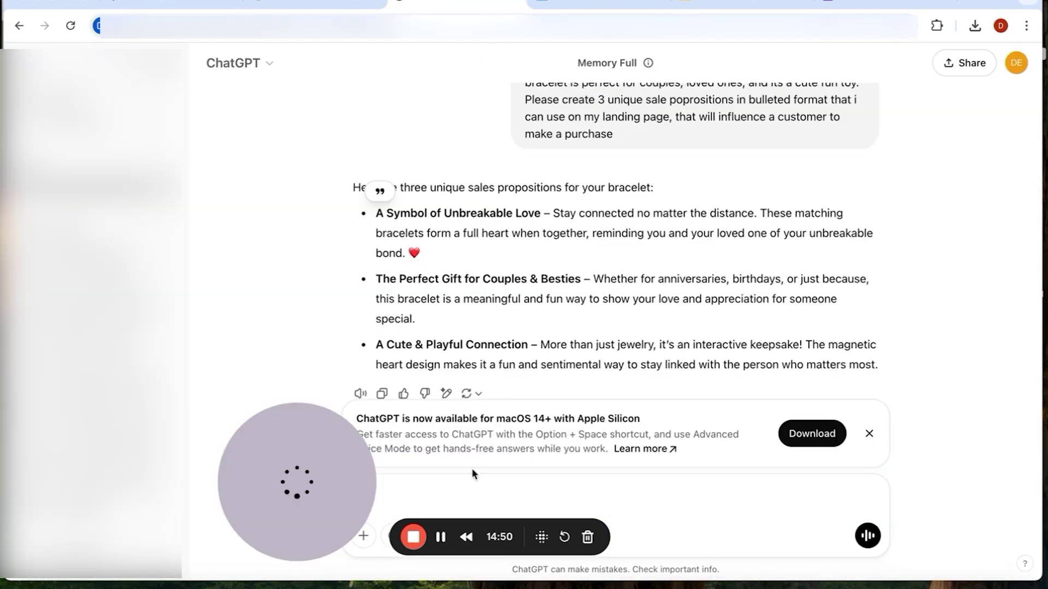
pyautogui.click(507, 493)
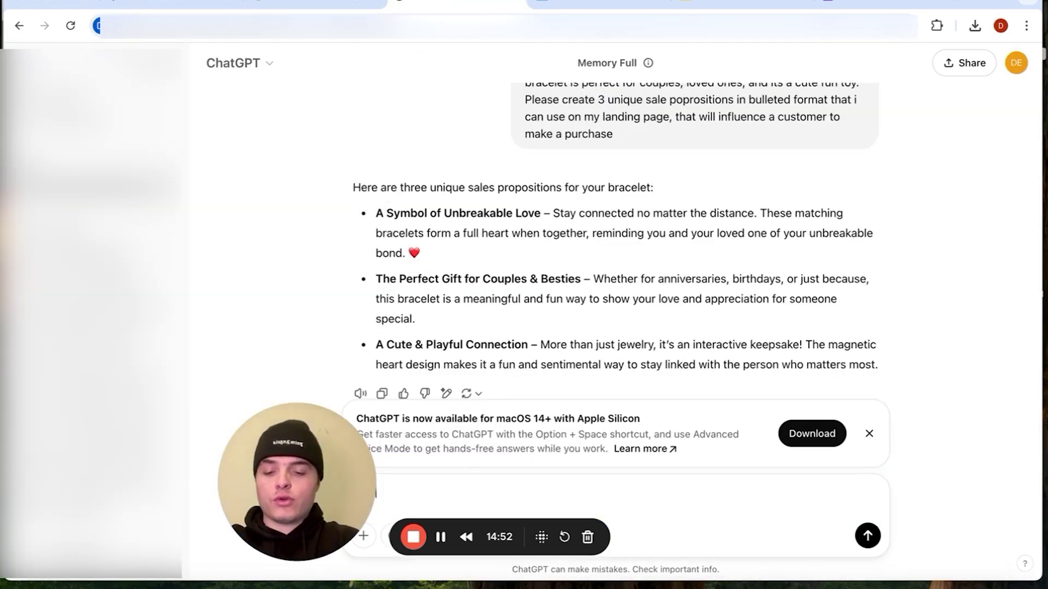
pyautogui.write('te 3 more totaly ')
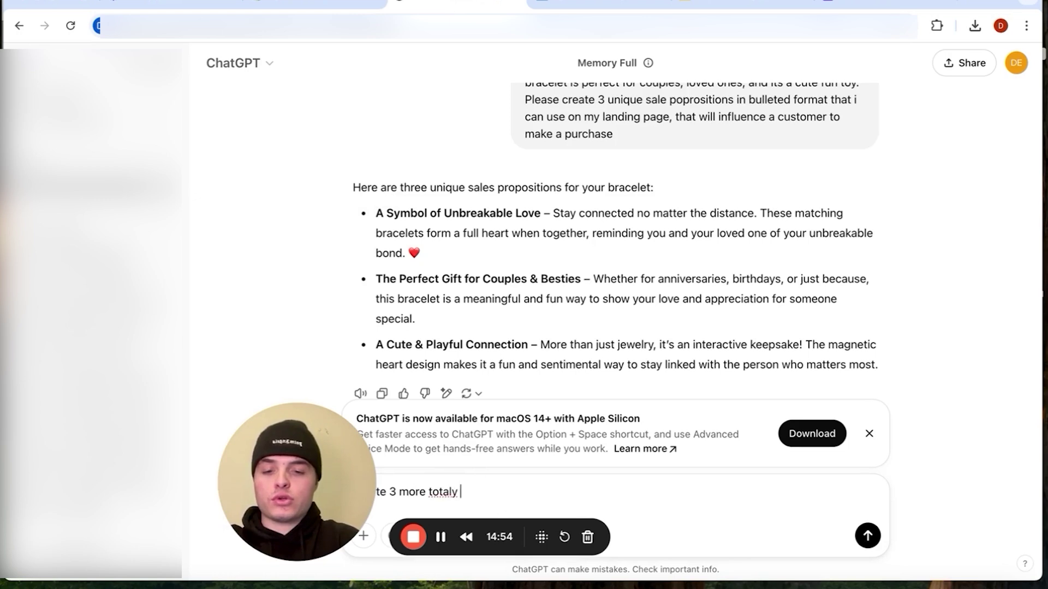
pyautogui.write('ne')
pyautogui.press('BackSpace')
pyautogui.press('BackSpace')
pyautogui.press('BackSpace')
pyautogui.press('BackSpace')
pyautogui.write('ly new ones')
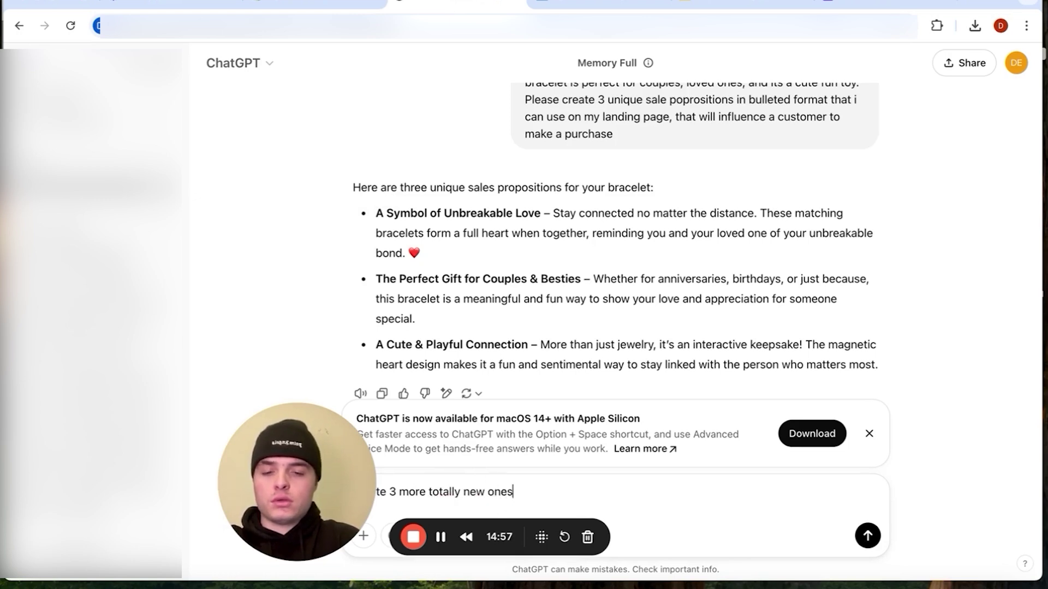
pyautogui.press('Return')
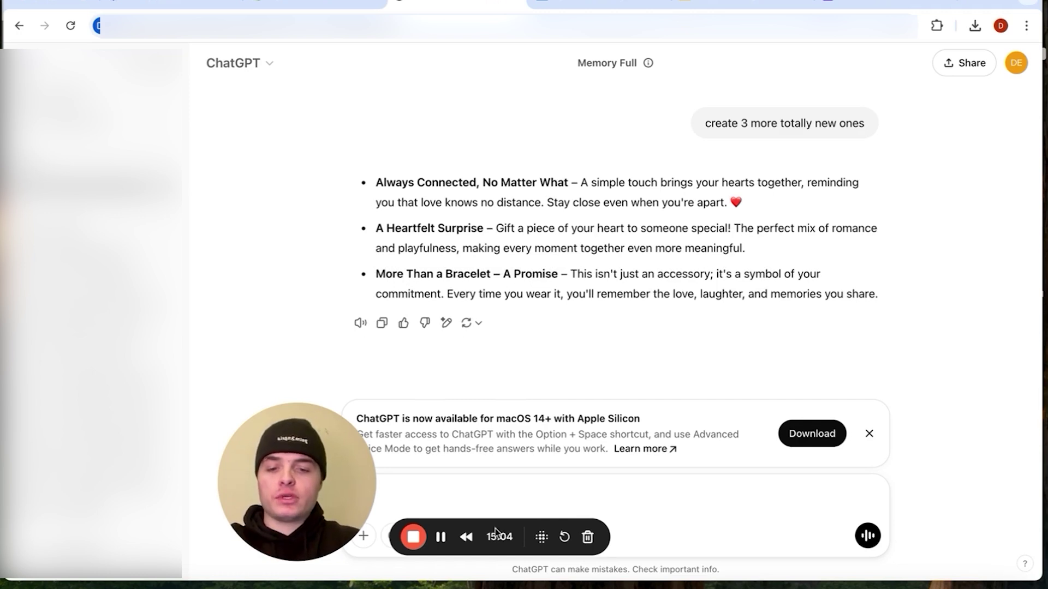
# Ask ChatGPT to make the new sale propositions sound more passionate and submit the prompt.
pyautogui.write('make it sound more ')
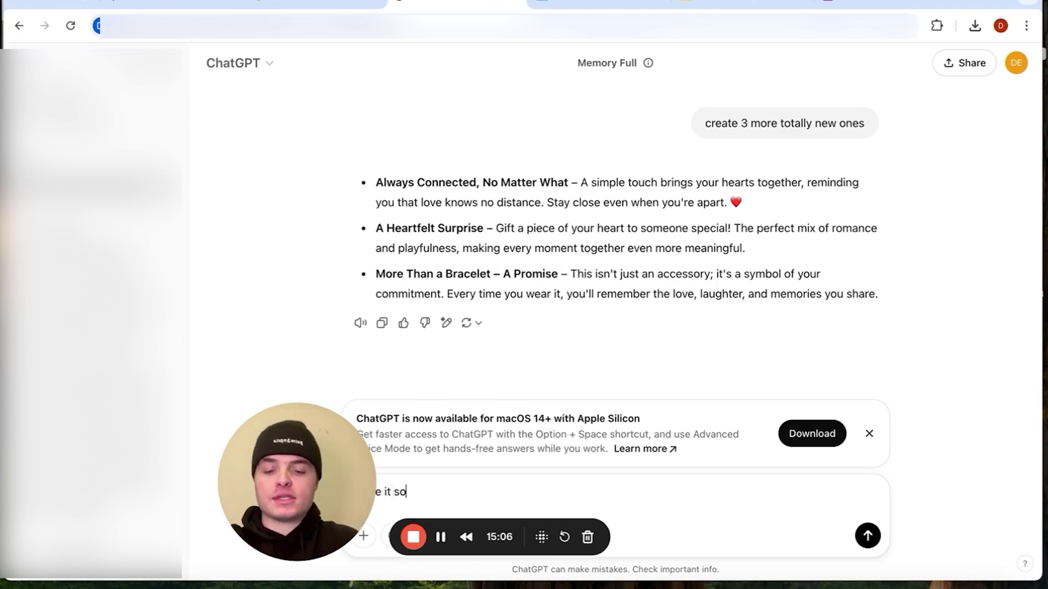
pyautogui.write('passioniarte')
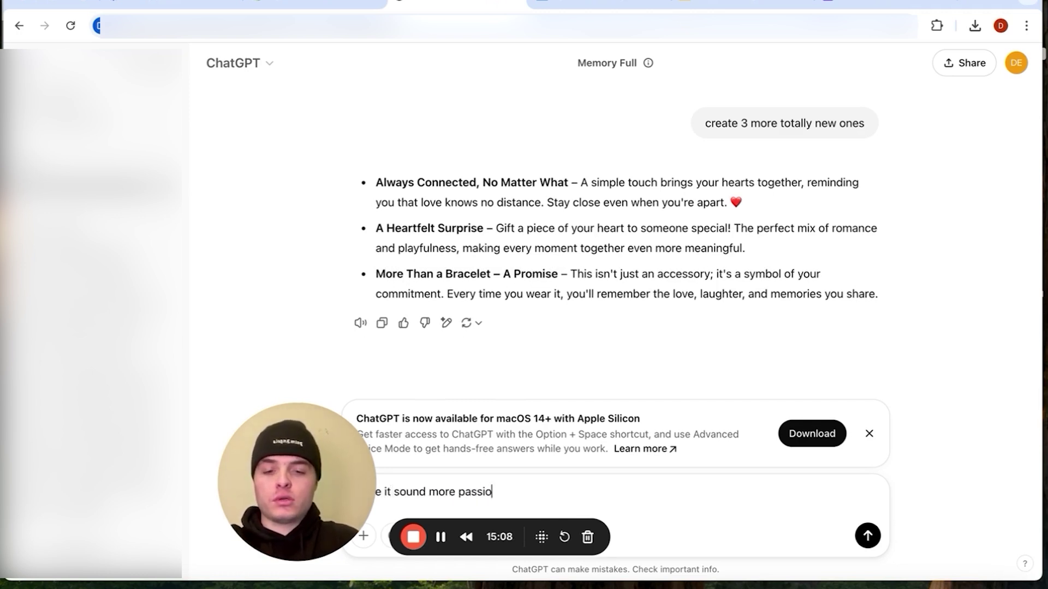
pyautogui.press('BackSpace')
pyautogui.press('BackSpace')
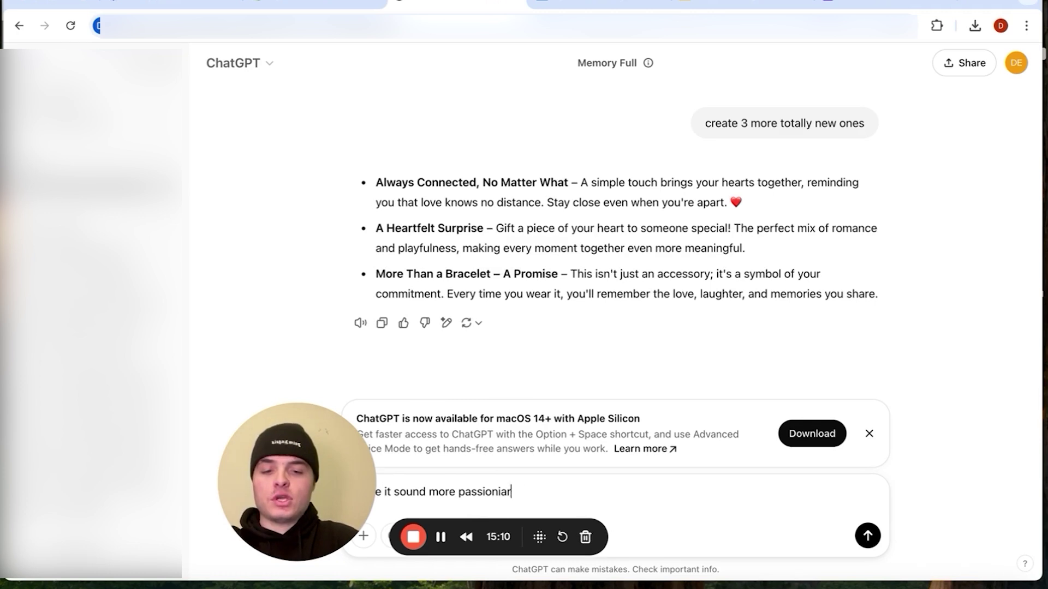
pyautogui.write('te')
pyautogui.press('Return')
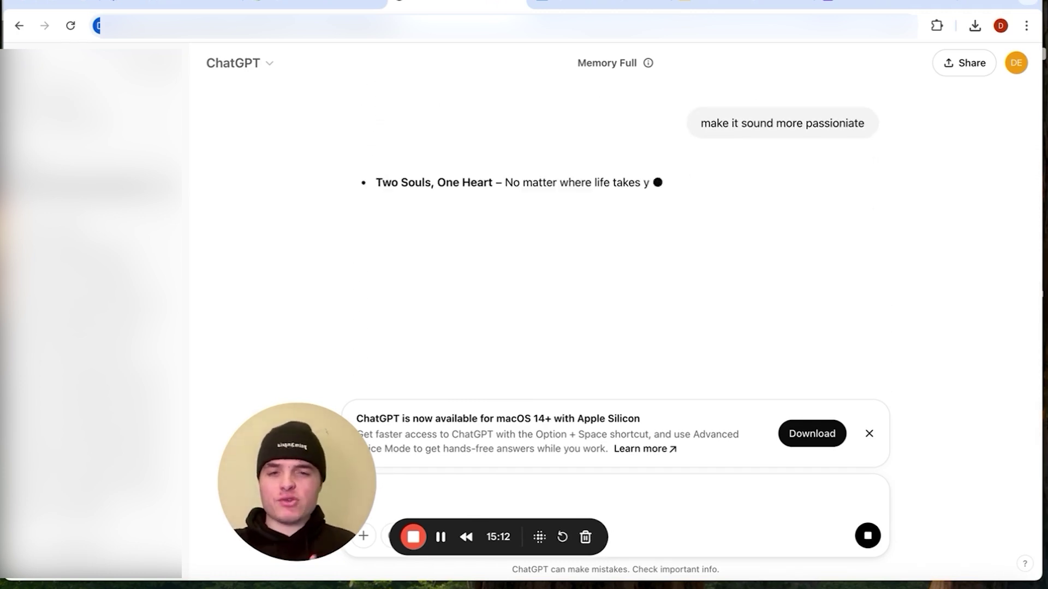
# Copy "A Gift That Speaks Louder Than Words" from the answer and replace the second emoji benefit line's text with it in the Shopify theme editor.
pyautogui.moveTo(584, 228); pyautogui.dragTo(380, 226)
pyautogui.hotkey('ctrl', 'c')
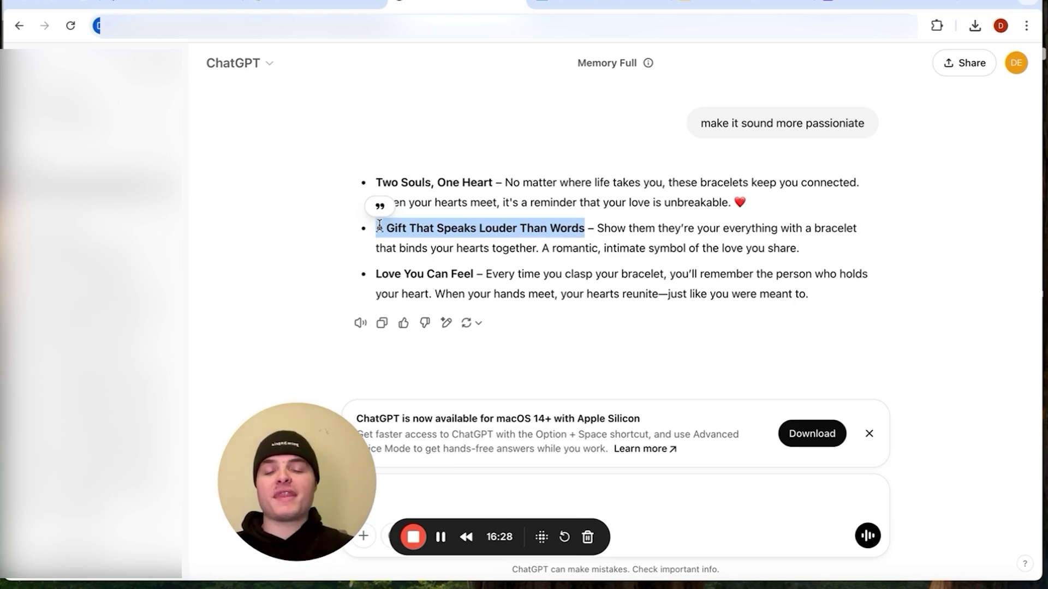
pyautogui.hotkey('ctrl', 'shift', 'Tab')
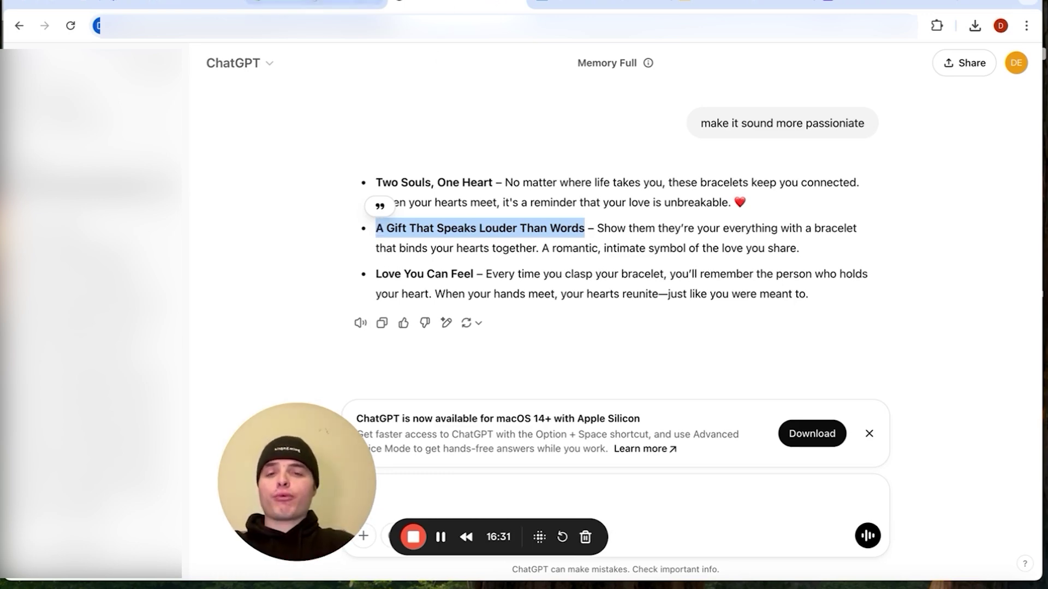
pyautogui.moveTo(200, 210); pyautogui.dragTo(64, 210)
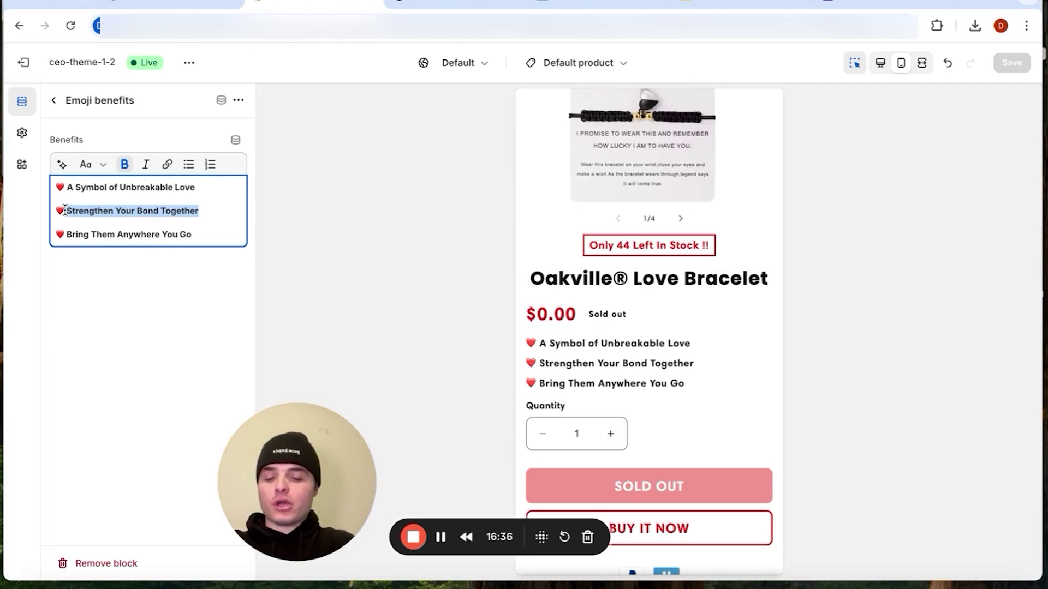
pyautogui.hotkey('ctrl', 'v')
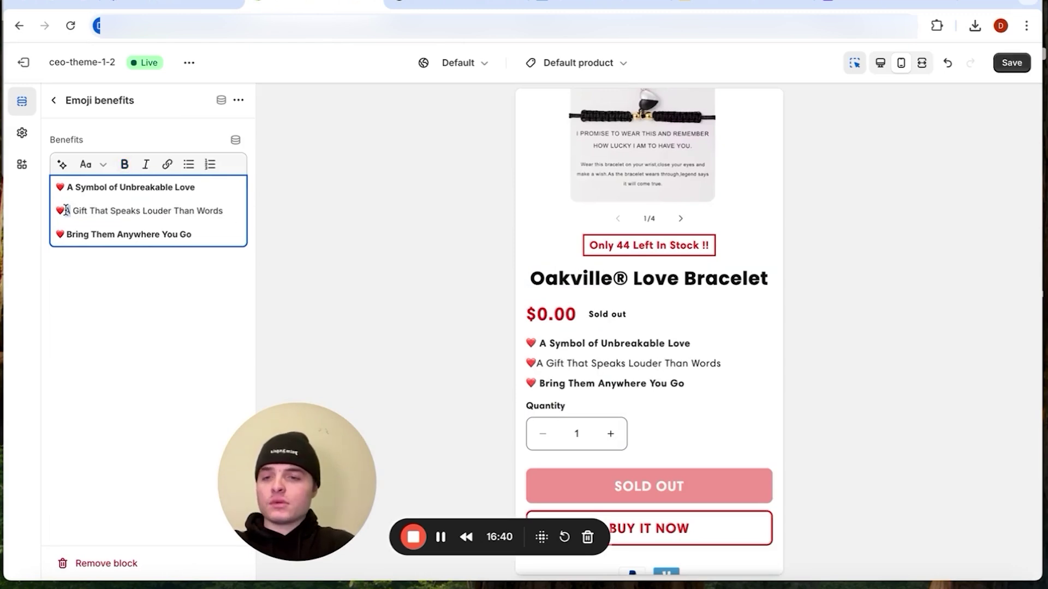
# Make the second benefit line's text bold and save the theme.
pyautogui.moveTo(223, 212); pyautogui.dragTo(65, 211)
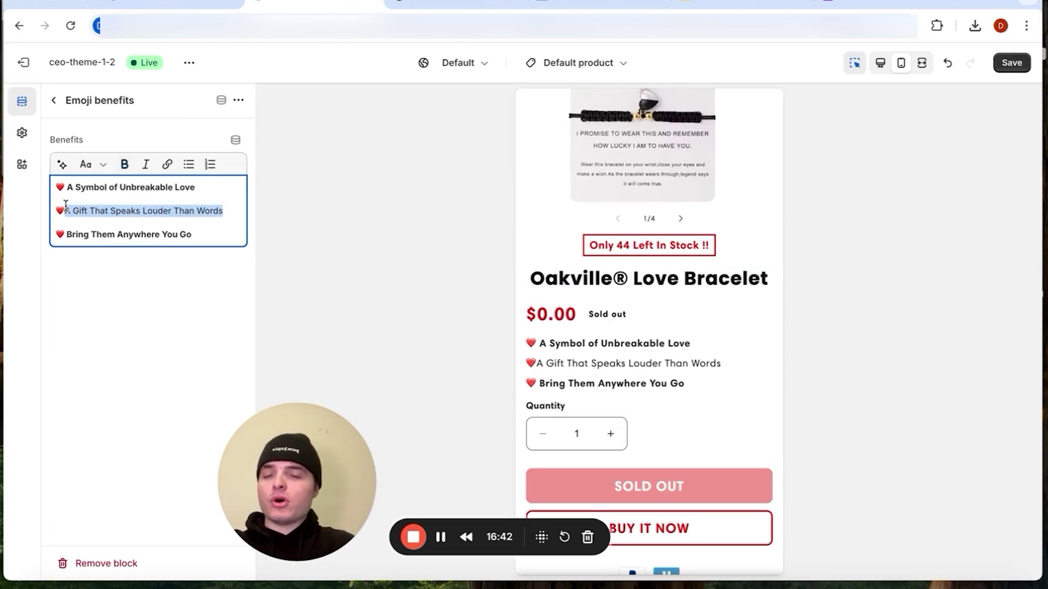
pyautogui.click(125, 164)
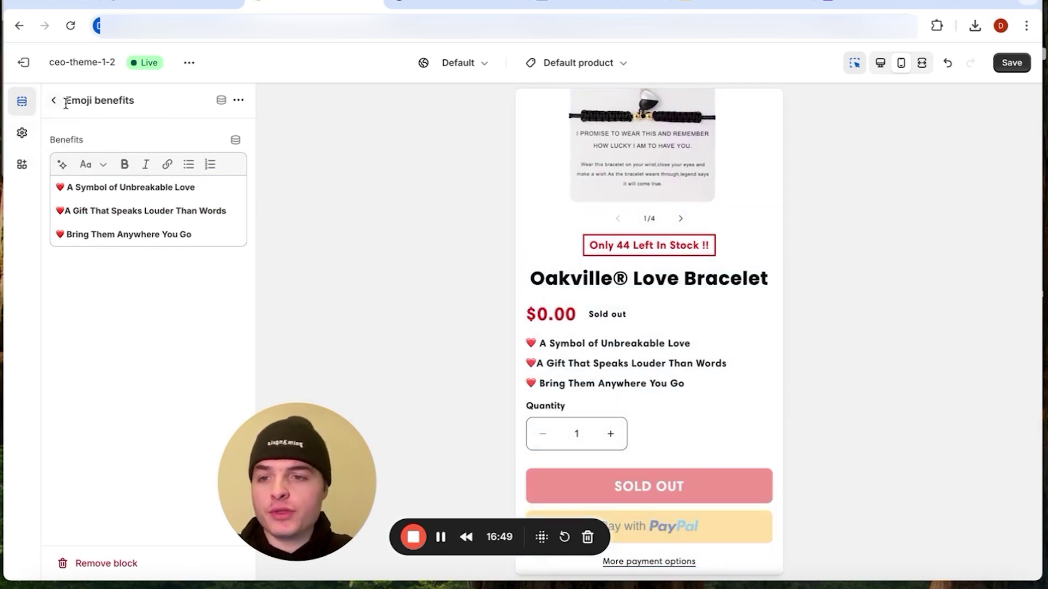
pyautogui.click(1011, 63)
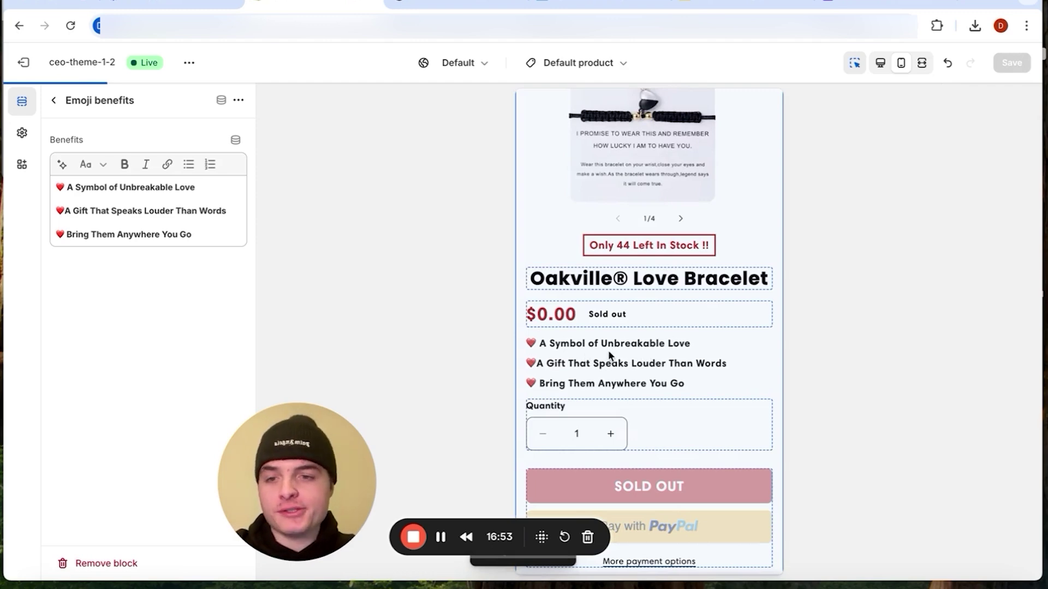
# Leave the theme editor and open the Oakville® Love Bracelet product from the store's products.
pyautogui.click(53, 99)
pyautogui.click(23, 62)
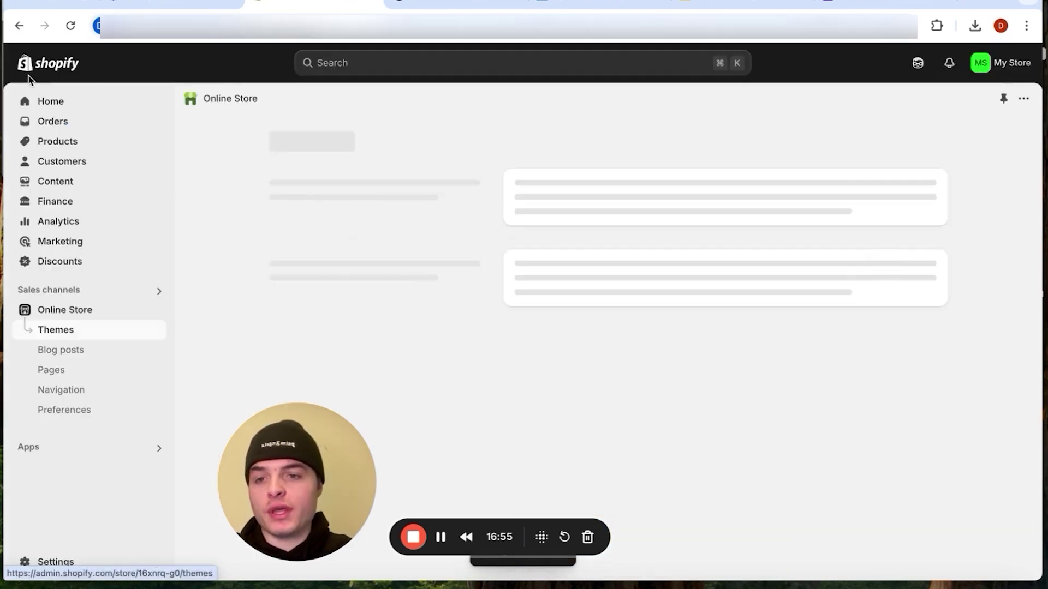
pyautogui.click(92, 150)
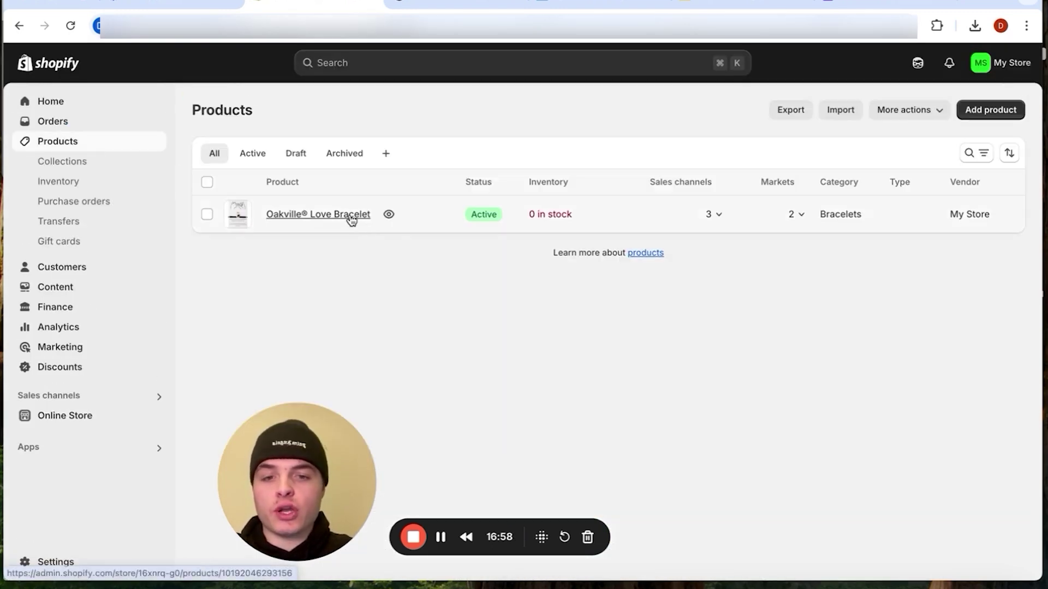
pyautogui.click(350, 216)
# Turn off charging tax on the bracelet, set its price to $99, and save the product.
pyautogui.scroll(-8, 588, 376)
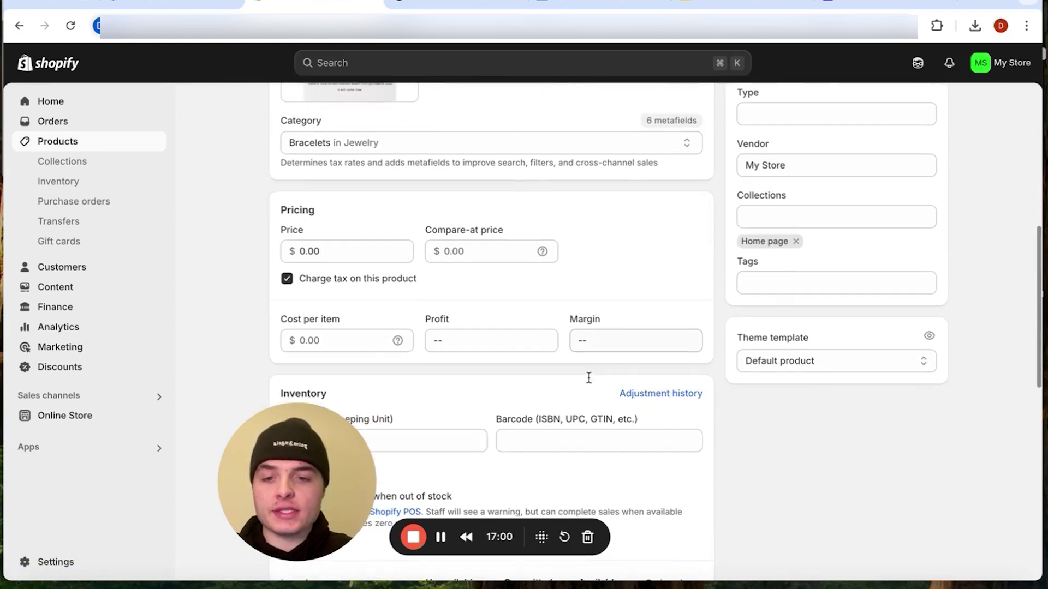
pyautogui.click(287, 277)
pyautogui.doubleClick(328, 253)
pyautogui.write('99')
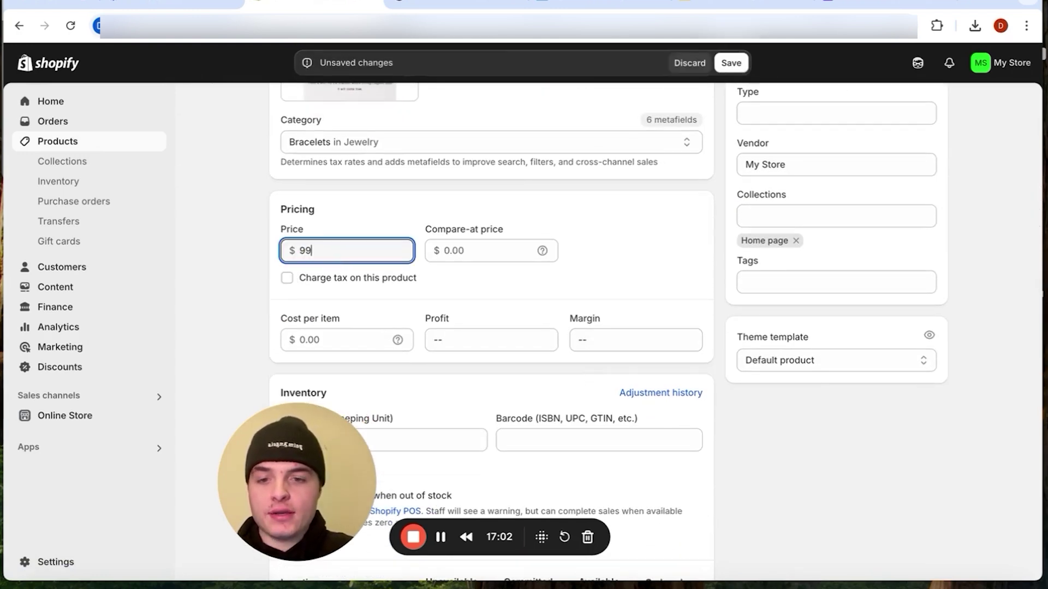
pyautogui.click(778, 78)
pyautogui.click(740, 66)
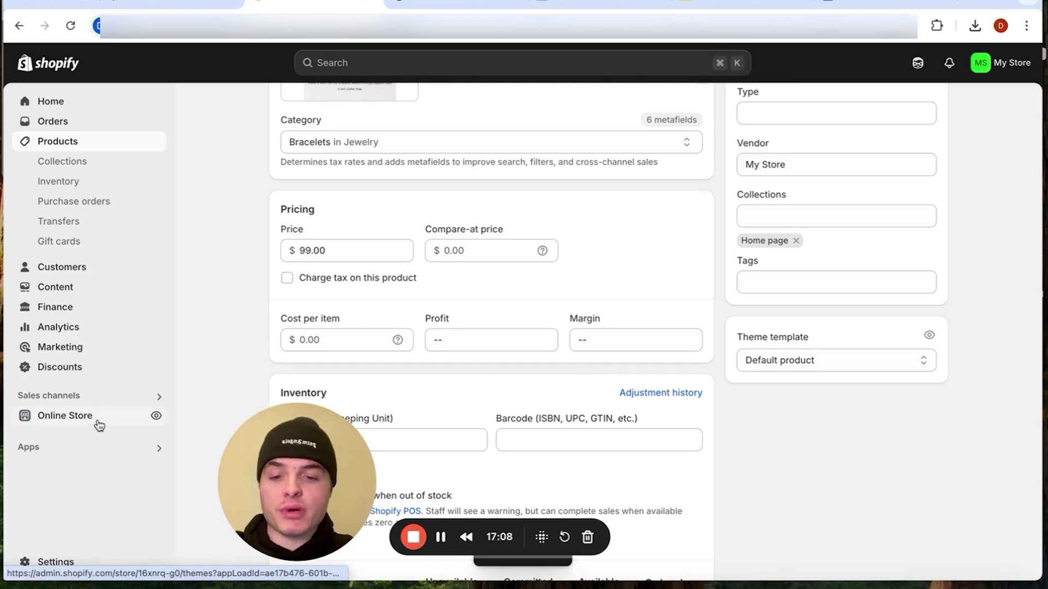
# Reopen ceo-theme-1-2 in the theme editor and bring up the bracelet's product page preview.
pyautogui.click(97, 417)
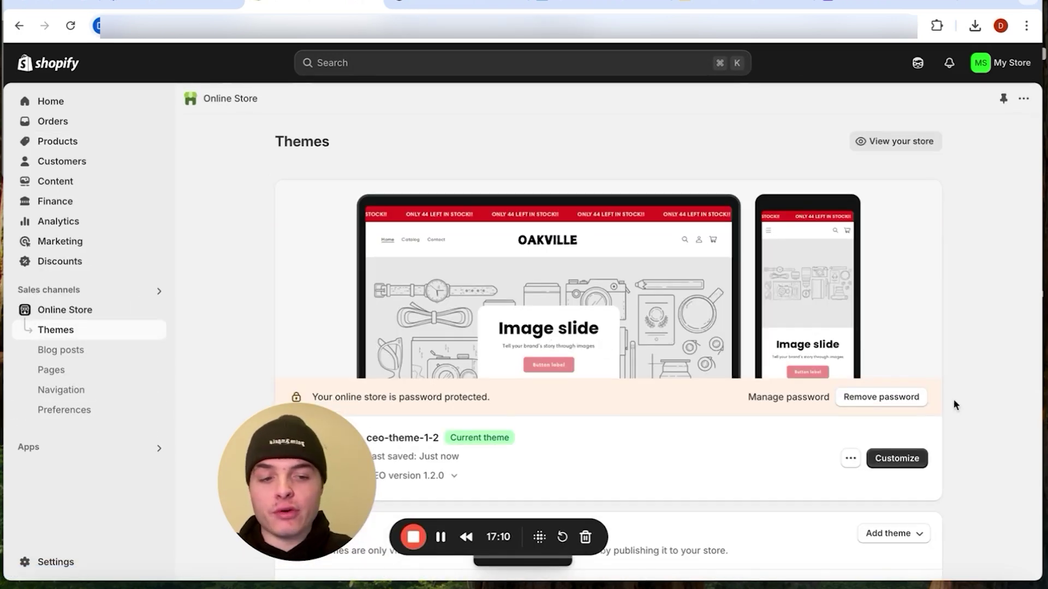
pyautogui.click(901, 458)
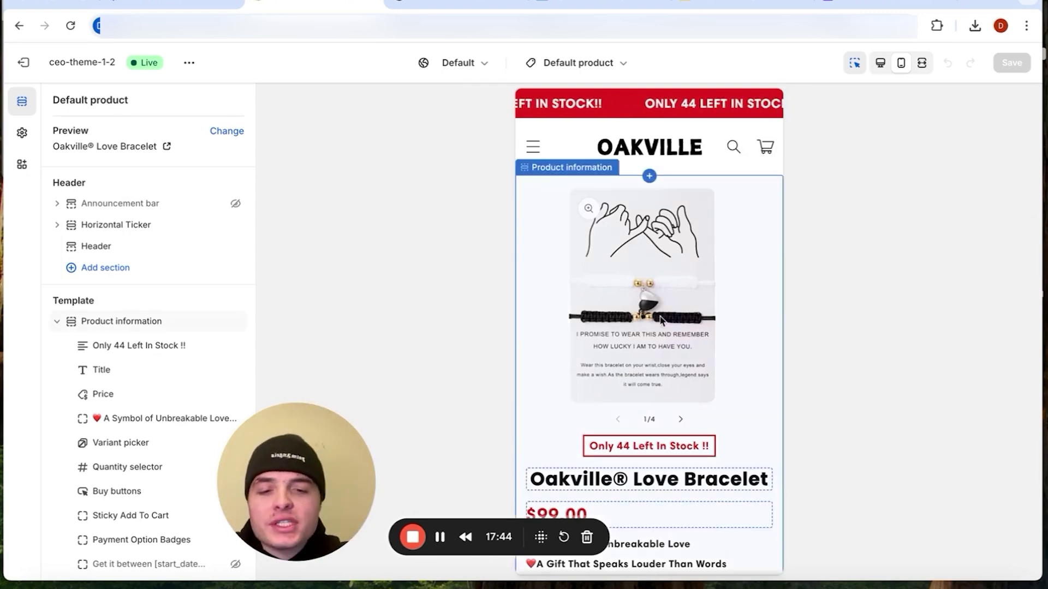
pyautogui.scroll(-2, 662, 320)
pyautogui.scroll(-1, 662, 322)
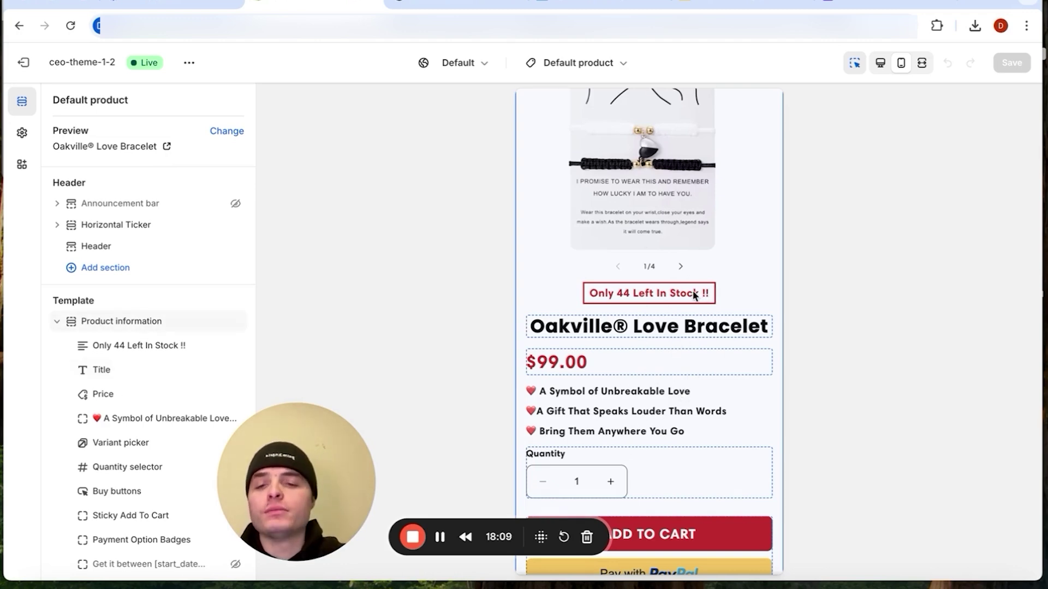
# Replace the urgency text above the product title with "Buy 1 Get 1 Free On All Orders".
pyautogui.click(145, 346)
pyautogui.moveTo(171, 164); pyautogui.dragTo(37, 158)
pyautogui.press('BackSpace')
pyautogui.write('Buy ')
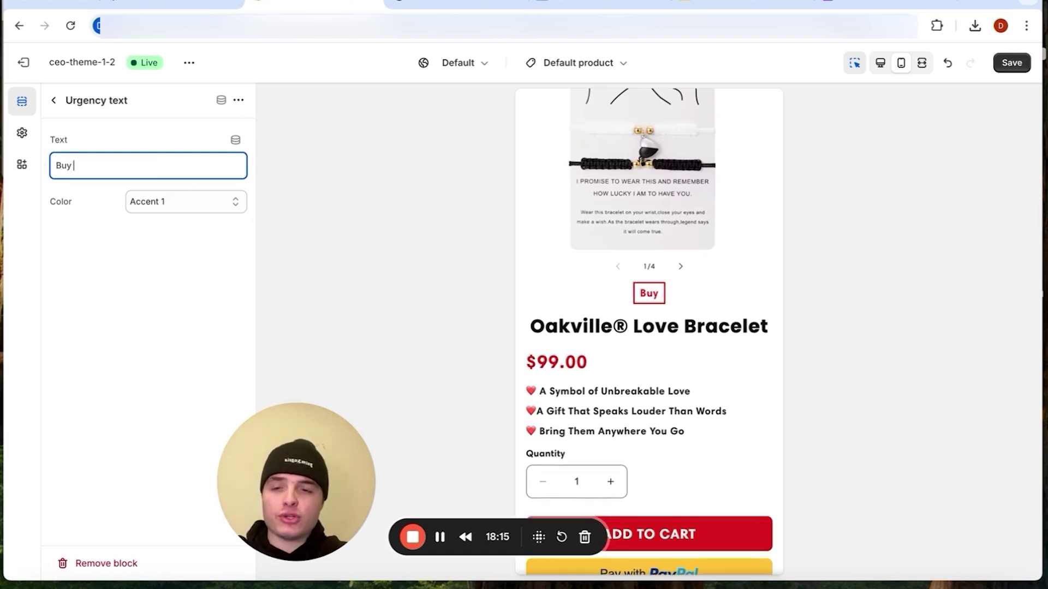
pyautogui.write('1 Get ! Fr')
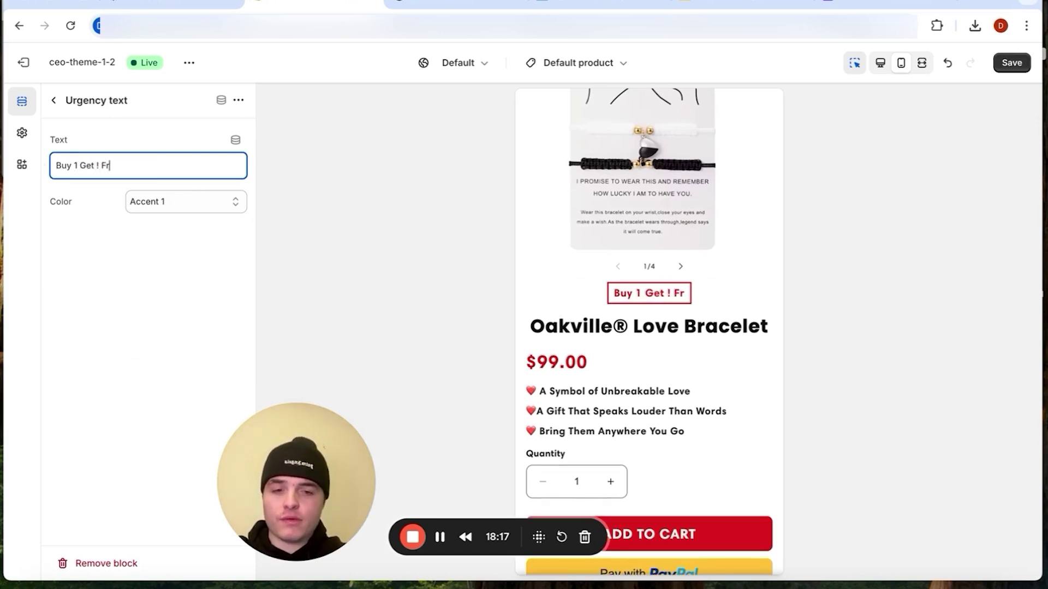
pyautogui.write('ee On All Orders')
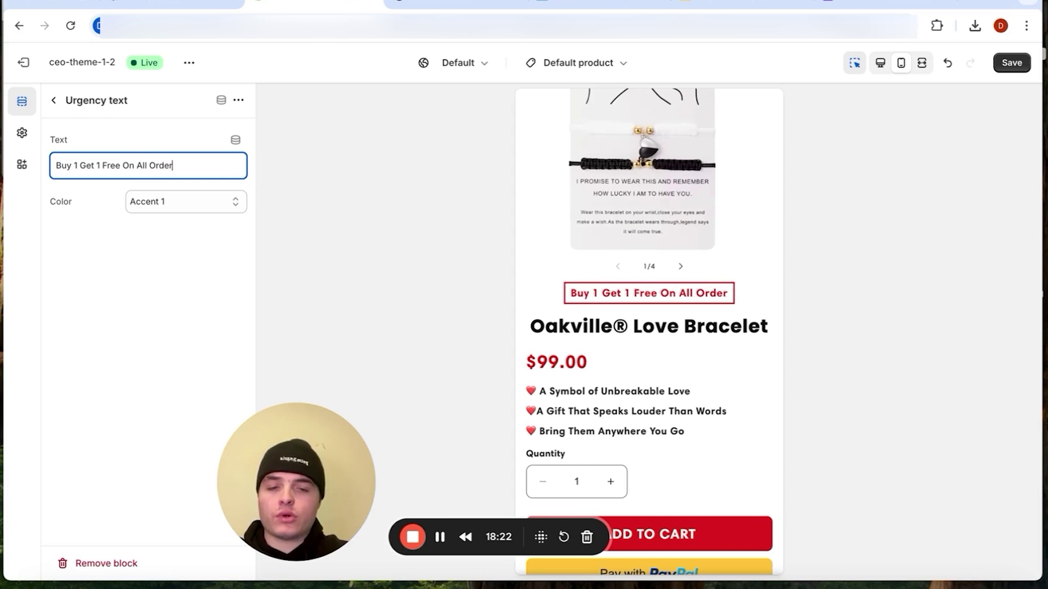
# Reword the urgency text to "Buy 1 Get 1 Free Until 2/14" and save the theme.
pyautogui.press('BackSpace')
pyautogui.press('BackSpace')
pyautogui.press('BackSpace')
pyautogui.press('BackSpace')
pyautogui.press('BackSpace')
pyautogui.press('BackSpace')
pyautogui.press('BackSpace')
pyautogui.press('BackSpace')
pyautogui.press('BackSpace')
pyautogui.press('BackSpace')
pyautogui.press('BackSpace')
pyautogui.press('BackSpace')
pyautogui.press('BackSpace')
pyautogui.press('BackSpace')
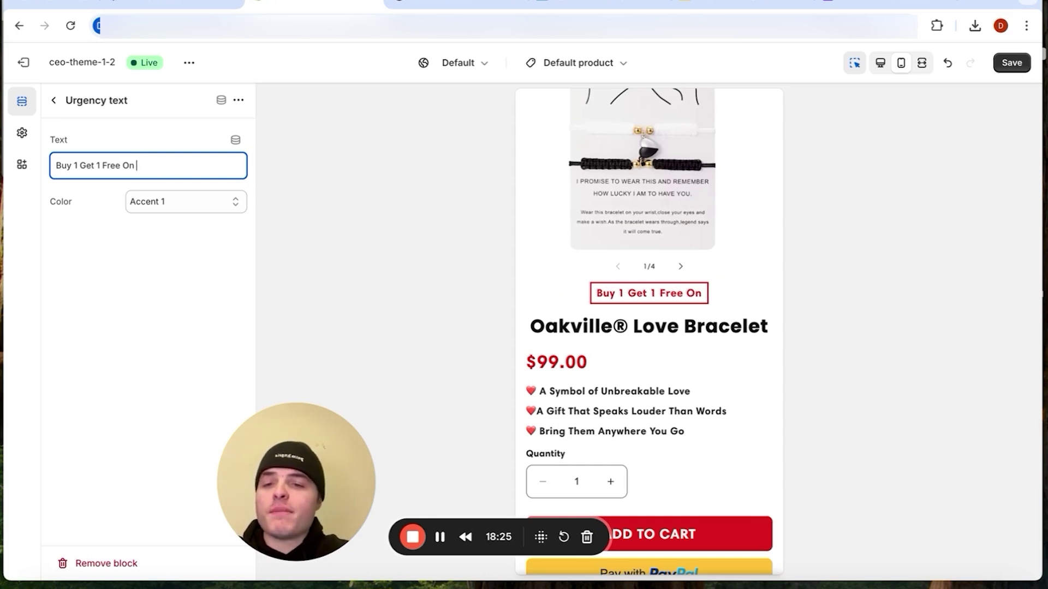
pyautogui.write('Until 2/14')
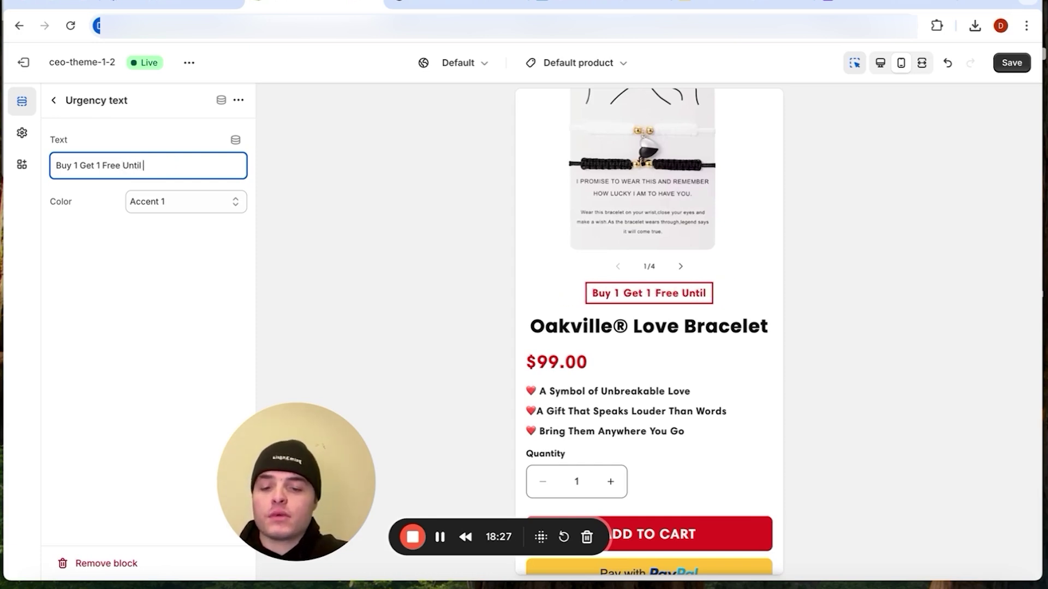
pyautogui.click(1011, 63)
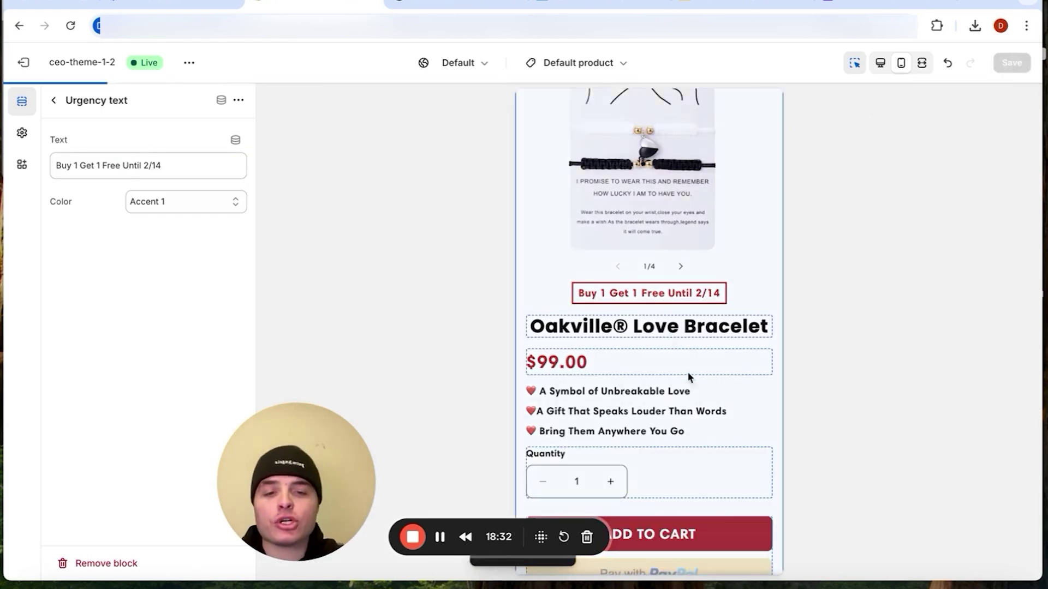
# Open the product page's Reviews block and start editing the empty Review #1 text.
pyautogui.scroll(-6, 687, 413)
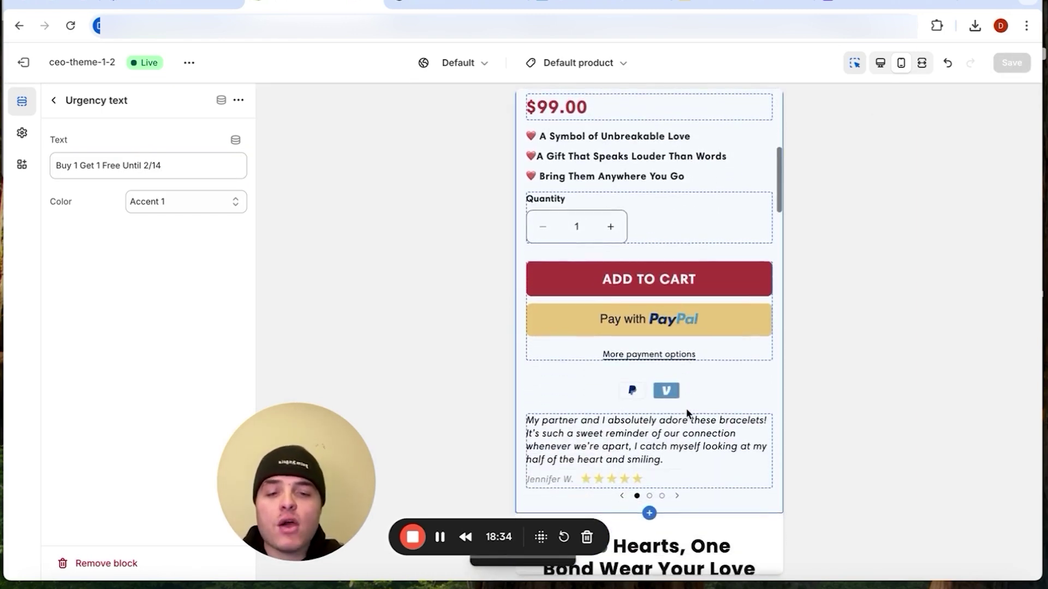
pyautogui.scroll(-2, 686, 401)
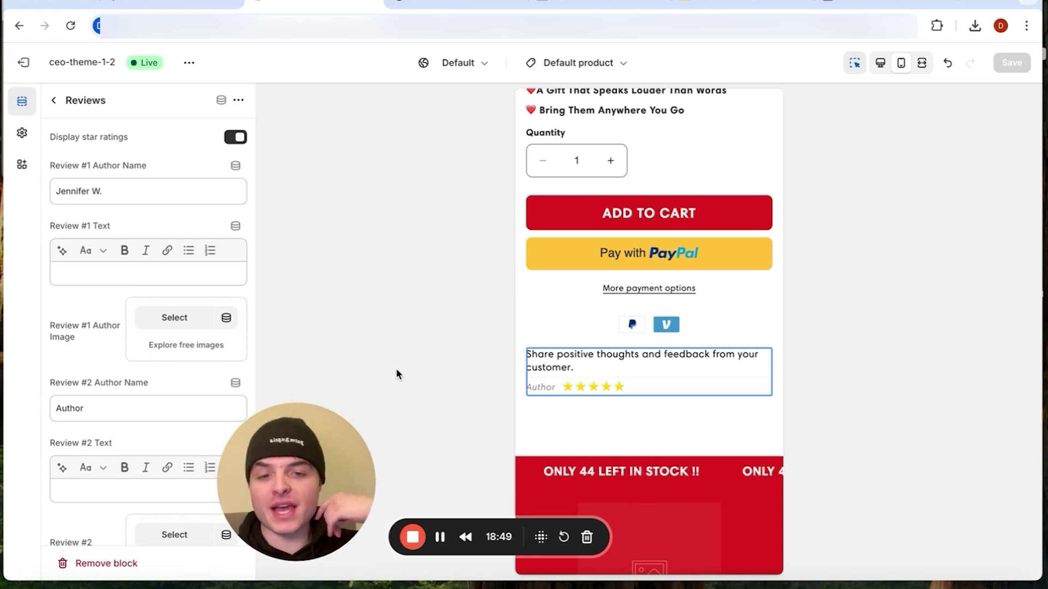
pyautogui.scroll(2, 648, 304)
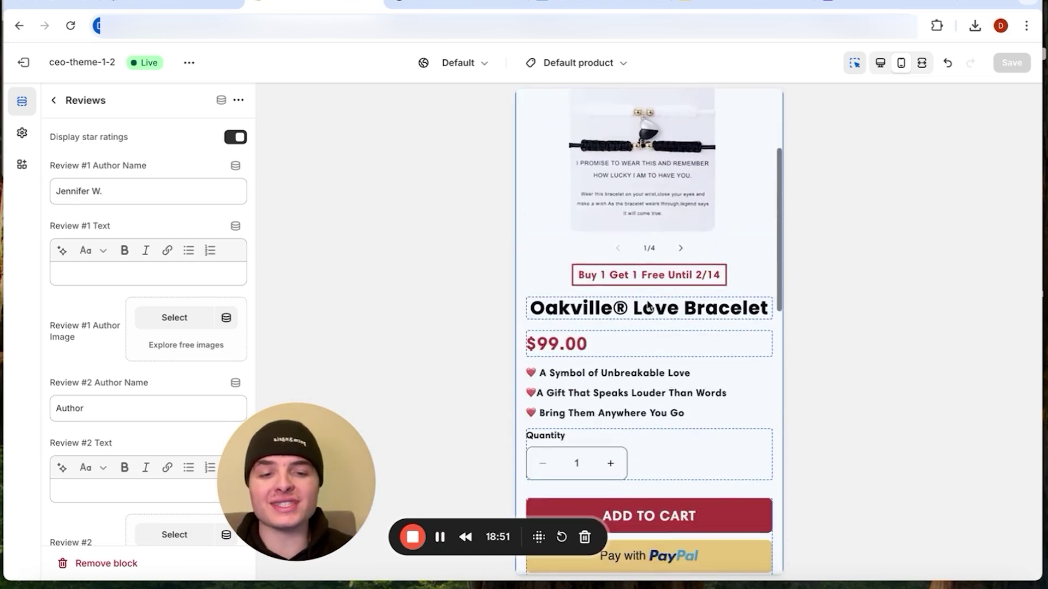
pyautogui.scroll(-1, 647, 300)
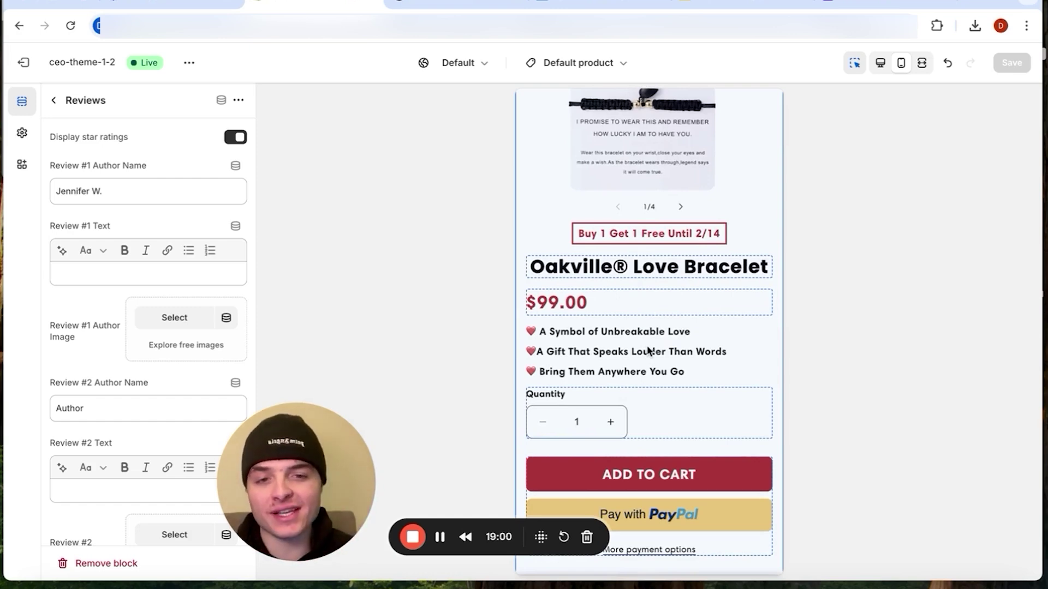
pyautogui.scroll(-5, 655, 355)
pyautogui.click(607, 392)
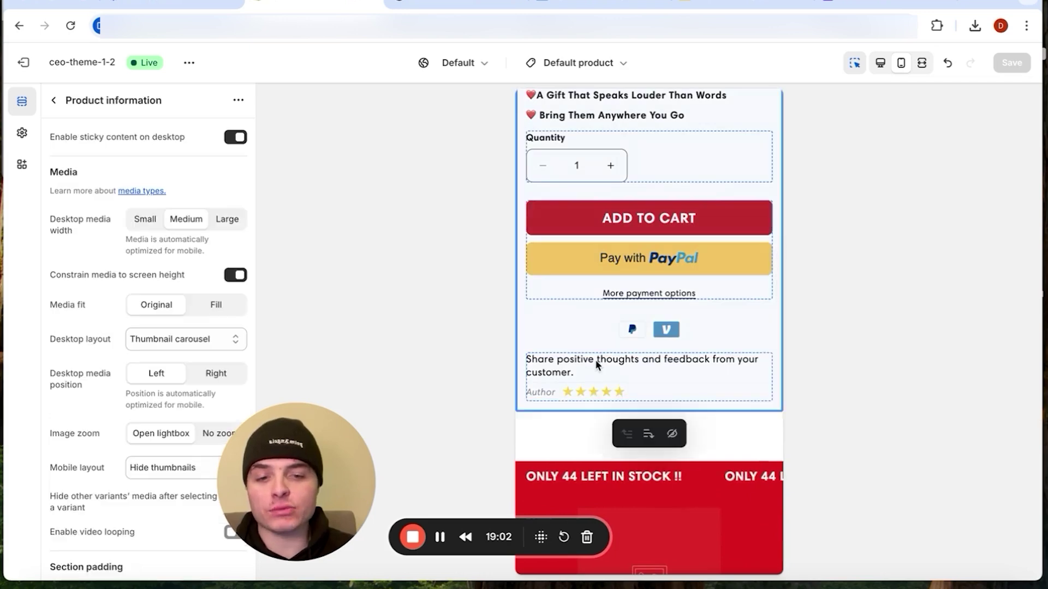
pyautogui.click(54, 99)
pyautogui.click(117, 495)
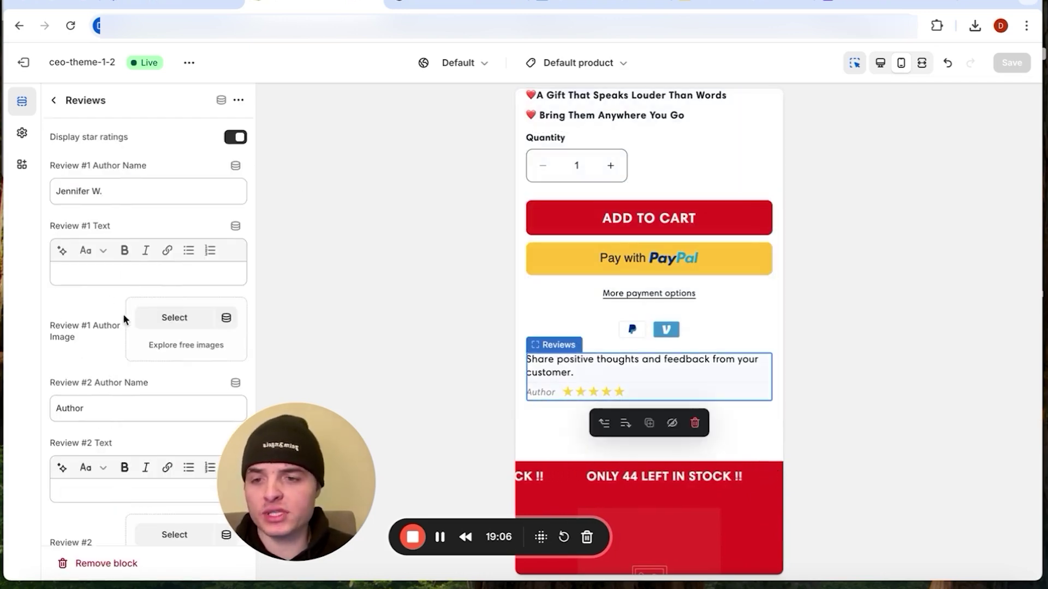
pyautogui.click(128, 280)
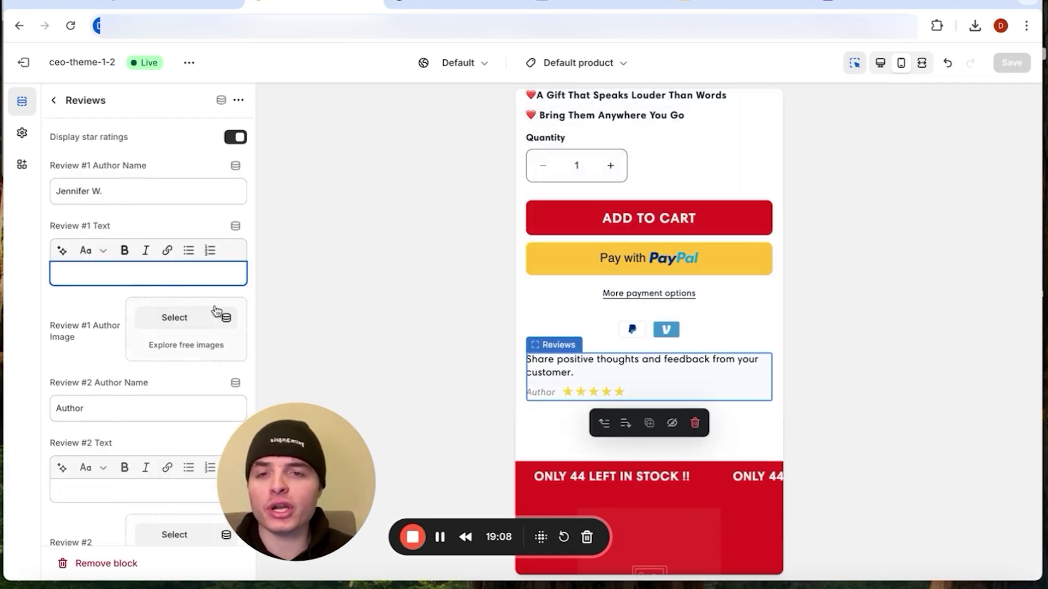
# Switch to ChatGPT and submit "Create an authentic sounding 5 star review for a customer who enjoyed this product. Keep it within 3 sentences".
pyautogui.click(441, 5)
pyautogui.click(477, 486)
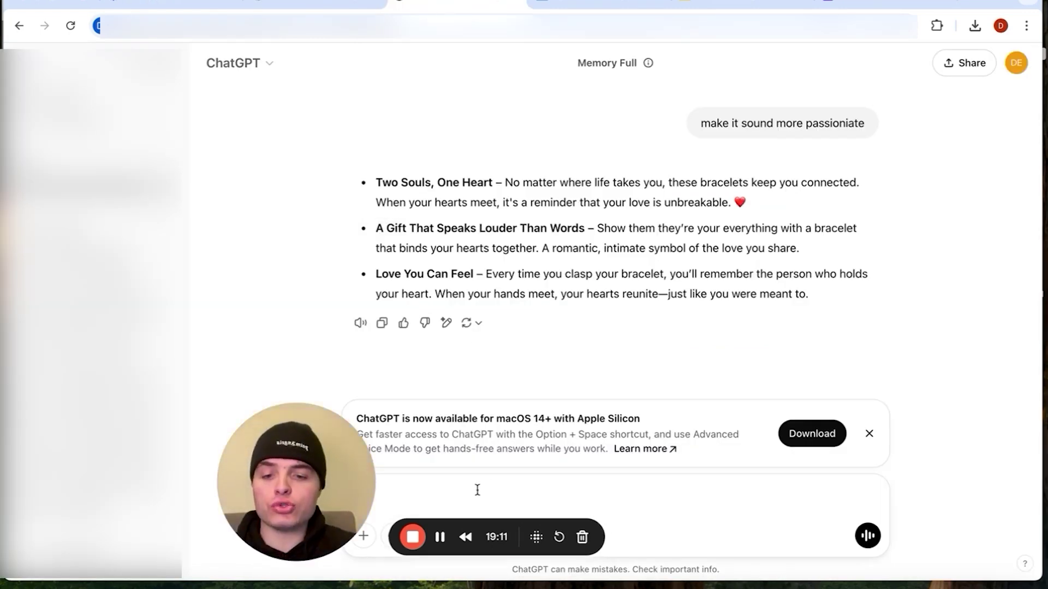
pyautogui.moveTo(351, 478); pyautogui.dragTo(207, 465)
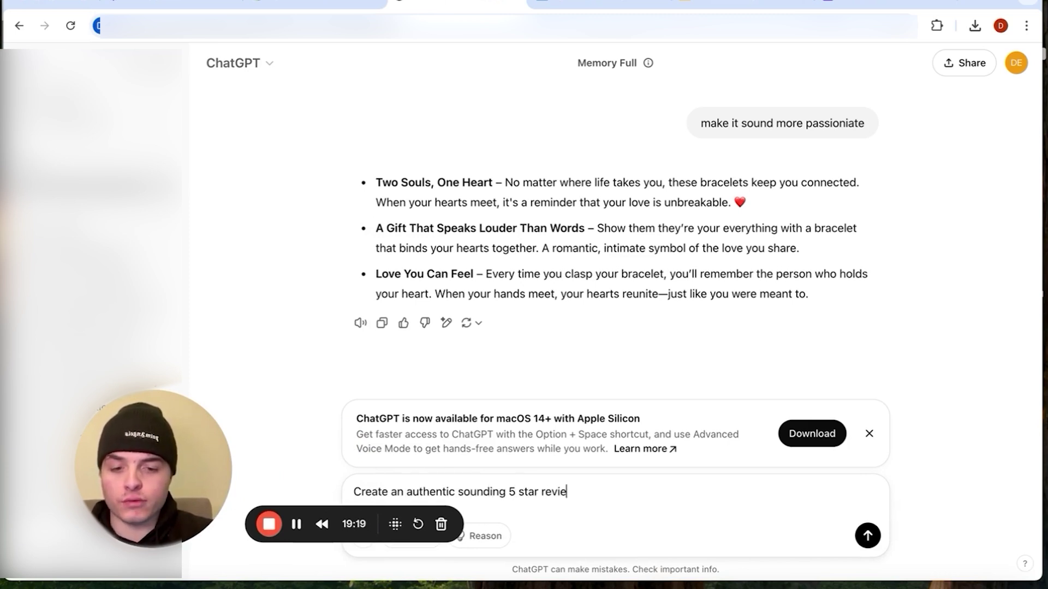
pyautogui.write('for t')
pyautogui.write('custo')
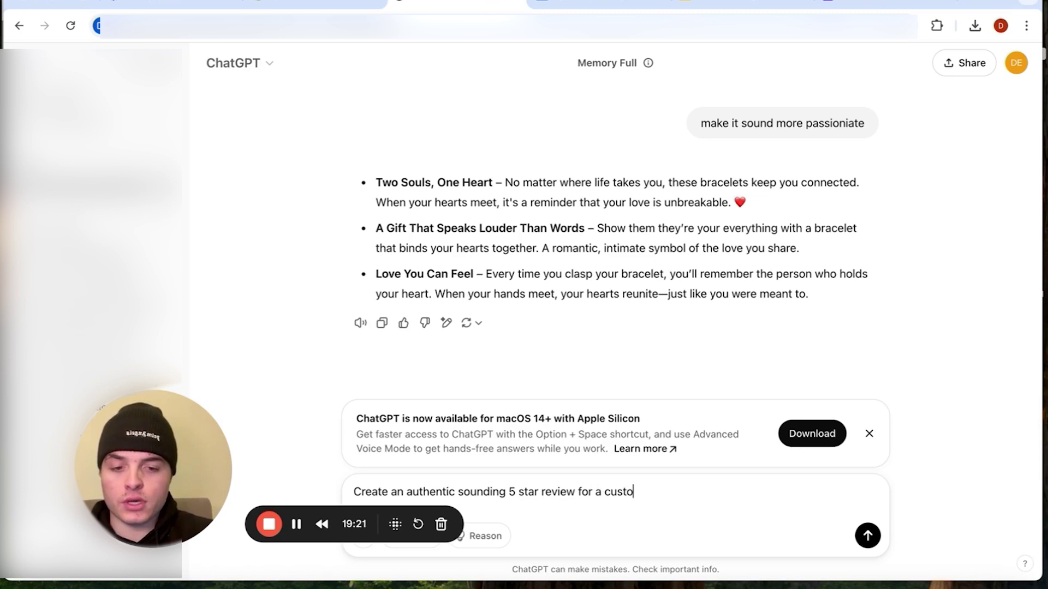
pyautogui.write('mer who enjoyed this product. K')
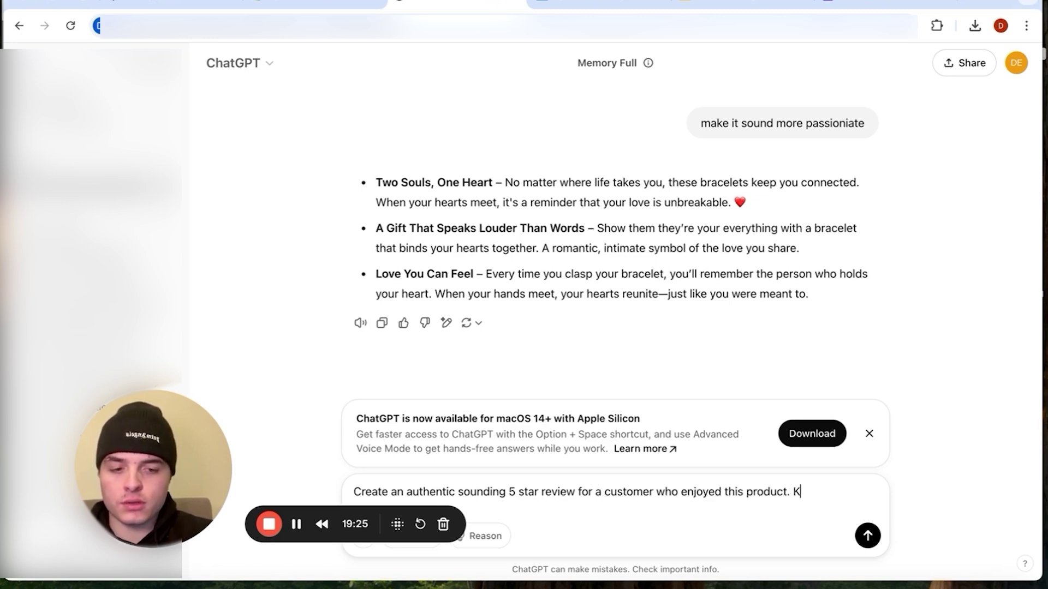
pyautogui.write('eep it within 3')
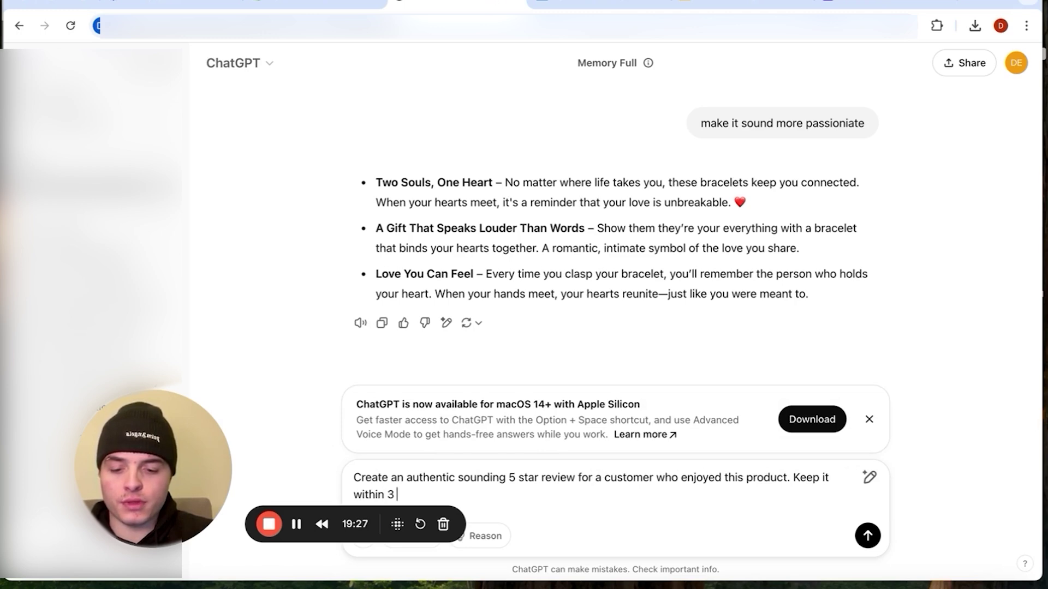
pyautogui.write(' sentences')
pyautogui.press('Return')
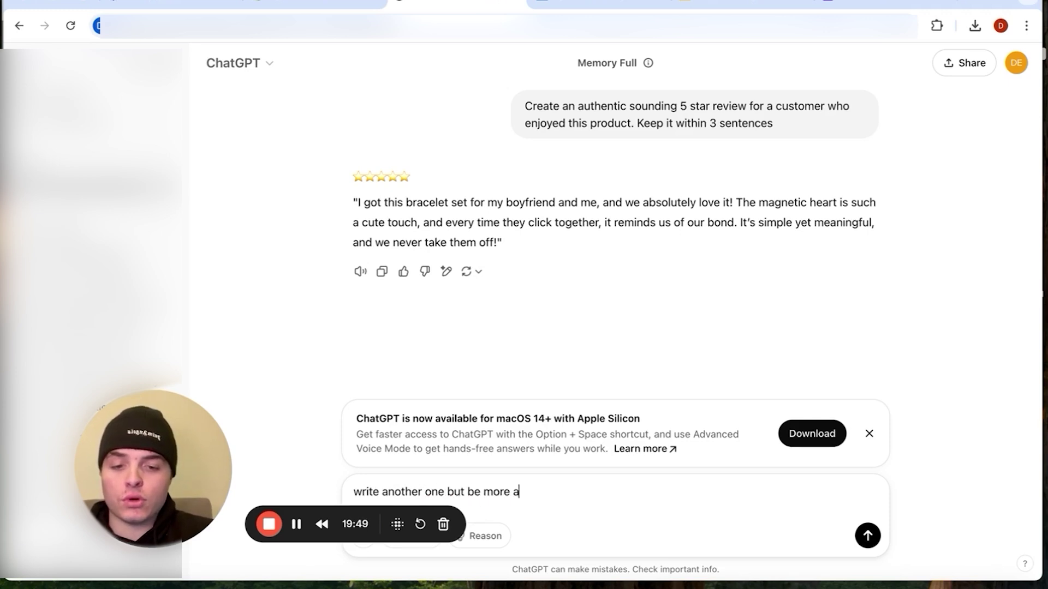
# Submit "write another one but be more authentic" and copy the first two sentences of the new review.
pyautogui.write('ic')
pyautogui.press('Return')
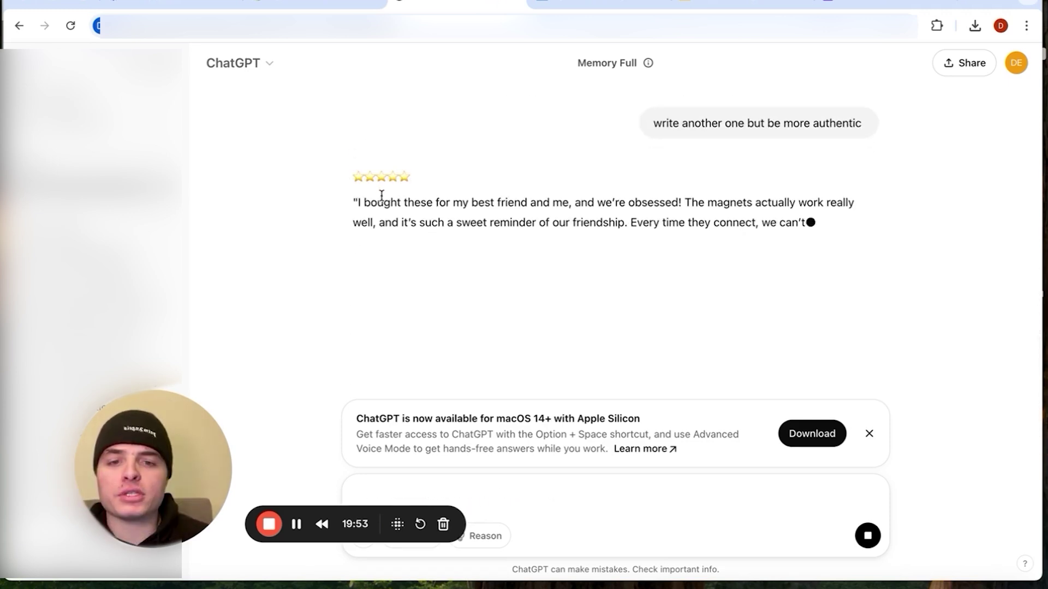
pyautogui.moveTo(372, 203); pyautogui.dragTo(631, 227)
pyautogui.press('super+c')
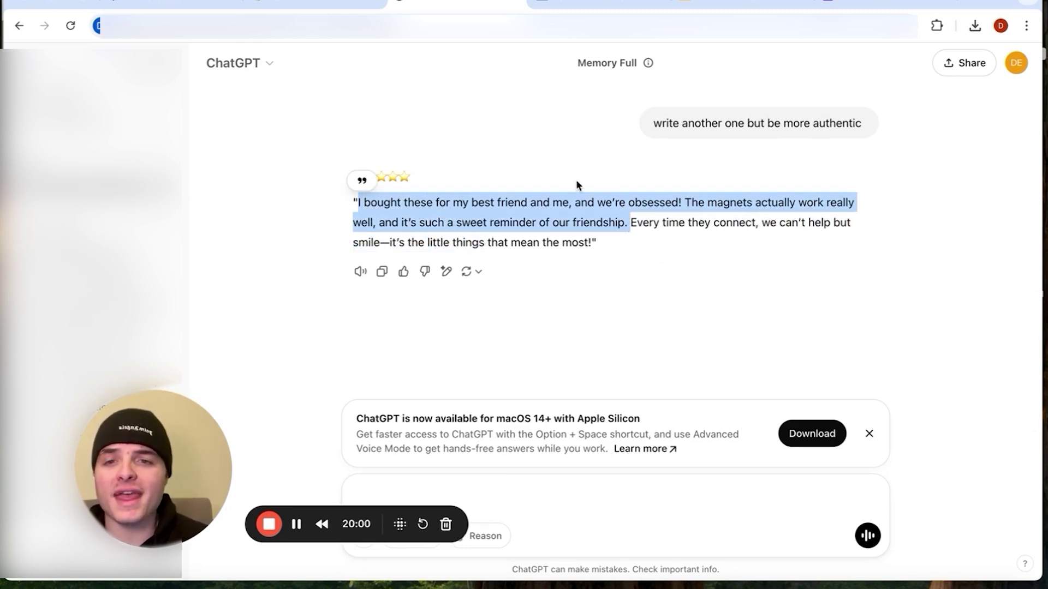
# Switch back to the Shopify theme editor, paste the review into Review #1 text, enclose it in quotation marks, and italicize it.
pyautogui.hotkey('ctrl', 'shift', 'Tab')
pyautogui.press('super+v')
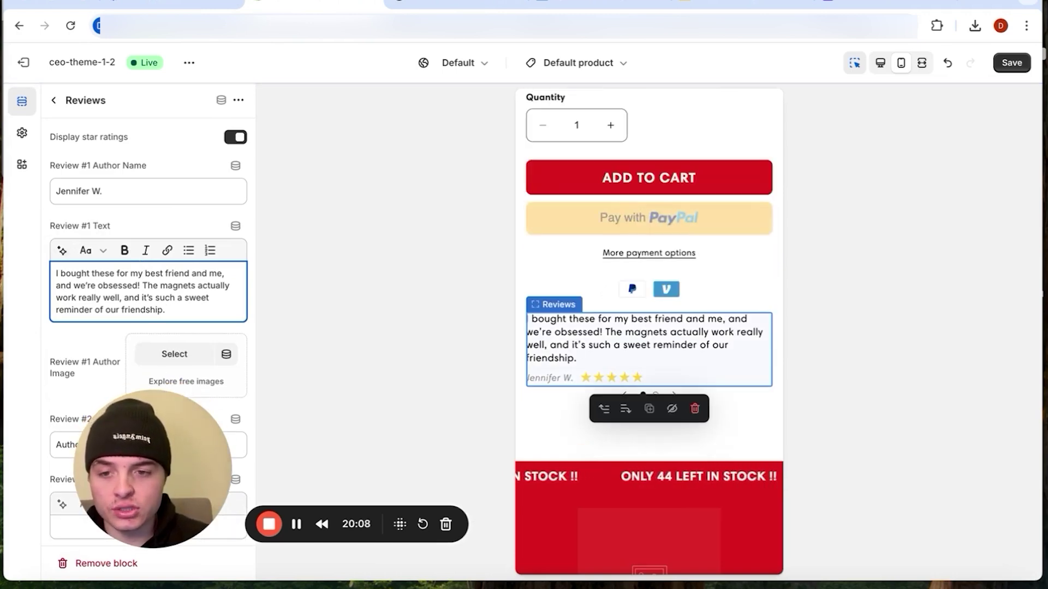
pyautogui.click(53, 273)
pyautogui.write('"')
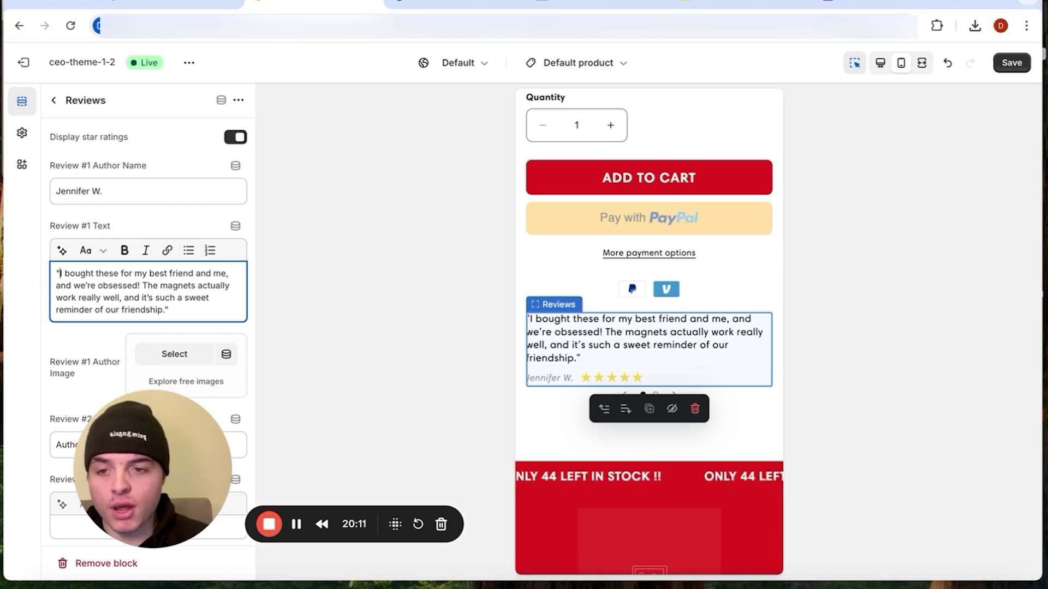
pyautogui.hotkey('ctrl', 'a')
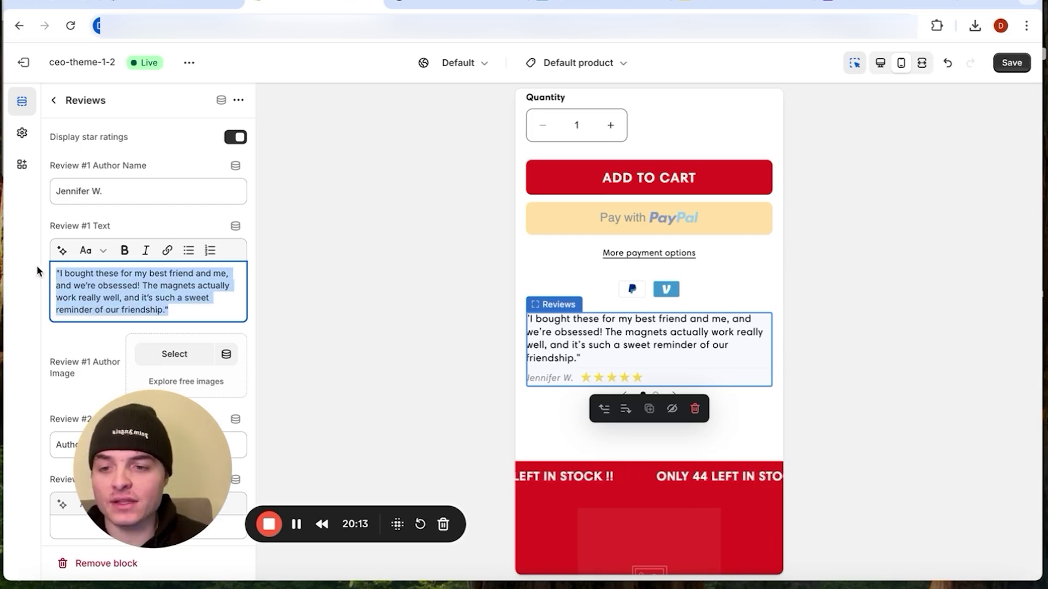
pyautogui.click(145, 251)
pyautogui.scroll(-1, 128, 321)
pyautogui.scroll(2, 128, 321)
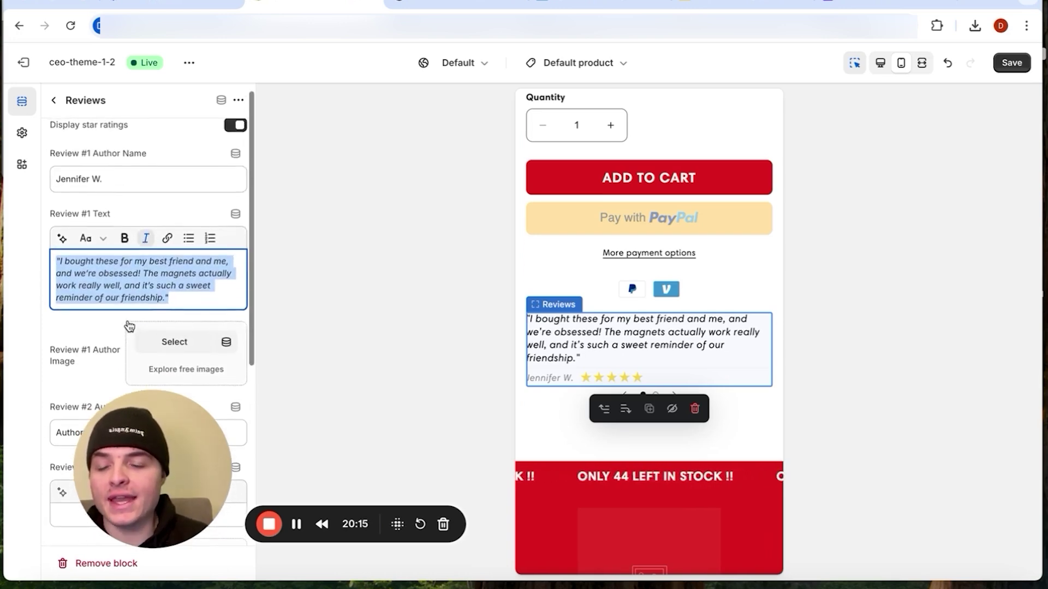
# Append "| Ordered On 2/10/25" to the Review #1 author name and save the theme.
pyautogui.click(121, 179)
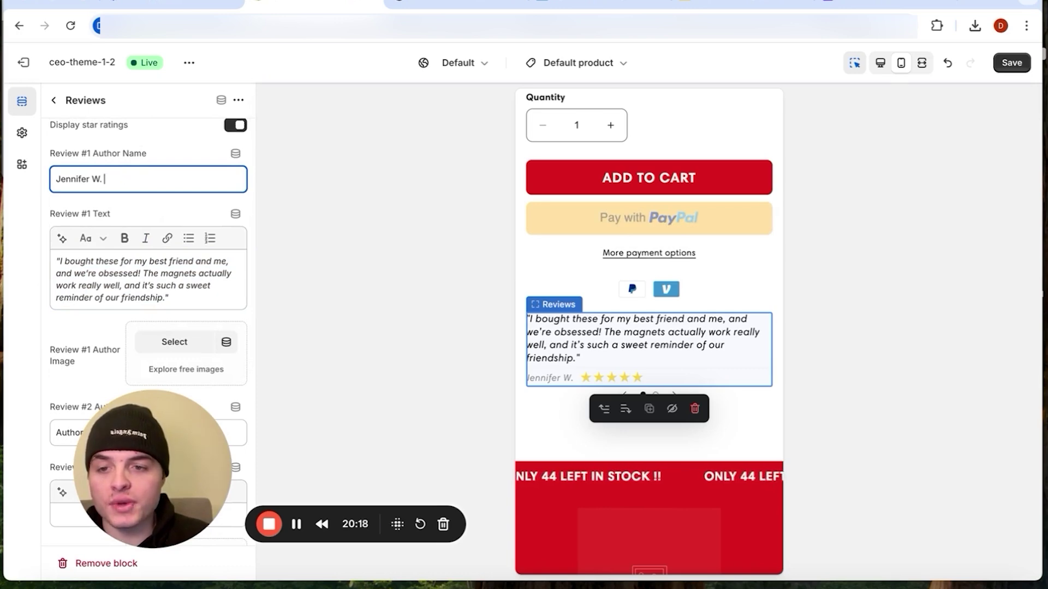
pyautogui.write('| Or')
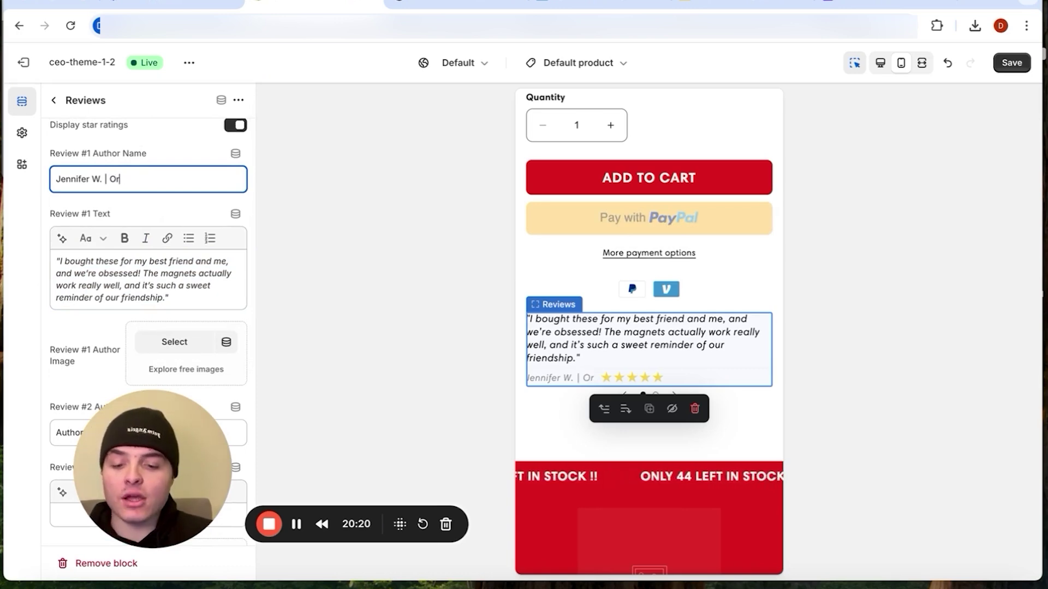
pyautogui.write('dered On')
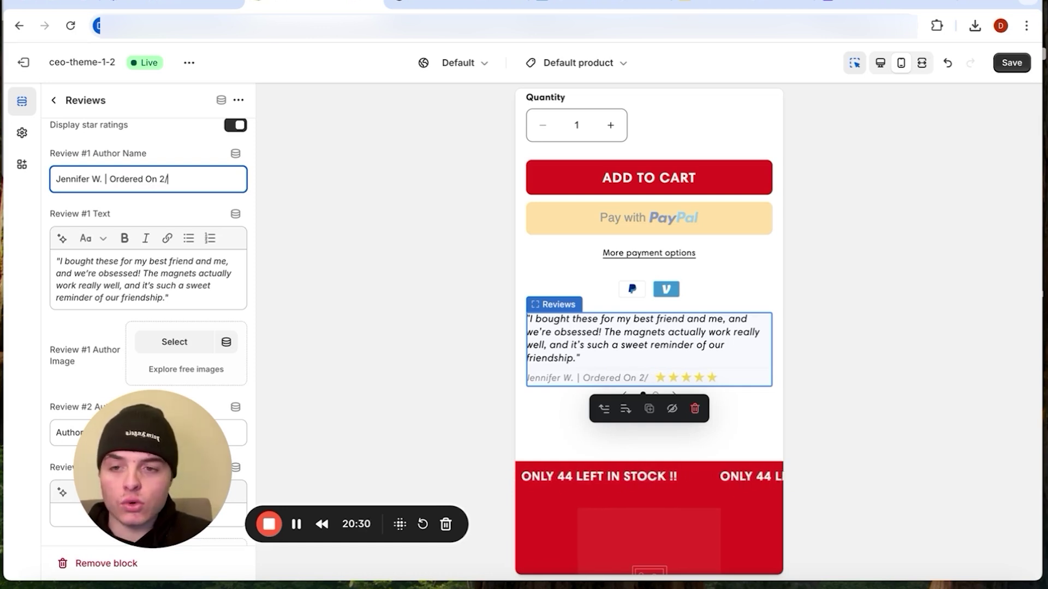
pyautogui.write('2/10')
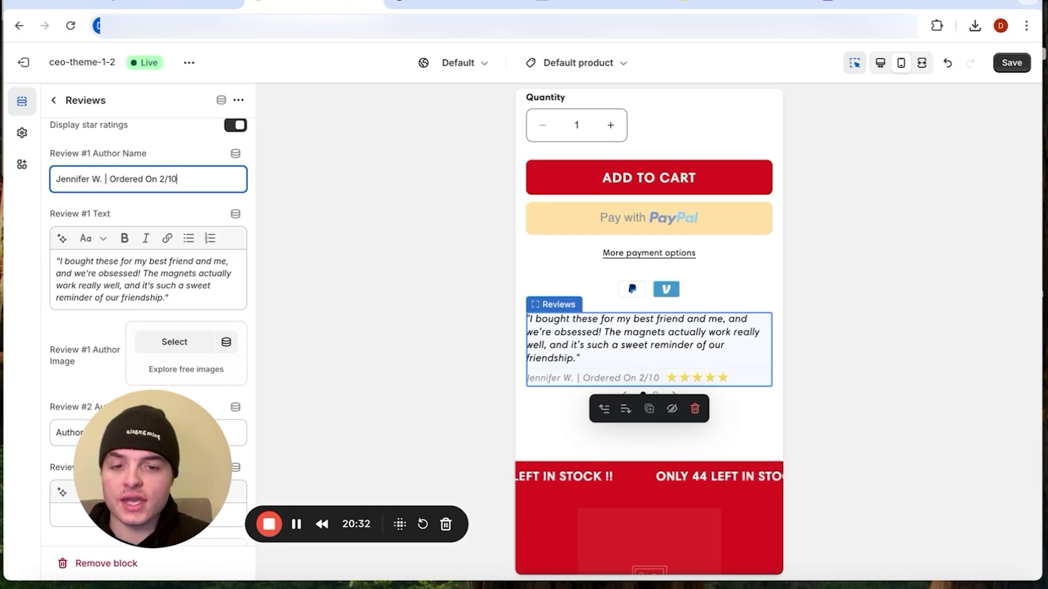
pyautogui.write('/25')
pyautogui.click(1013, 62)
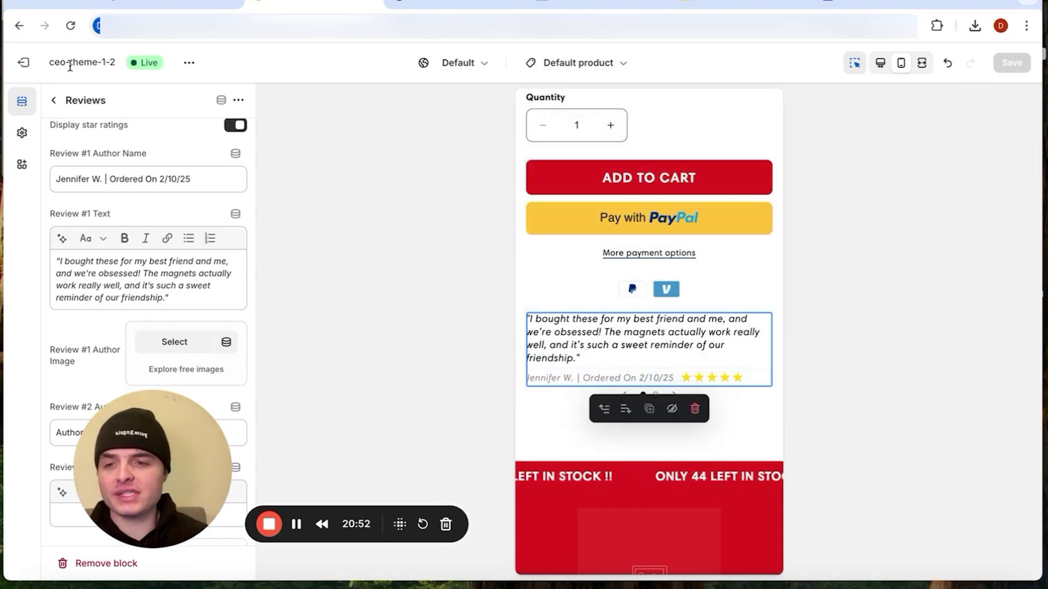
# Open the Heading block of the Rich text section beneath the product information for editing.
pyautogui.click(54, 99)
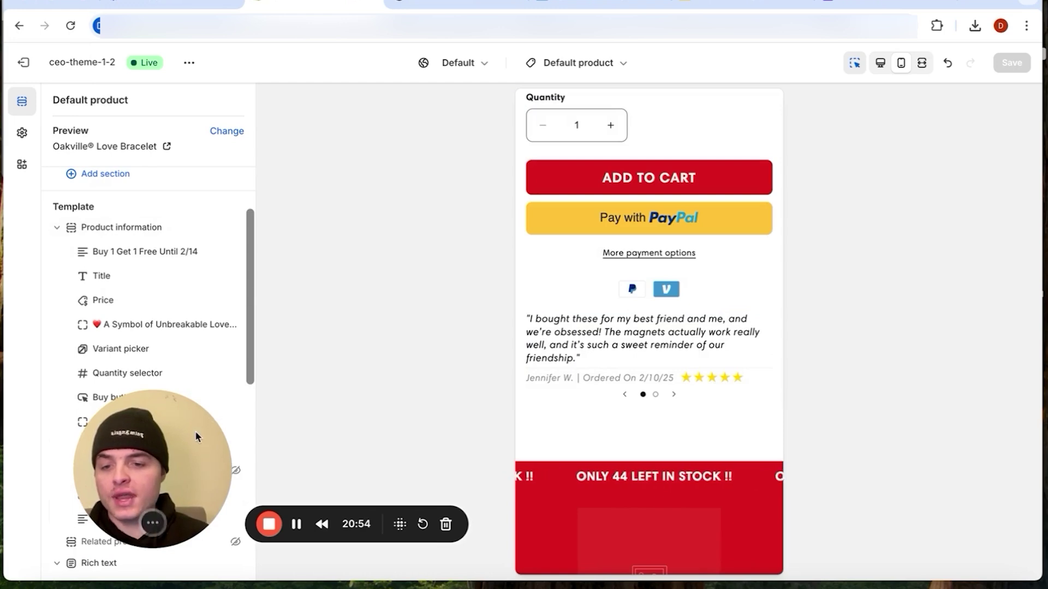
pyautogui.moveTo(195, 431); pyautogui.dragTo(304, 456)
pyautogui.moveTo(384, 483); pyautogui.dragTo(415, 458)
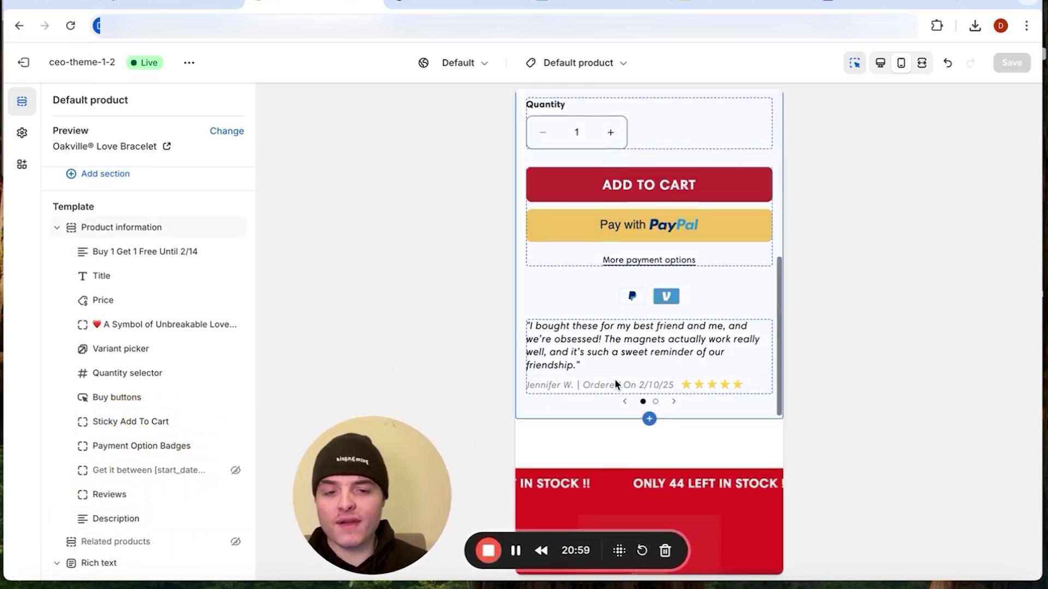
pyautogui.scroll(-1, 614, 379)
pyautogui.click(604, 403)
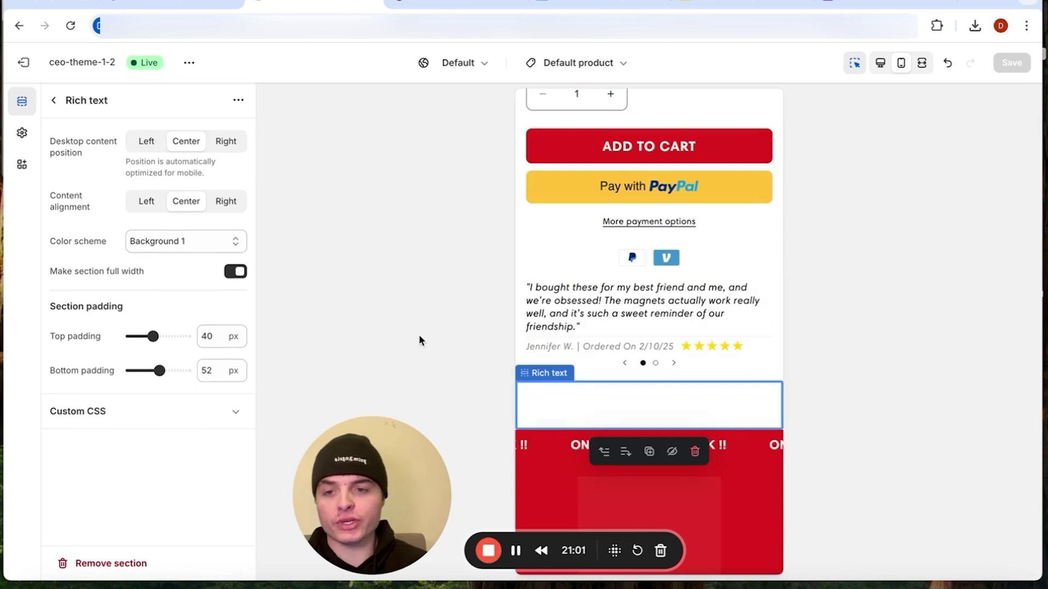
pyautogui.click(44, 101)
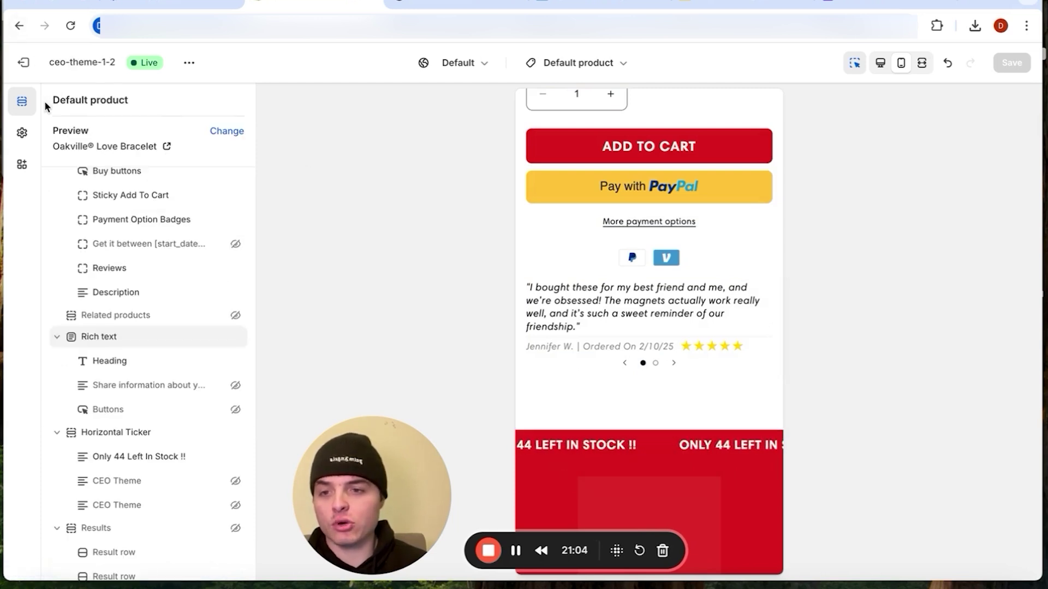
pyautogui.click(109, 360)
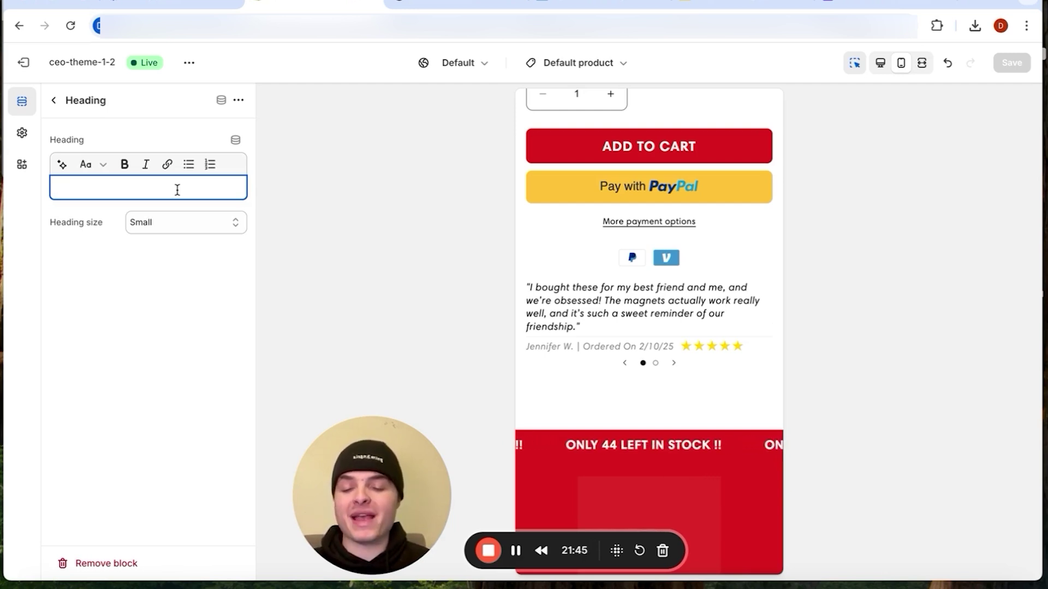
# Switch to ChatGPT and request a captivating headline targeting customers' emotional desires within 4 sentences, assuming purchases for a partner, boyfriend, girlfriend or bestfriend.
pyautogui.scroll(3, 602, 306)
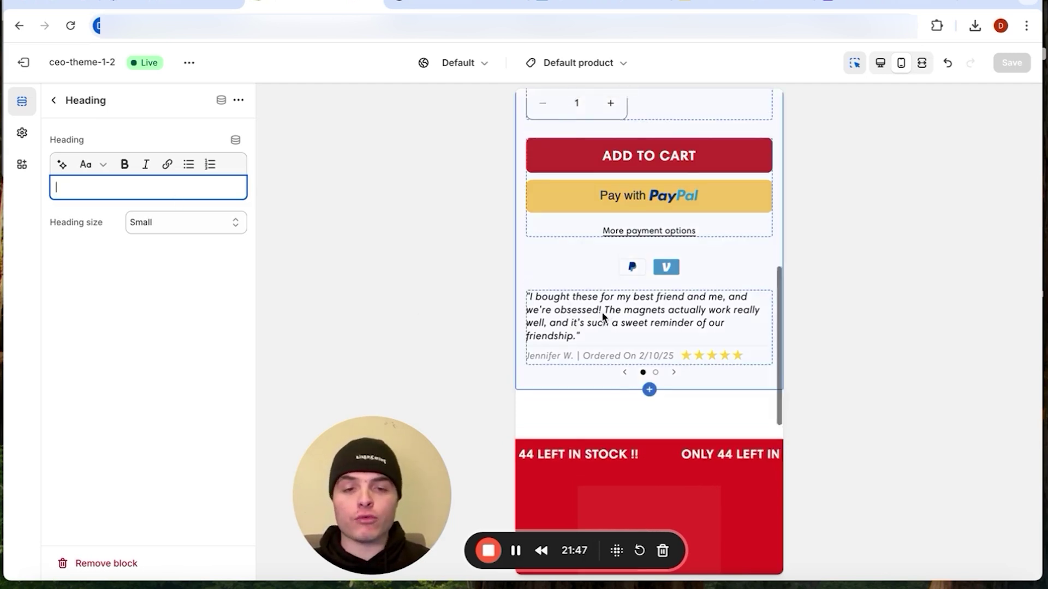
pyautogui.scroll(2, 601, 314)
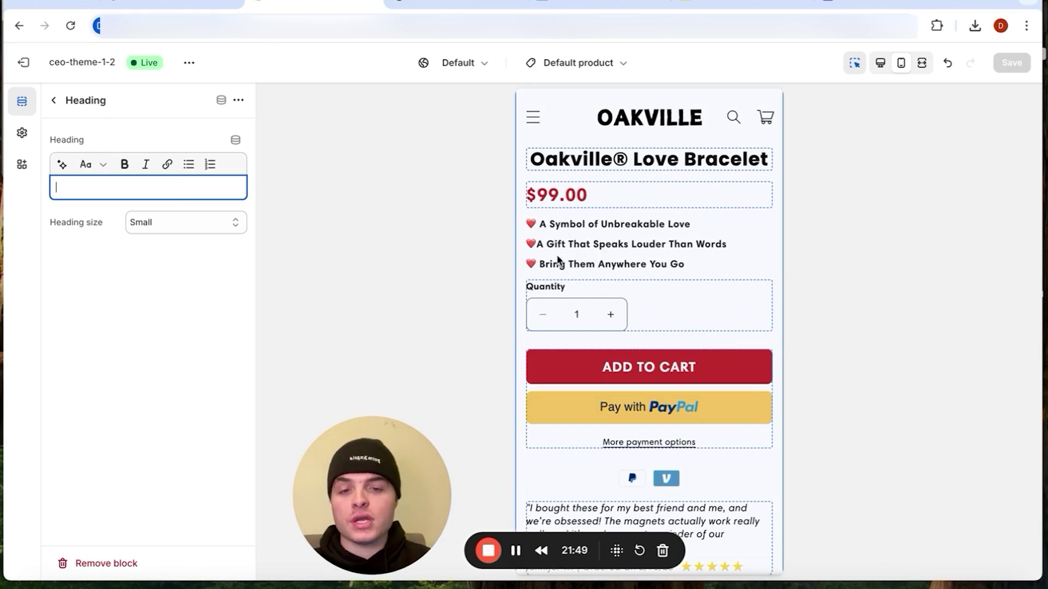
pyautogui.scroll(-5, 689, 315)
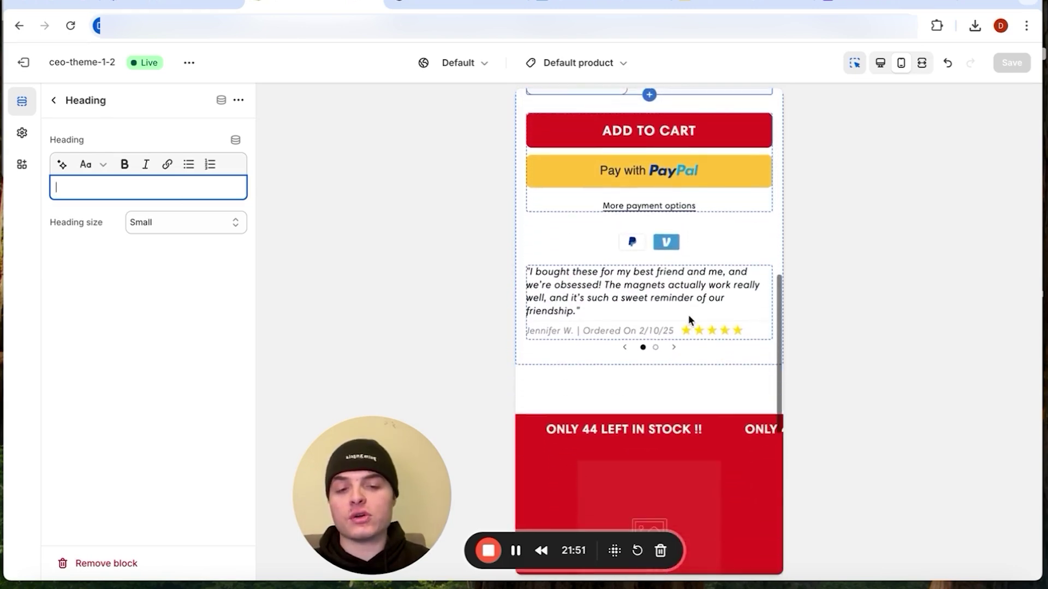
pyautogui.click(454, 3)
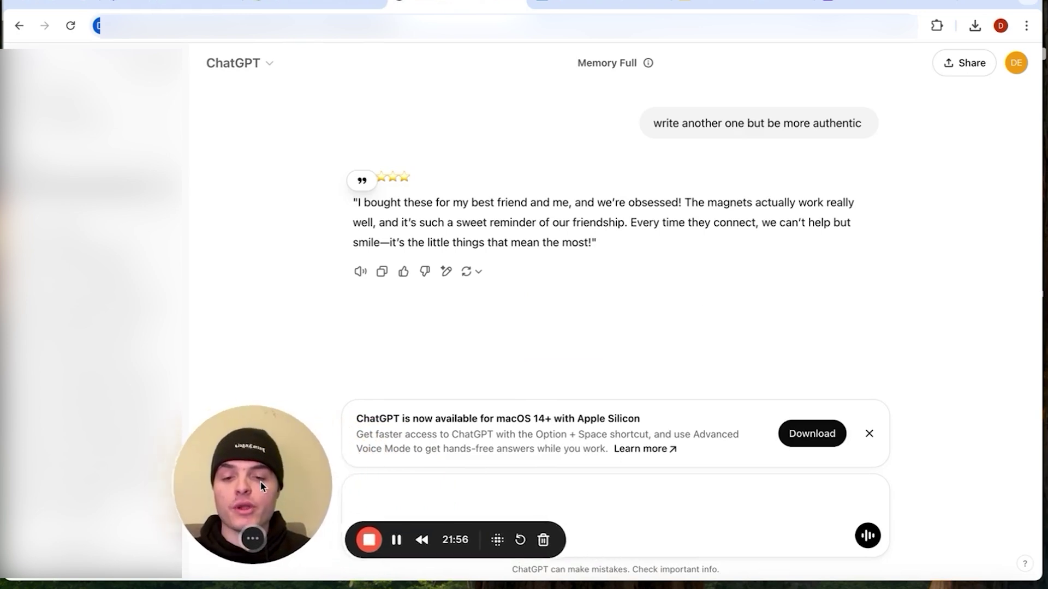
pyautogui.click(395, 491)
pyautogui.write('Assume that')
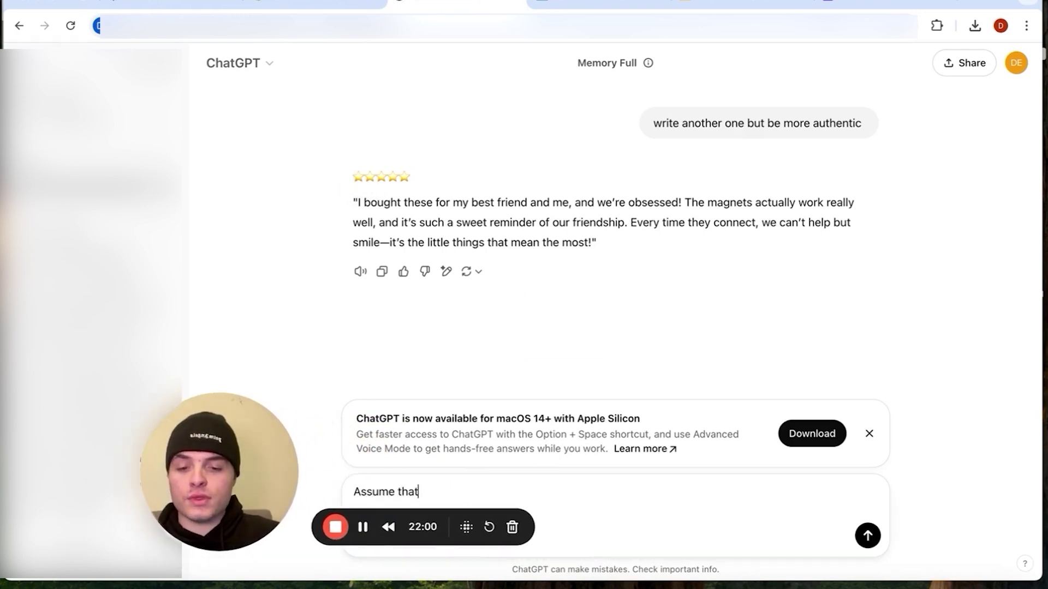
pyautogui.write(' the core angle for ')
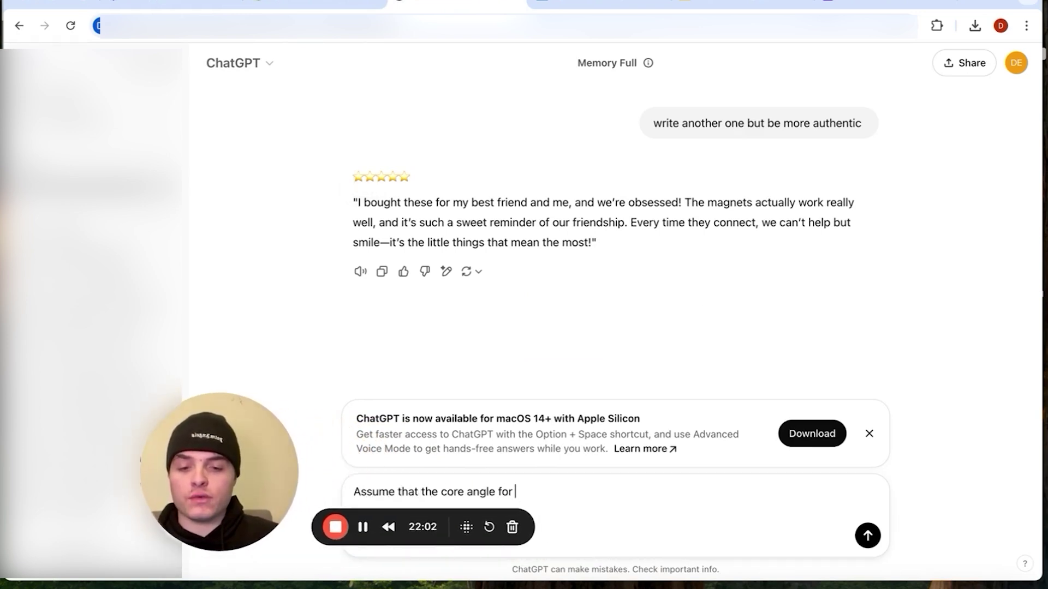
pyautogui.write('this product is')
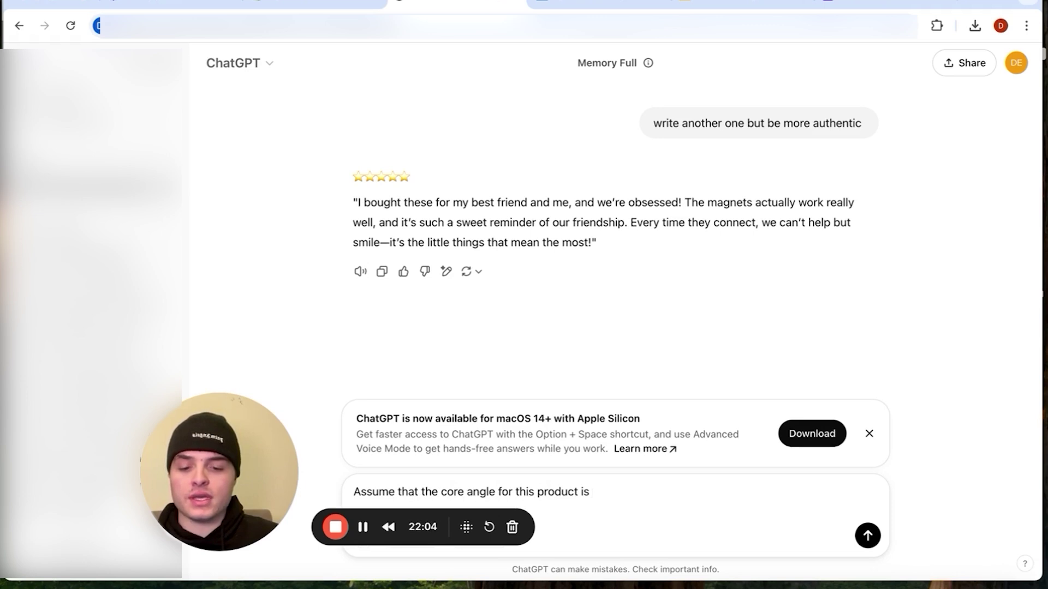
pyautogui.write(' buying it for a ')
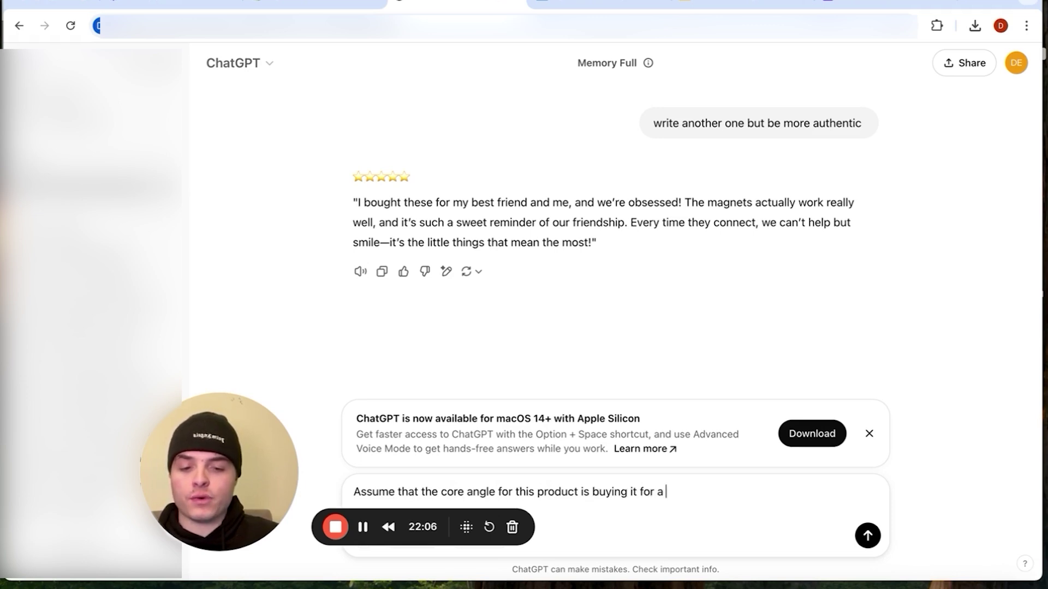
pyautogui.write('partner, boyf')
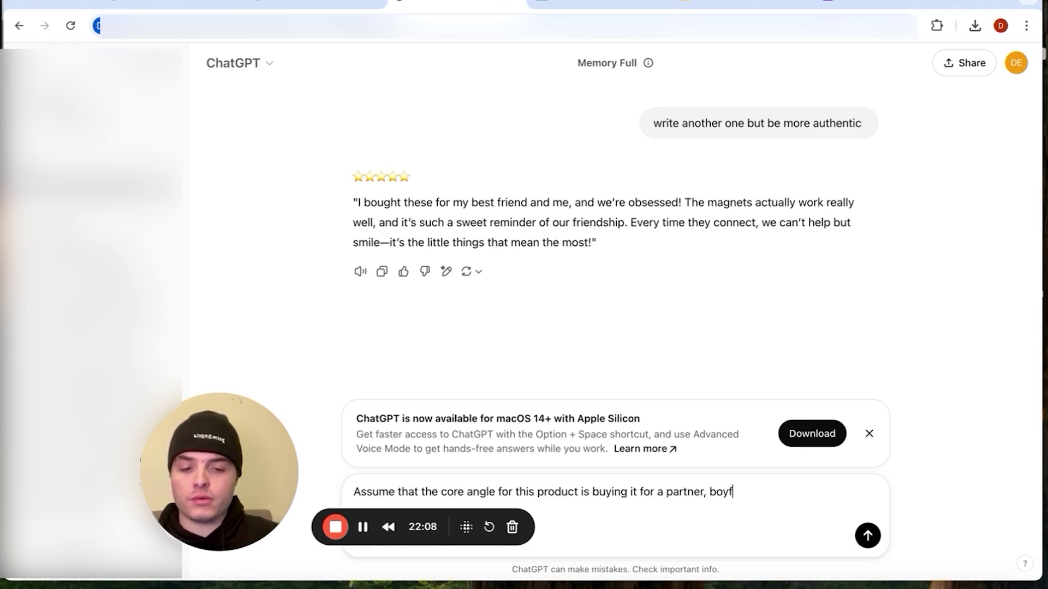
pyautogui.write('riend, girlfrien')
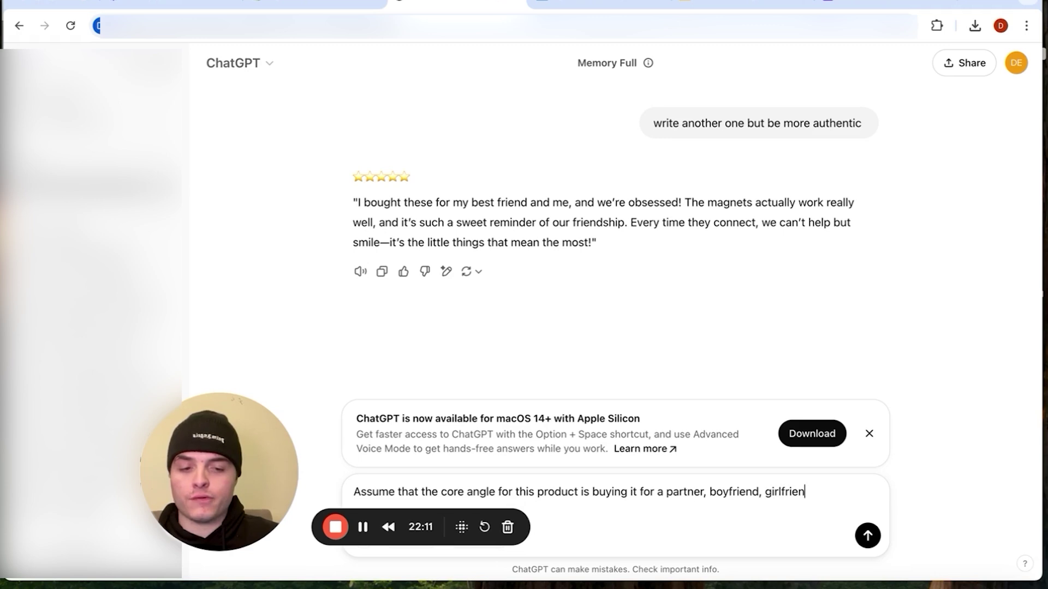
pyautogui.write('d, bestfriend. C')
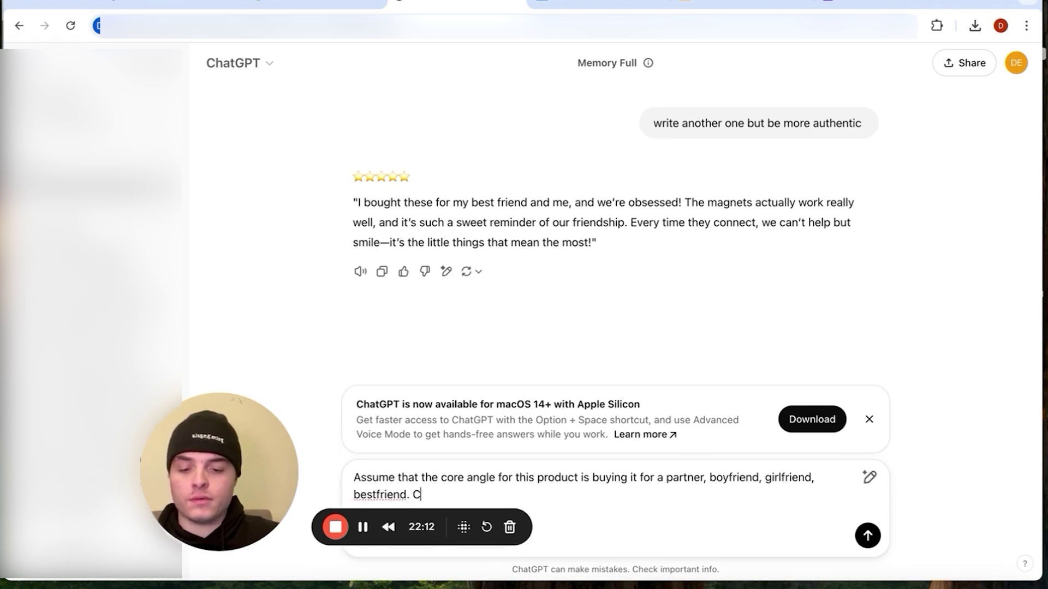
pyautogui.write('reate a captivating')
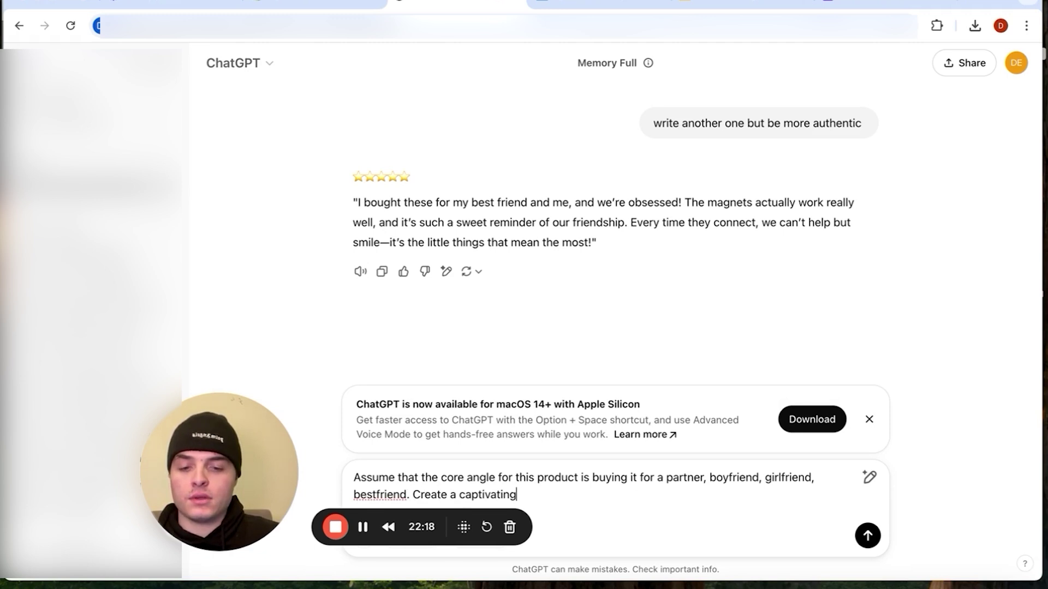
pyautogui.write(' headline that targets customers emotional desires. Keep i')
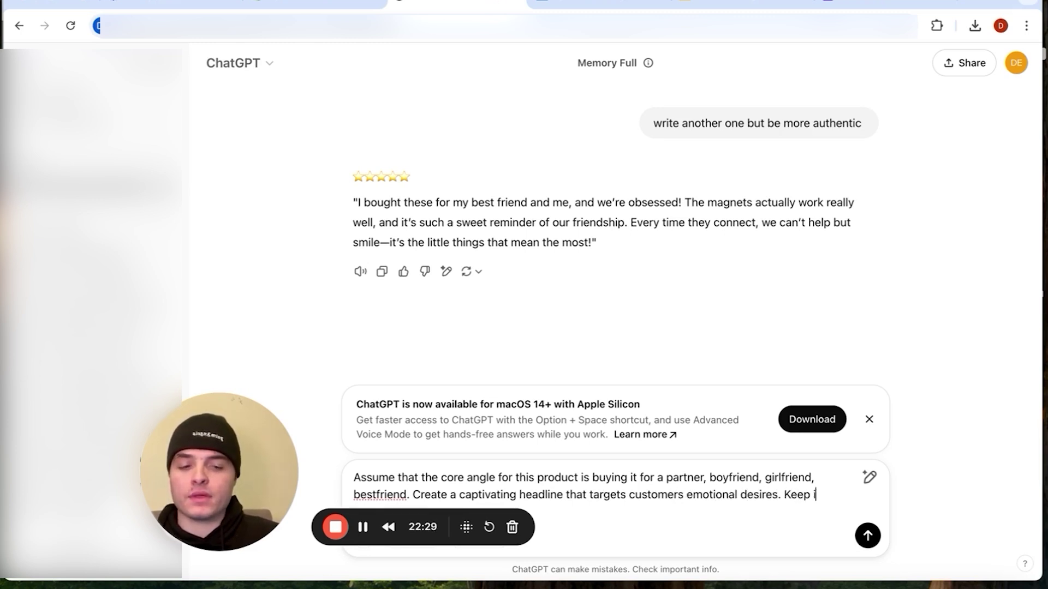
pyautogui.write('4 sent')
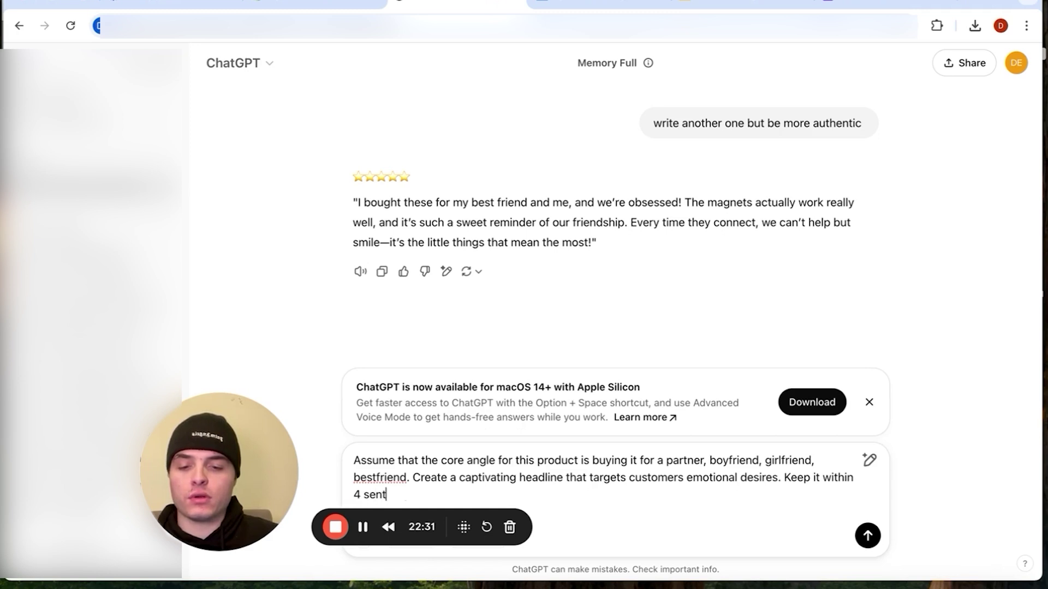
pyautogui.write('ences')
pyautogui.press('Return')
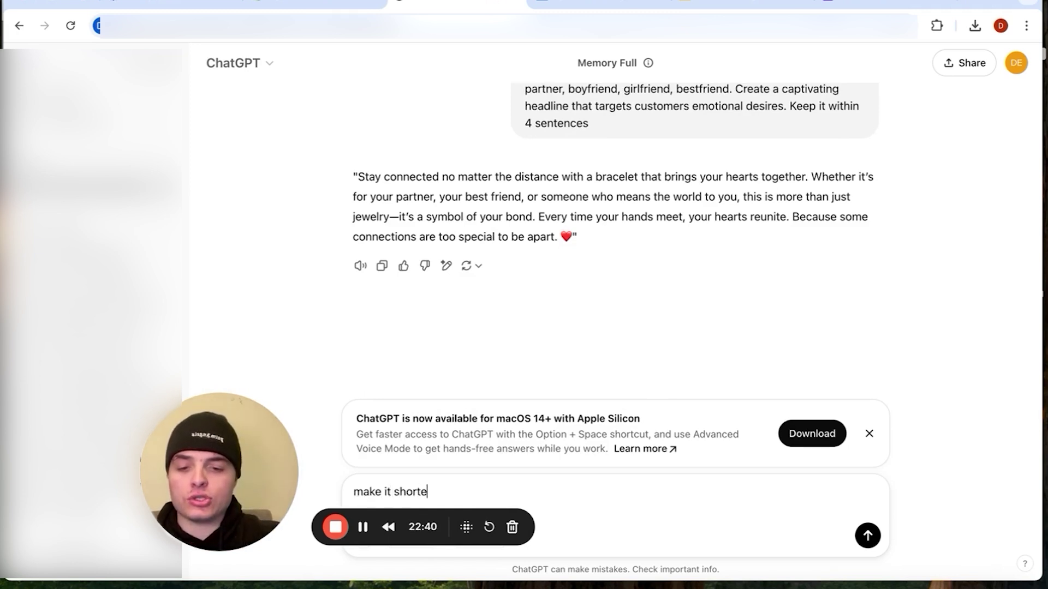
# Submit "make it shorter, but more direct" and copy the new headline's first sentence, "Stay connected with the one who means the most.".
pyautogui.write('r, but more direct')
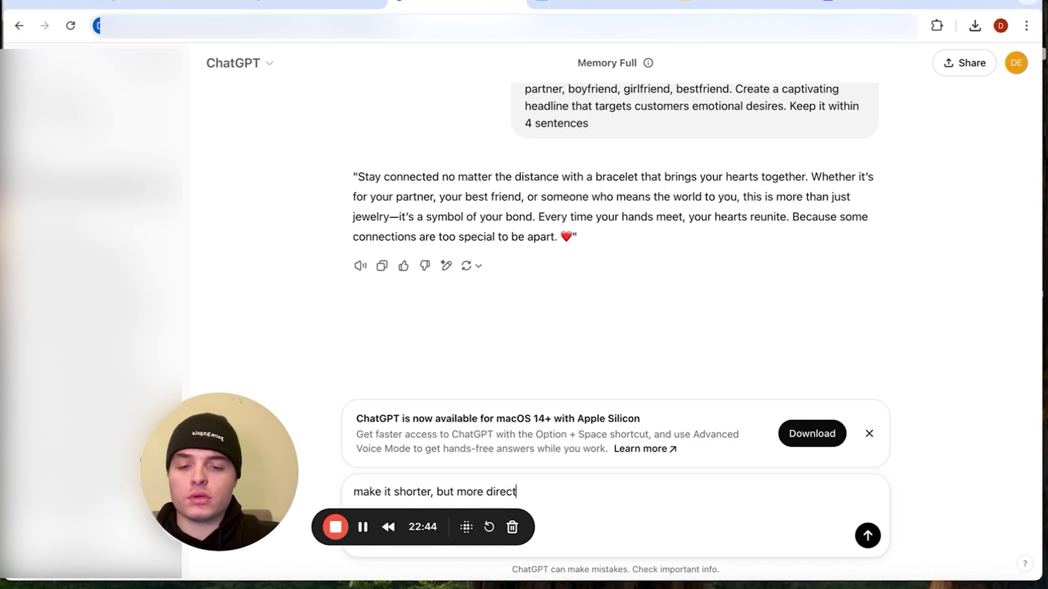
pyautogui.press('Return')
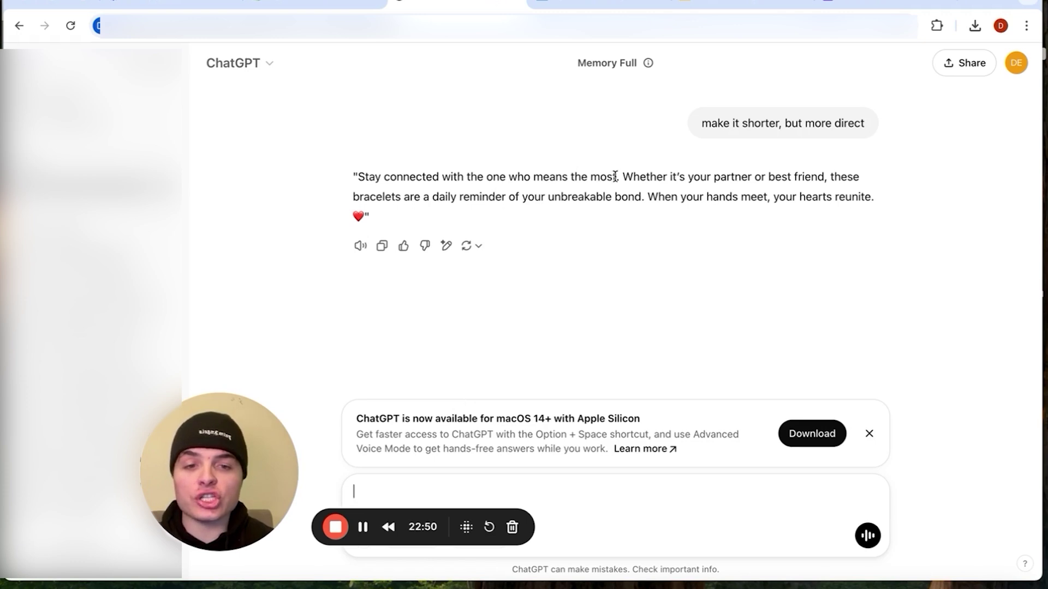
pyautogui.moveTo(617, 177); pyautogui.dragTo(442, 160)
pyautogui.hotkey('ctrl', 'c')
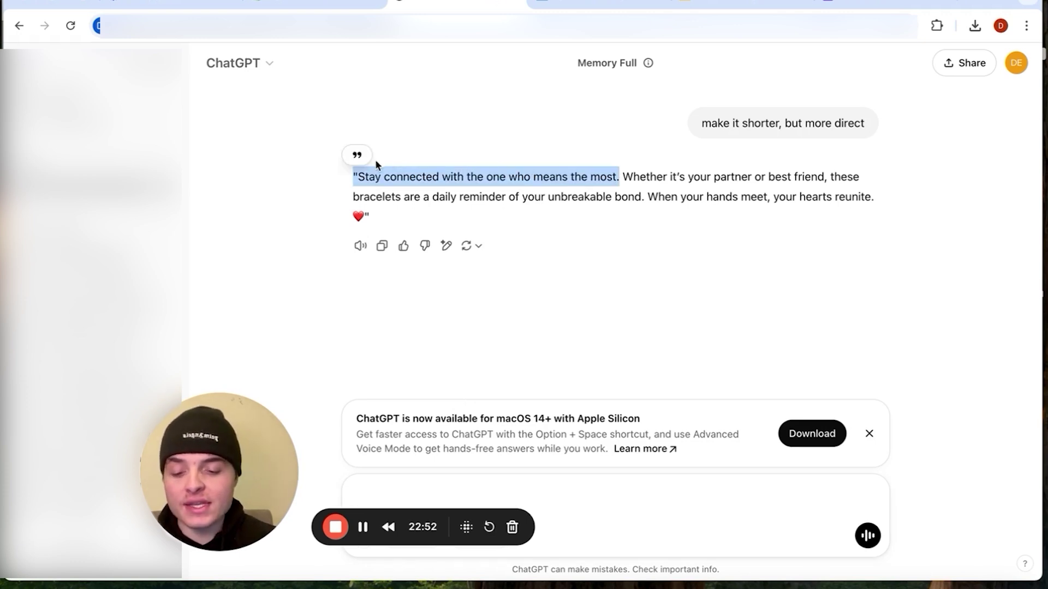
# Switch back to the Shopify theme editor, paste the copied sentence into the Rich text heading, and delete its opening quotation mark.
pyautogui.hotkey('ctrl', 'shift', 'Tab')
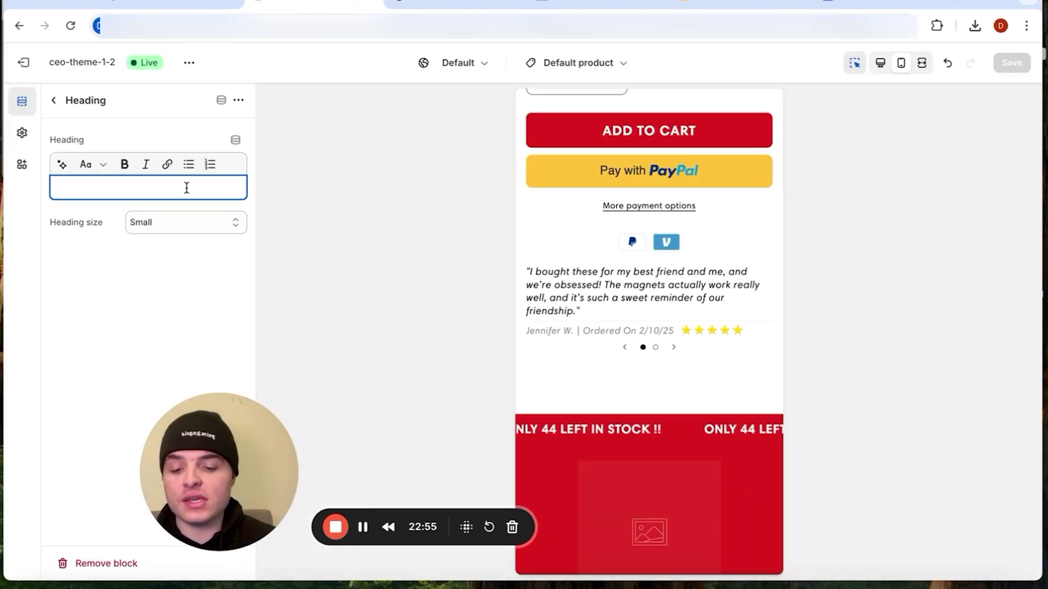
pyautogui.hotkey('ctrl', 'v')
pyautogui.click(58, 187)
pyautogui.press('BackSpace')
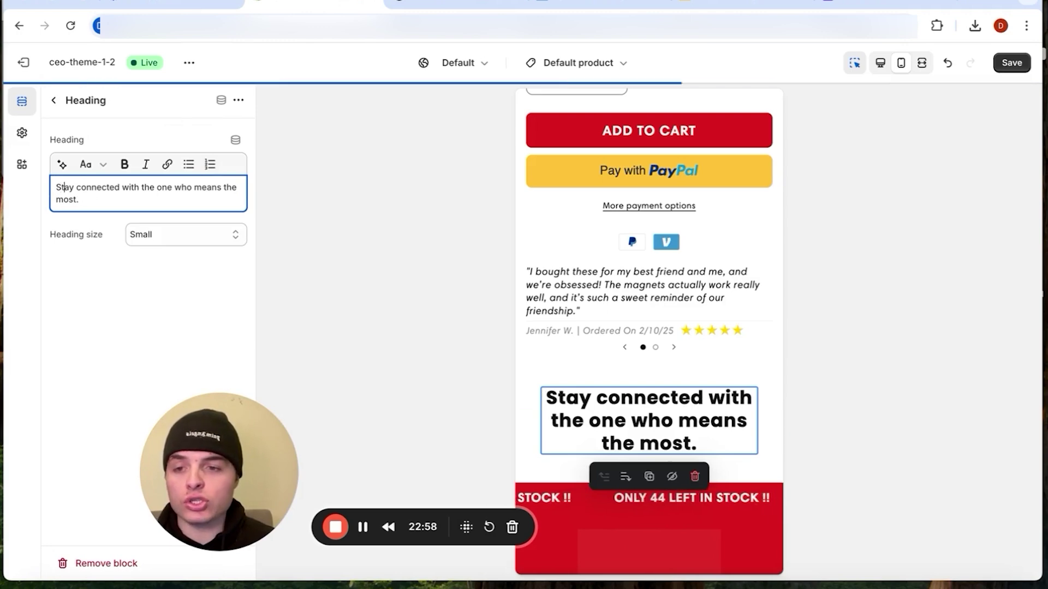
# Capitalize the words "Connected", "With", "The" and "One" in the heading text.
pyautogui.click(81, 187)
pyautogui.press('BackSpace')
pyautogui.write('C')
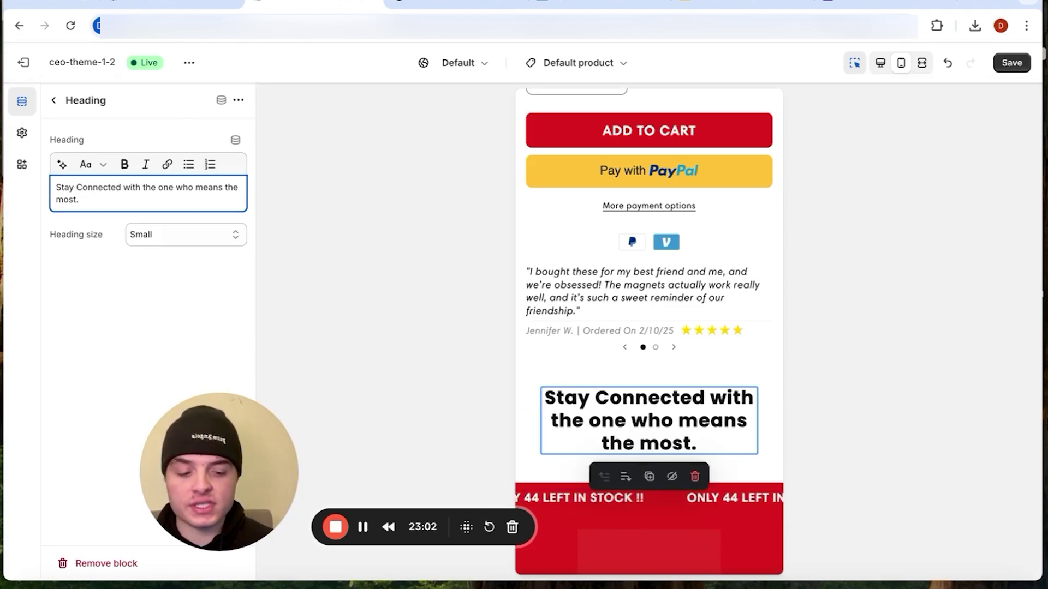
pyautogui.click(131, 188)
pyautogui.press('BackSpace')
pyautogui.write('W')
pyautogui.click(147, 187)
pyautogui.press('BackSpace')
pyautogui.write('T')
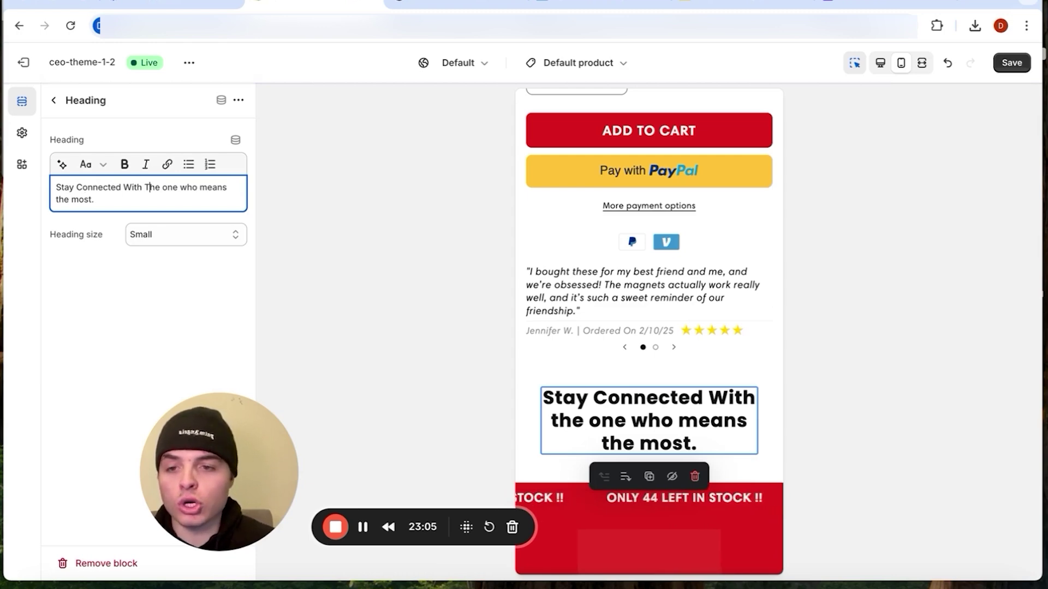
pyautogui.click(168, 188)
pyautogui.press('BackSpace')
pyautogui.write('O')
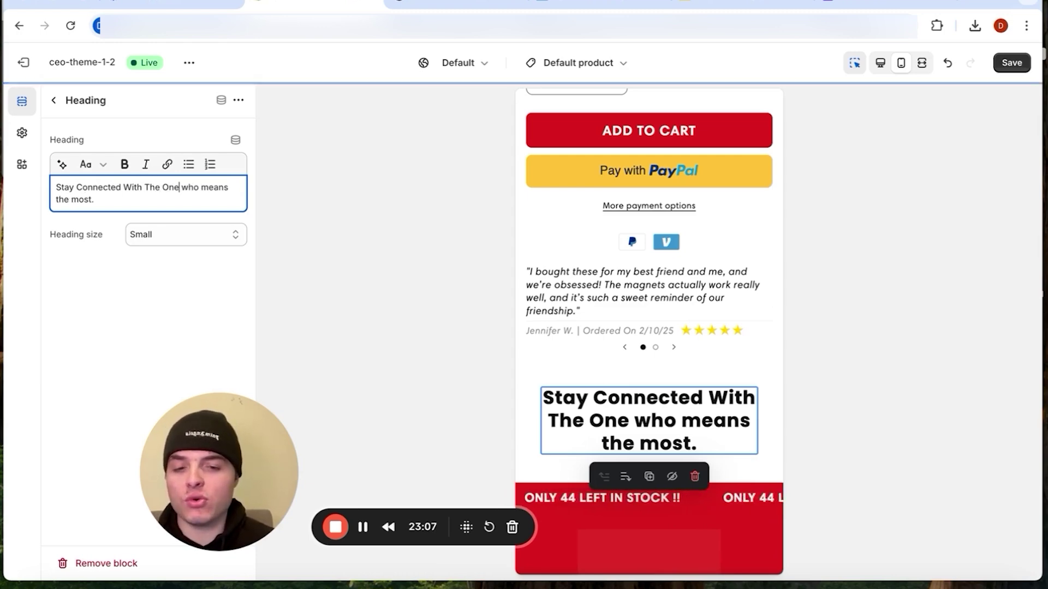
# Capitalize "Who Means The Most" in the heading, remove the final period, and save the theme.
pyautogui.click(189, 187)
pyautogui.press('BackSpace')
pyautogui.write('W')
pyautogui.click(203, 187)
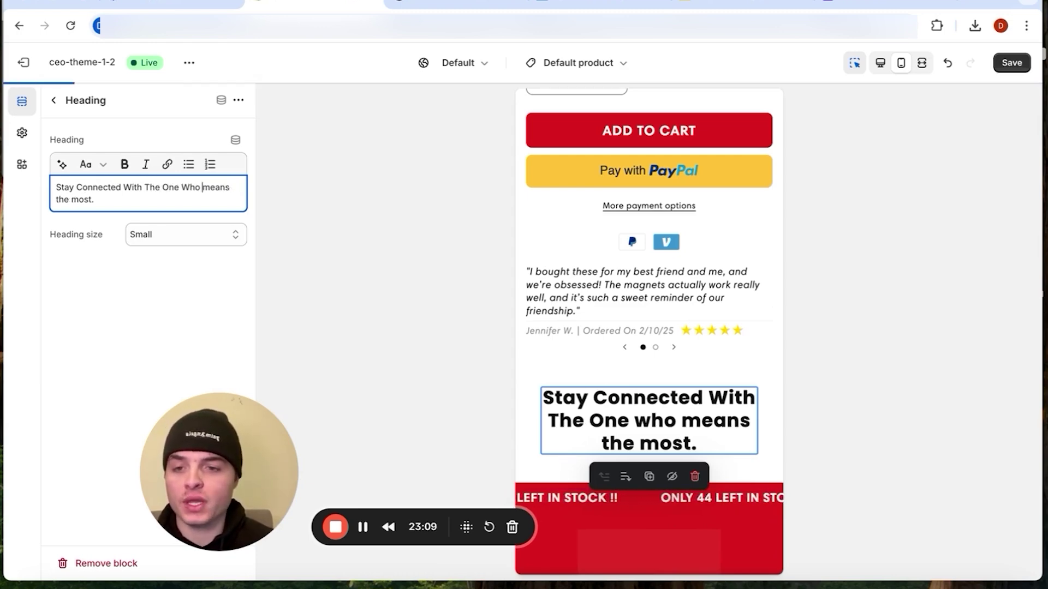
pyautogui.press('BackSpace')
pyautogui.write('M')
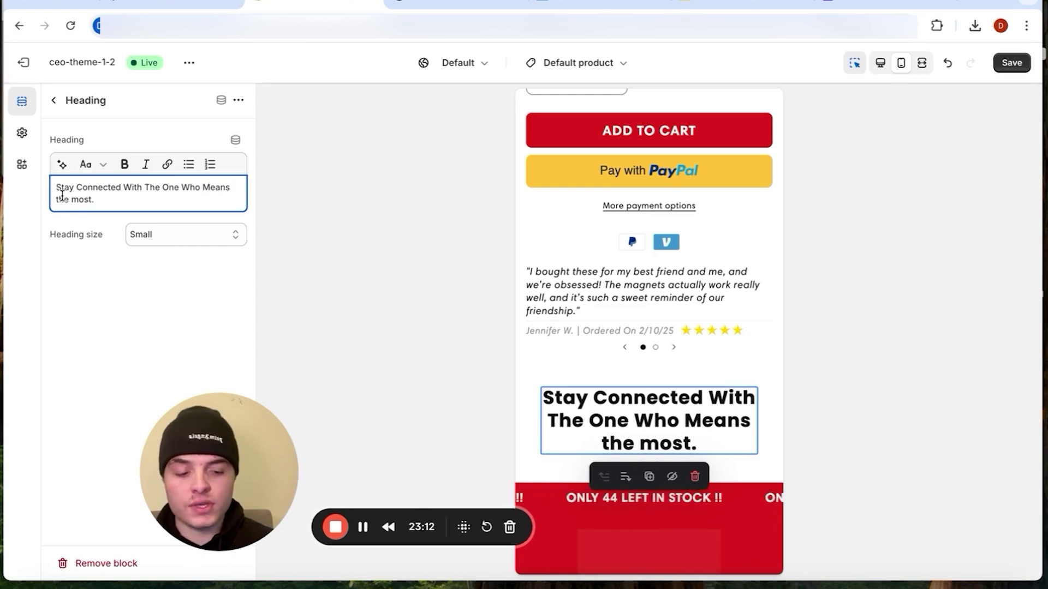
pyautogui.click(59, 199)
pyautogui.press('BackSpace')
pyautogui.write('T')
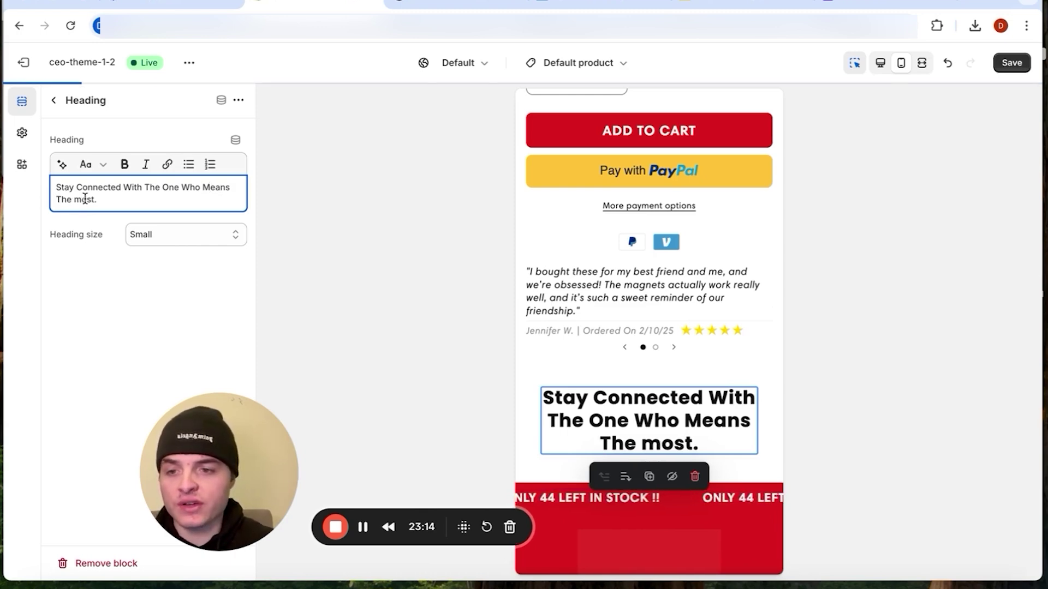
pyautogui.click(82, 199)
pyautogui.press('BackSpace')
pyautogui.write('M')
pyautogui.press('End')
pyautogui.press('BackSpace')
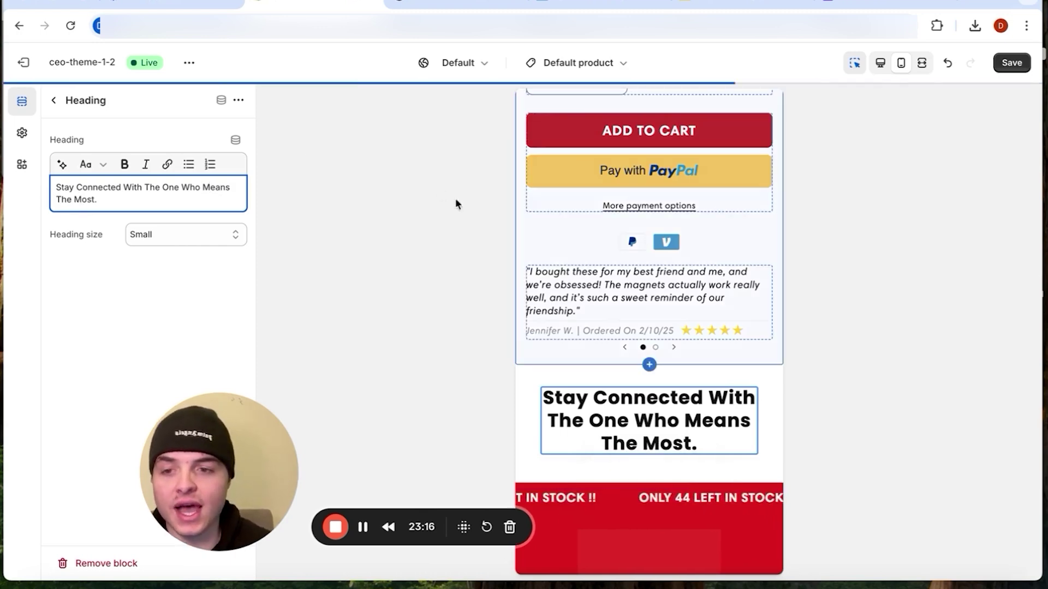
pyautogui.click(1020, 63)
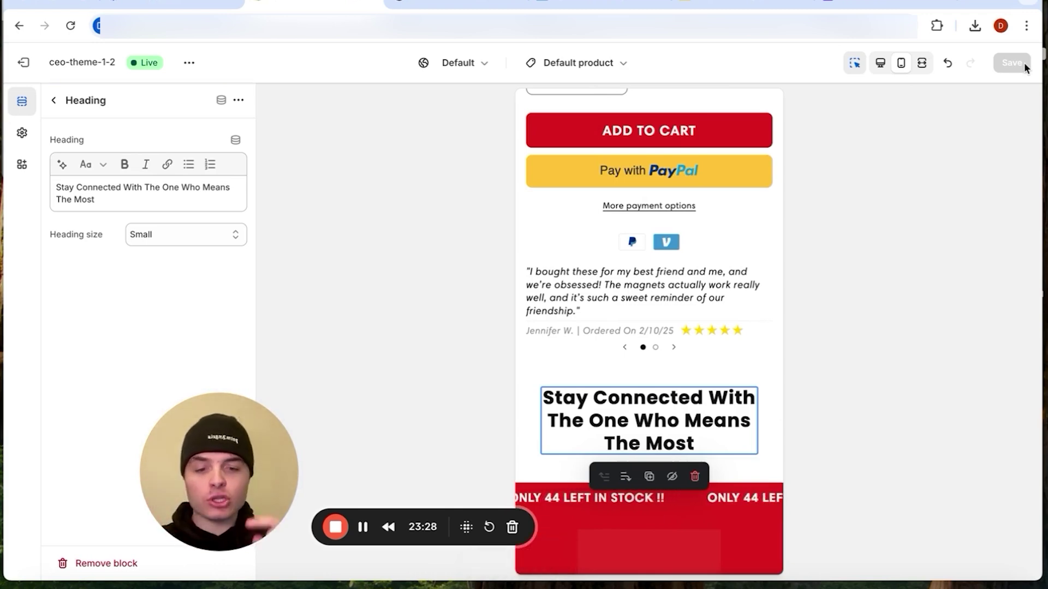
# Add an Image with text section to the product template and reposition it in the section order.
pyautogui.click(53, 100)
pyautogui.scroll(-5, 99, 431)
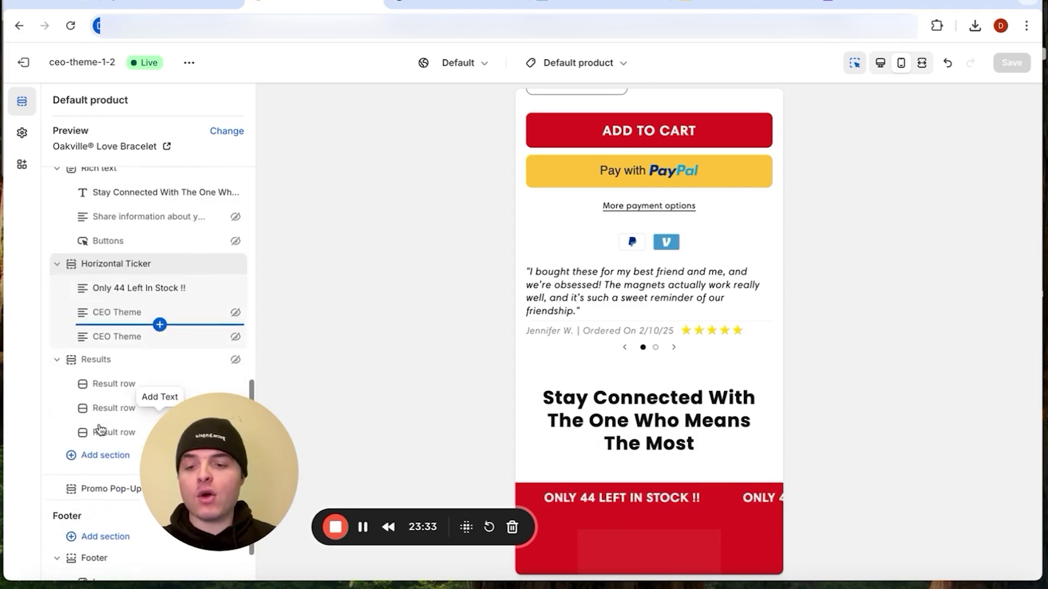
pyautogui.click(100, 442)
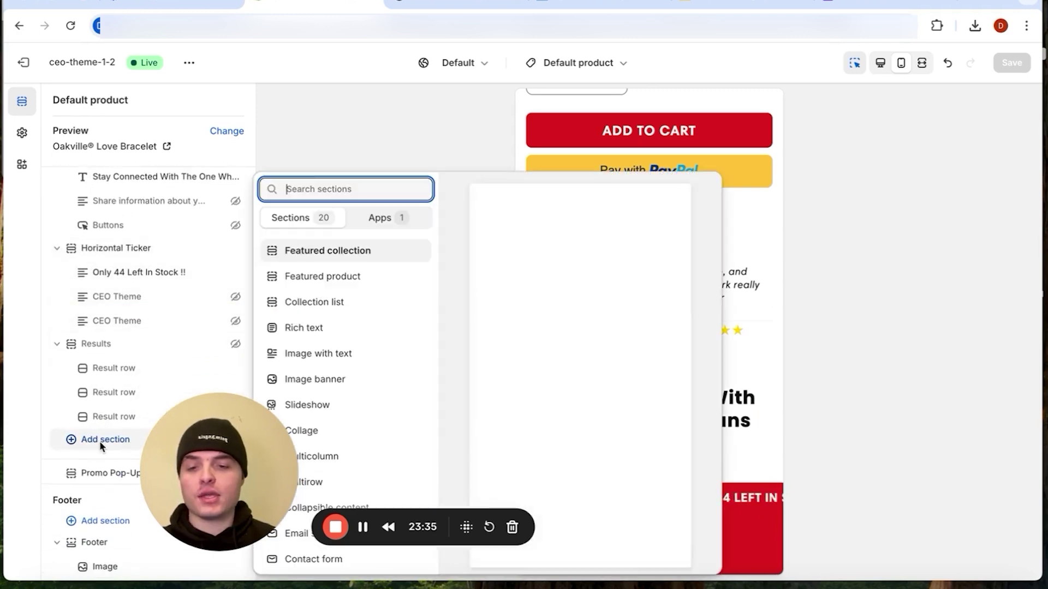
pyautogui.click(343, 353)
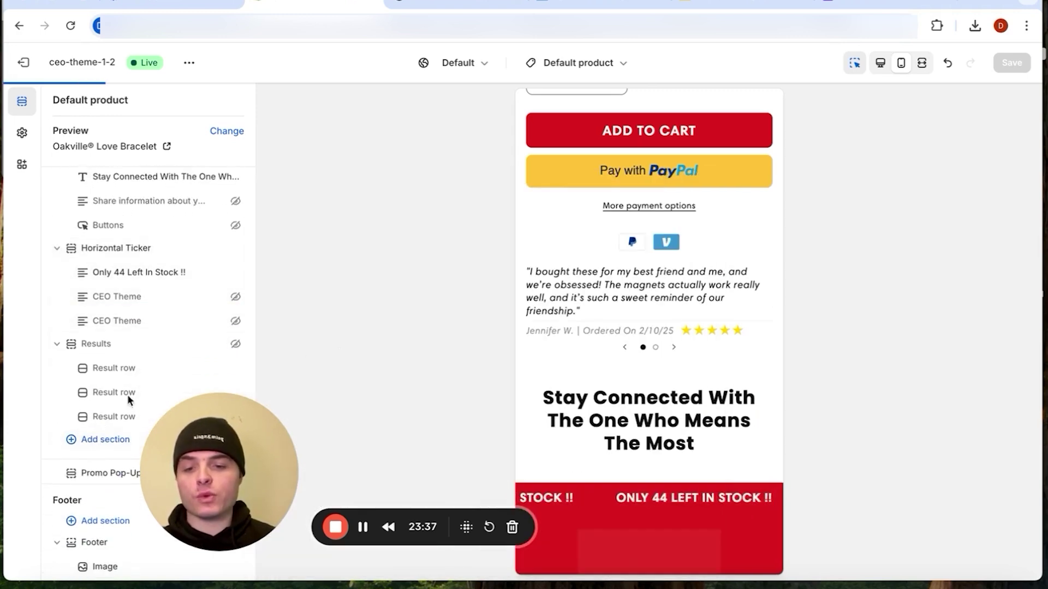
pyautogui.moveTo(71, 304); pyautogui.dragTo(71, 458)
pyautogui.scroll(4, 686, 329)
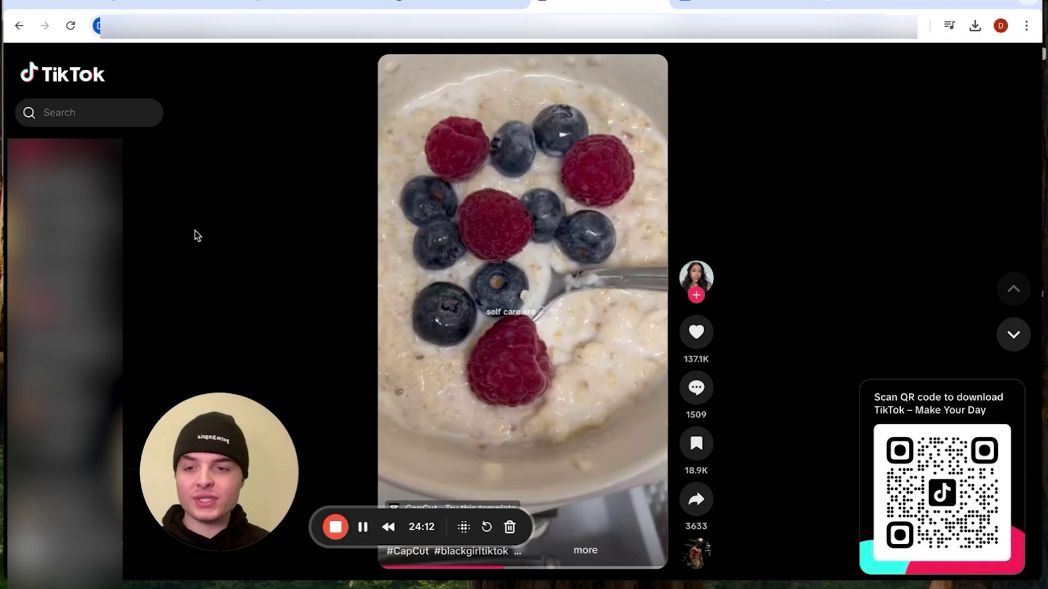
# Search TikTok for "magnetic heart bracelet" and open the first video result.
pyautogui.click(121, 112)
pyautogui.write('magnetic hear')
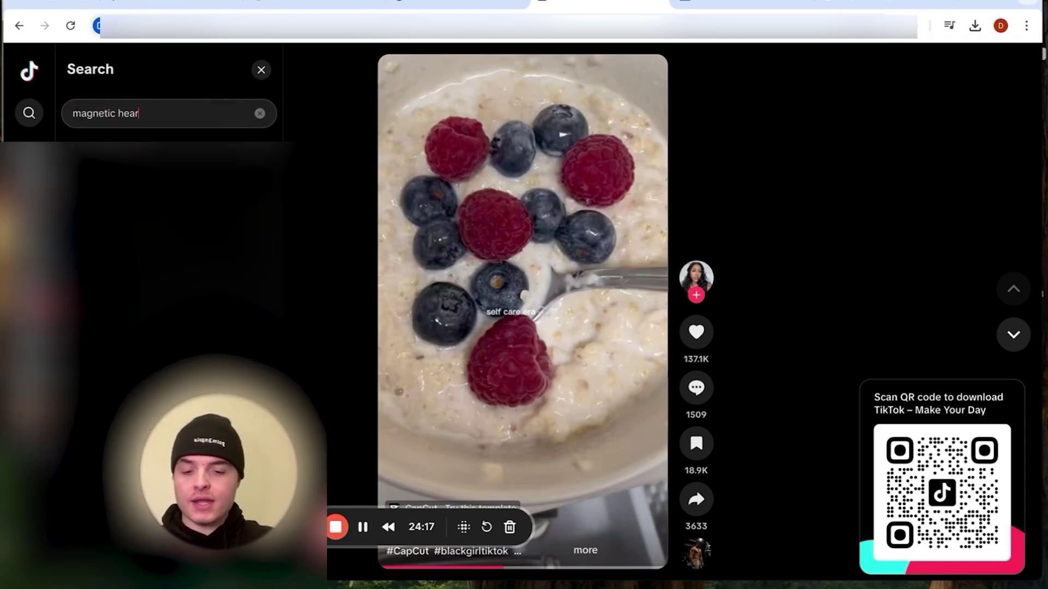
pyautogui.write('t bracelet')
pyautogui.press('Return')
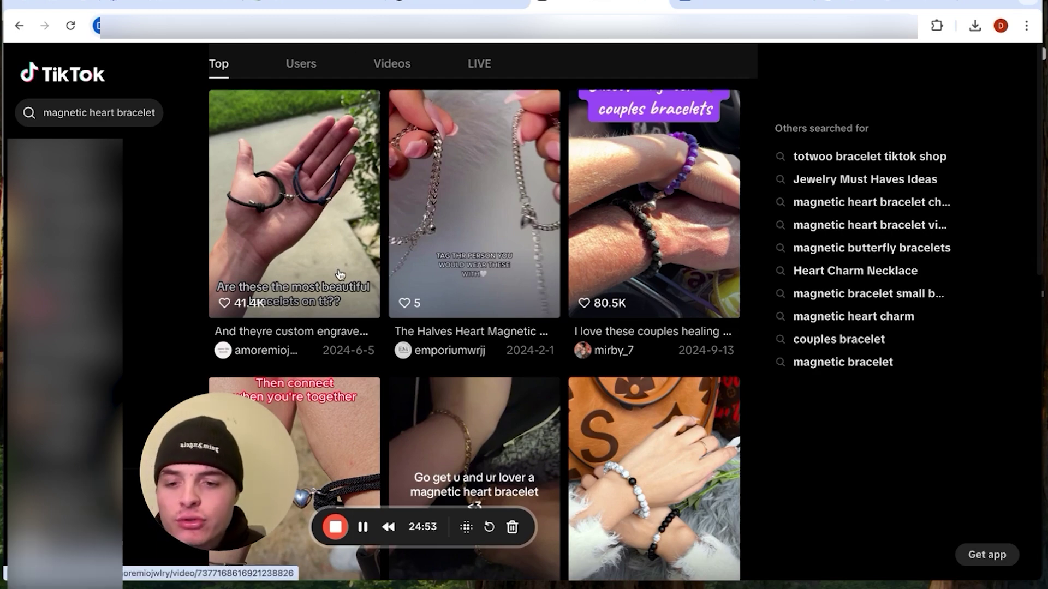
pyautogui.click(340, 275)
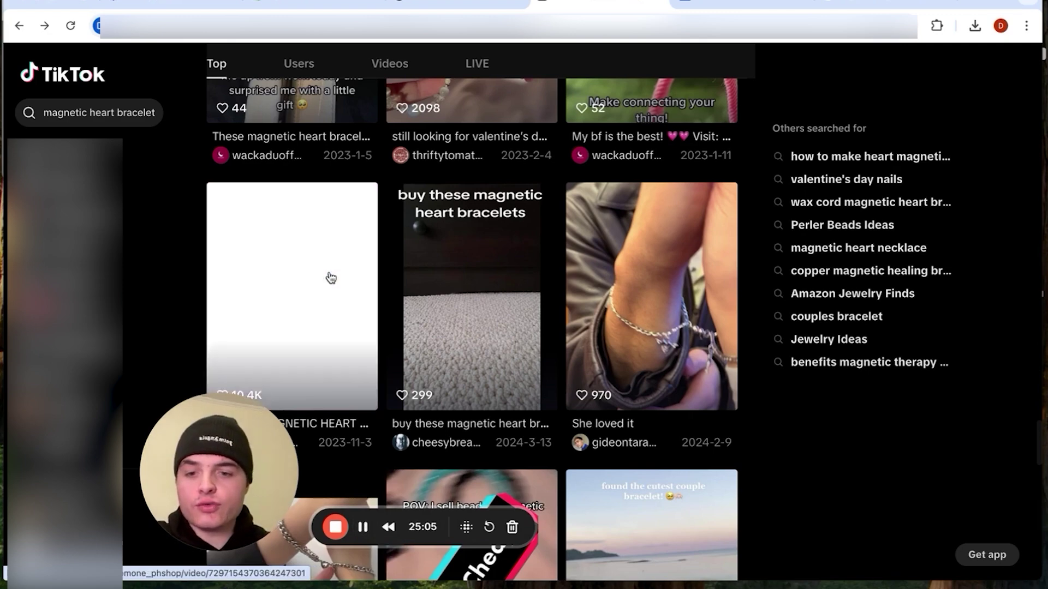
# Open the TikTok video "COUPLE MAGNETIC HEART BRACELET!" and download it as an mp4 by pasting its link into SnapTik.
pyautogui.click(331, 278)
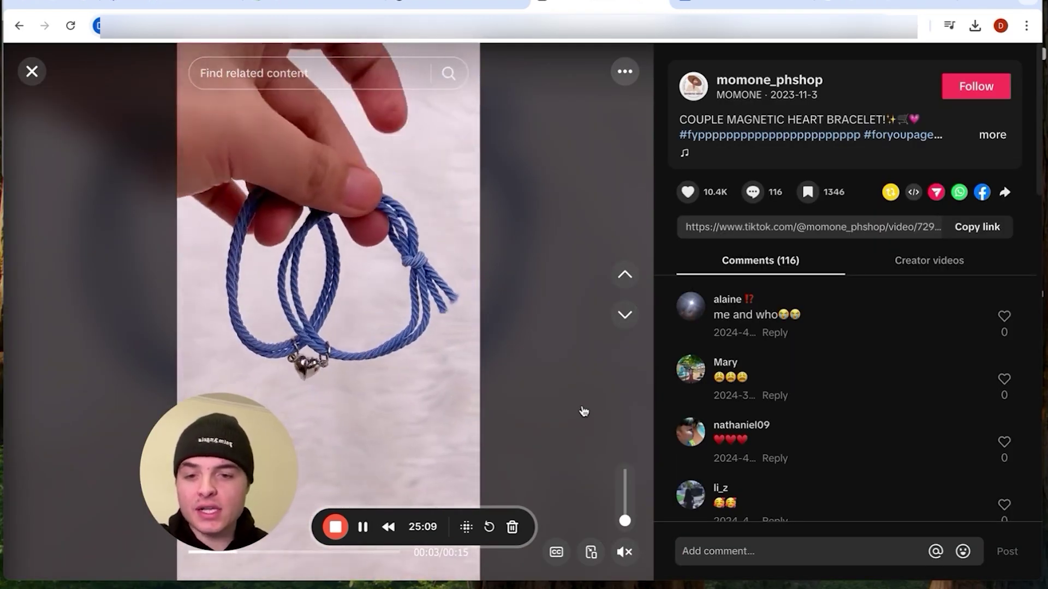
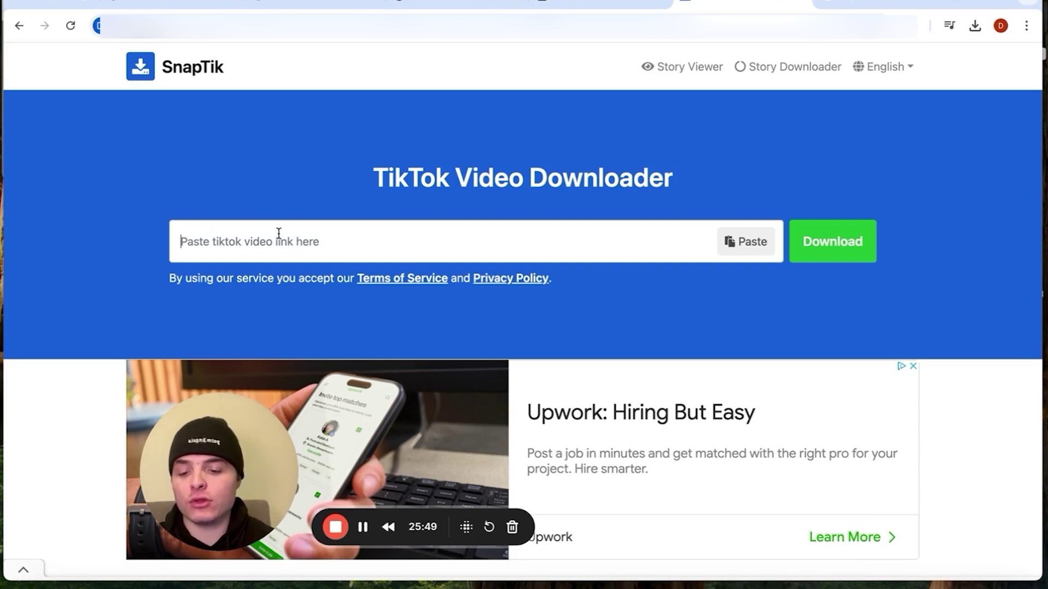
pyautogui.hotkey('ctrl', 'v')
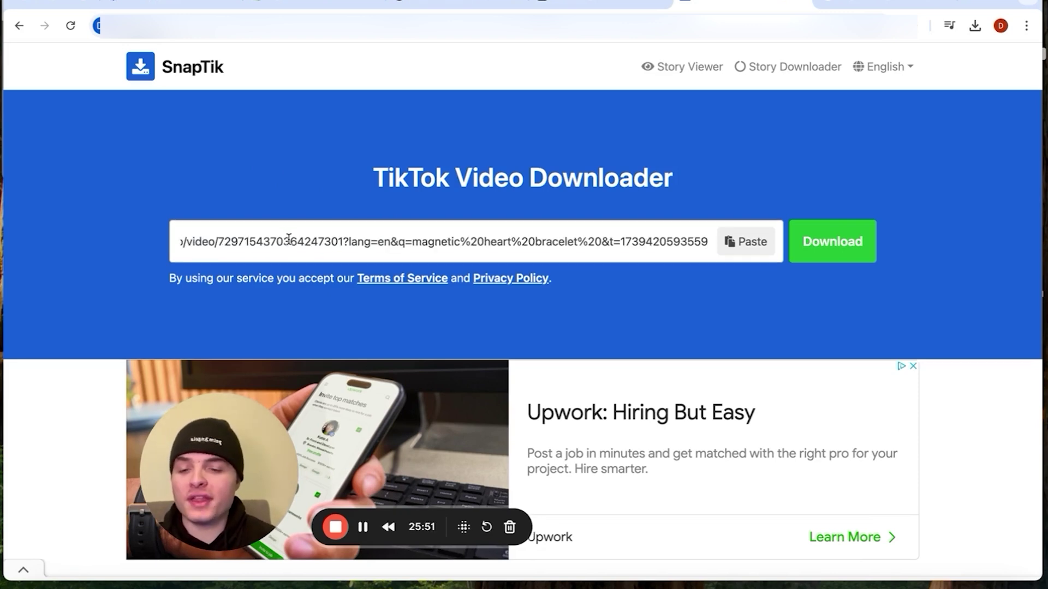
pyautogui.click(845, 243)
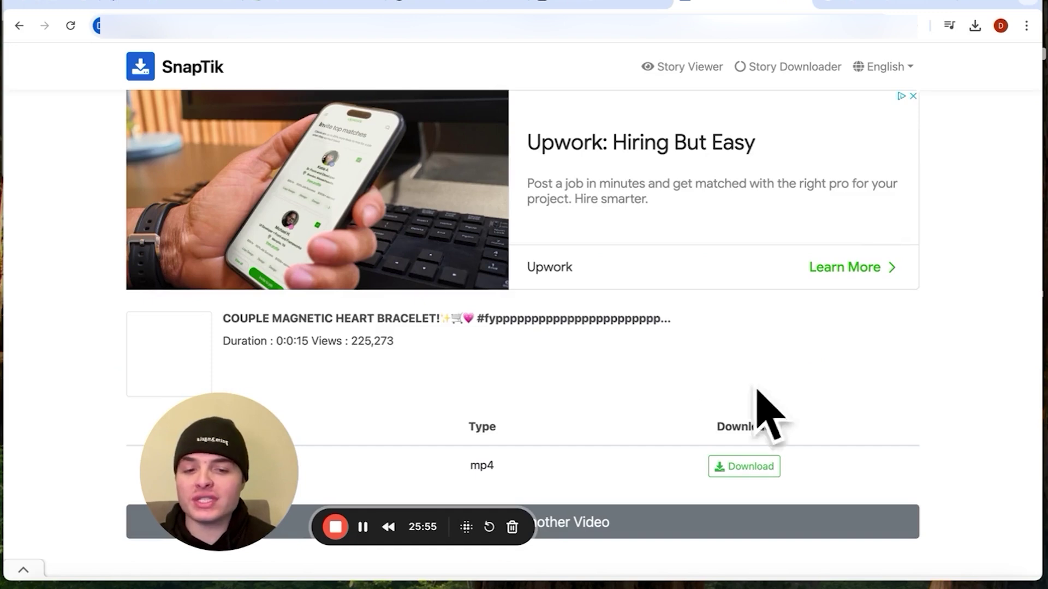
pyautogui.click(751, 478)
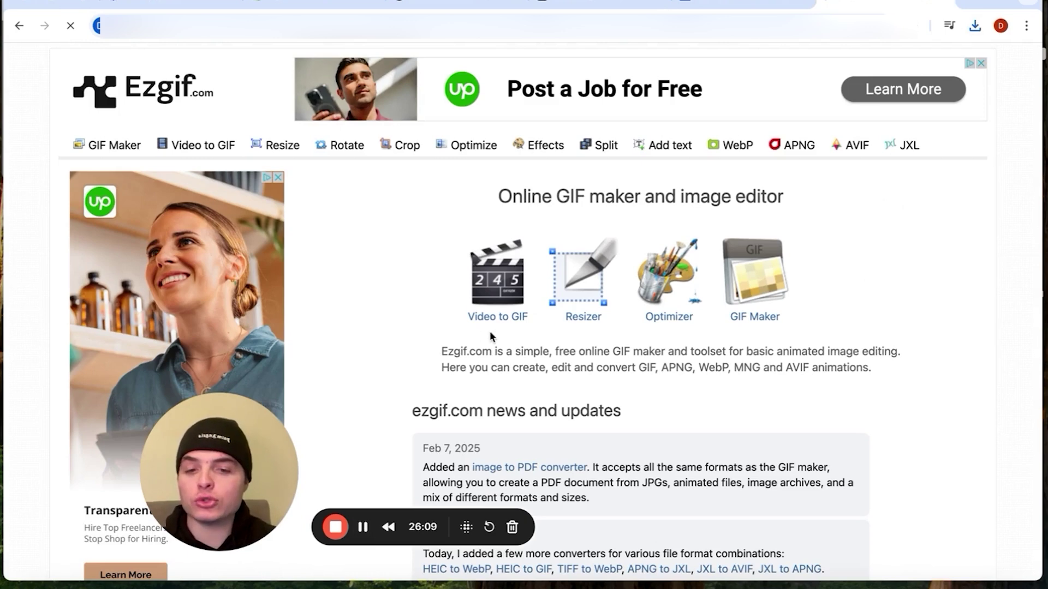
# Switch to Ezgif and upload the downloaded SnapTik mp4 to the Video to GIF converter.
pyautogui.click(509, 317)
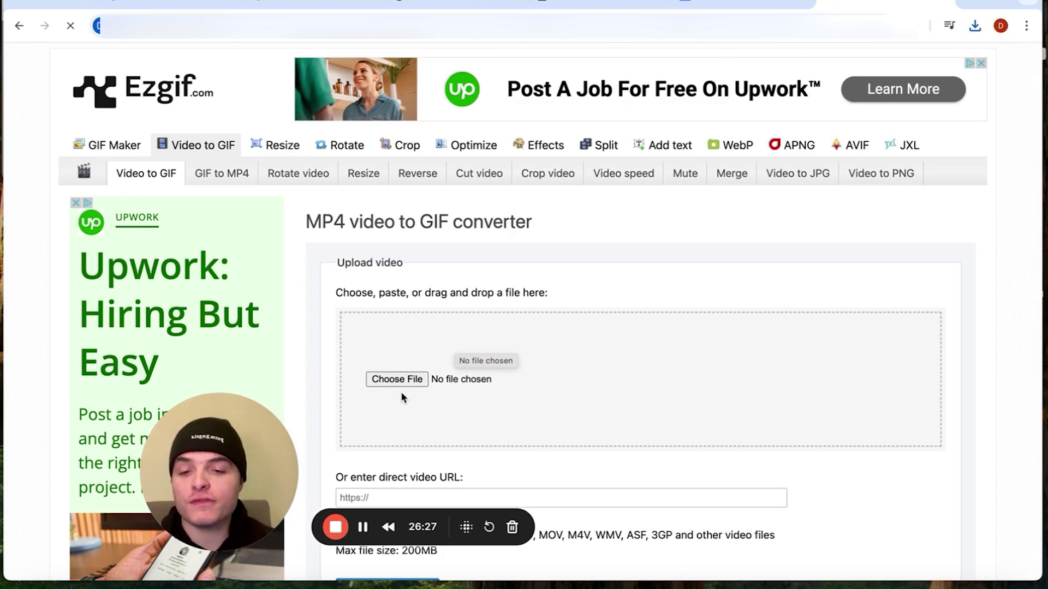
pyautogui.moveTo(792, 104); pyautogui.dragTo(471, 385)
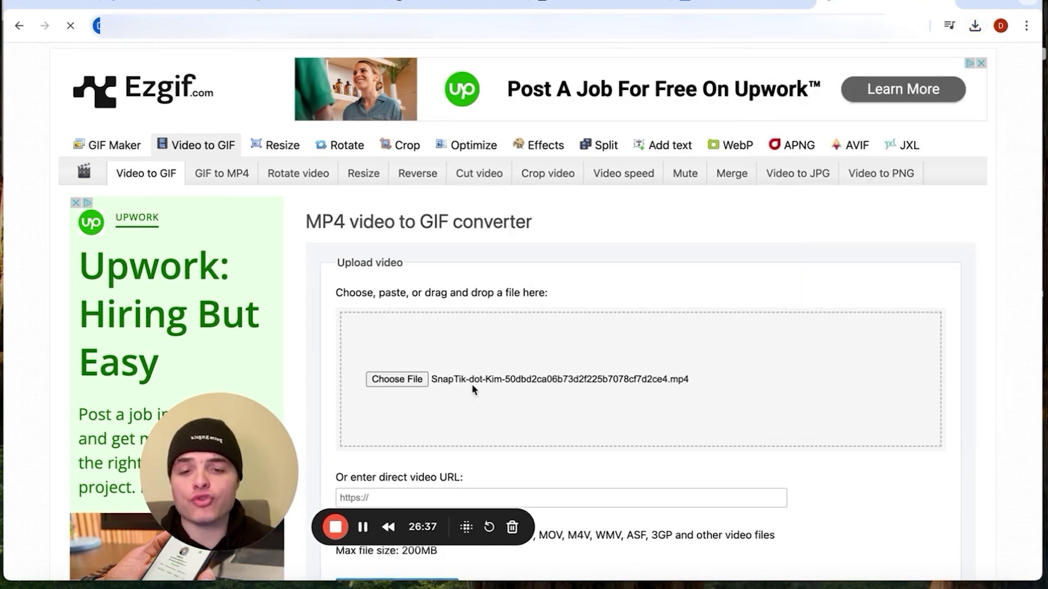
pyautogui.scroll(-2, 471, 384)
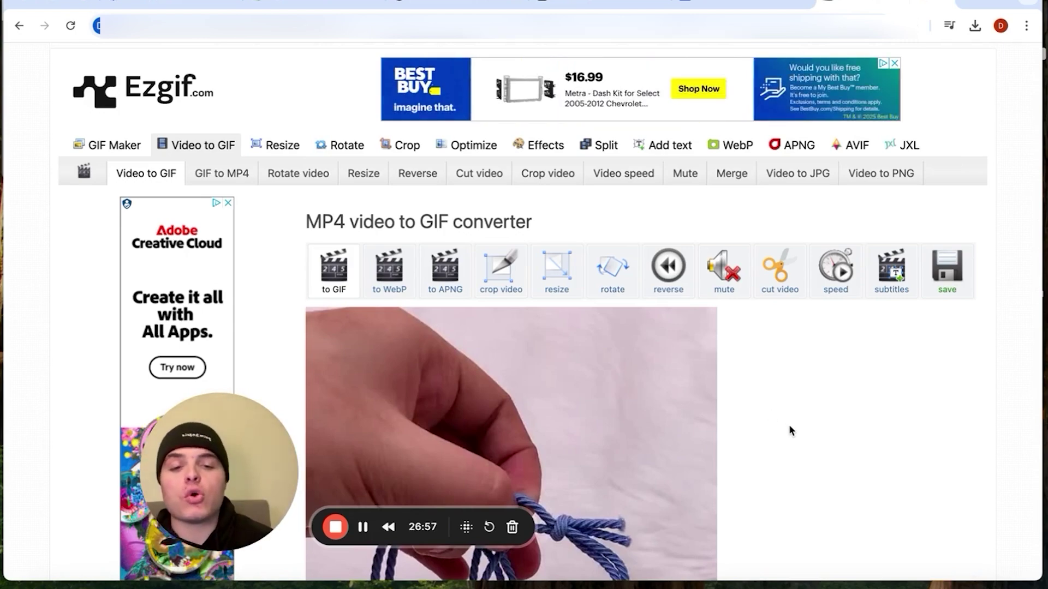
# Crop the video with a square aspect ratio to 576 by 576 px, spanning the full width with a top offset of 236.
pyautogui.scroll(-4, 788, 428)
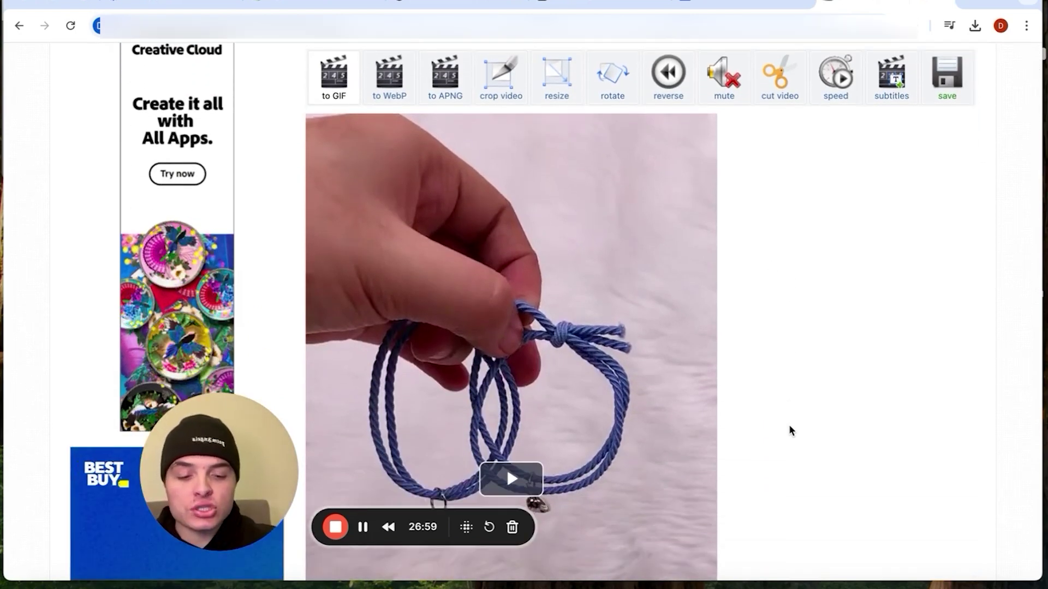
pyautogui.hotkey('ctrl', '-')
pyautogui.hotkey('ctrl', '-')
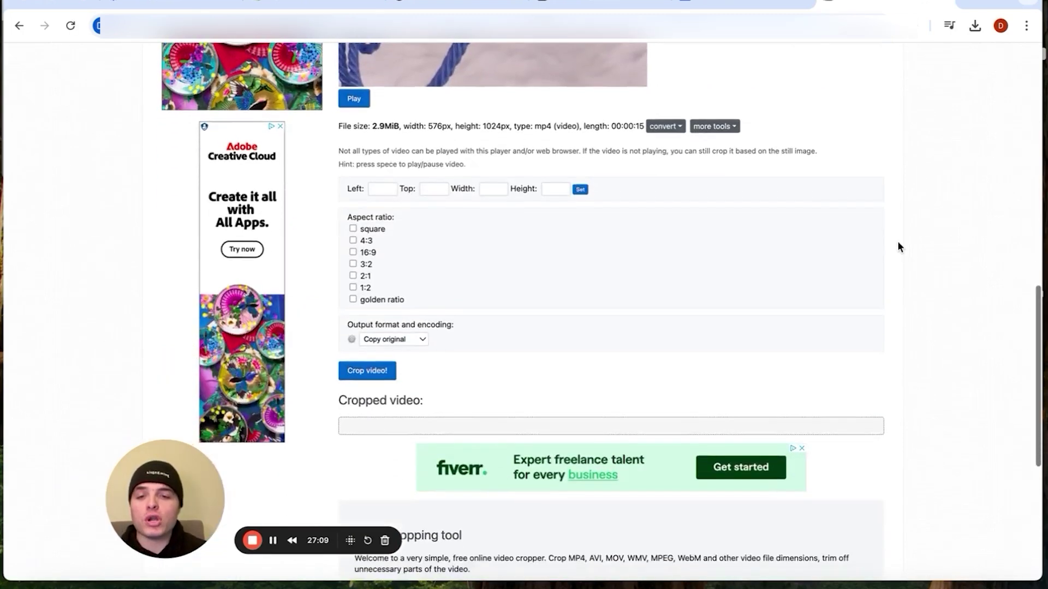
pyautogui.scroll(10, 898, 241)
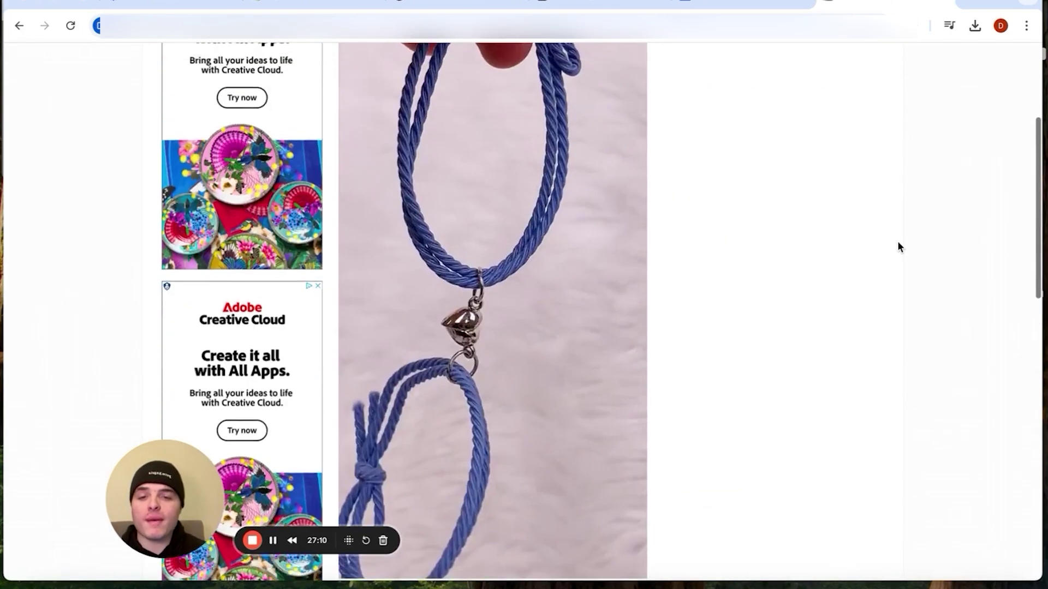
pyautogui.scroll(-5, 897, 241)
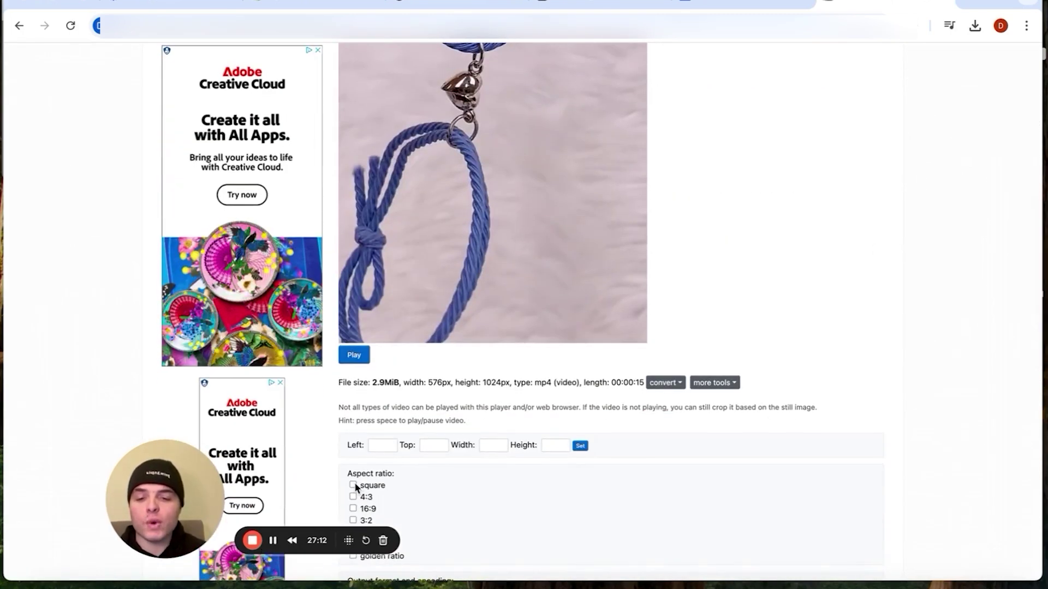
pyautogui.scroll(-2, 769, 224)
pyautogui.scroll(5, 770, 223)
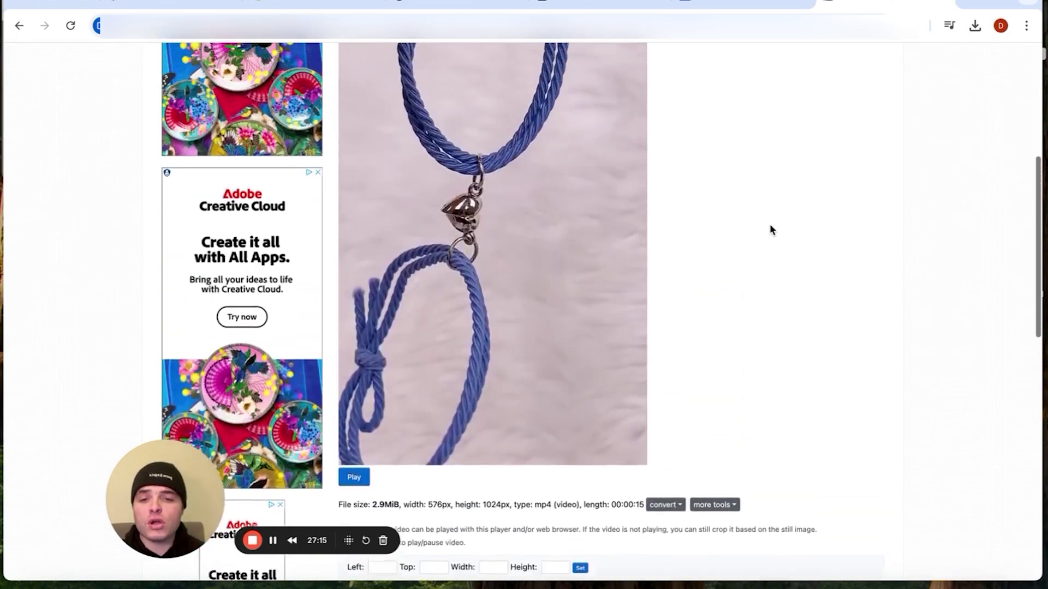
pyautogui.moveTo(345, 111); pyautogui.dragTo(531, 412)
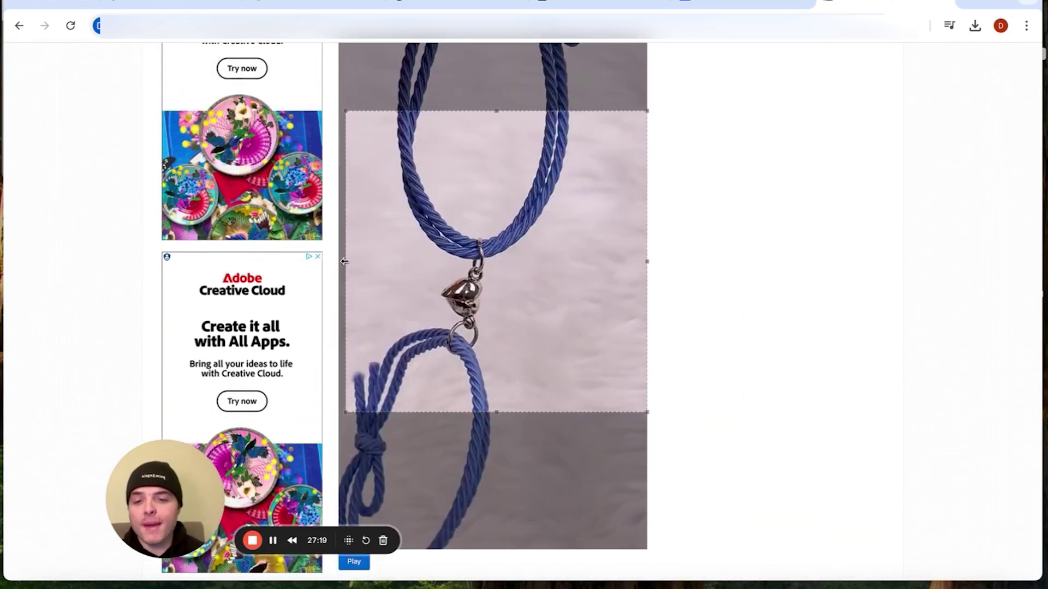
pyautogui.moveTo(345, 262); pyautogui.dragTo(333, 261)
pyautogui.moveTo(393, 271); pyautogui.dragTo(394, 284)
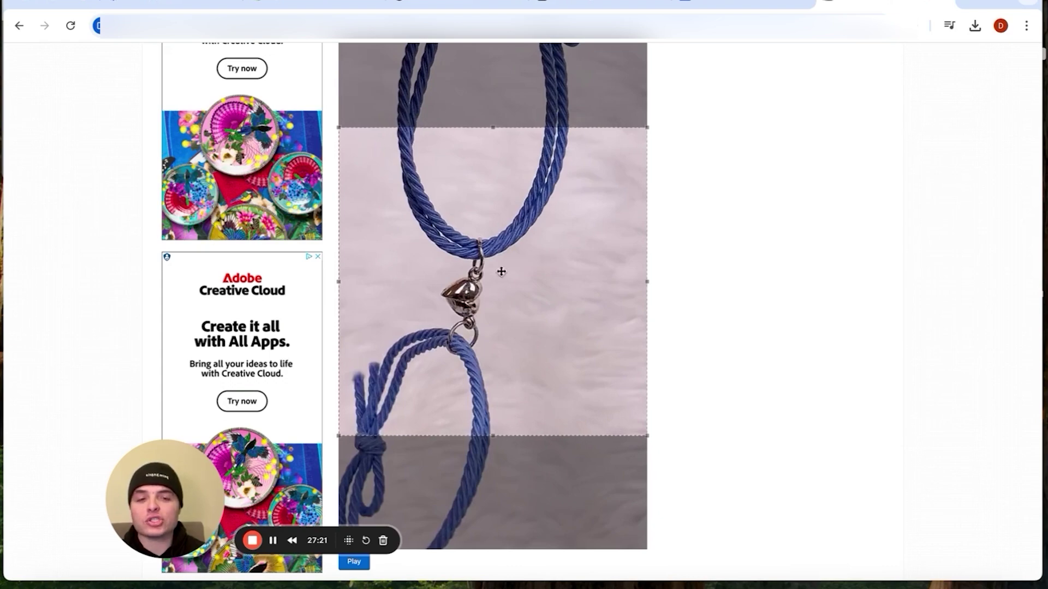
pyautogui.scroll(-8, 876, 354)
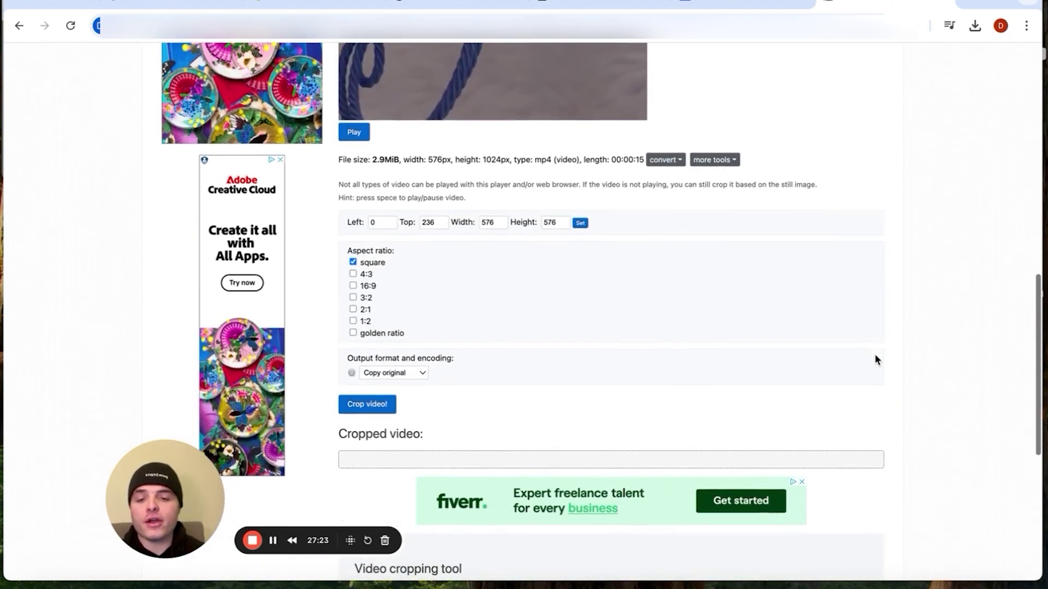
pyautogui.click(390, 404)
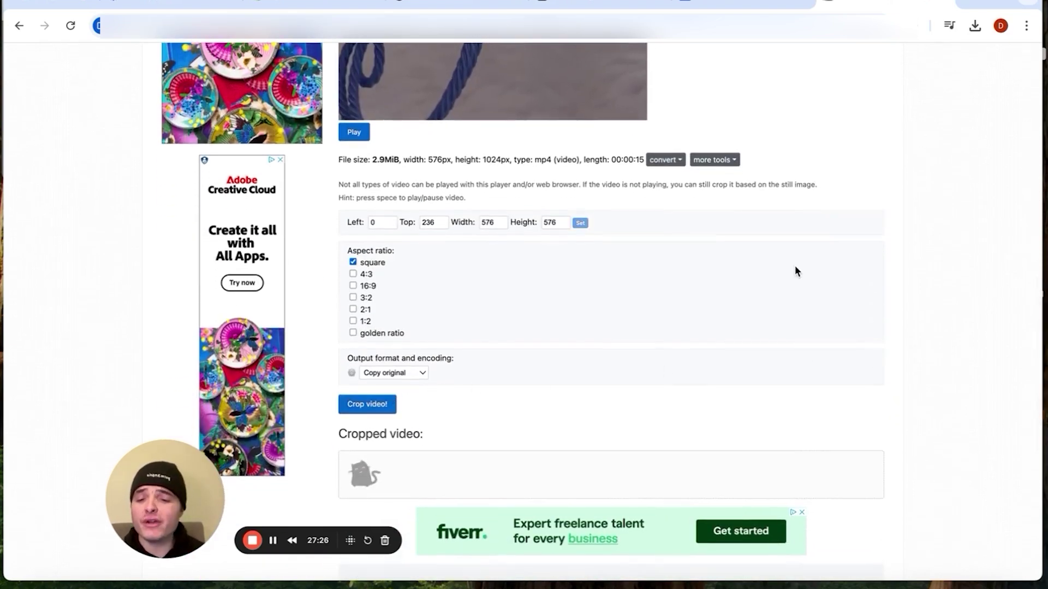
# Play back the cropped video and convert it to a GIF at original size and 10 FPS.
pyautogui.scroll(-5, 808, 264)
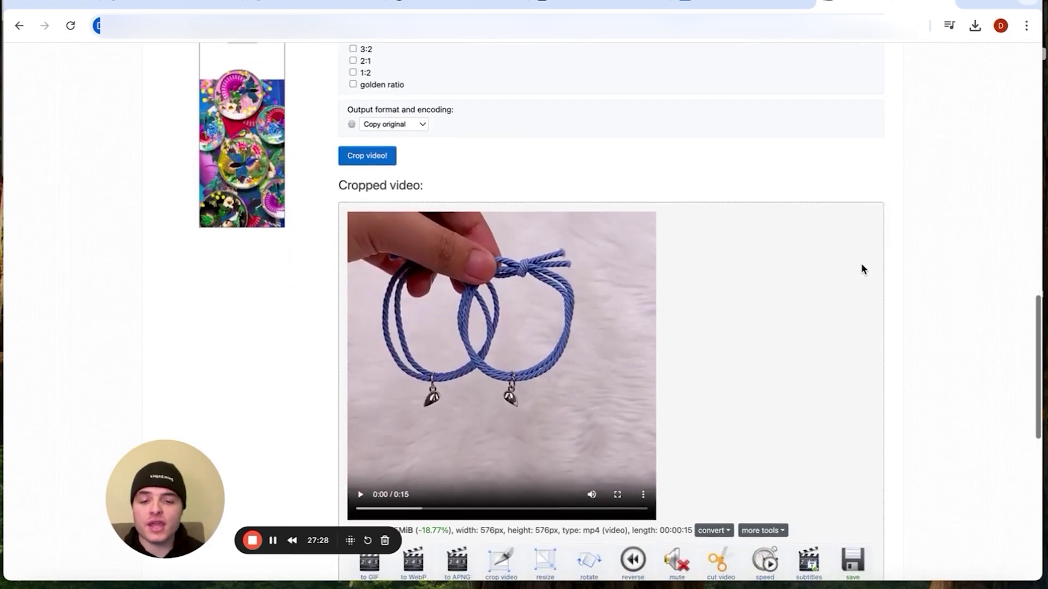
pyautogui.click(361, 494)
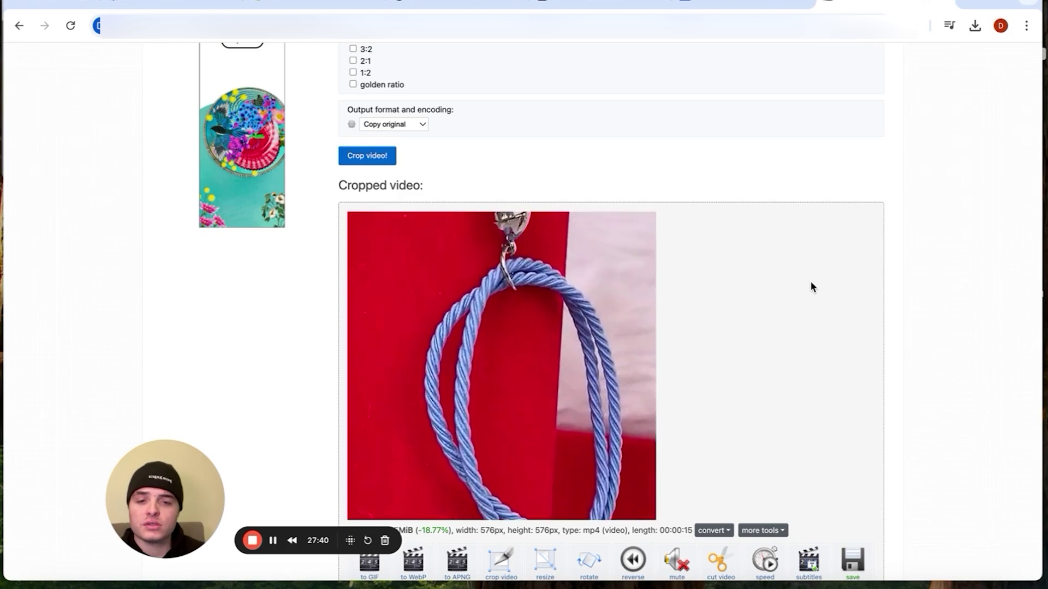
pyautogui.scroll(-2, 810, 281)
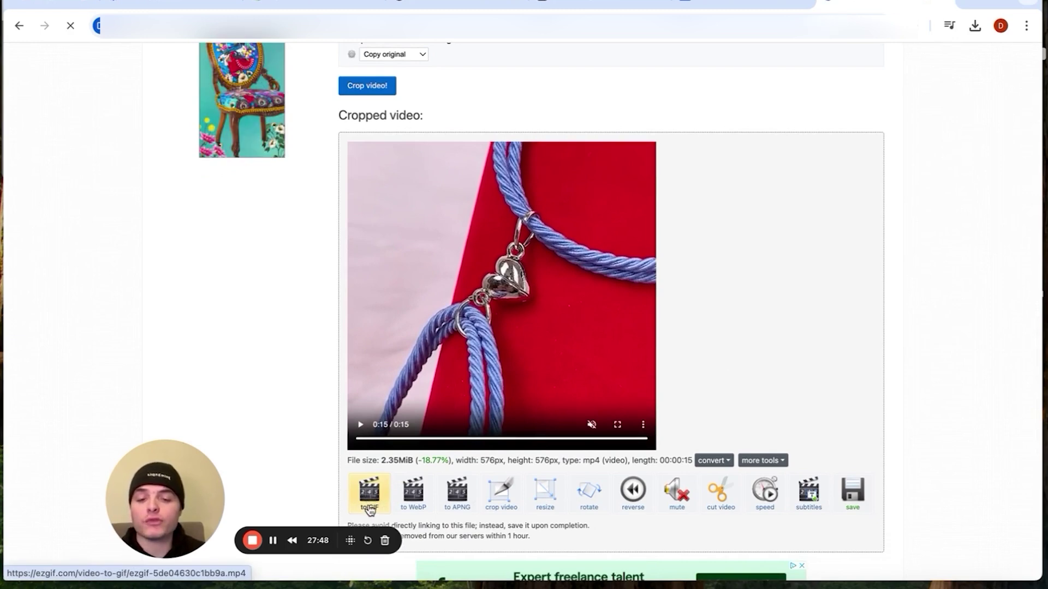
pyautogui.scroll(-2, 582, 407)
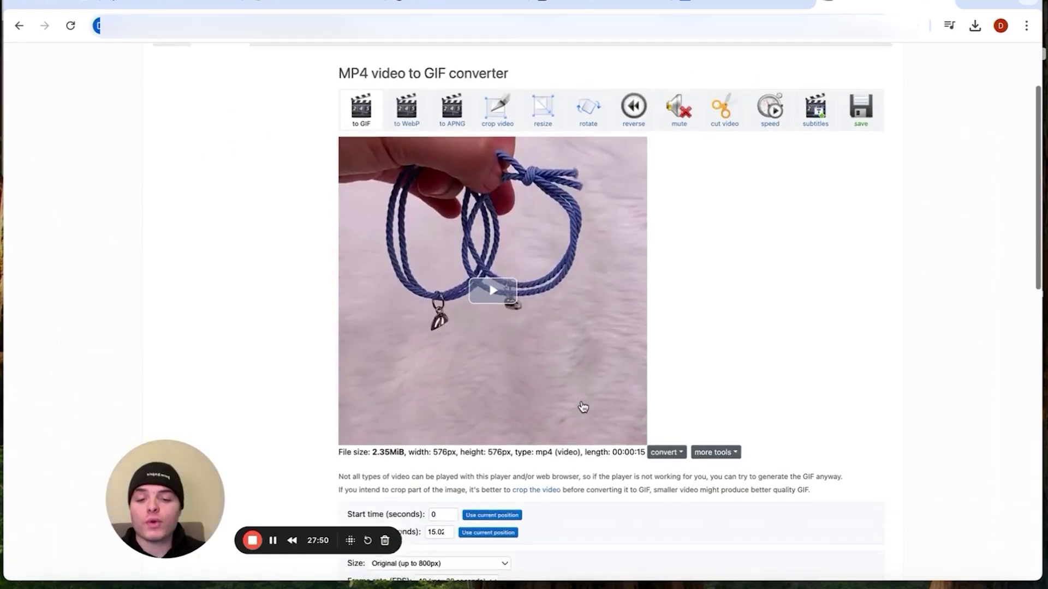
pyautogui.scroll(-3, 581, 406)
pyautogui.click(380, 516)
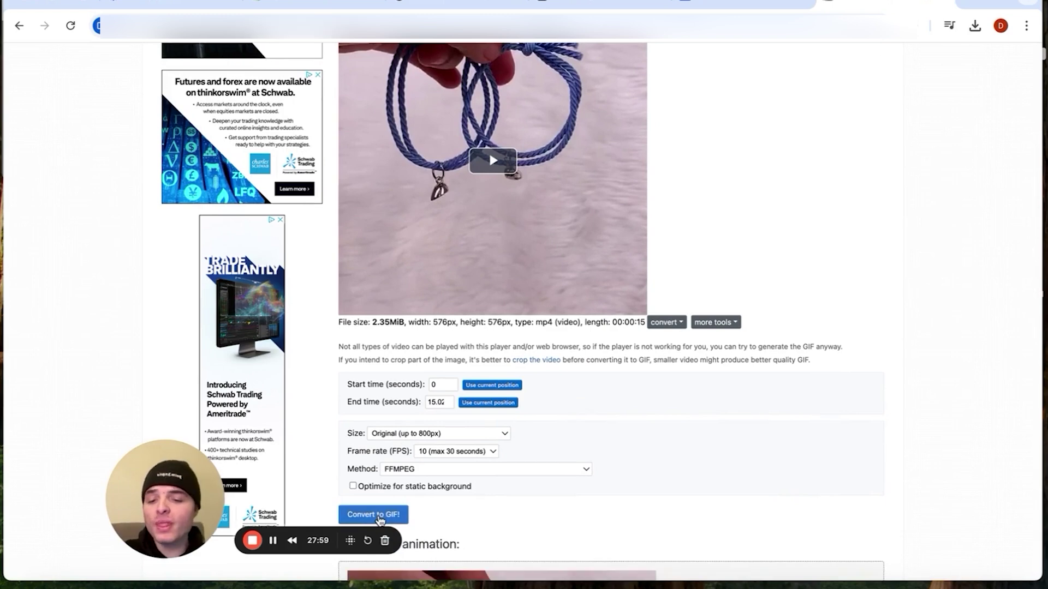
# Optimize the output GIF with the Lossy GIF method at compression level 61.
pyautogui.scroll(-6, 612, 485)
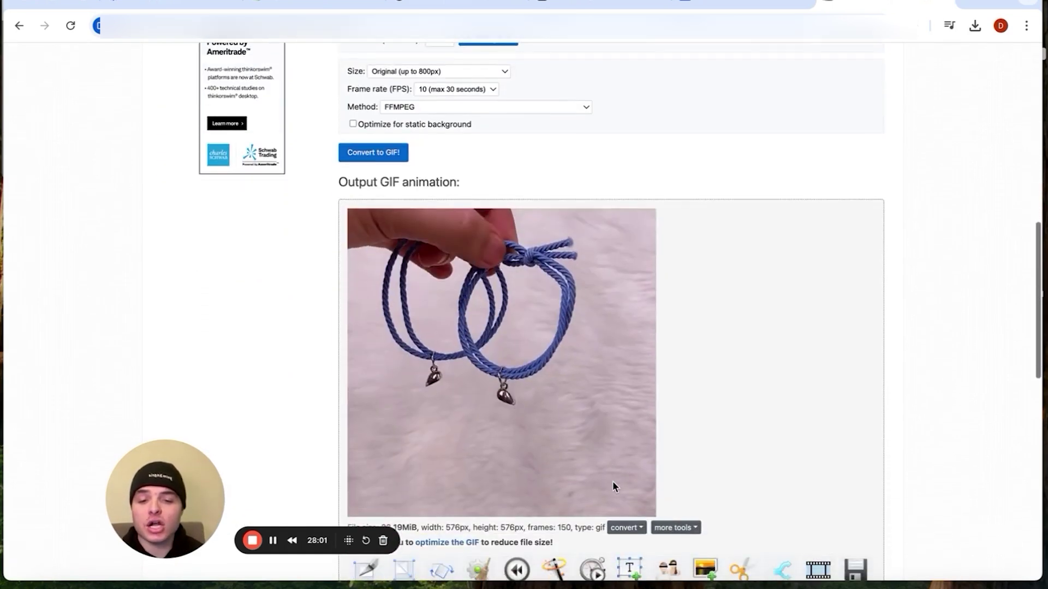
pyautogui.scroll(-1, 597, 409)
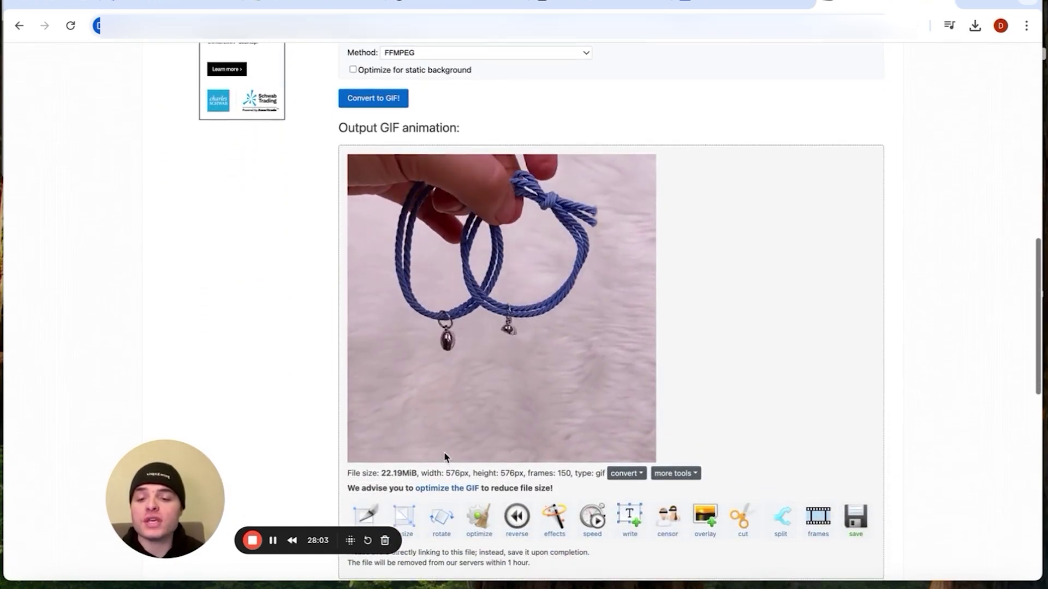
pyautogui.click(448, 488)
pyautogui.scroll(-4, 437, 467)
pyautogui.click(390, 460)
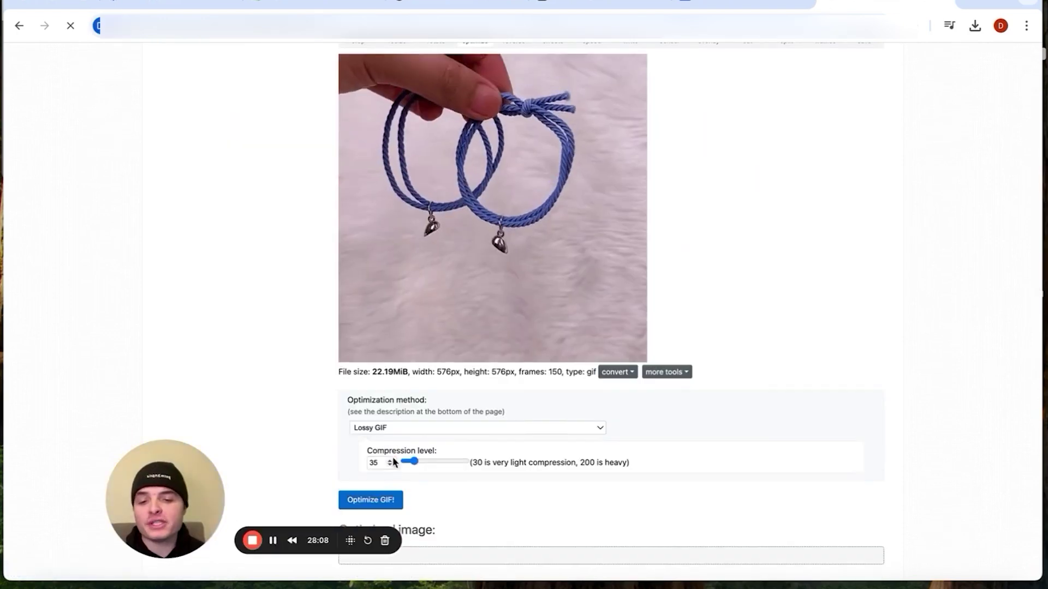
pyautogui.click(390, 460)
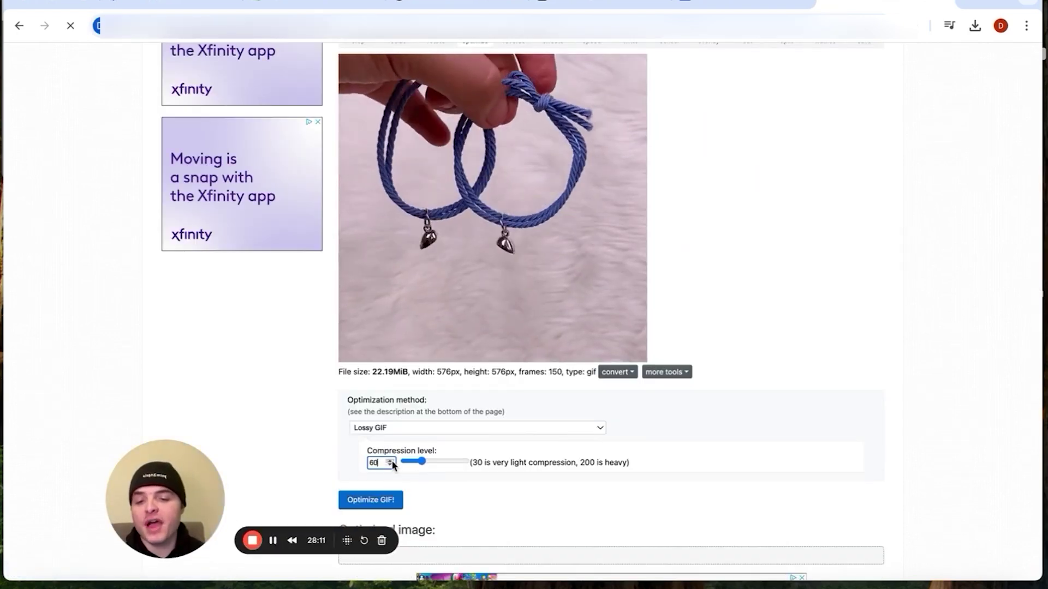
pyautogui.click(382, 500)
pyautogui.scroll(-4, 726, 297)
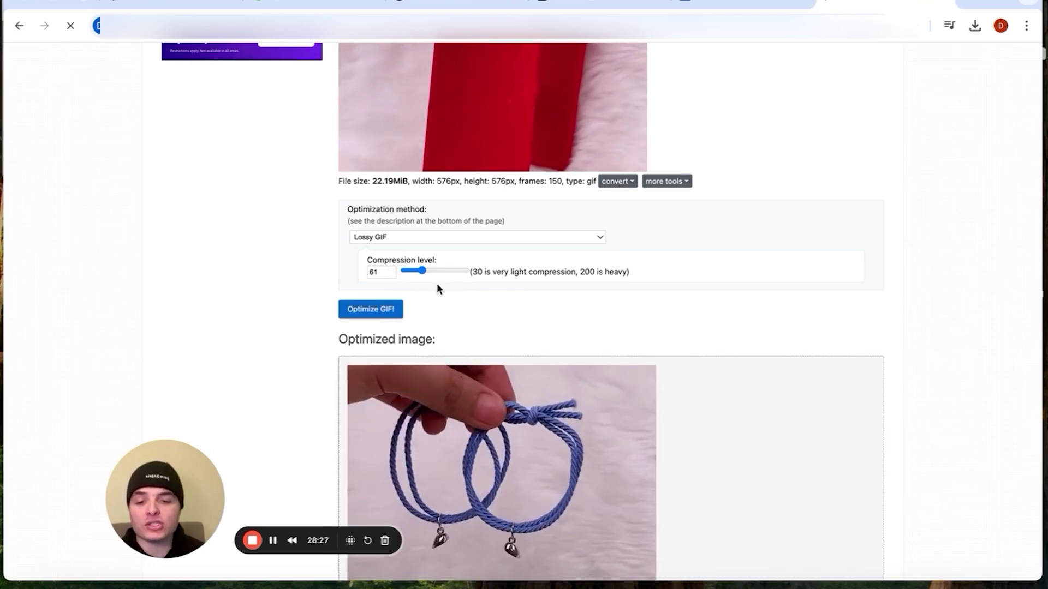
# Save the optimized bracelet GIF to the computer.
pyautogui.scroll(-3, 437, 284)
pyautogui.scroll(-1, 438, 287)
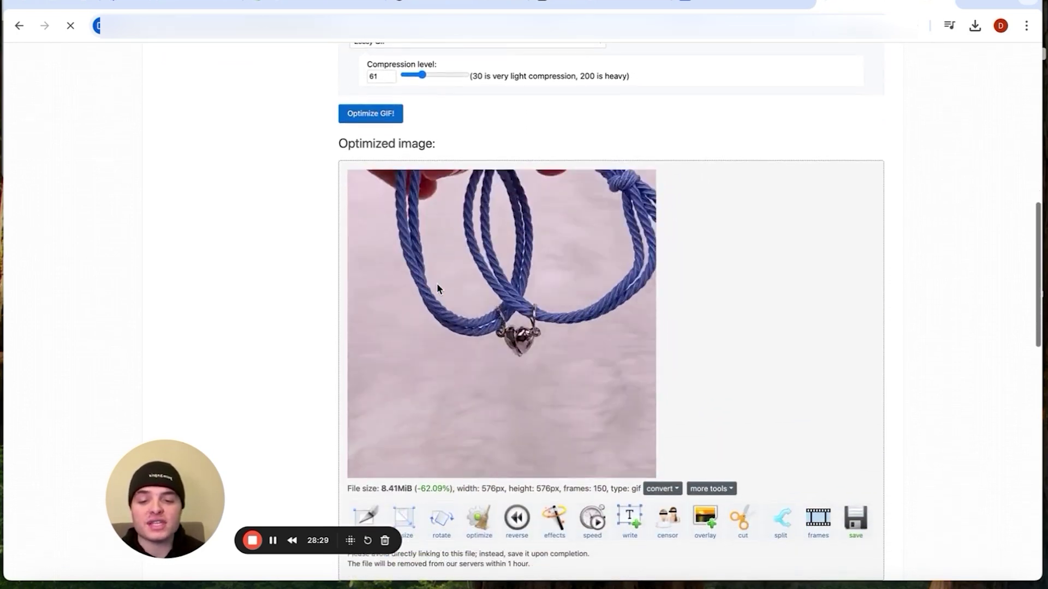
pyautogui.click(855, 528)
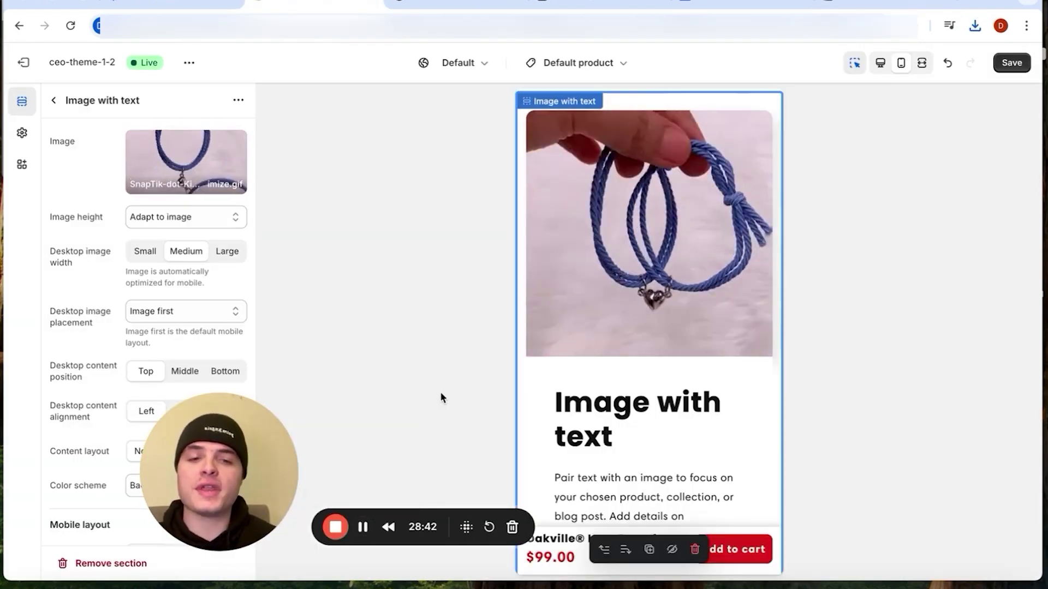
# Review the GIF in the mobile preview of the Image with text section and open that section's heading block.
pyautogui.scroll(4, 691, 315)
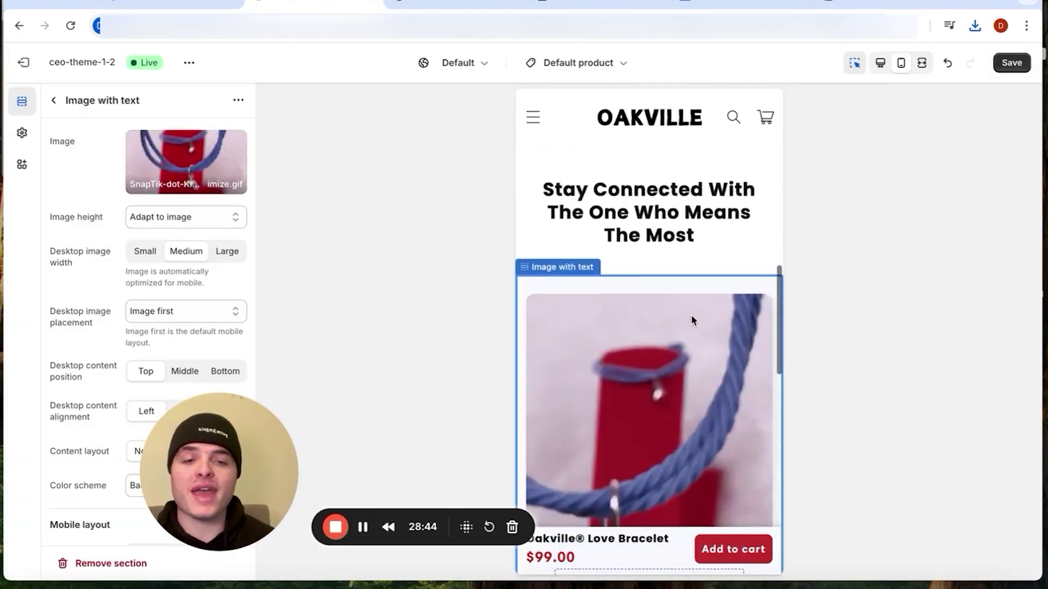
pyautogui.scroll(-3, 691, 314)
pyautogui.scroll(-3, 692, 319)
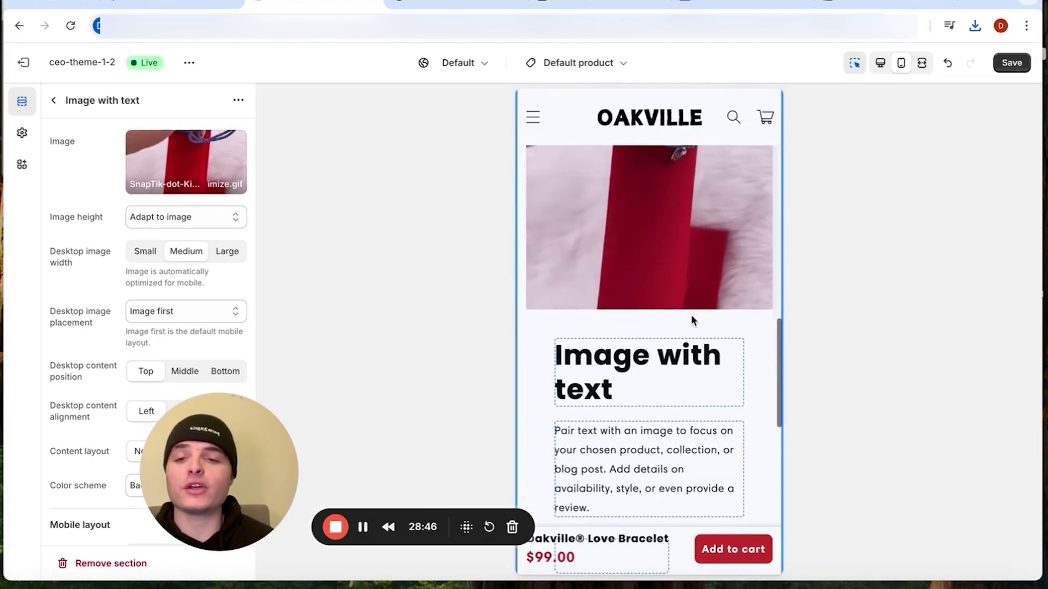
pyautogui.click(54, 100)
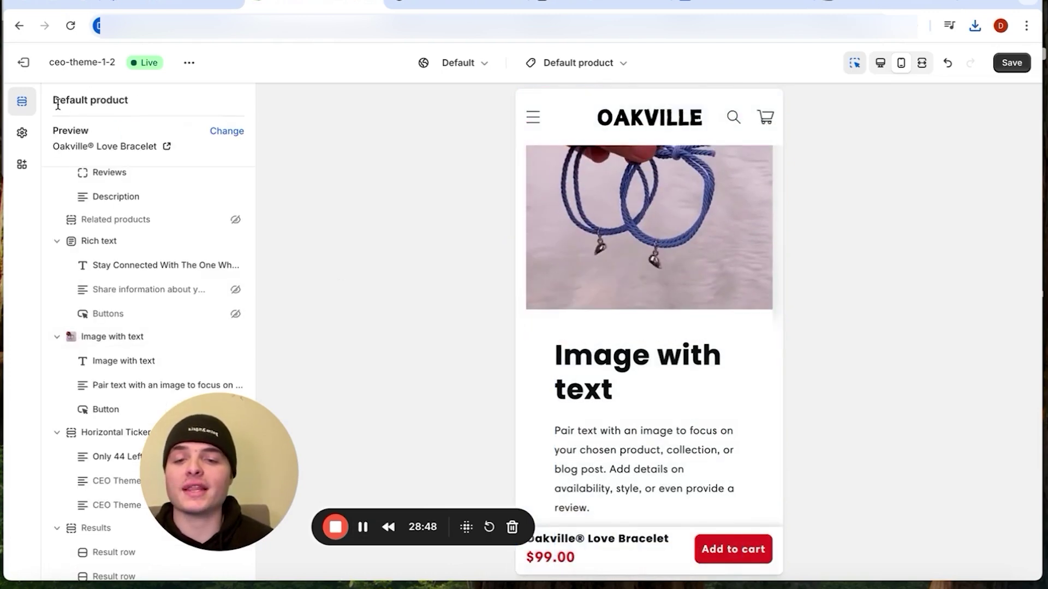
pyautogui.click(138, 363)
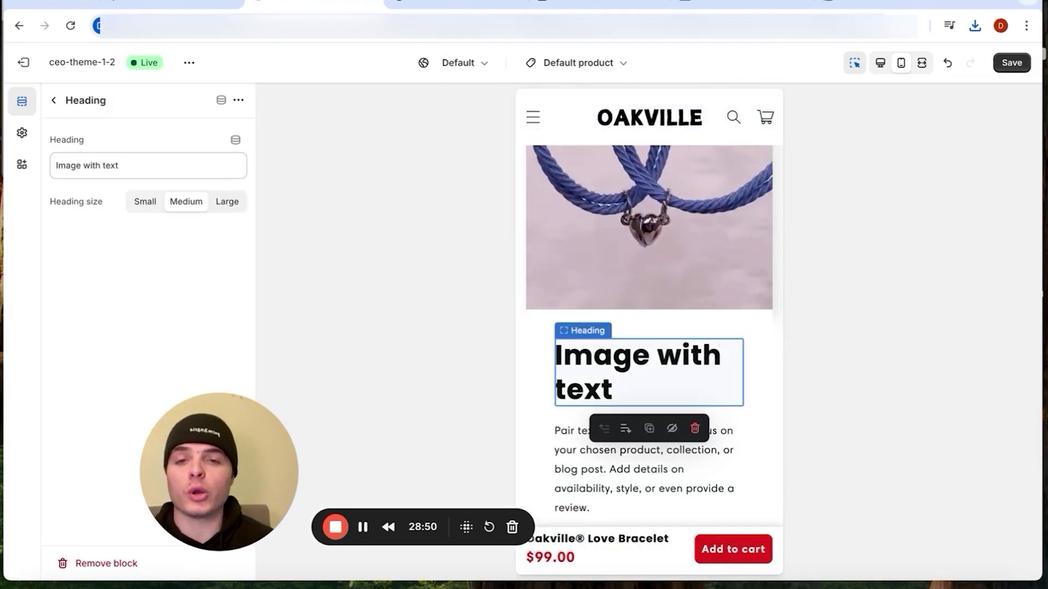
# Switch to ChatGPT and request a totally new headline following the same requirements, placed under an image with text on our landing page.
pyautogui.click(483, 3)
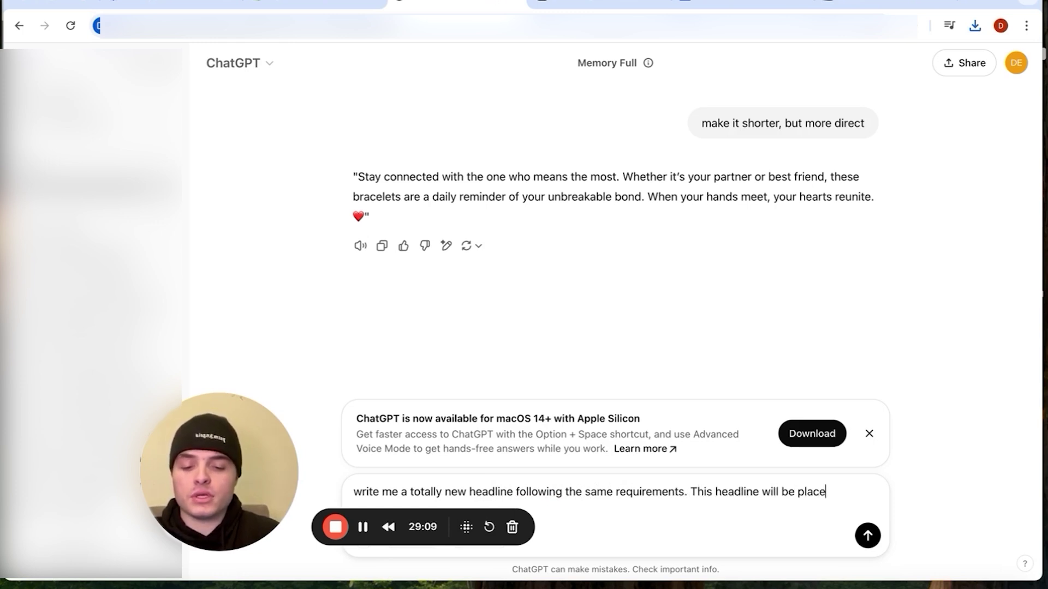
pyautogui.write('er an image with text on o')
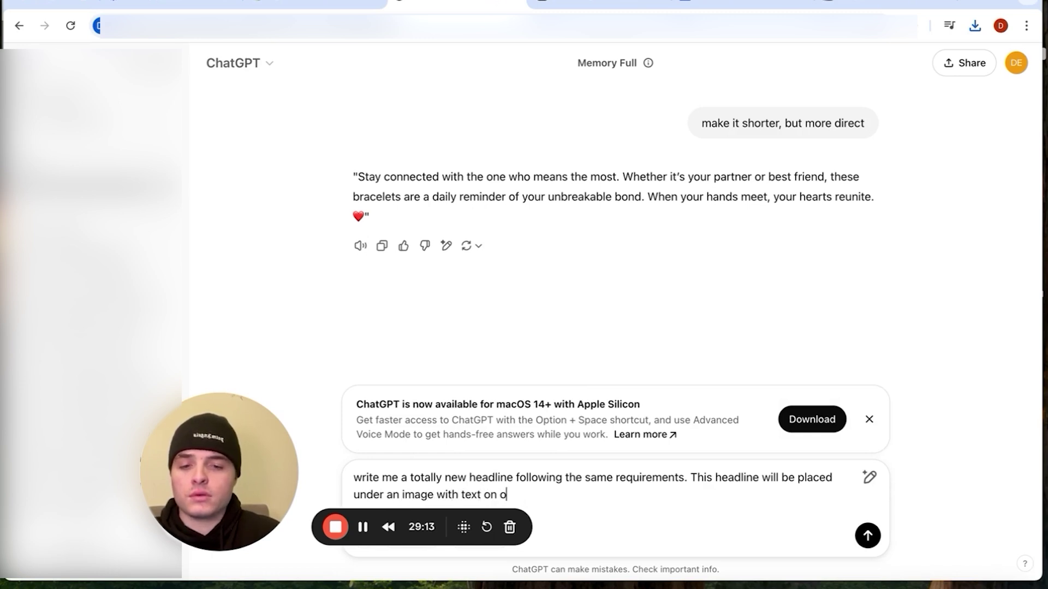
pyautogui.press('Return')
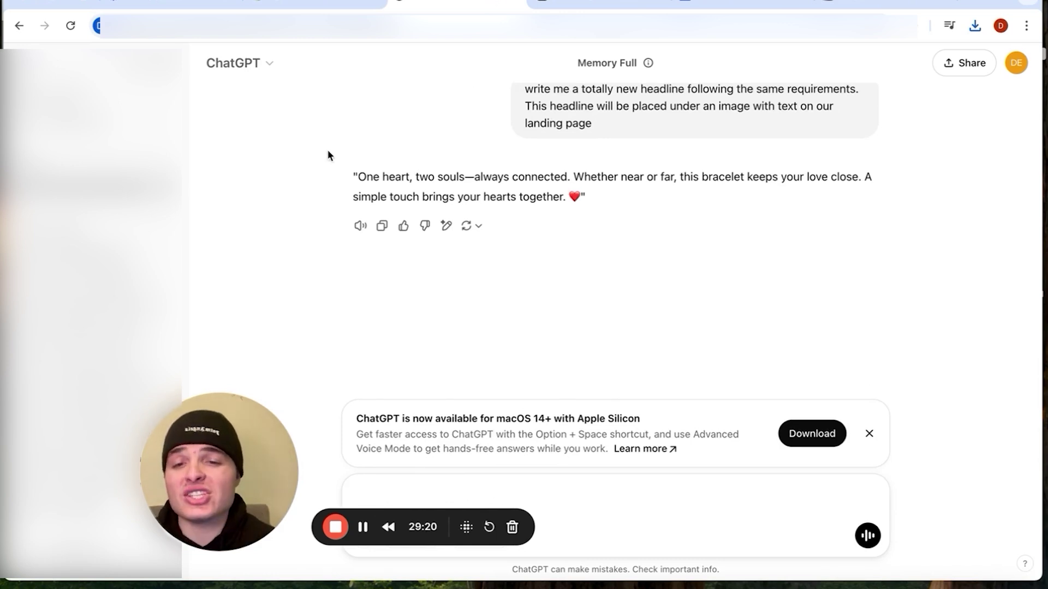
# Copy "One heart, two souls—always connected" from the ChatGPT reply and replace the Shopify section's placeholder heading with it.
pyautogui.moveTo(364, 189); pyautogui.dragTo(571, 189)
pyautogui.hotkey('ctrl', 'c')
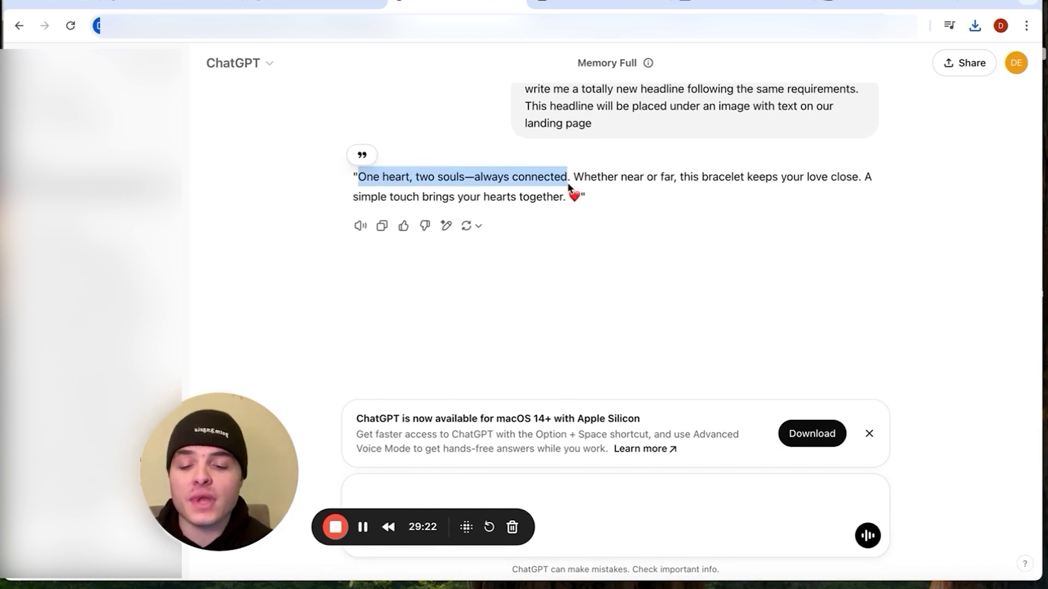
pyautogui.click(335, 8)
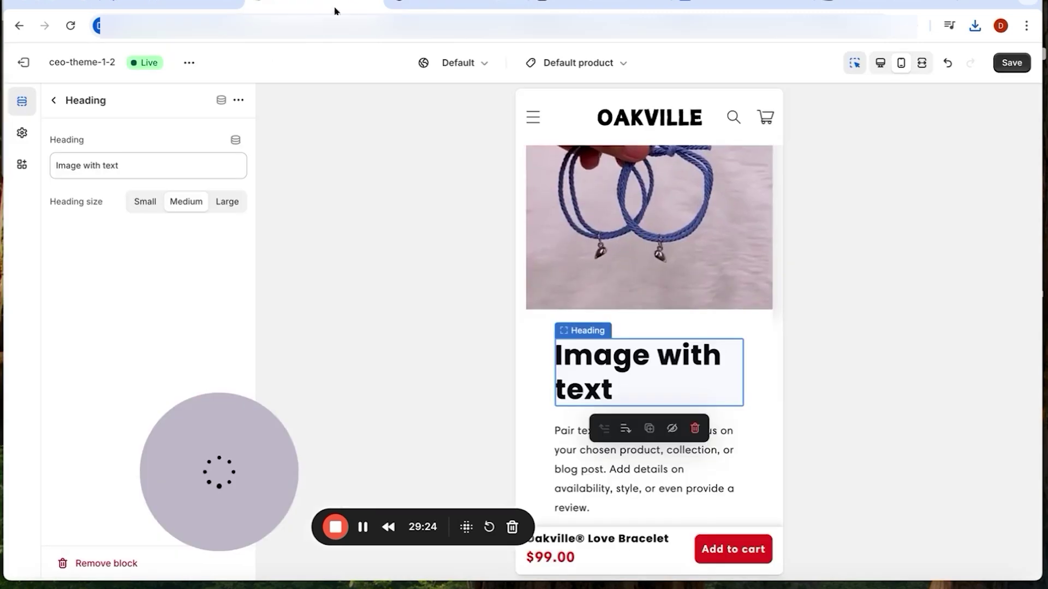
pyautogui.moveTo(145, 164); pyautogui.dragTo(44, 160)
pyautogui.press('BackSpace')
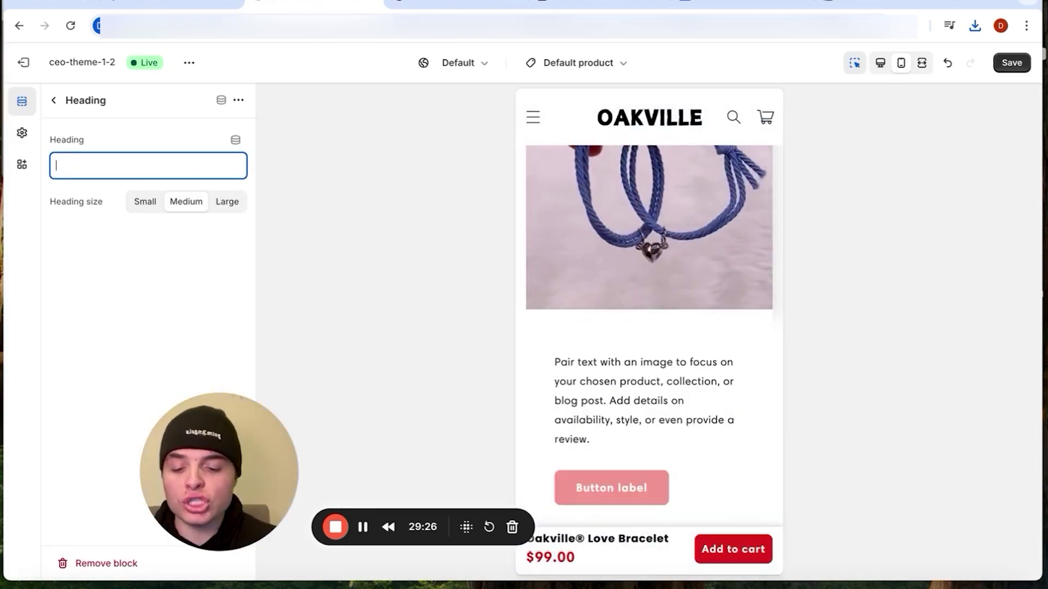
pyautogui.hotkey('ctrl', 'v')
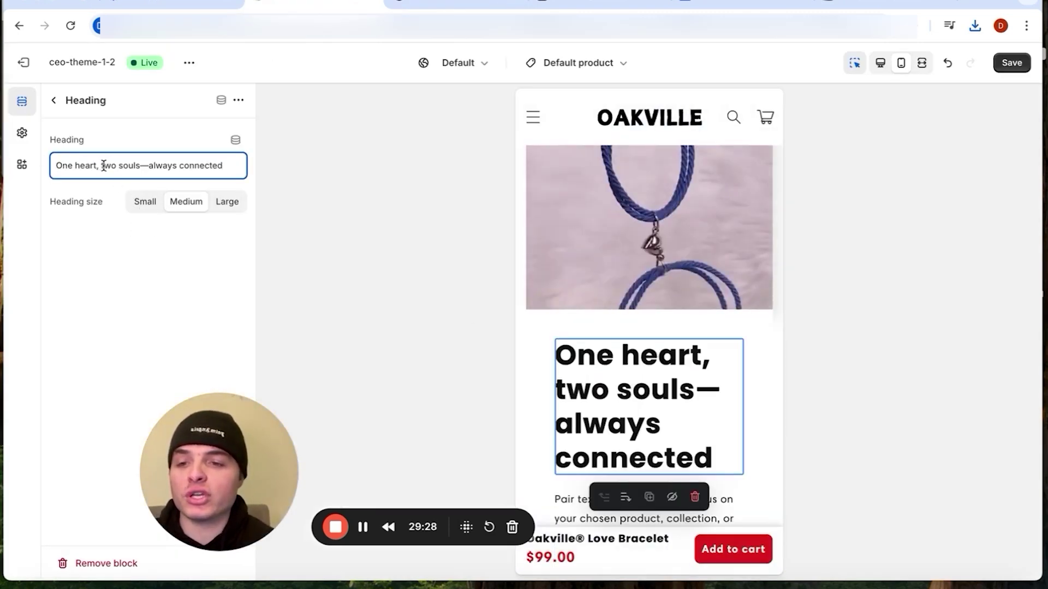
# Capitalize the heading's words so that it reads "One Heart, Two Souls—Always Connected".
pyautogui.click(81, 165)
pyautogui.press('BackSpace')
pyautogui.write('H')
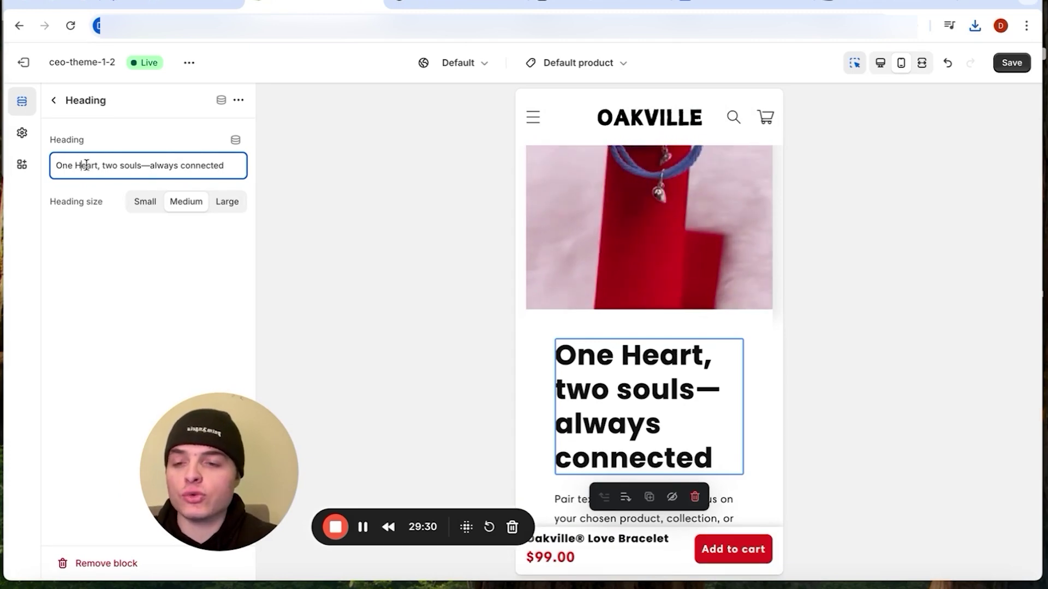
pyautogui.click(107, 165)
pyautogui.press('BackSpace')
pyautogui.write('Two ')
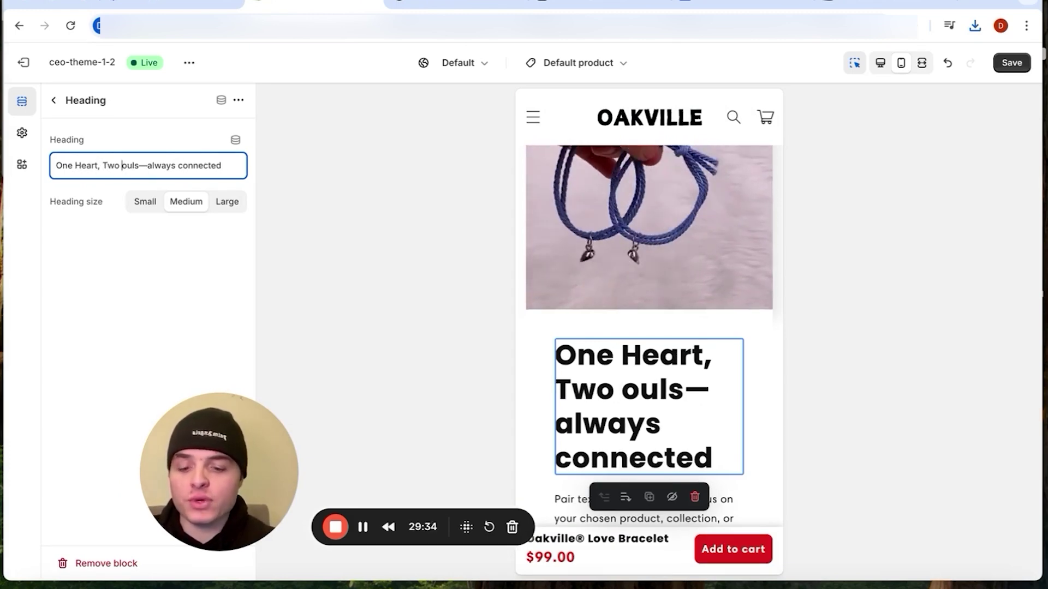
pyautogui.write('S')
pyautogui.click(158, 165)
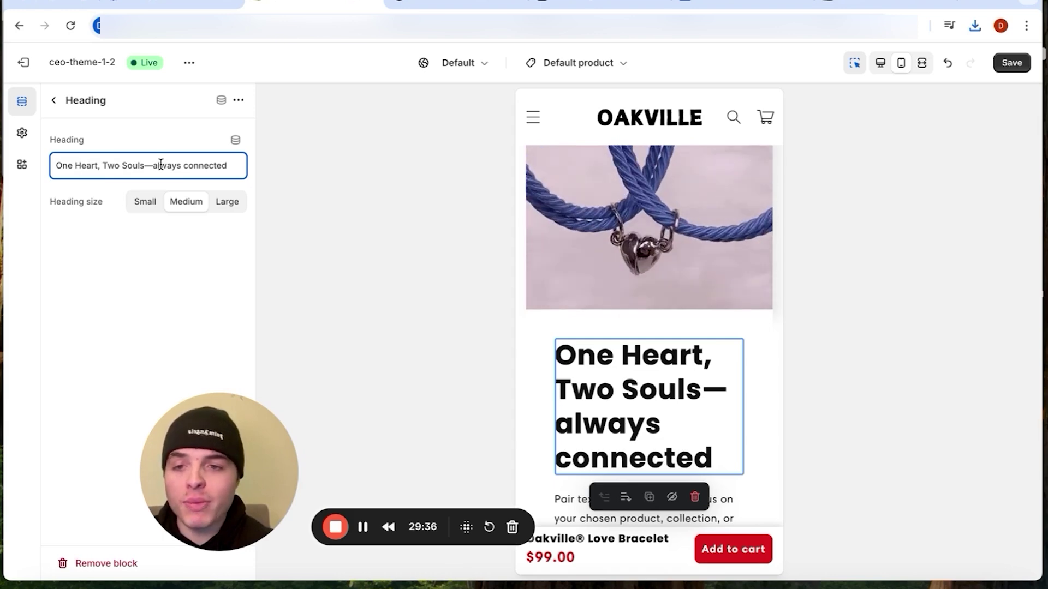
pyautogui.press('BackSpace')
pyautogui.write('A')
pyautogui.click(189, 165)
pyautogui.press('BackSpace')
pyautogui.write('C')
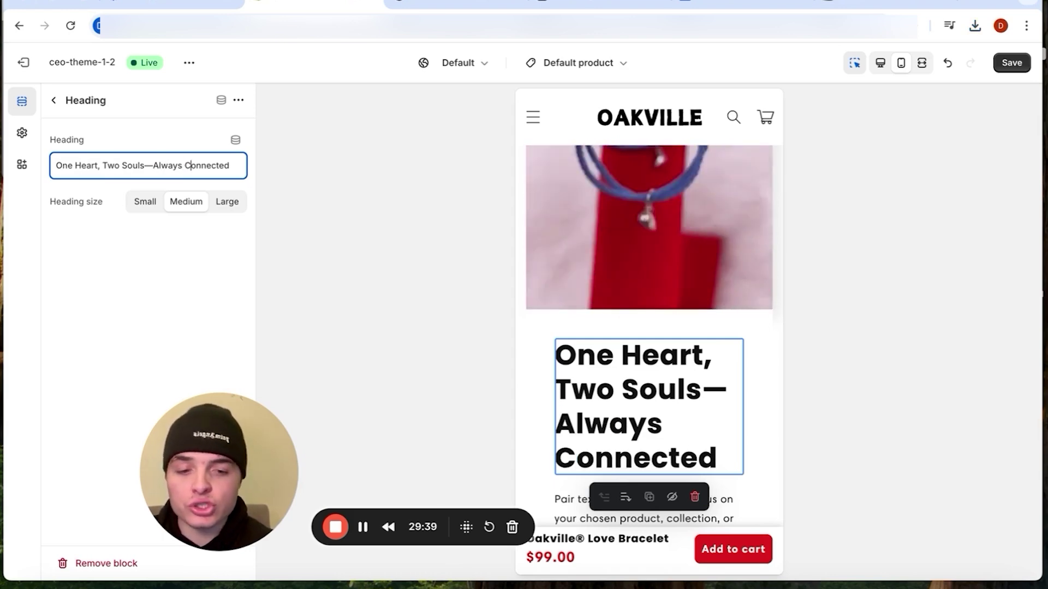
# Replace the dash in the heading with a space and set the heading size to Small.
pyautogui.press('BackSpace')
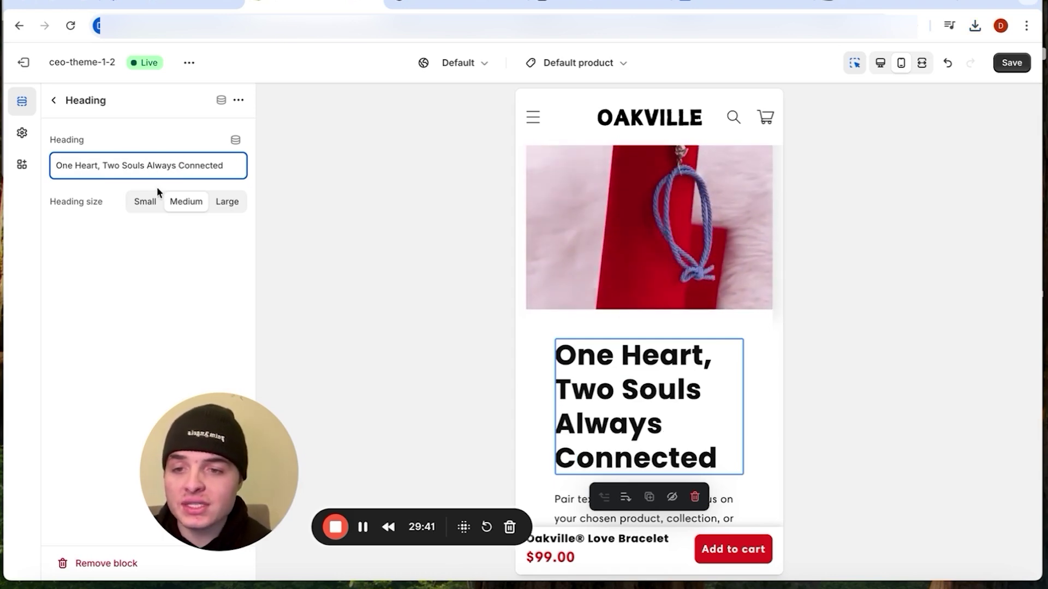
pyautogui.click(145, 201)
pyautogui.click(53, 100)
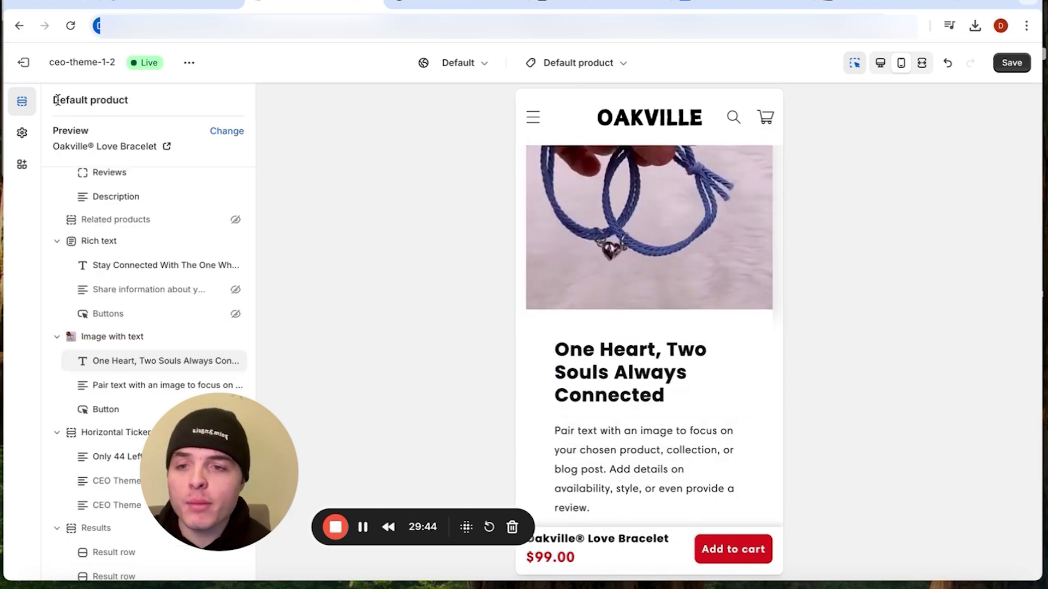
# Set the Image with text section's desktop content to Middle and Center, center its mobile content, and save the theme.
pyautogui.click(125, 341)
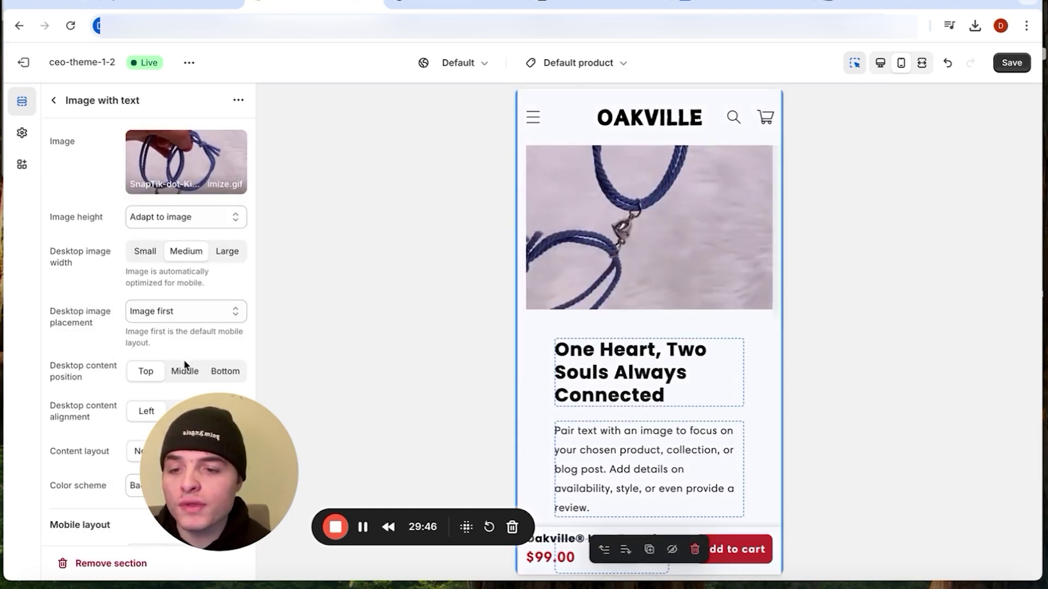
pyautogui.scroll(-3, 186, 368)
pyautogui.click(187, 284)
pyautogui.scroll(-3, 189, 286)
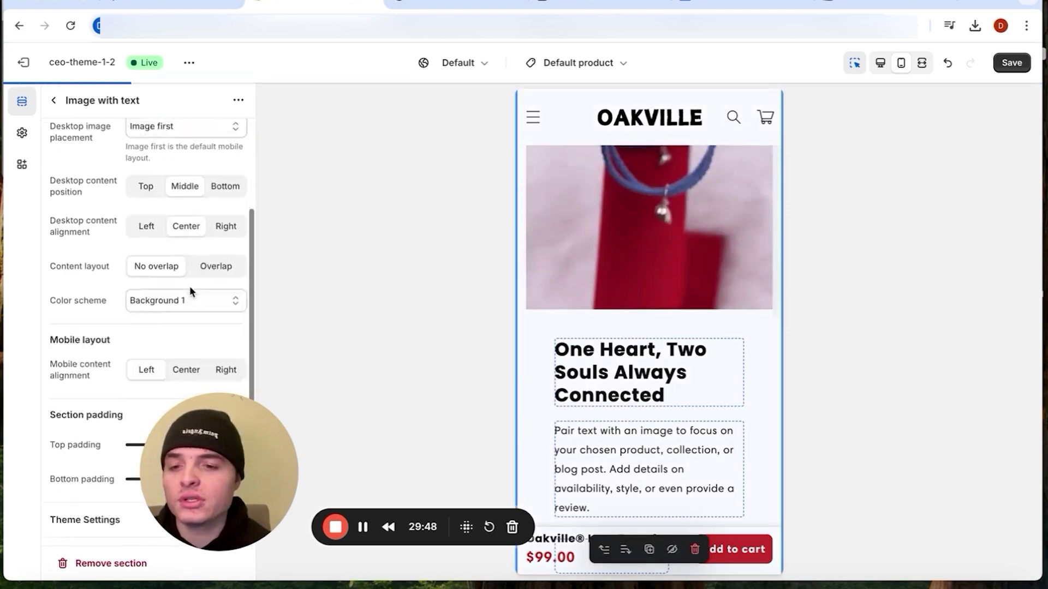
pyautogui.click(185, 333)
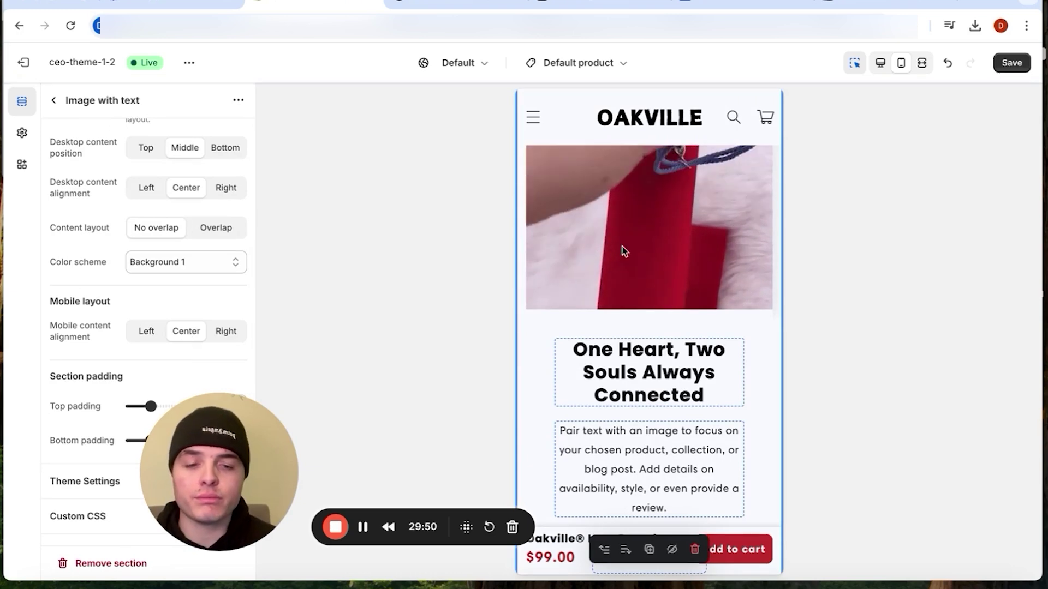
pyautogui.click(1011, 69)
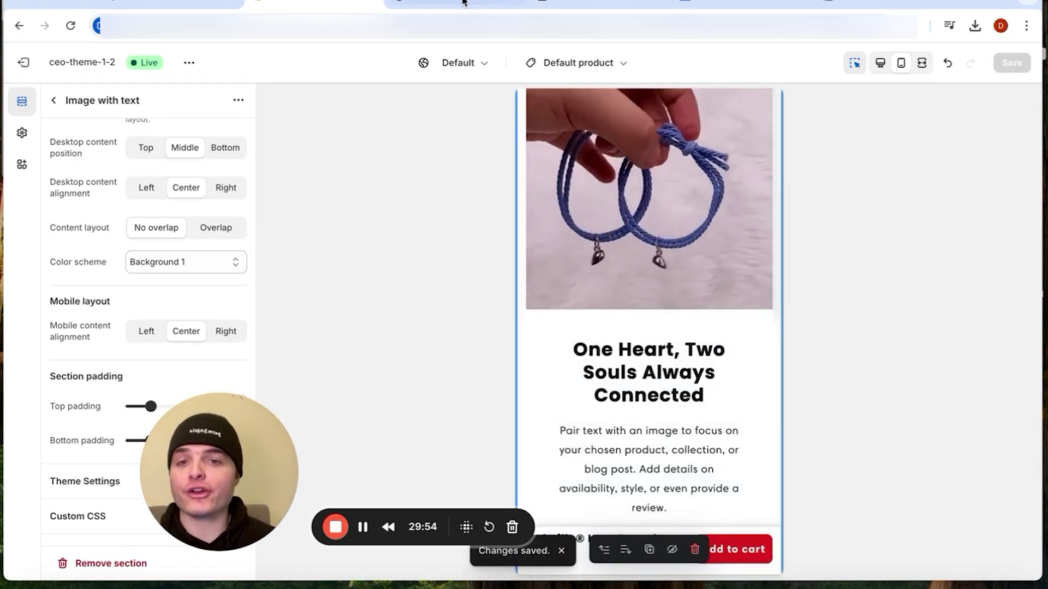
# Open the section's text block and ask ChatGPT for 2-4 emotionally driven sentences of copy to go under this headline on the landing page.
pyautogui.click(54, 100)
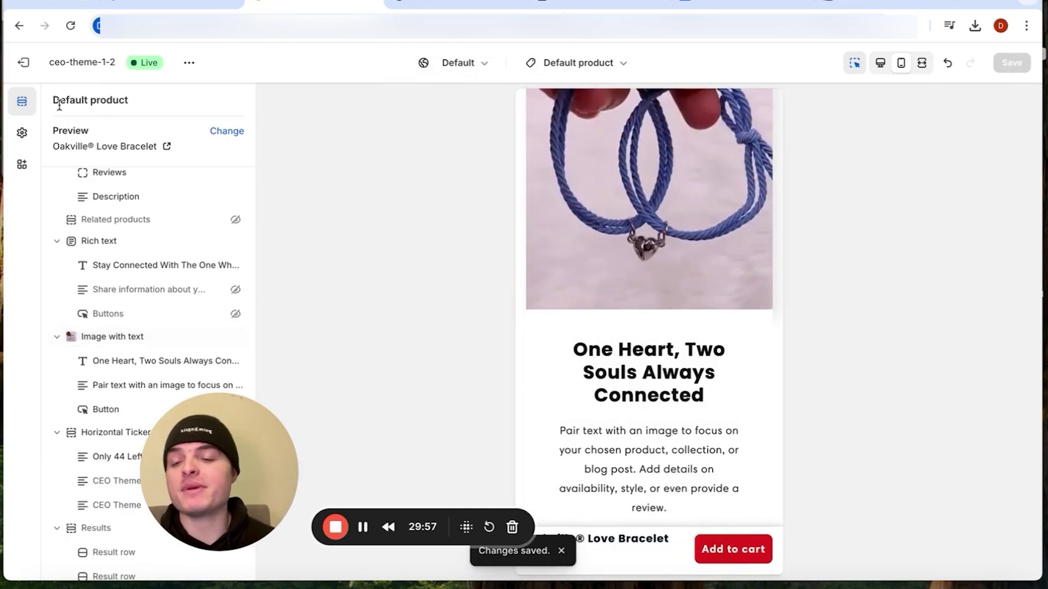
pyautogui.click(133, 384)
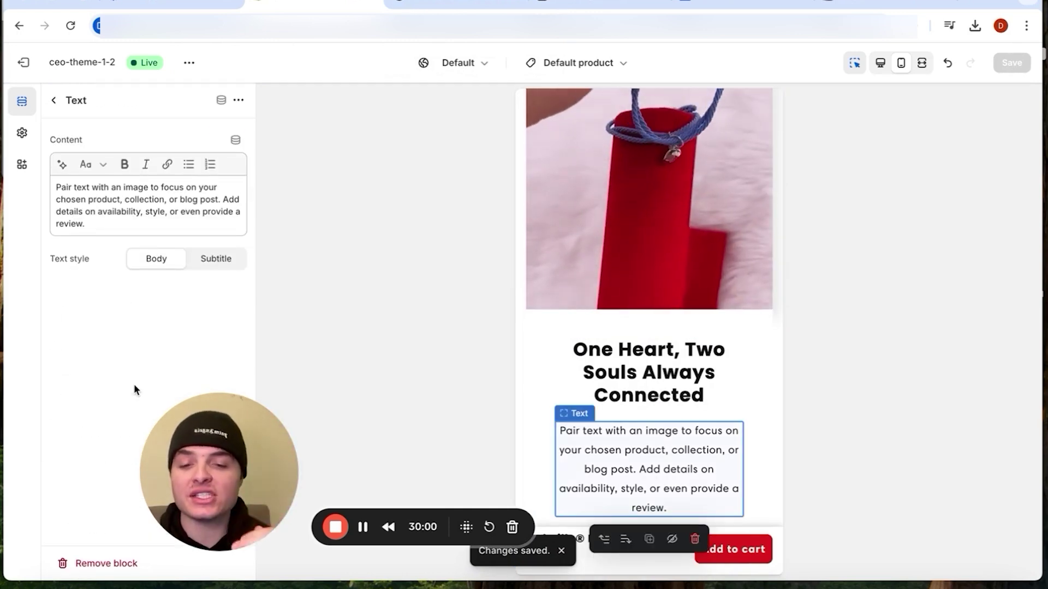
pyautogui.click(468, 7)
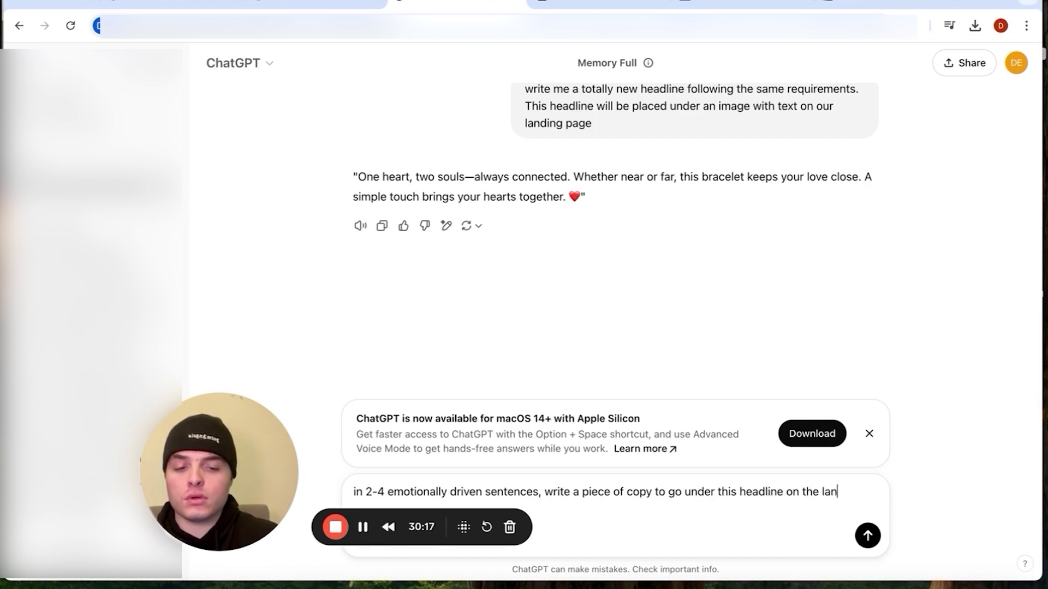
pyautogui.write('ding page')
pyautogui.press('Return')
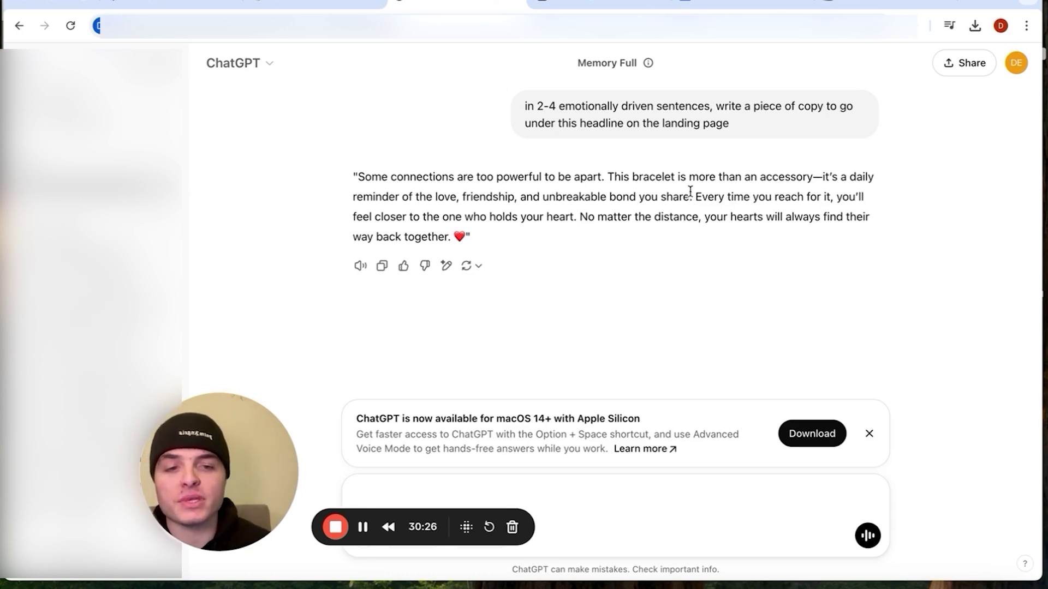
# In the Shopify theme editor, replace the text under "One Heart, Two Souls Always Connected" with ChatGPT's copy from "Some connections" through "bond you share".
pyautogui.moveTo(689, 202); pyautogui.dragTo(498, 173)
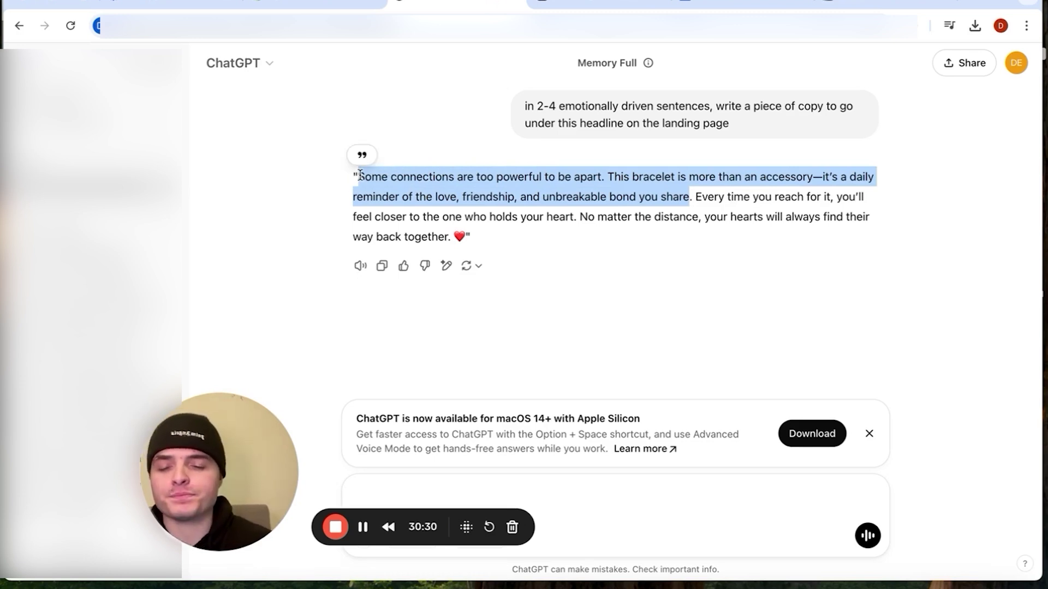
pyautogui.click(252, 188)
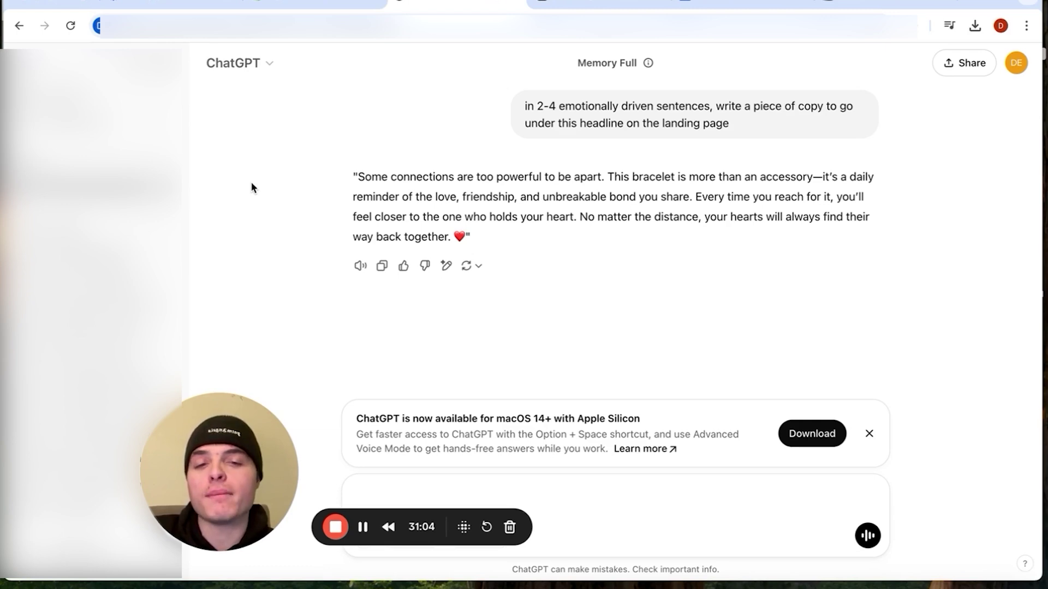
pyautogui.click(314, 4)
pyautogui.moveTo(98, 217); pyautogui.dragTo(55, 187)
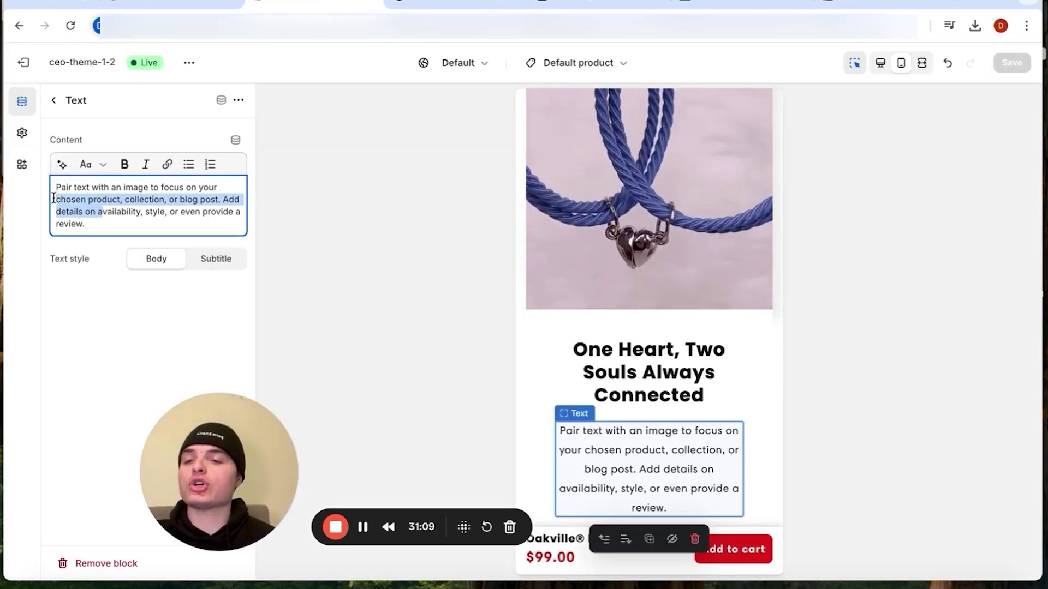
pyautogui.click(99, 219)
pyautogui.moveTo(99, 223); pyautogui.dragTo(48, 185)
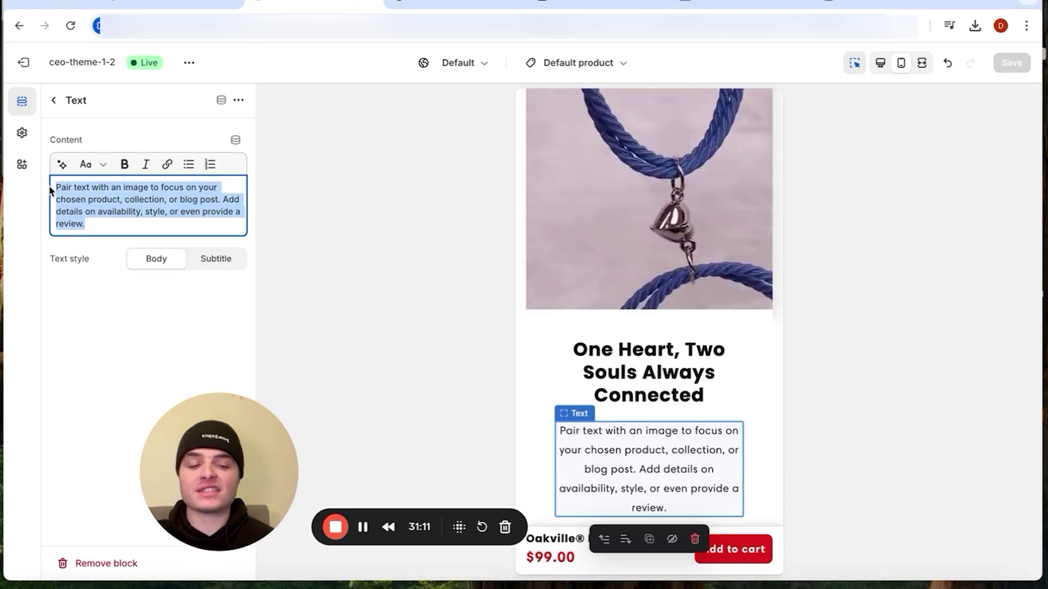
pyautogui.press('BackSpace')
pyautogui.write('Some connections are too powerful to be apart. This bracelet is more than an accessory—it’s a daily reminder of the love, friendship, and unbreakable bond you share')
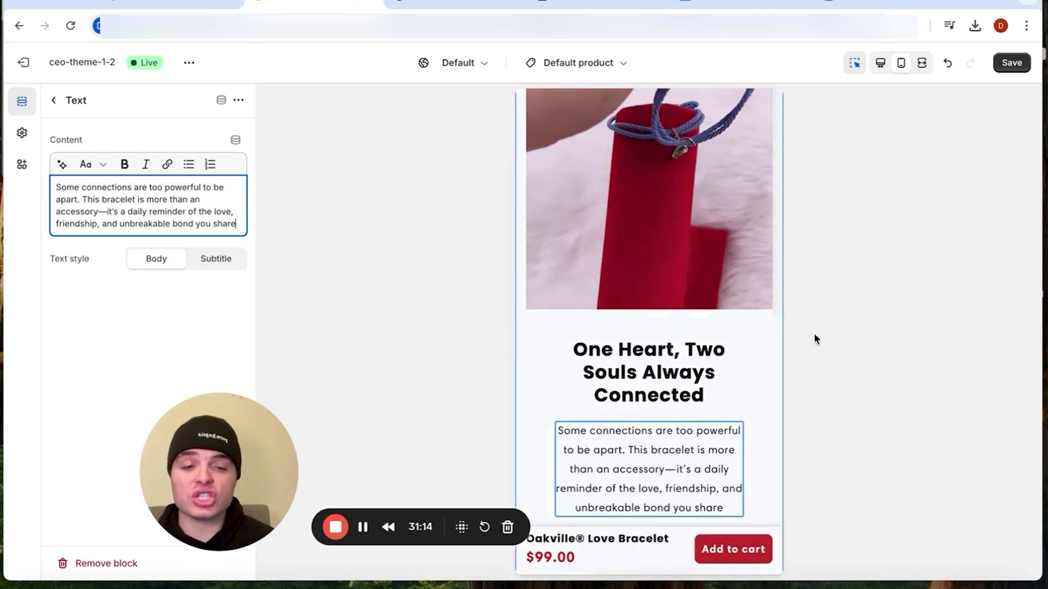
# Replace the dash after "accessory" with a comma, bold "This bracelet is more than an accessory", and save.
pyautogui.click(99, 212)
pyautogui.press('Delete')
pyautogui.write(',')
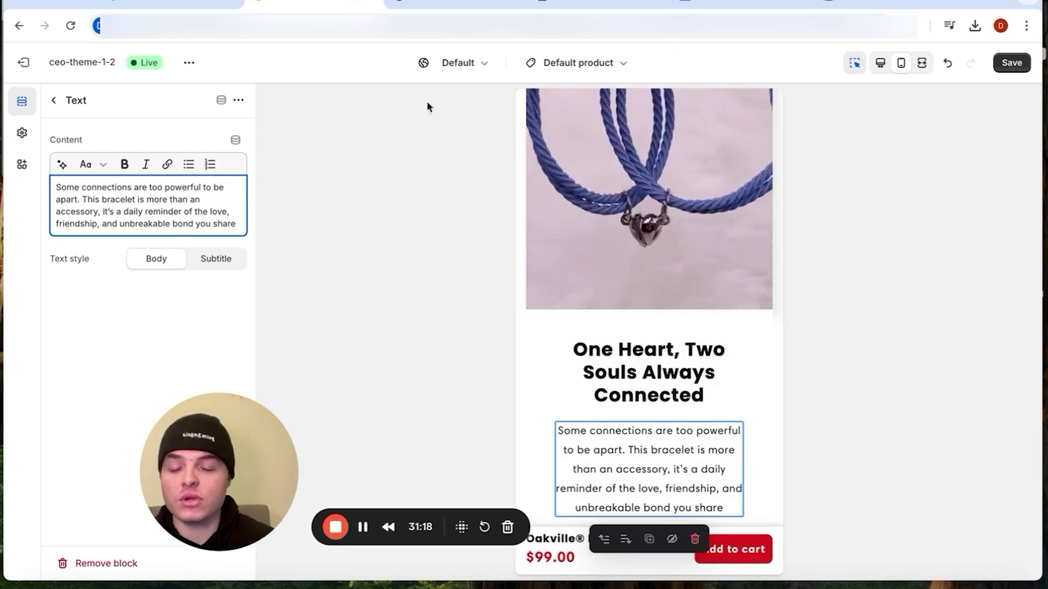
pyautogui.moveTo(82, 199); pyautogui.dragTo(98, 211)
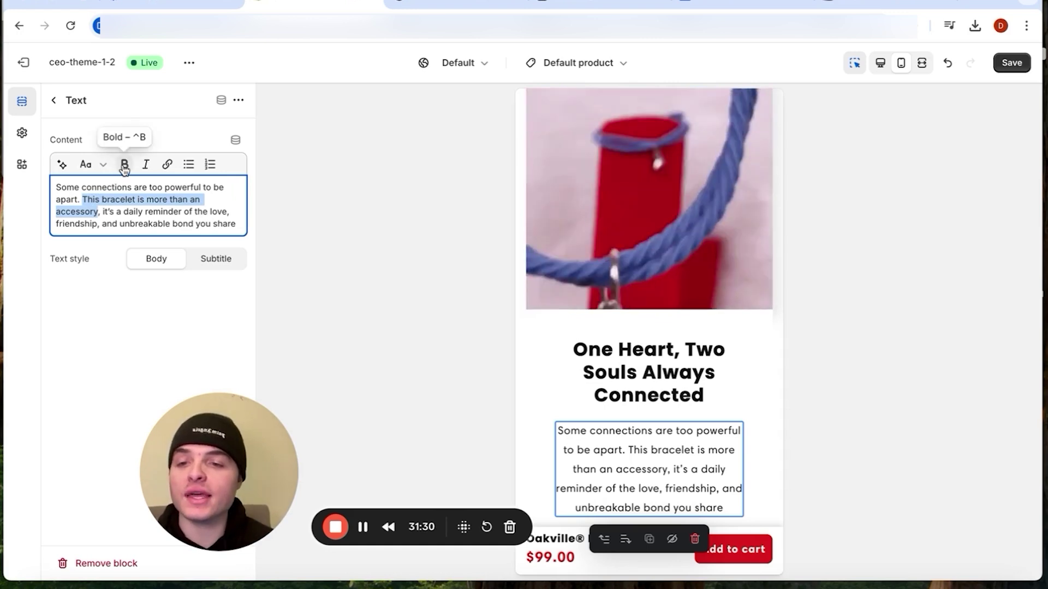
pyautogui.click(124, 164)
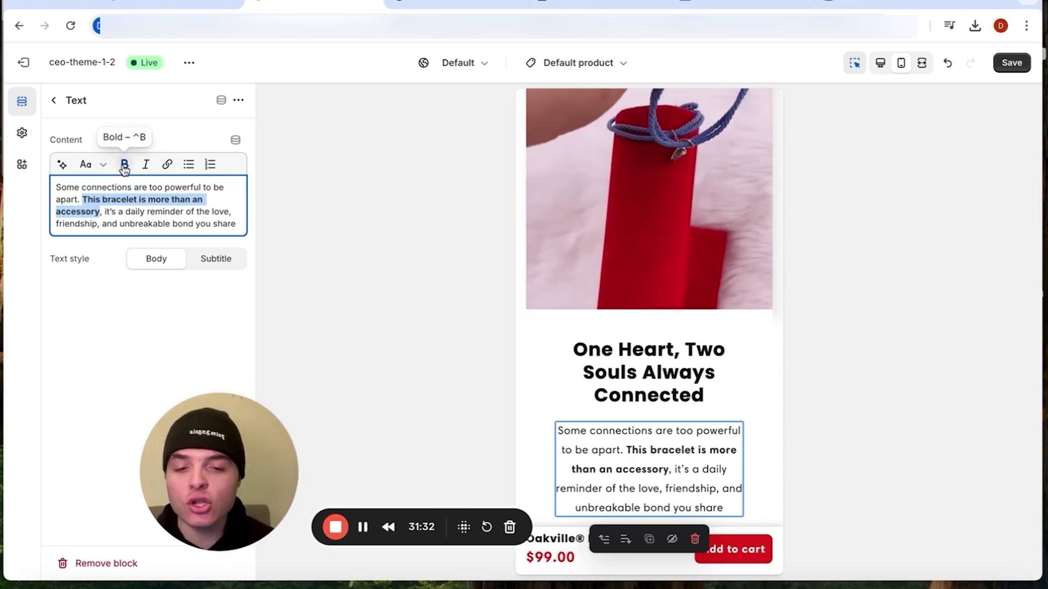
pyautogui.click(1013, 63)
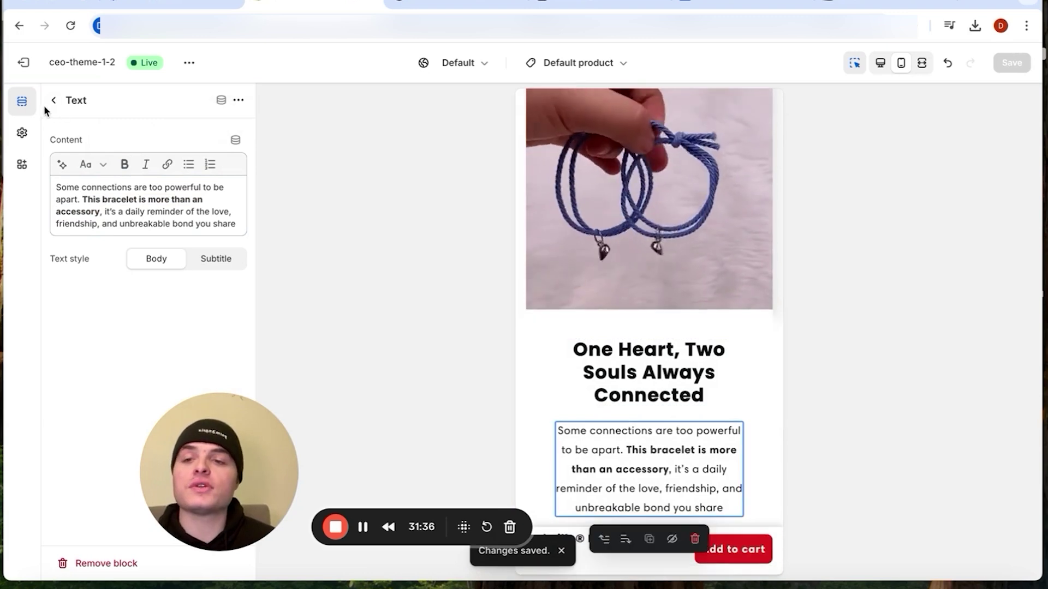
# Delete the hidden Buttons block from the Rich text section of the default product template.
pyautogui.click(49, 100)
pyautogui.scroll(-2, 603, 277)
pyautogui.scroll(-1, 602, 276)
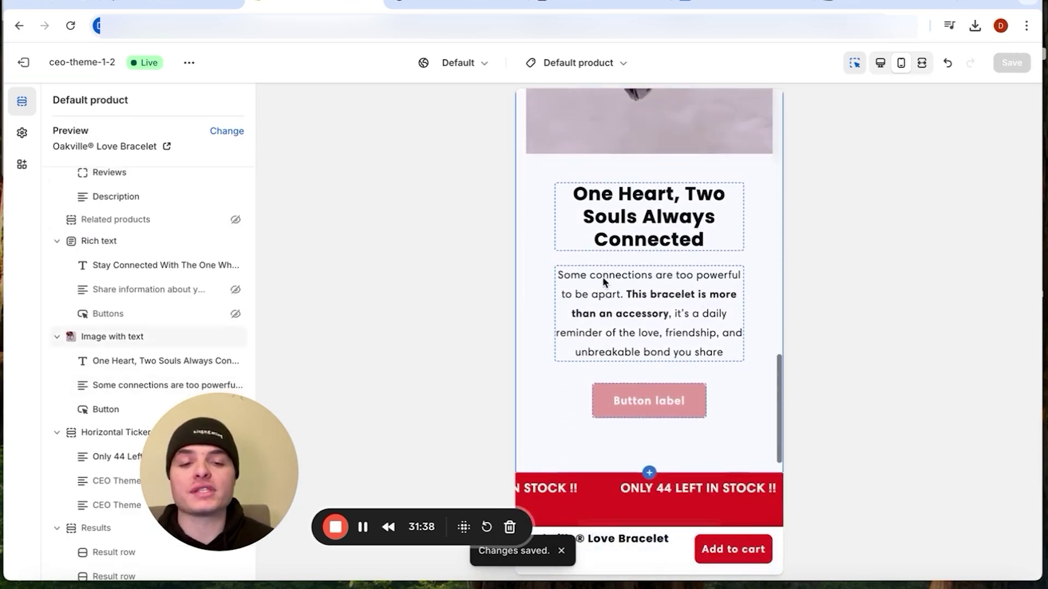
pyautogui.click(217, 314)
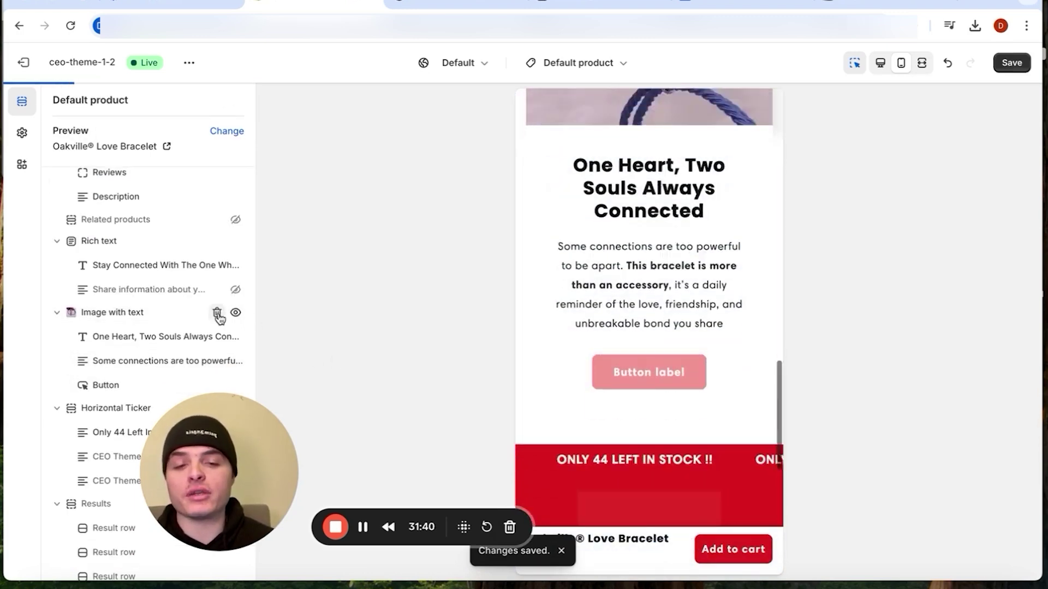
# Delete the Button block from the Image with text section below the bracelet copy.
pyautogui.scroll(-7, 708, 349)
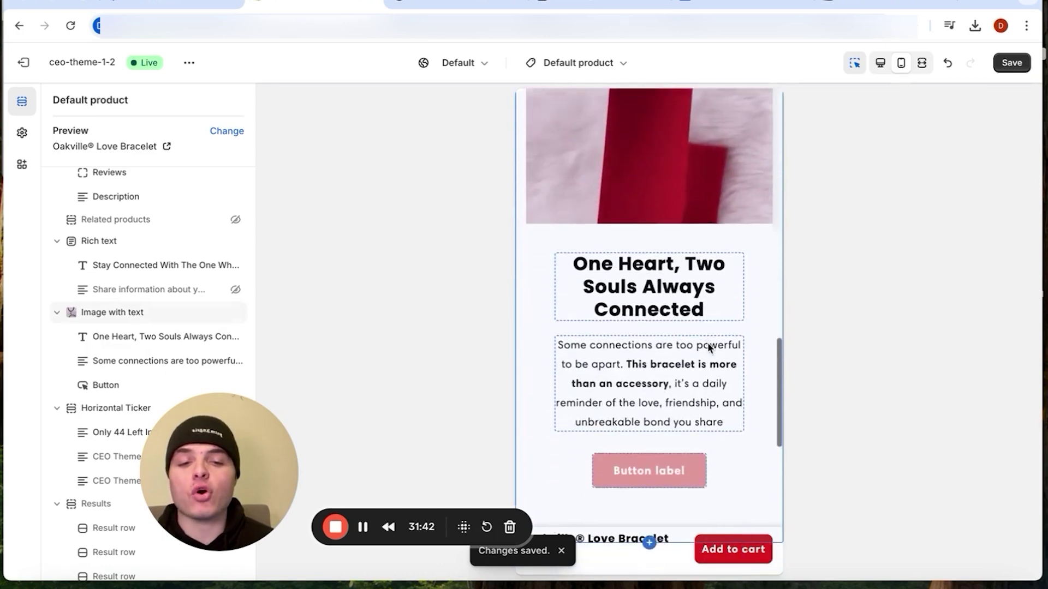
pyautogui.click(659, 409)
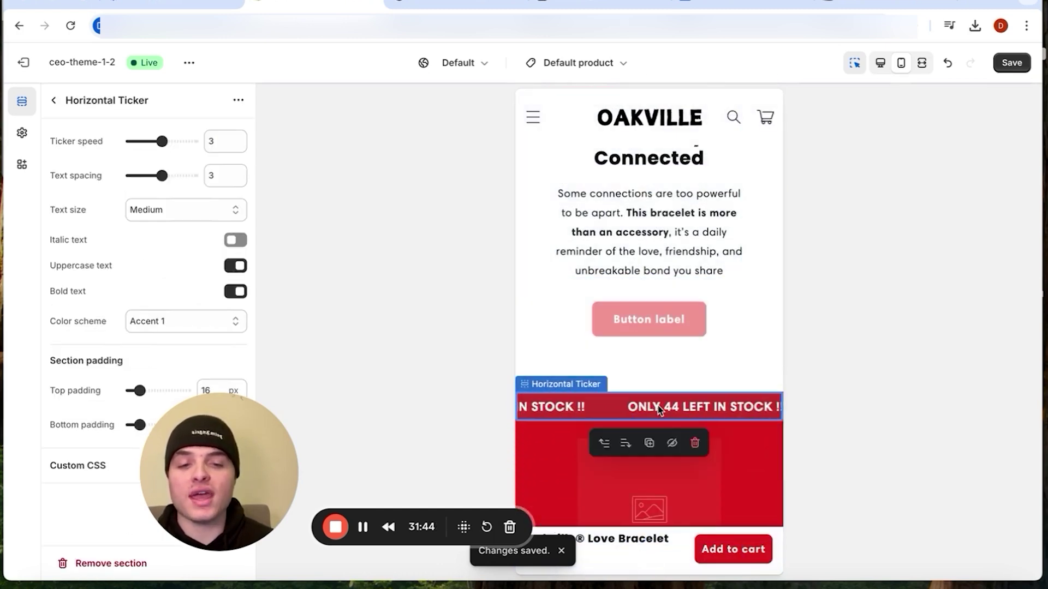
pyautogui.click(57, 103)
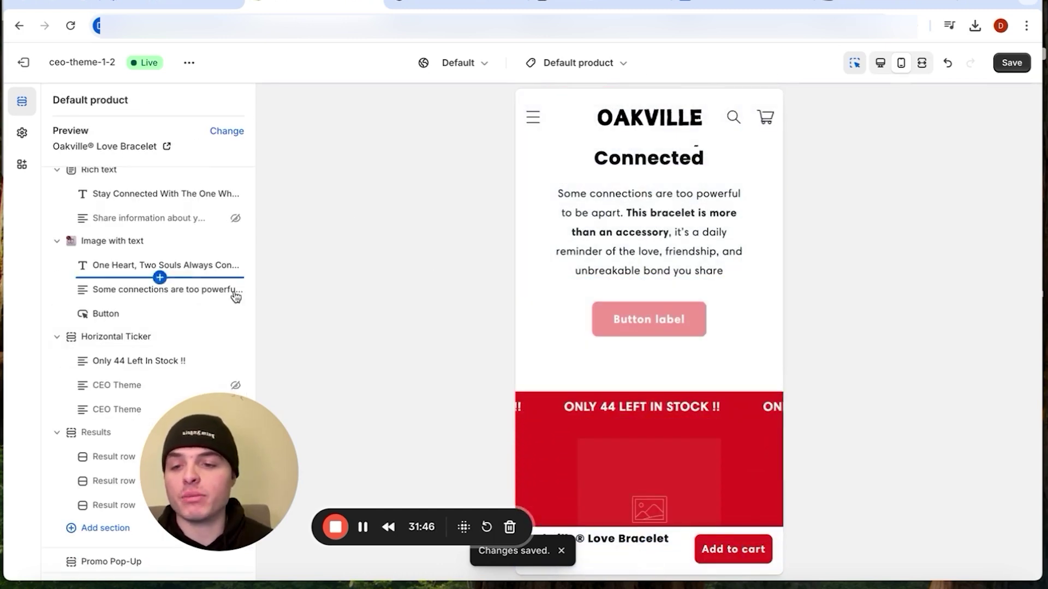
pyautogui.click(217, 312)
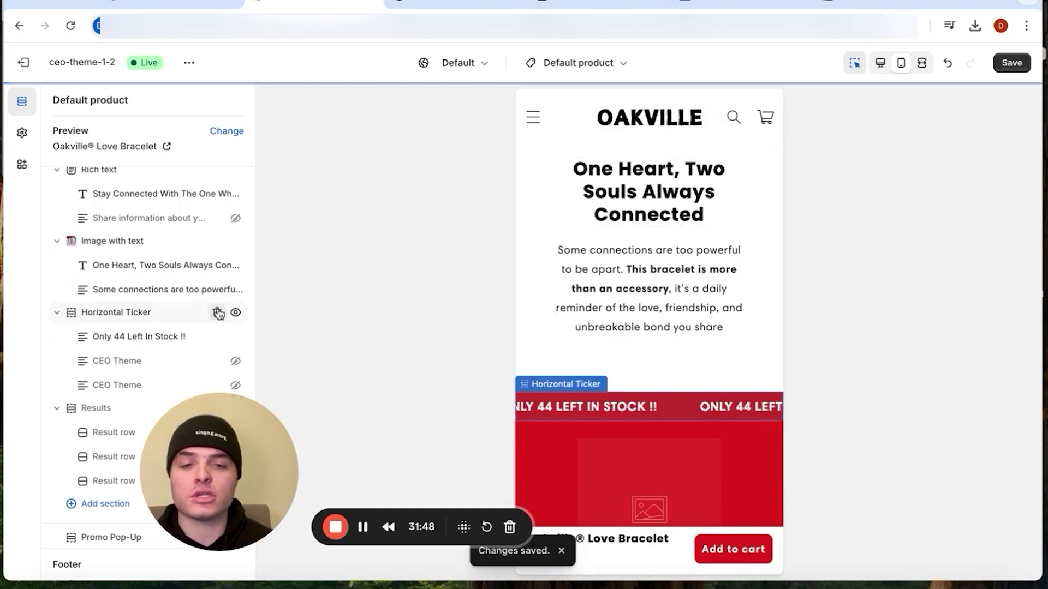
# Change the Horizontal Ticker's stock message to "Valentine's Day Sale Live Now" and save.
pyautogui.click(116, 312)
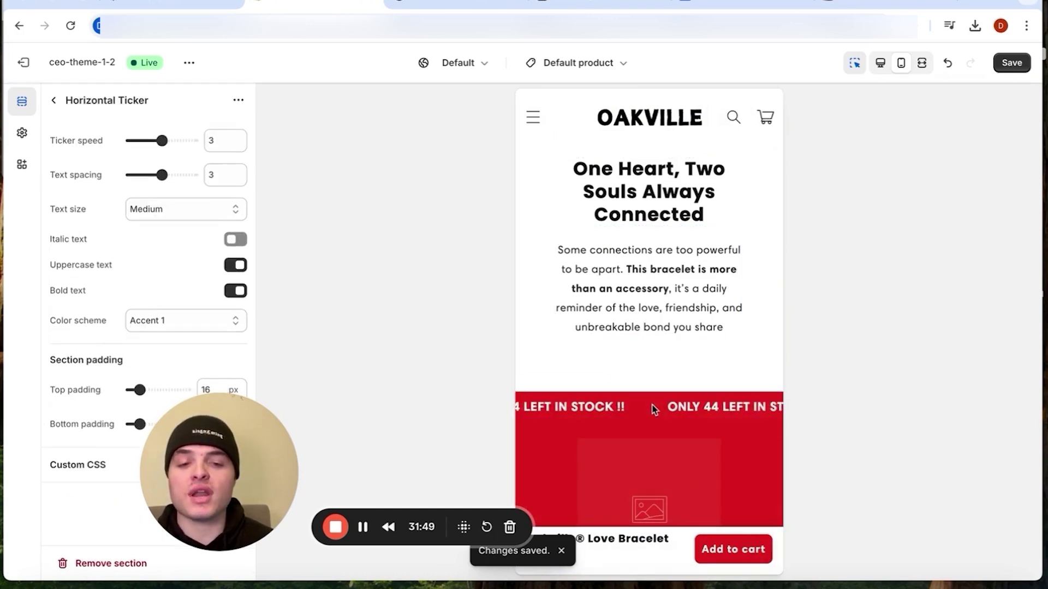
pyautogui.click(54, 99)
pyautogui.click(148, 361)
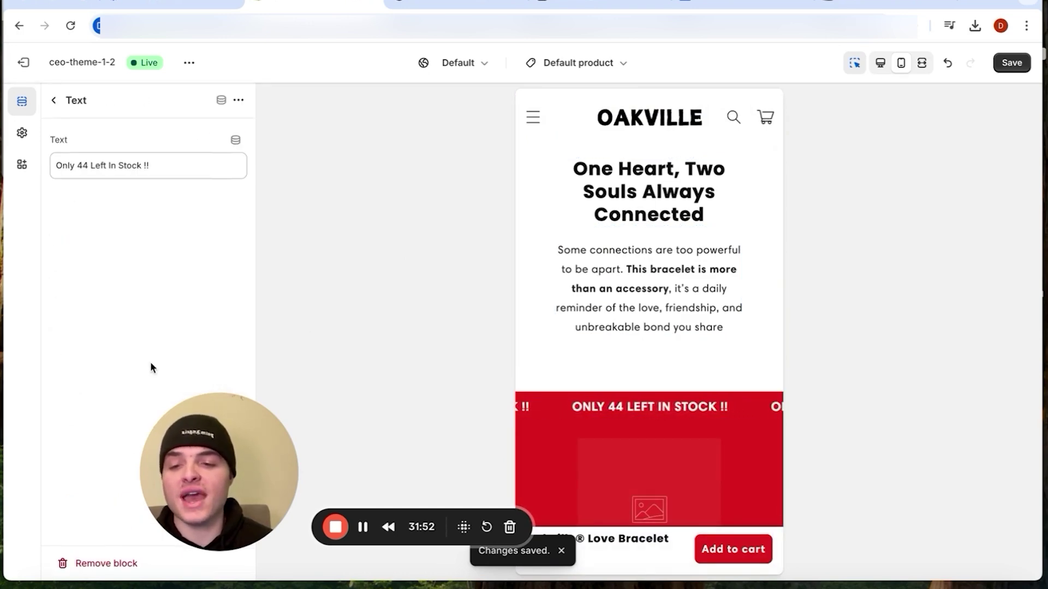
pyautogui.click(162, 165)
pyautogui.moveTo(163, 165); pyautogui.dragTo(47, 148)
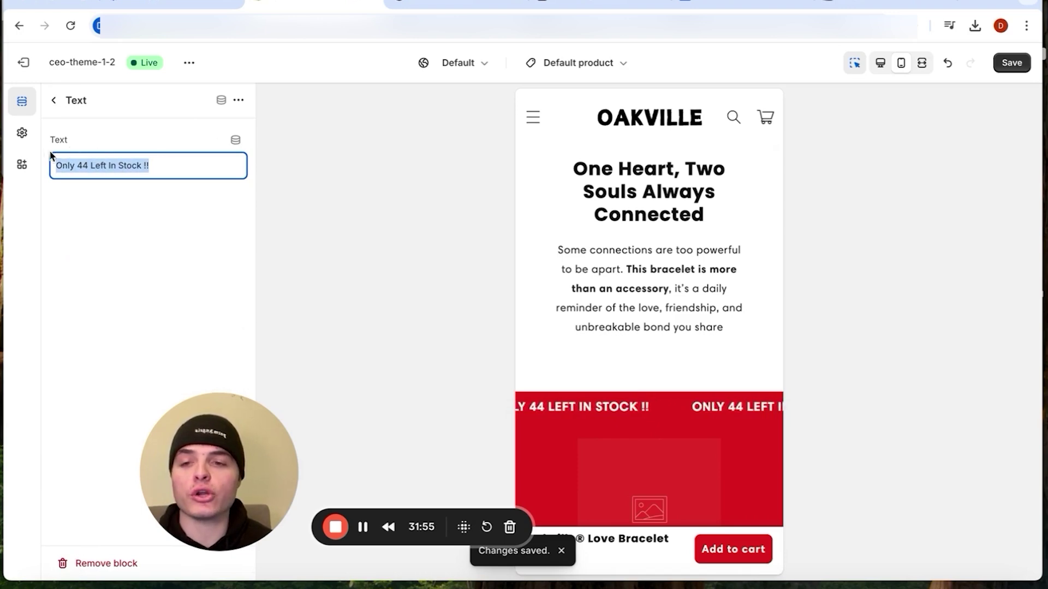
pyautogui.press('BackSpace')
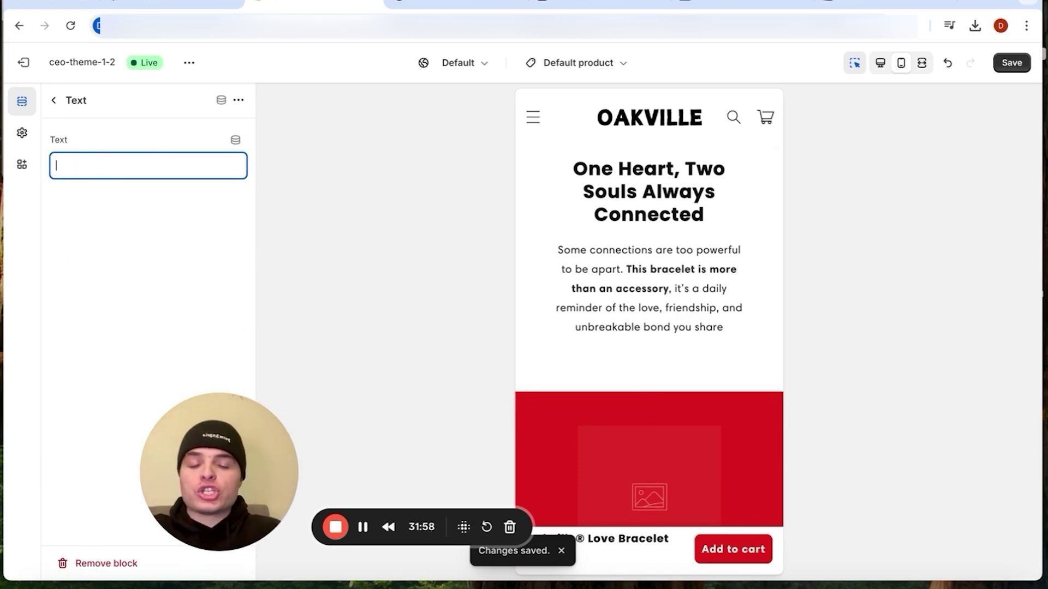
pyautogui.write('Vale')
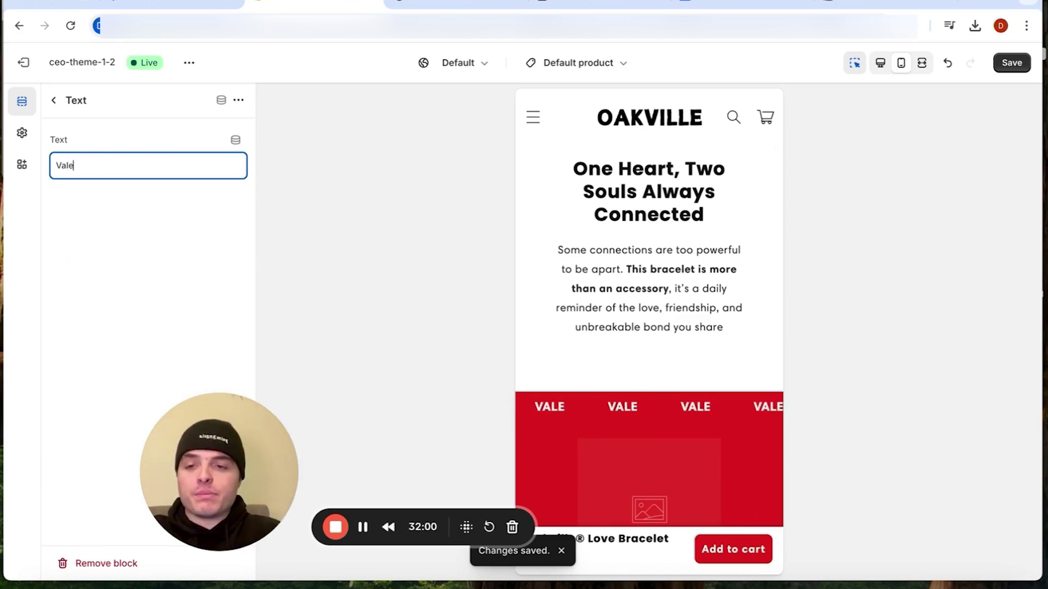
pyautogui.write("ntine's Dasy")
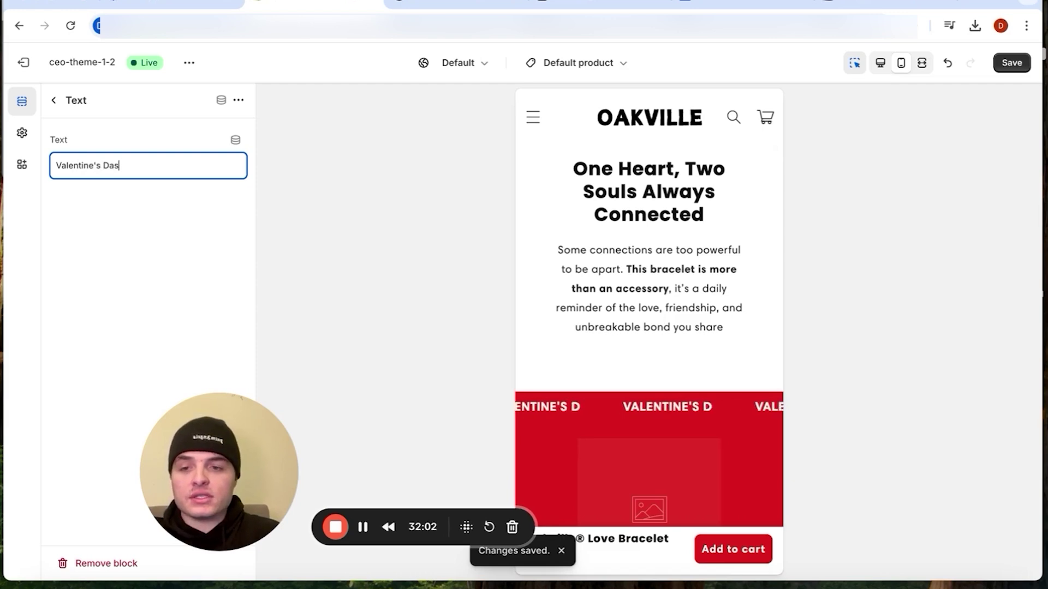
pyautogui.press('BackSpace')
pyautogui.press('BackSpace')
pyautogui.write('y Sale Live Now')
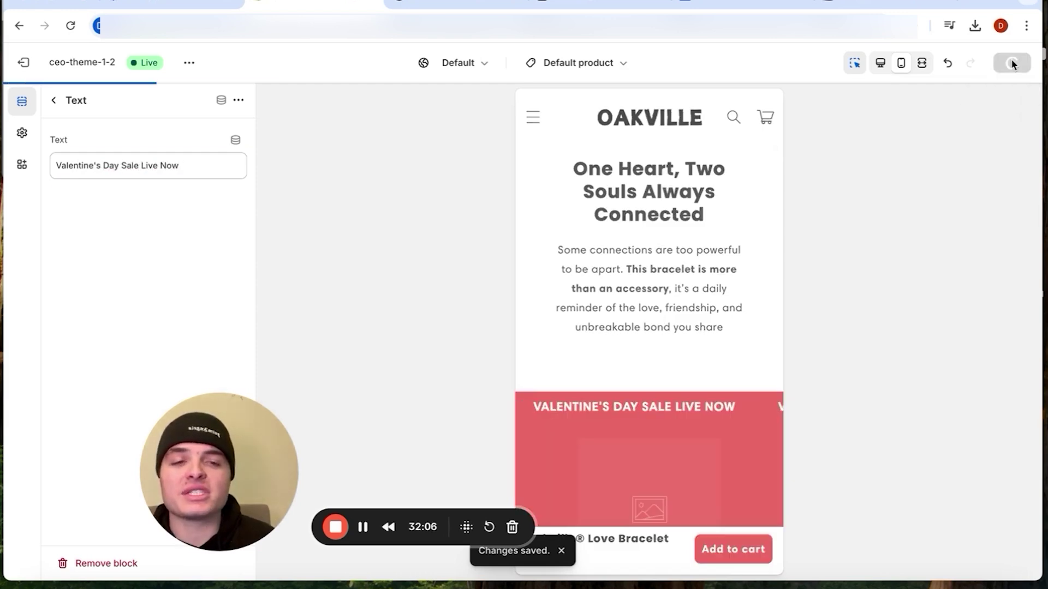
pyautogui.click(54, 100)
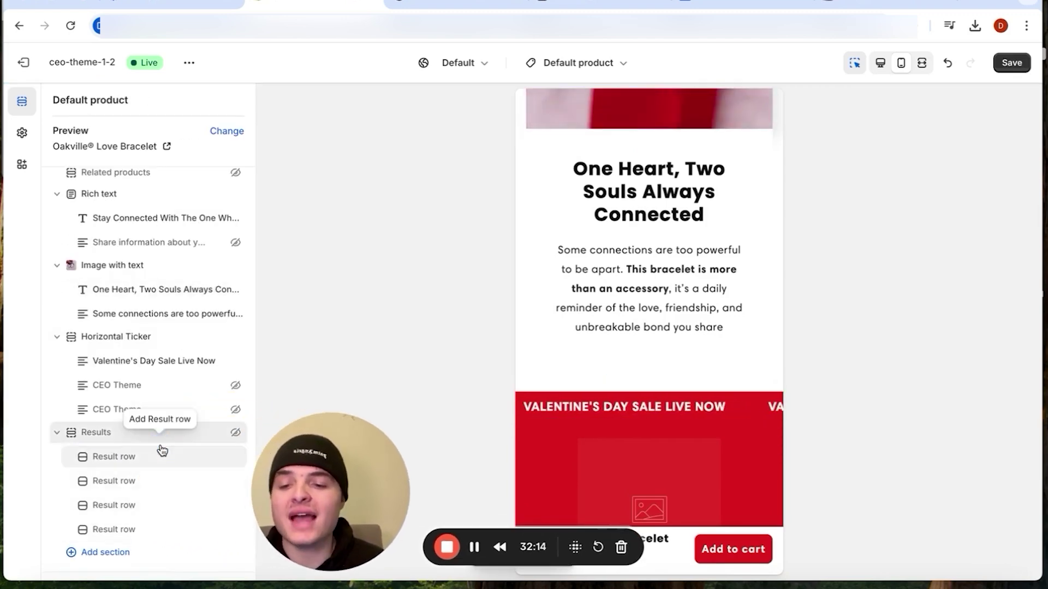
# Hide the Results section and add an Image with text section between it and the Horizontal Ticker.
pyautogui.click(159, 447)
pyautogui.click(148, 555)
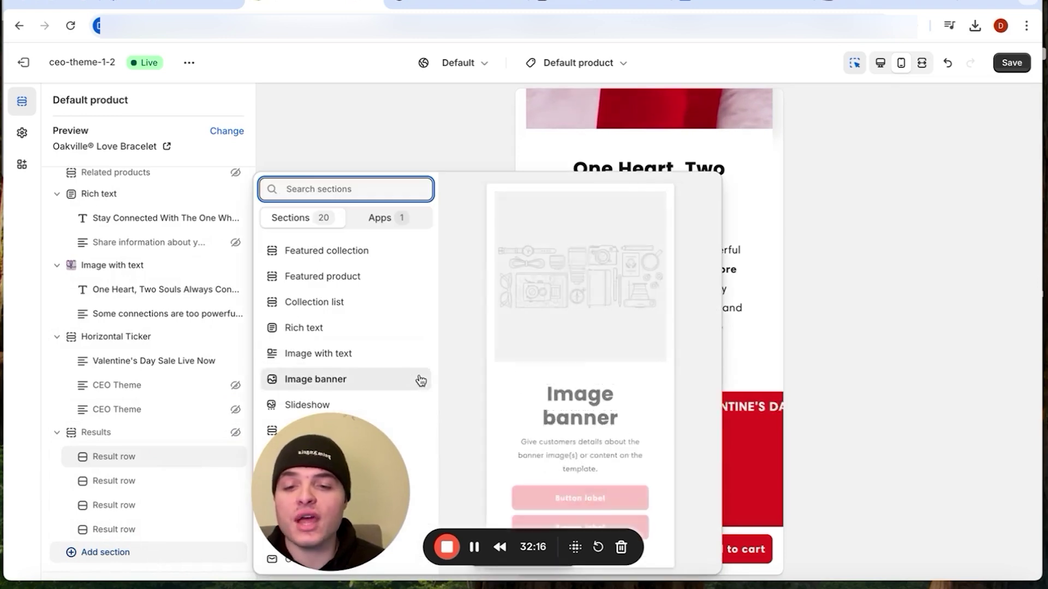
pyautogui.click(382, 354)
pyautogui.moveTo(86, 309); pyautogui.dragTo(77, 419)
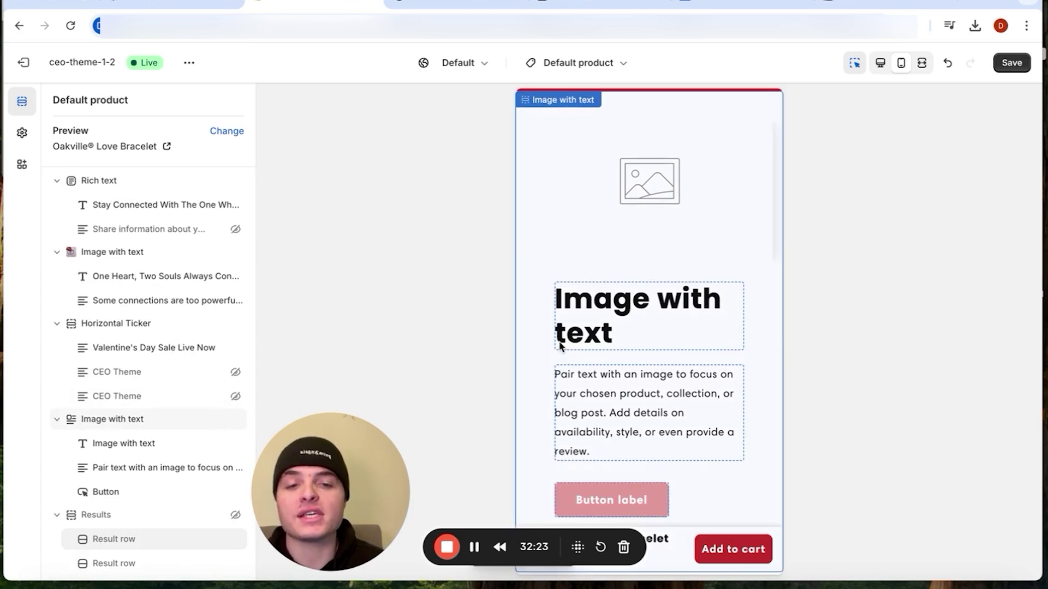
# Set the new Image with text section's image to the SnapTik GIF of the black and white bracelets, and save.
pyautogui.rightClick(647, 314)
pyautogui.click(485, 240)
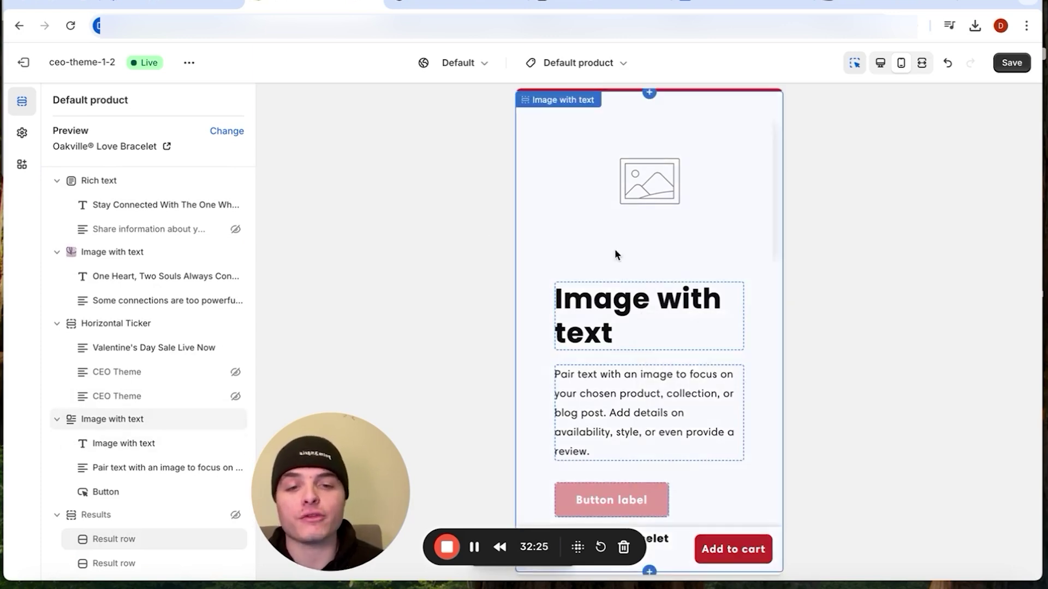
pyautogui.scroll(10, 617, 250)
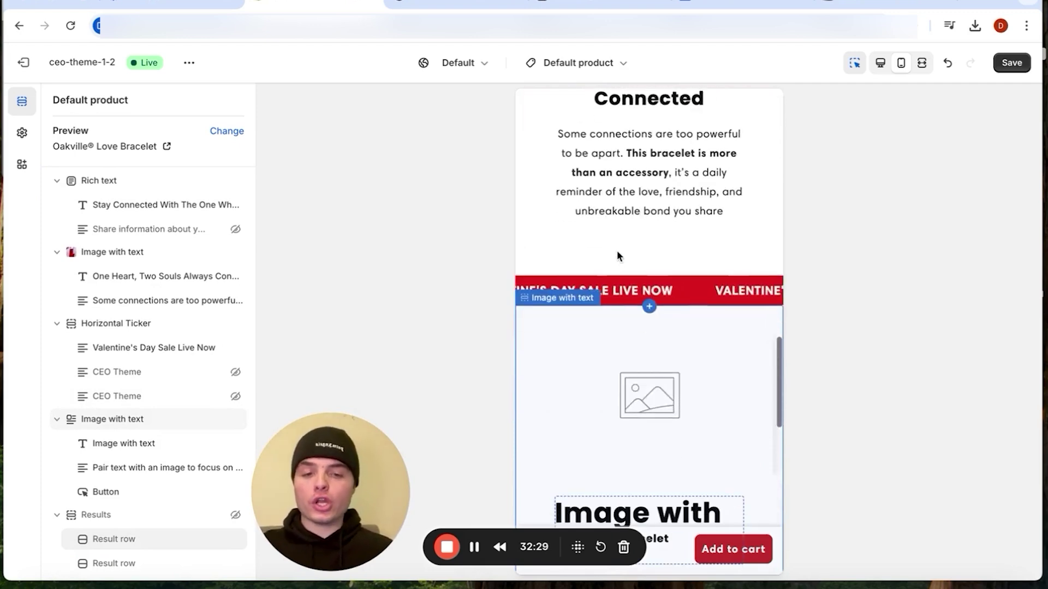
pyautogui.click(652, 360)
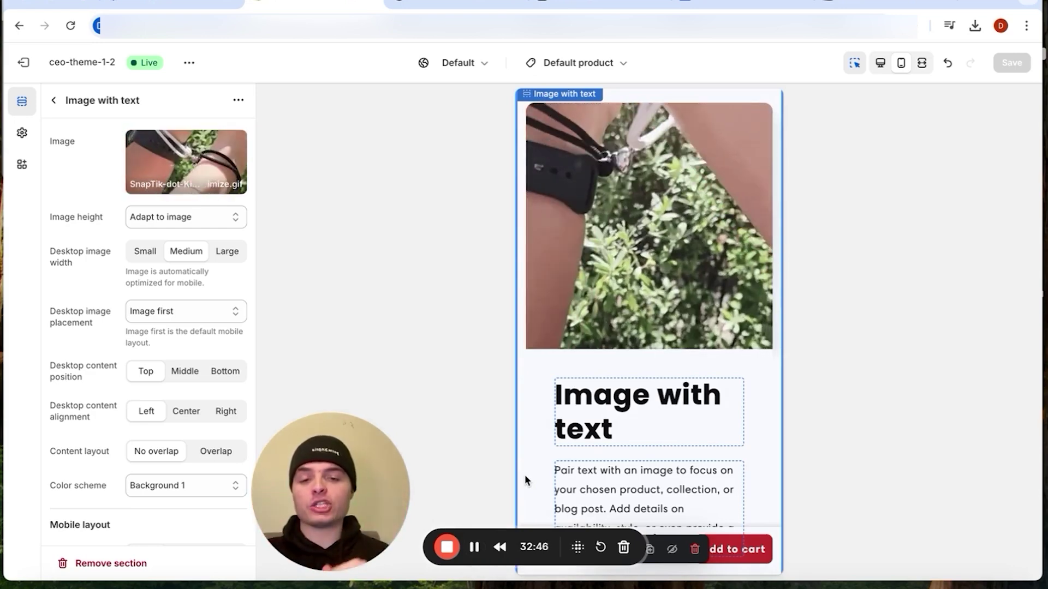
# Review the mobile product page preview from the product gallery and offer badge down to the new Image with text section.
pyautogui.scroll(15, 647, 396)
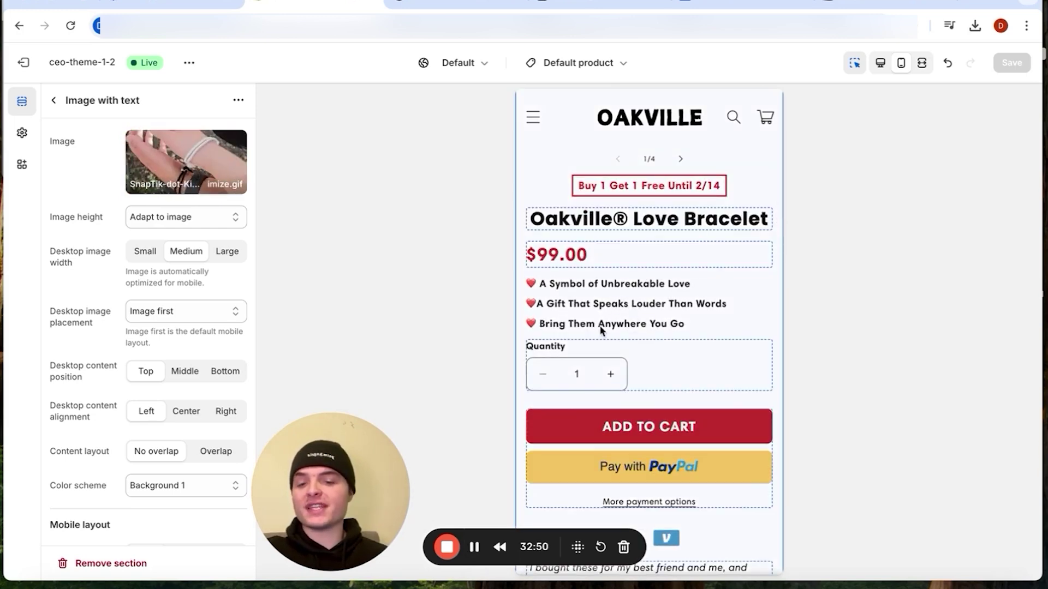
pyautogui.scroll(5, 651, 304)
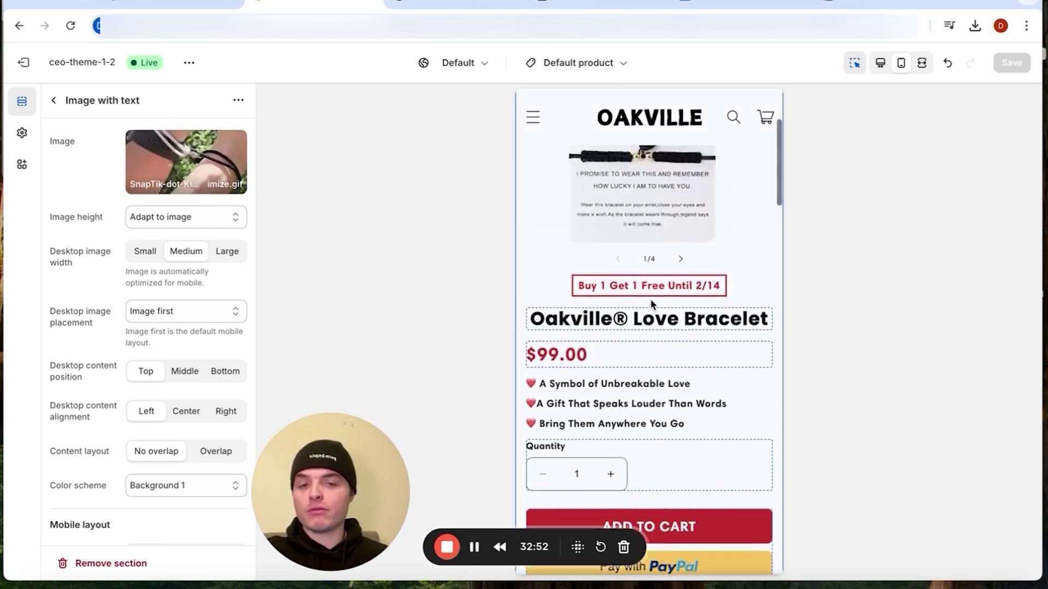
pyautogui.scroll(-14, 643, 451)
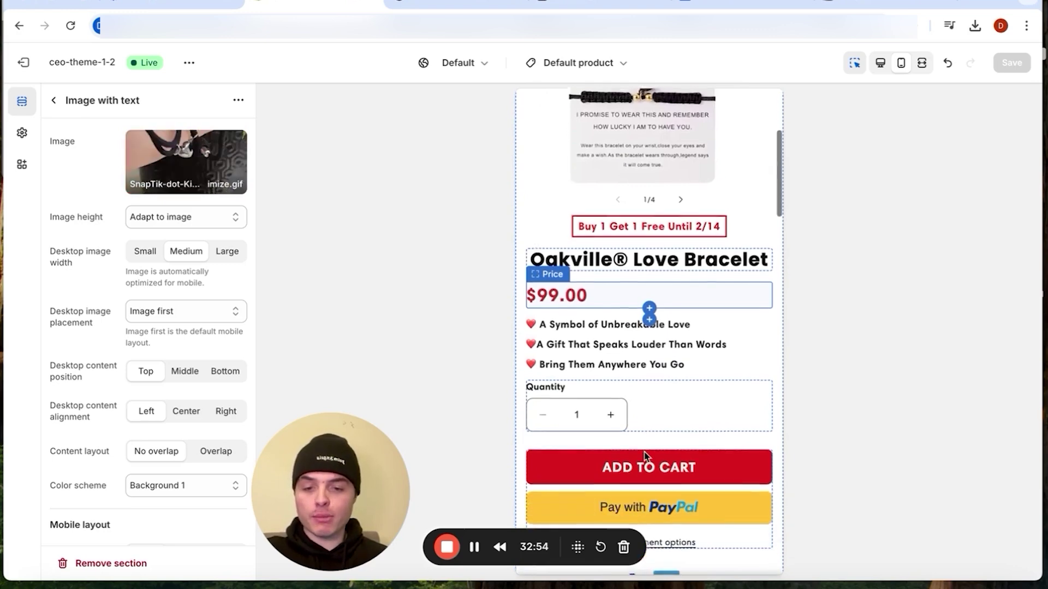
pyautogui.scroll(-2, 643, 451)
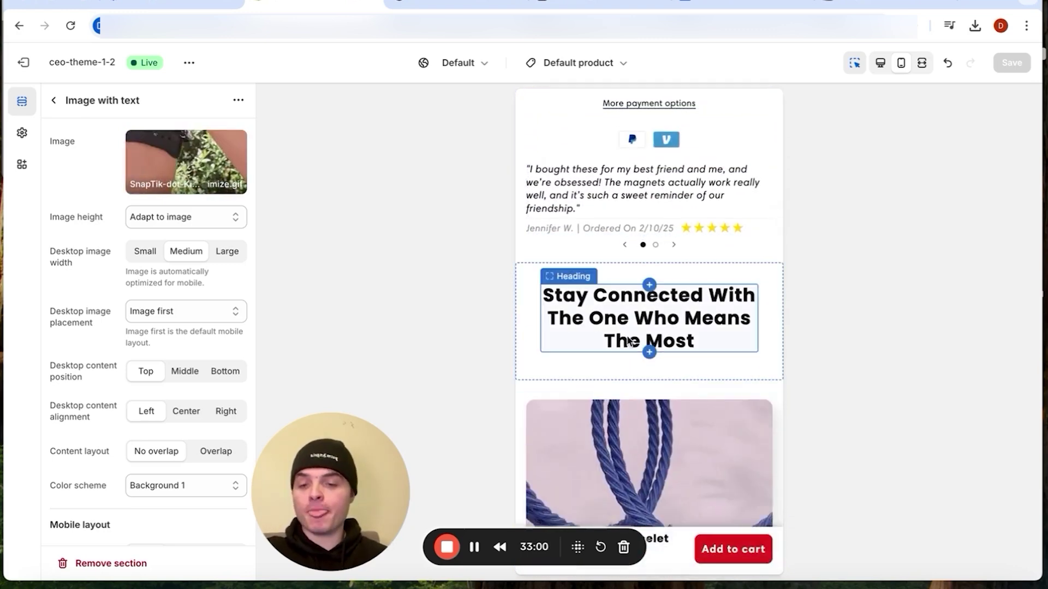
pyautogui.scroll(-10, 636, 327)
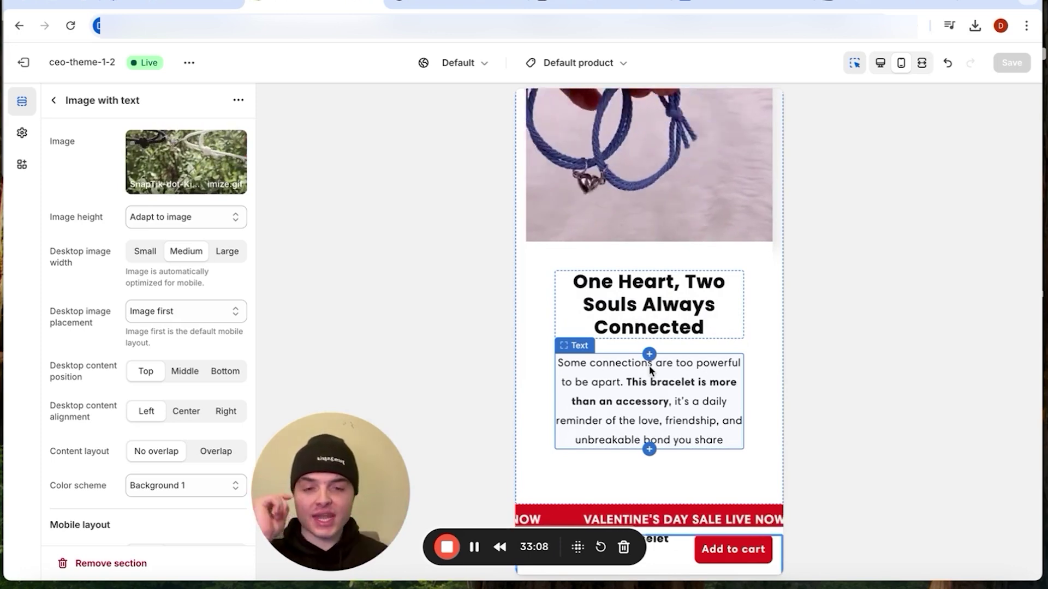
pyautogui.scroll(-2, 658, 392)
pyautogui.scroll(-4, 659, 411)
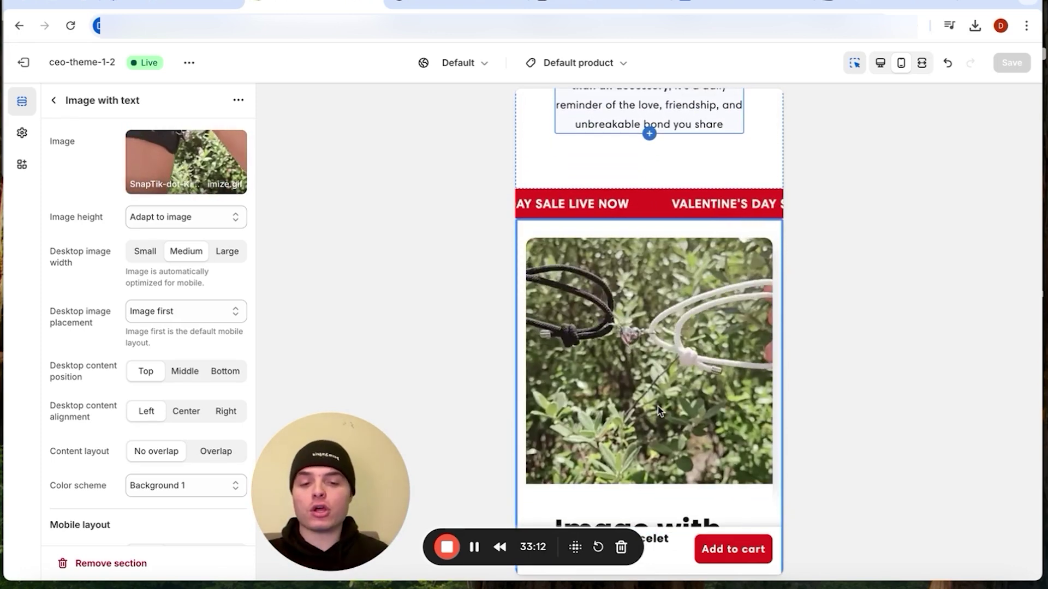
# Open the new Image with text section's heading and ask ChatGPT for another emotionally driven headline, following the exact same credentials as the last one.
pyautogui.scroll(-3, 658, 406)
pyautogui.click(637, 373)
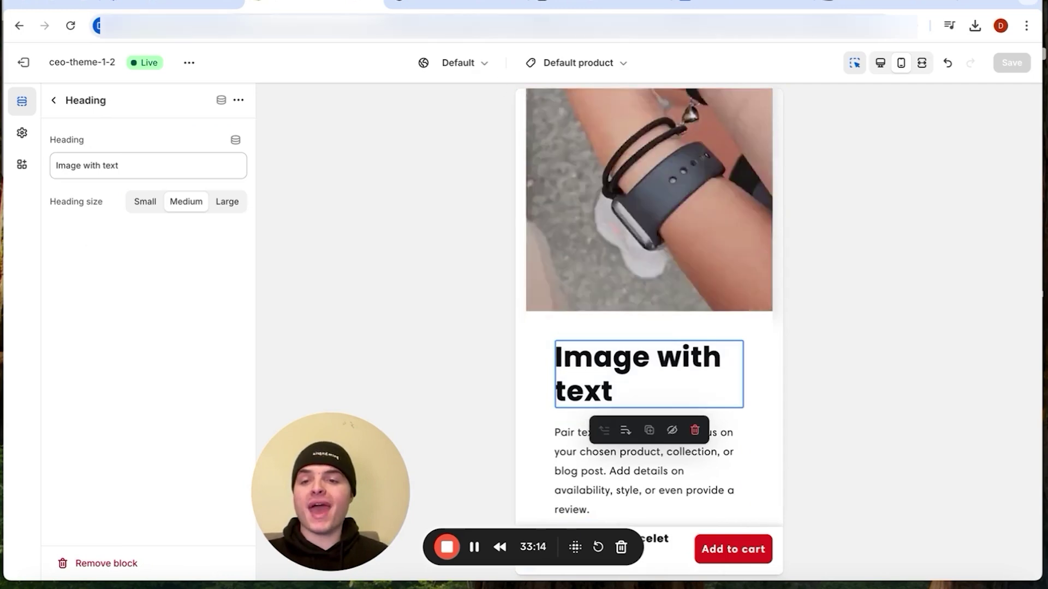
pyautogui.hotkey('ctrl', 'Tab')
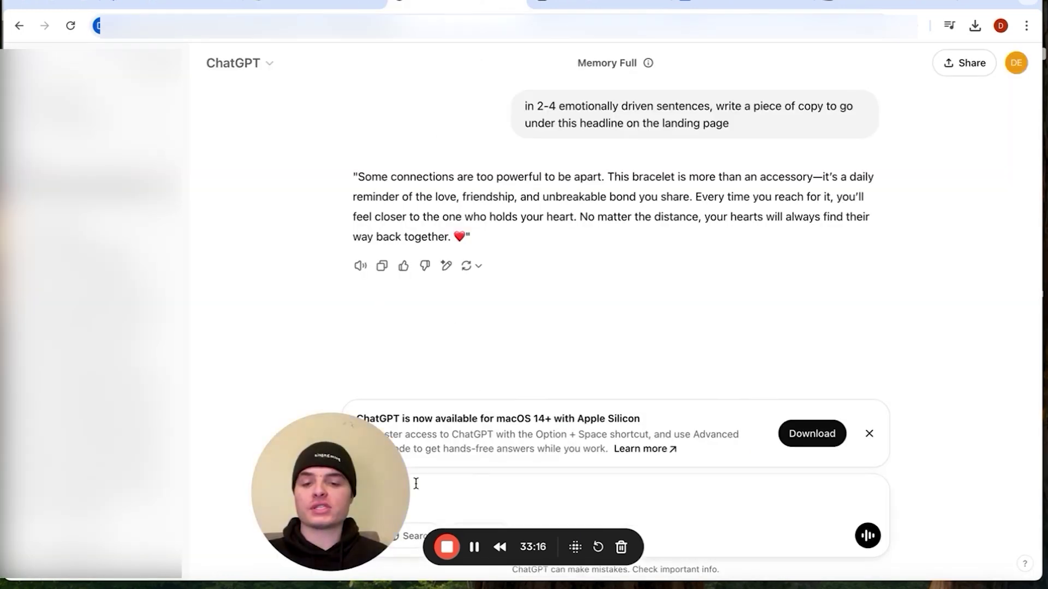
pyautogui.click(398, 491)
pyautogui.write('fio')
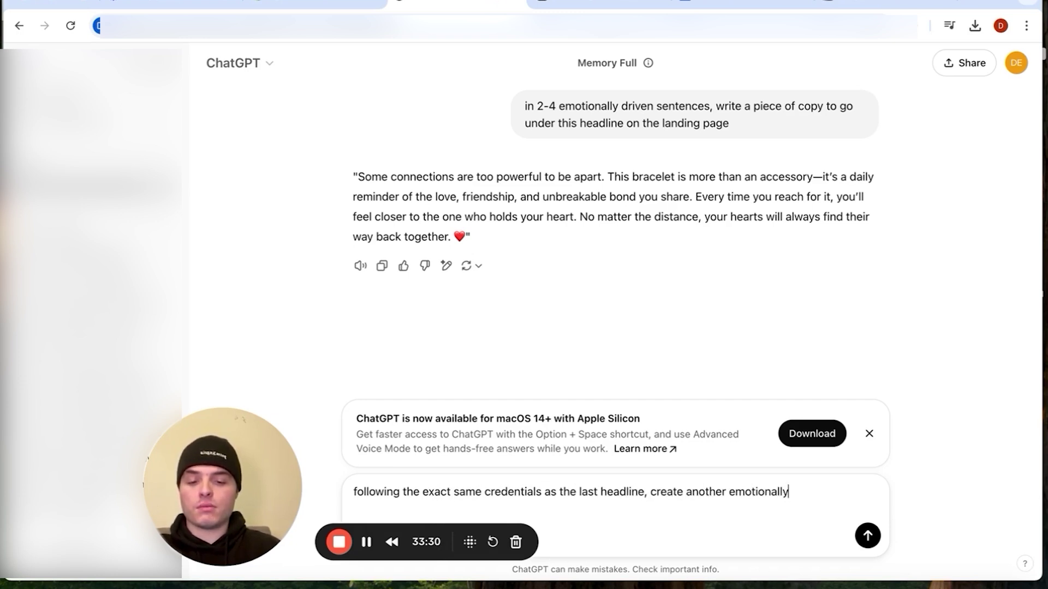
pyautogui.write('ne to go under another image with text')
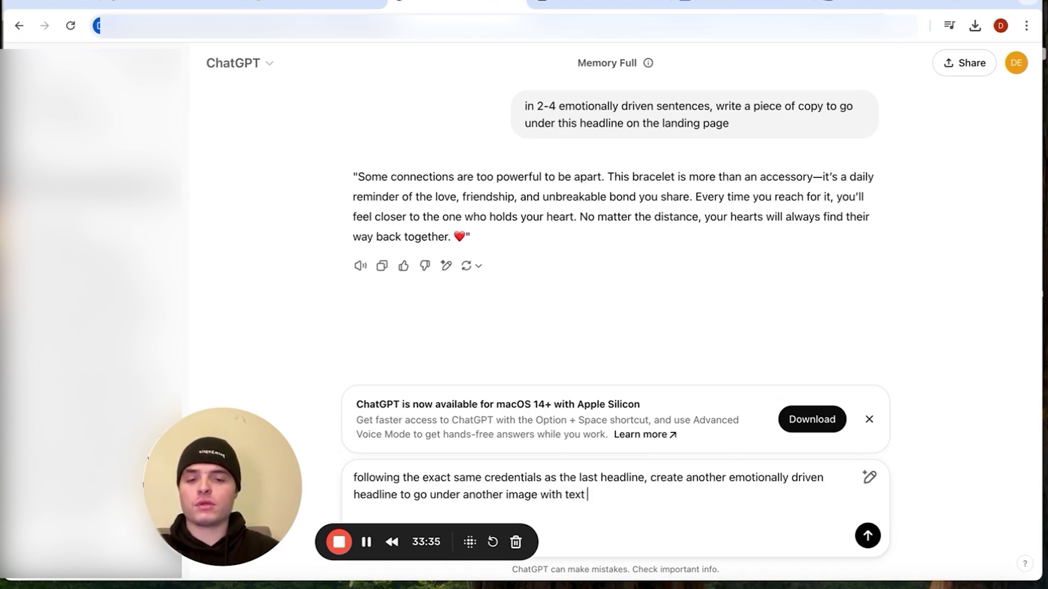
pyautogui.press('Return')
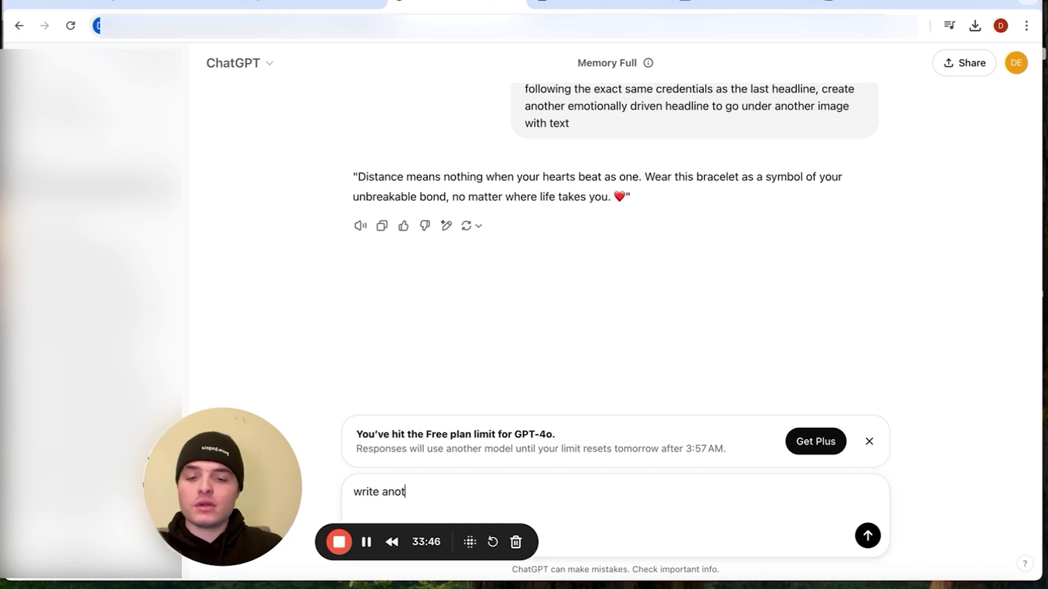
# Ask ChatGPT to write another headline, and after that one that is closer to the first one it created.
pyautogui.press('Return')
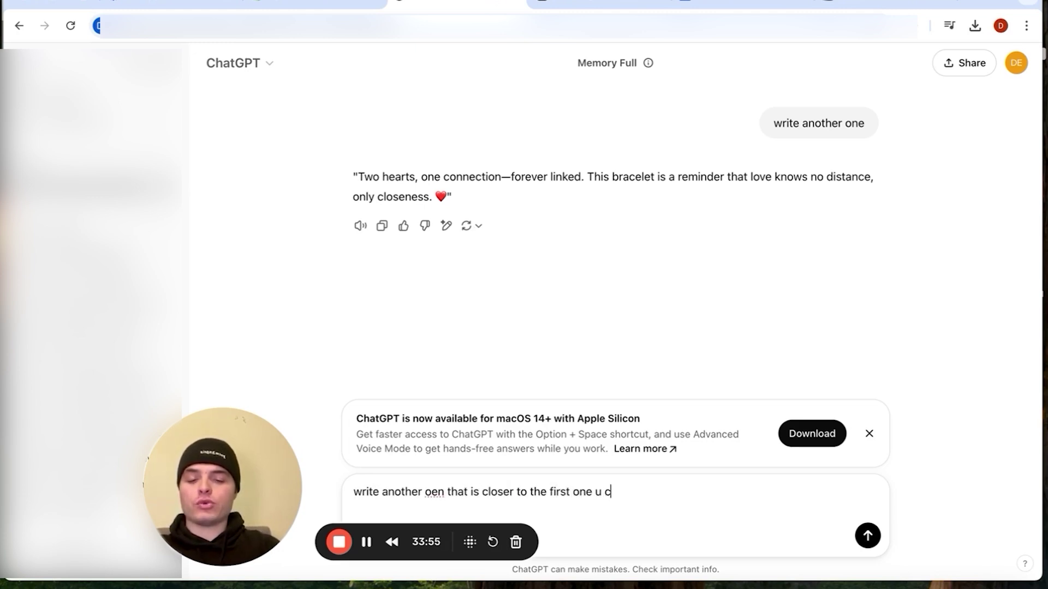
pyautogui.write('d')
pyautogui.press('Return')
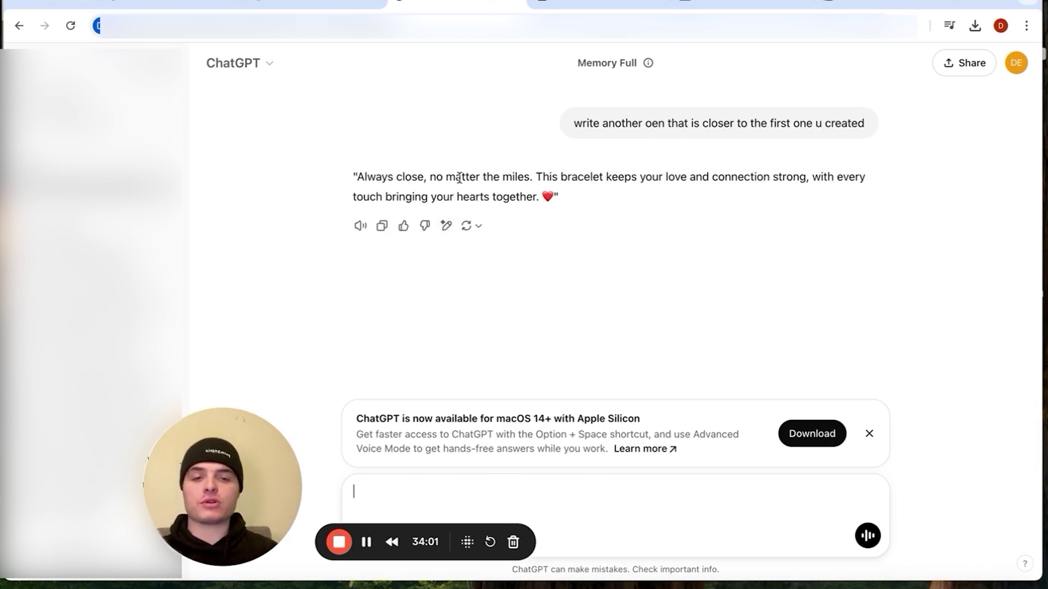
# Copy the "Always close, no matter the miles" headline without quotes or heart, and replace the "Image with text" heading with it in the Shopify theme editor.
pyautogui.moveTo(359, 176); pyautogui.dragTo(543, 199)
pyautogui.hotkey('ctrl', 'c')
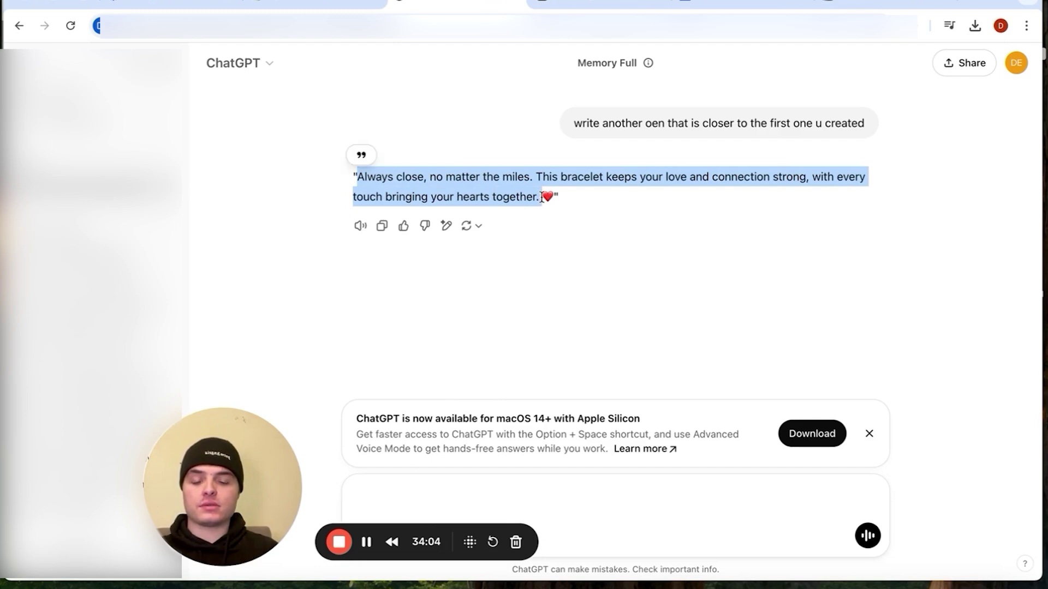
pyautogui.click(300, 2)
pyautogui.click(169, 164)
pyautogui.moveTo(169, 164); pyautogui.dragTo(63, 157)
pyautogui.press('BackSpace')
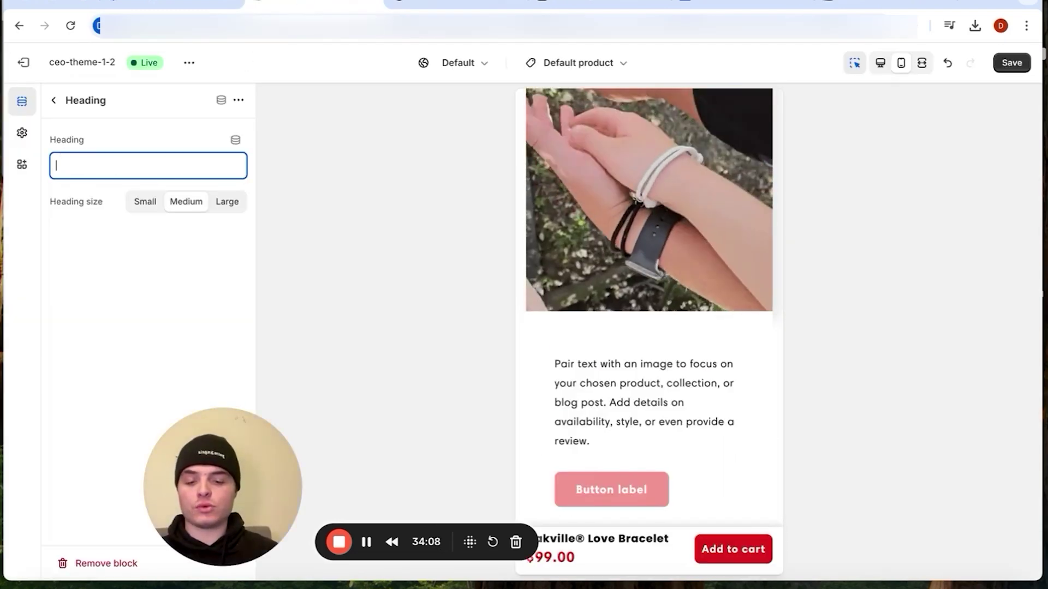
pyautogui.hotkey('ctrl', 'v')
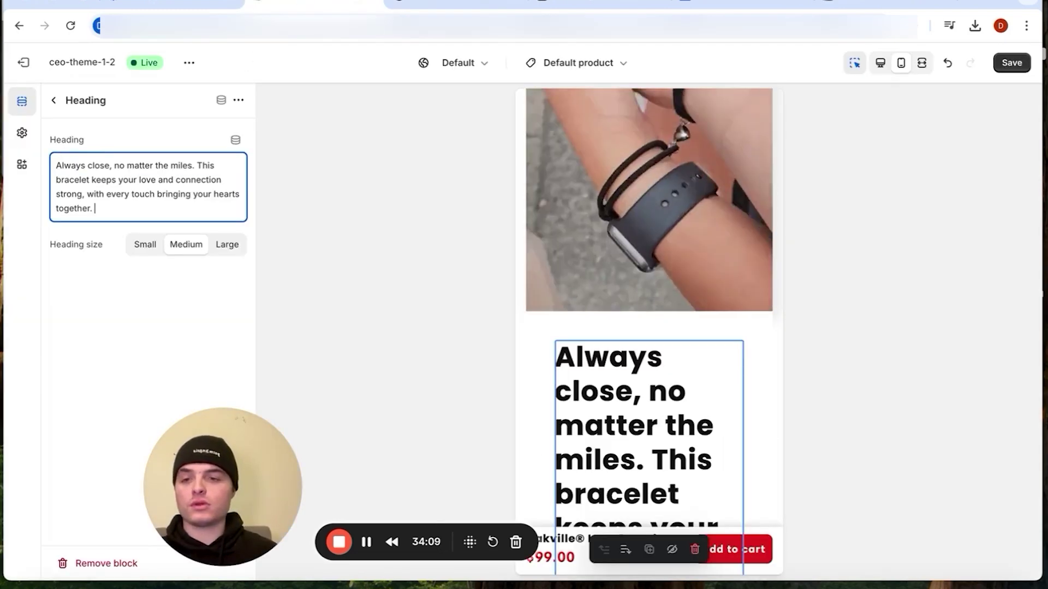
# Capitalize the words of the heading's opening sentence so it reads "Always Close, No Matter The Miles.".
pyautogui.click(93, 167)
pyautogui.press('BackSpace')
pyautogui.write('C')
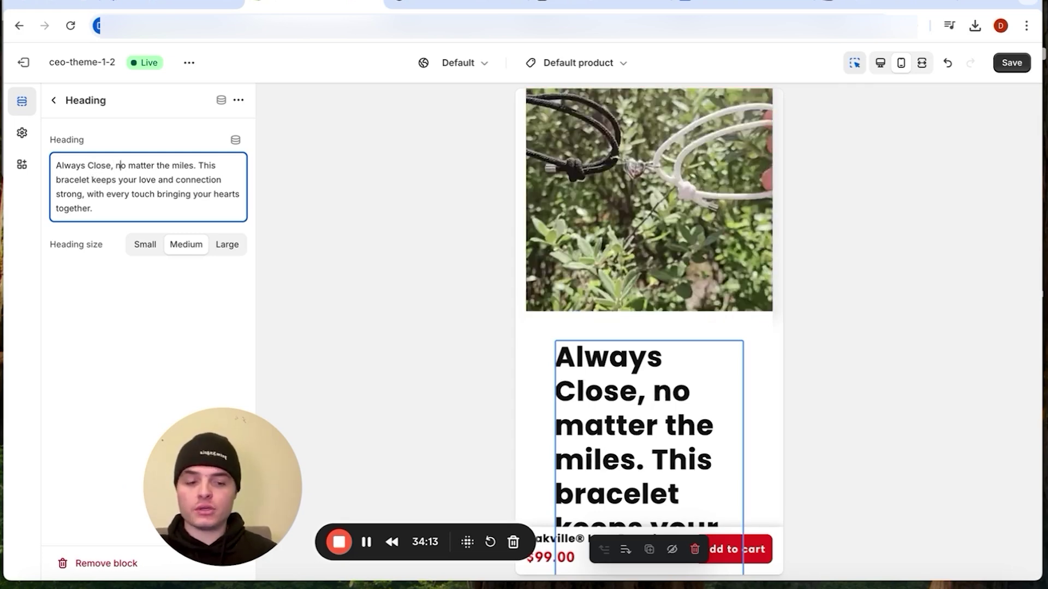
pyautogui.press('BackSpace')
pyautogui.write('N')
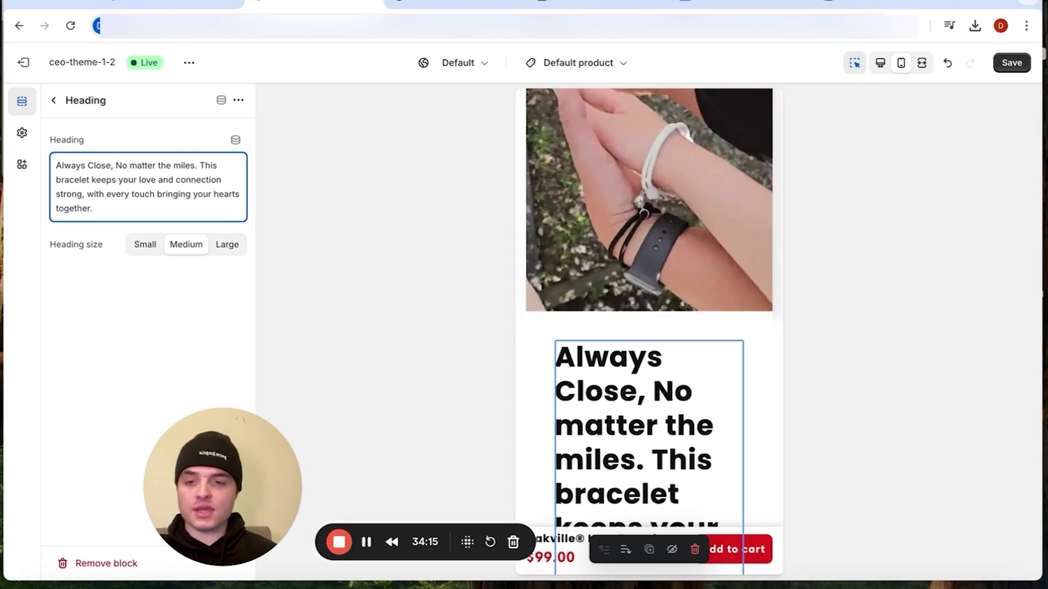
pyautogui.press('BackSpace')
pyautogui.write('M')
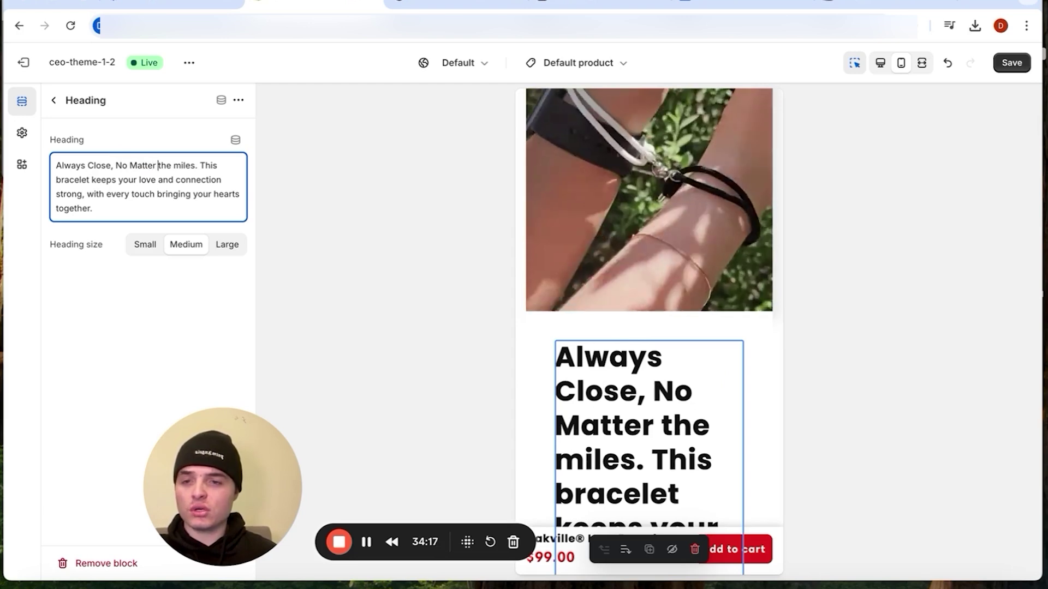
pyautogui.press('BackSpace')
pyautogui.write('T')
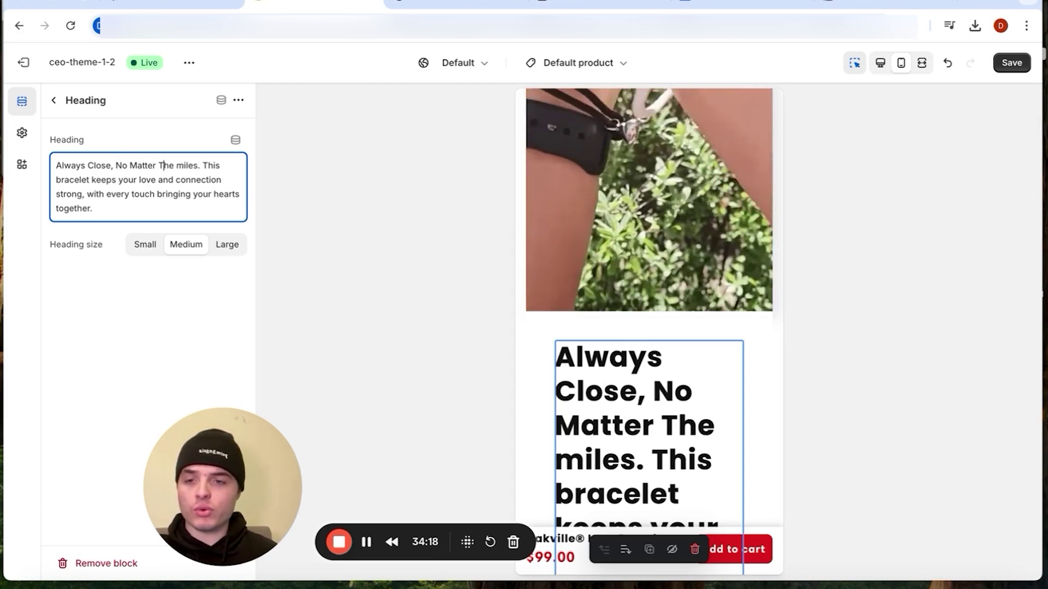
pyautogui.click(184, 169)
pyautogui.press('BackSpace')
pyautogui.write('M')
# Capitalize the main words of the heading's middle part so it reads "This Bracelet Keeps Your Love and Connection Strong".
pyautogui.click(63, 182)
pyautogui.press('BackSpace')
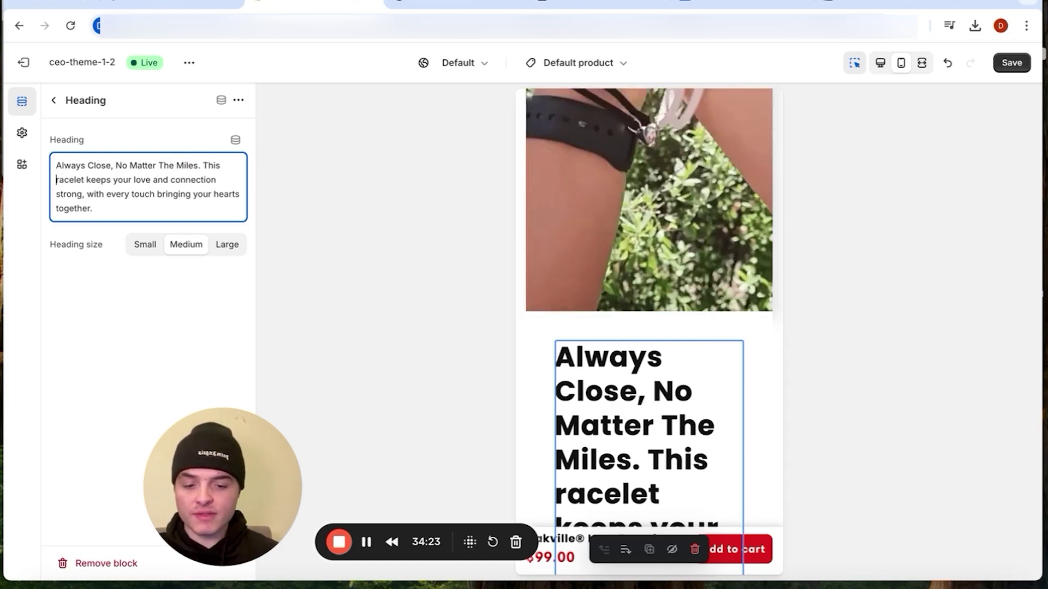
pyautogui.write('B')
pyautogui.click(98, 182)
pyautogui.press('BackSpace')
pyautogui.write('K')
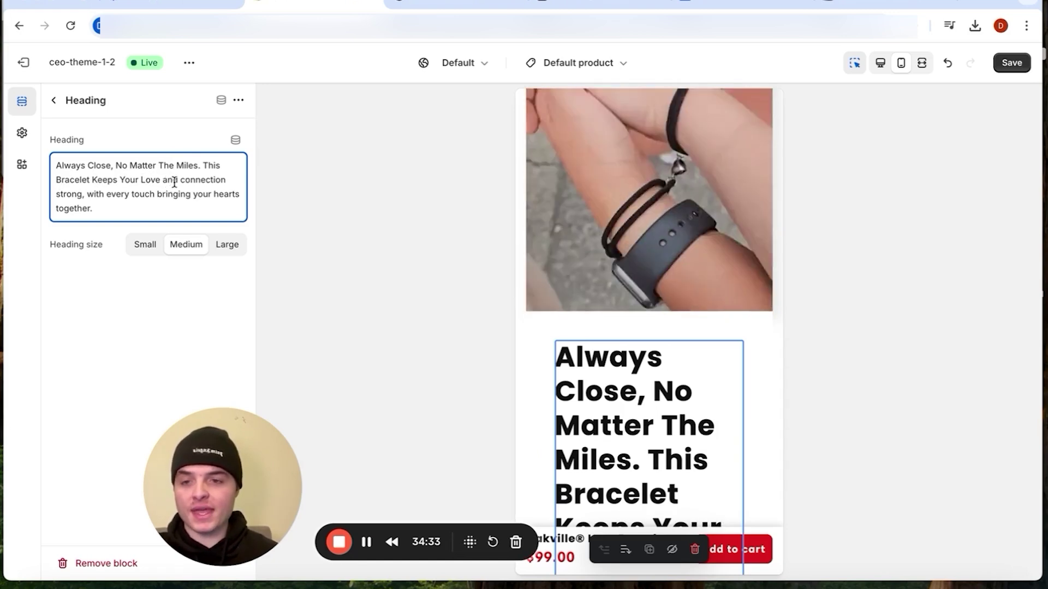
pyautogui.click(63, 195)
pyautogui.press('BackSpace')
pyautogui.press('BackSpace')
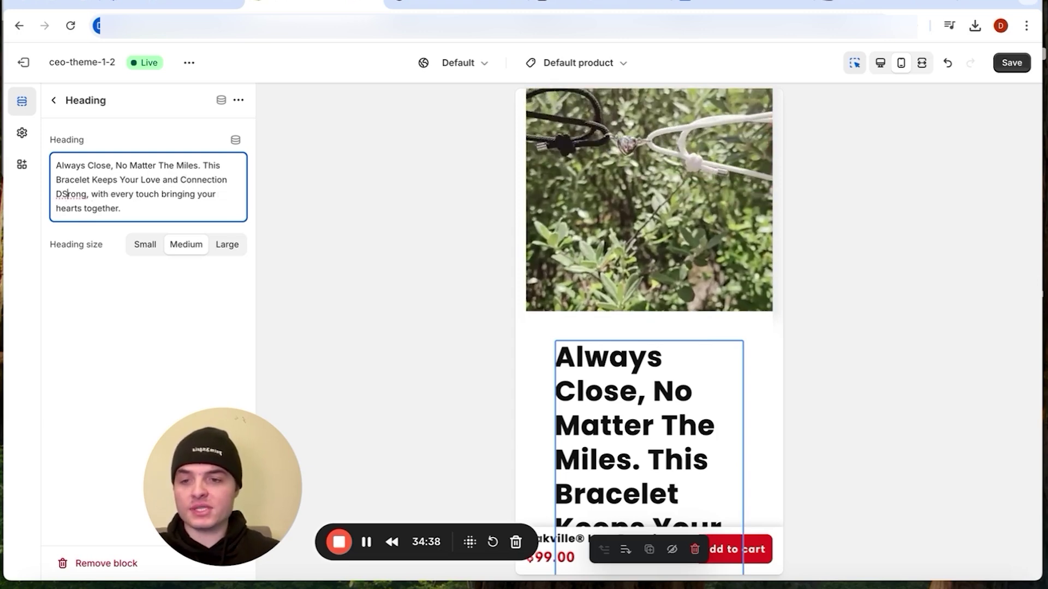
pyautogui.write('St')
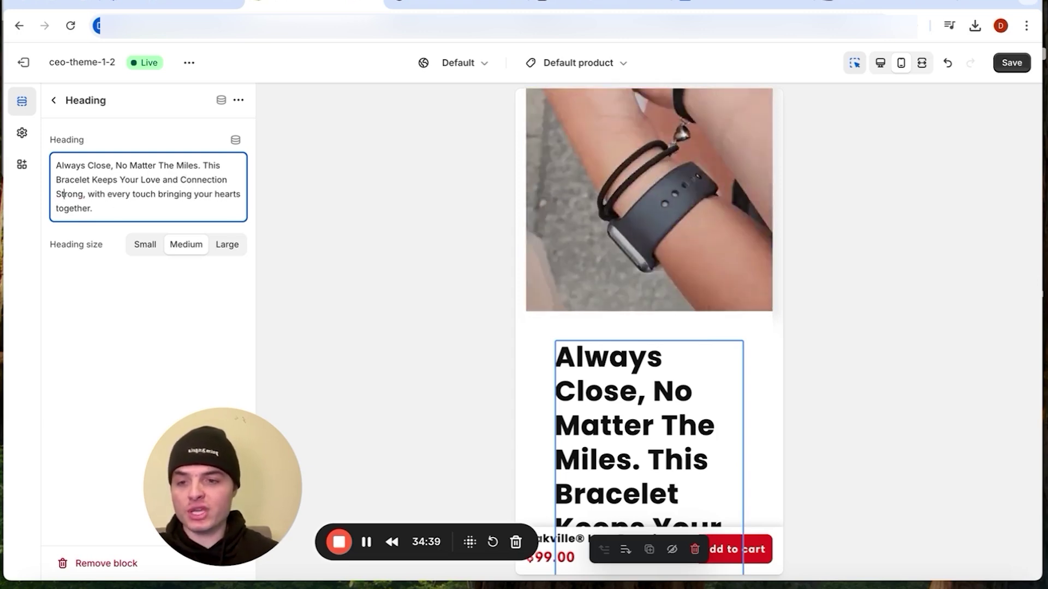
# Capitalize the words of the heading's closing part so it reads "With Every Touch Bringing Your Hearts Together".
pyautogui.click(98, 195)
pyautogui.press('BackSpace')
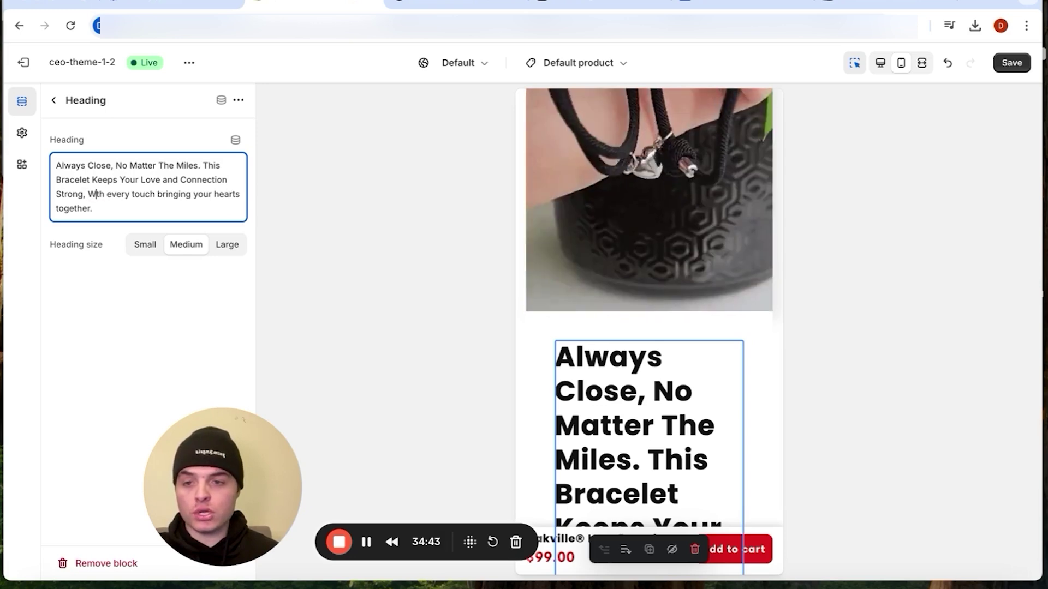
pyautogui.write('W')
pyautogui.click(114, 196)
pyautogui.press('BackSpace')
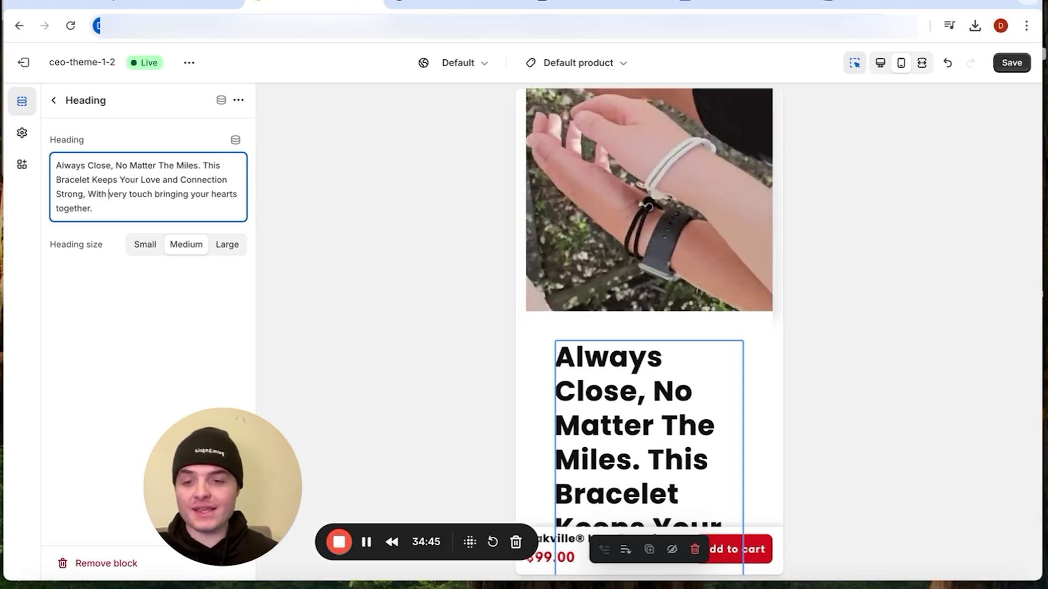
pyautogui.write('E')
pyautogui.click(137, 195)
pyautogui.press('BackSpace')
pyautogui.write('T')
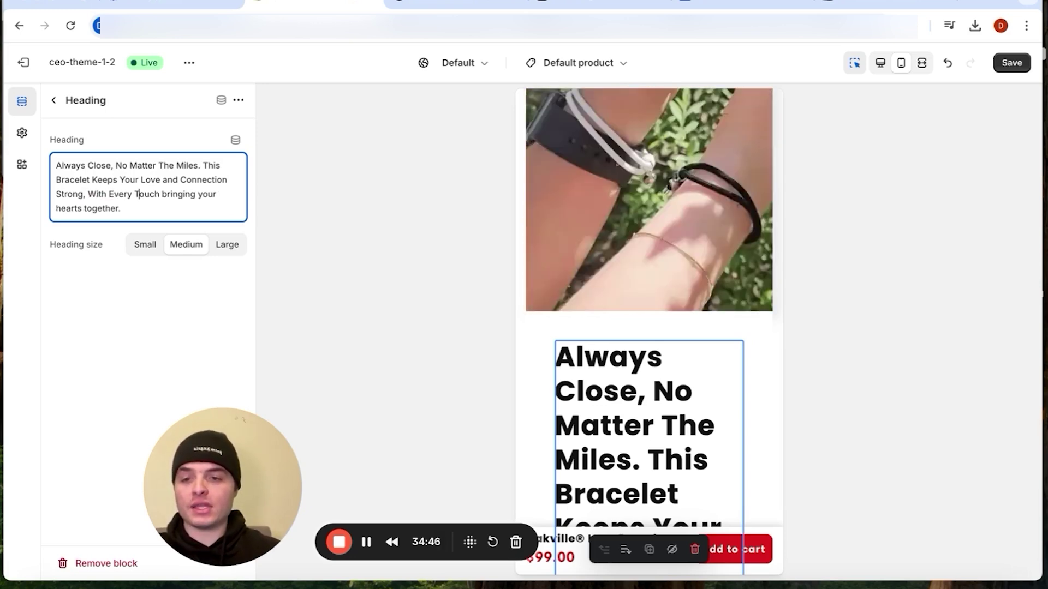
pyautogui.click(167, 195)
pyautogui.press('BackSpace')
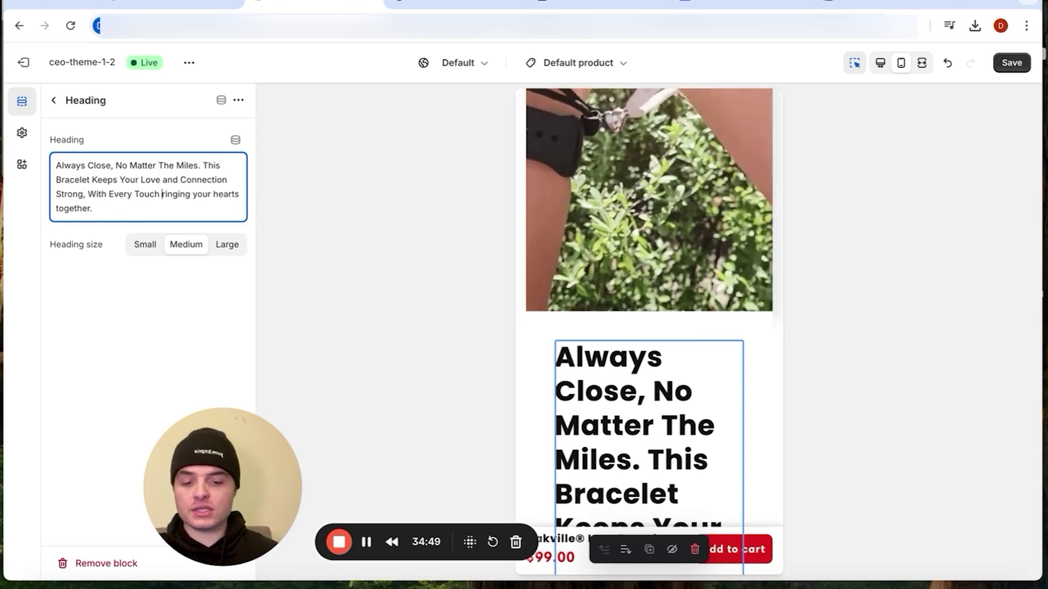
pyautogui.write('B')
pyautogui.click(195, 195)
pyautogui.press('BackSpace')
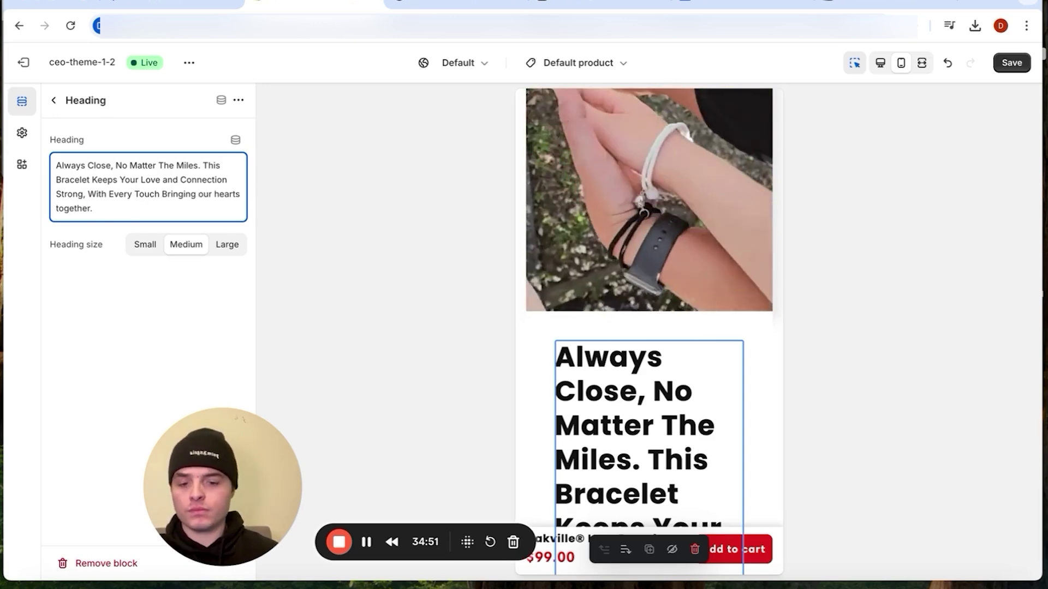
pyautogui.write('Y')
pyautogui.click(61, 209)
pyautogui.press('BackSpace')
pyautogui.write('H')
pyautogui.click(88, 208)
pyautogui.press('BackSpace')
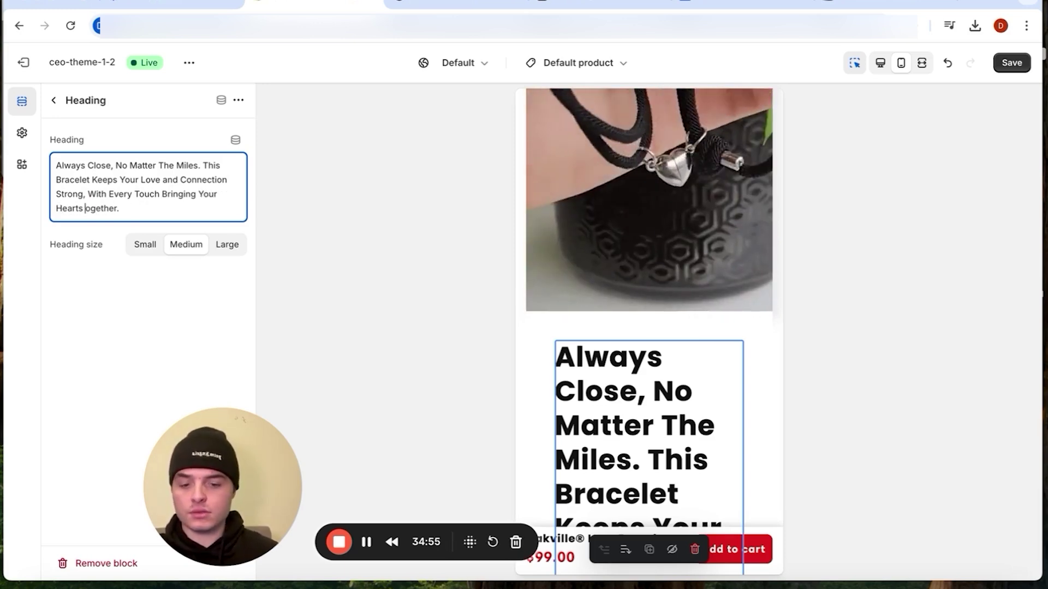
pyautogui.write('T')
# Set the heading size to Small and shorten the heading to "Always Close, No Matter The Miles. With Every Touch Bringing Your Hearts Together".
pyautogui.click(145, 244)
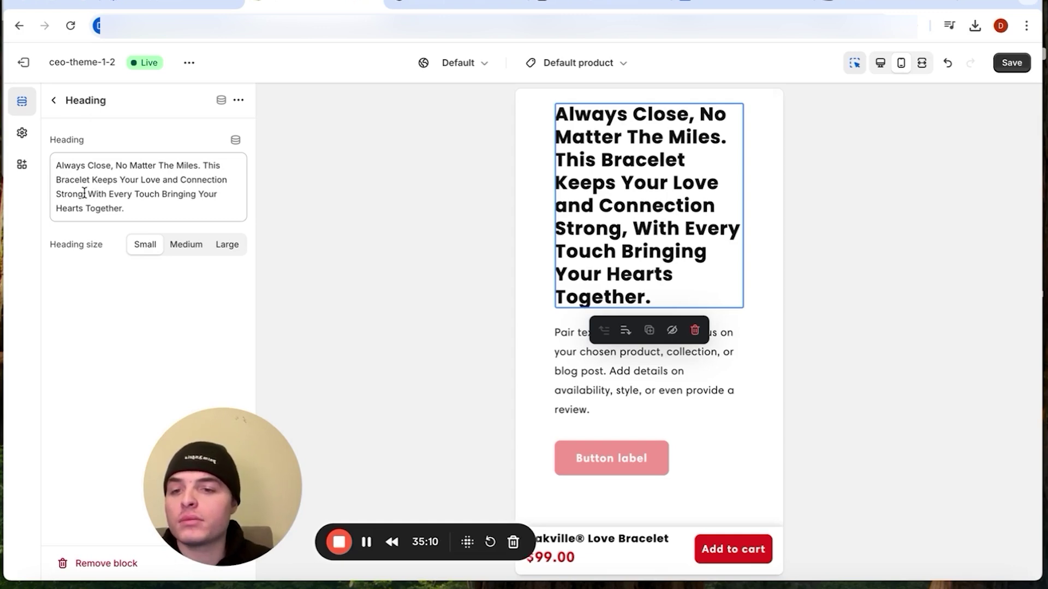
pyautogui.moveTo(84, 193); pyautogui.dragTo(173, 171)
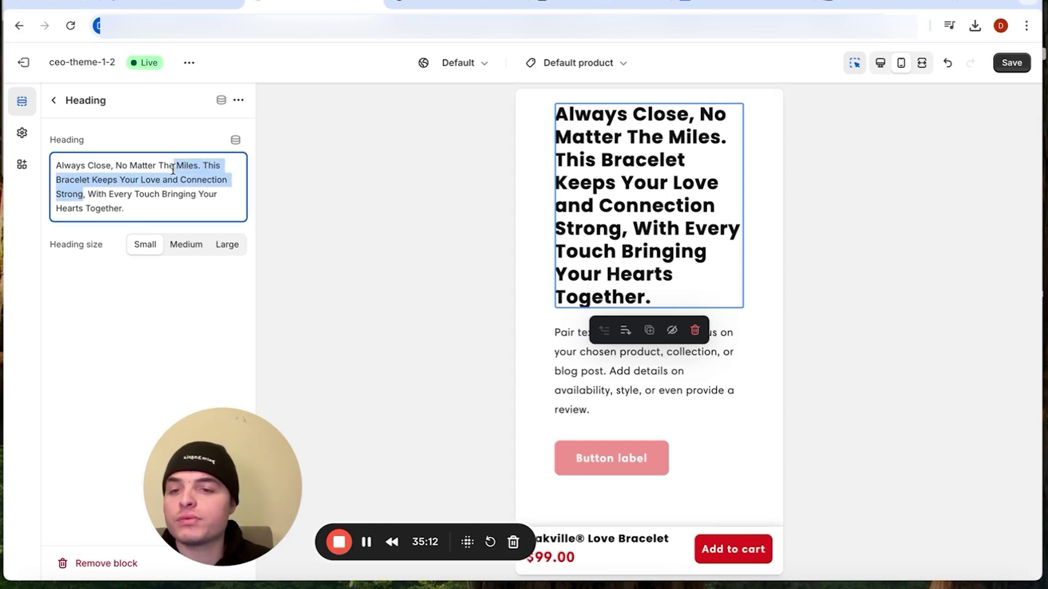
pyautogui.press('BackSpace')
pyautogui.press('BackSpace')
pyautogui.press('BackSpace')
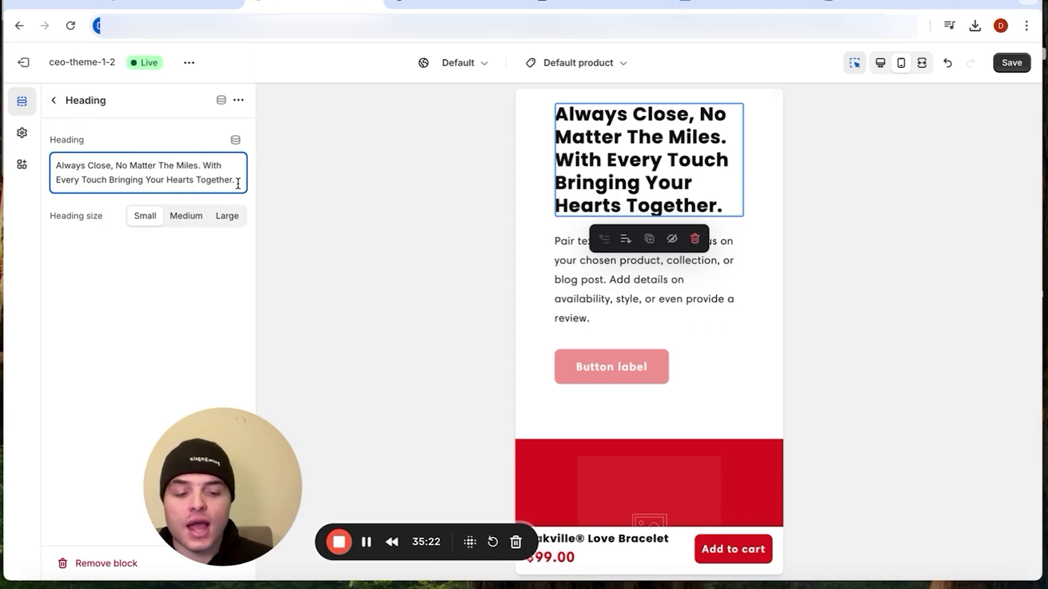
# Set the second Image with text section's desktop content position to Middle and its desktop and mobile content alignment to Center, and save.
pyautogui.click(54, 100)
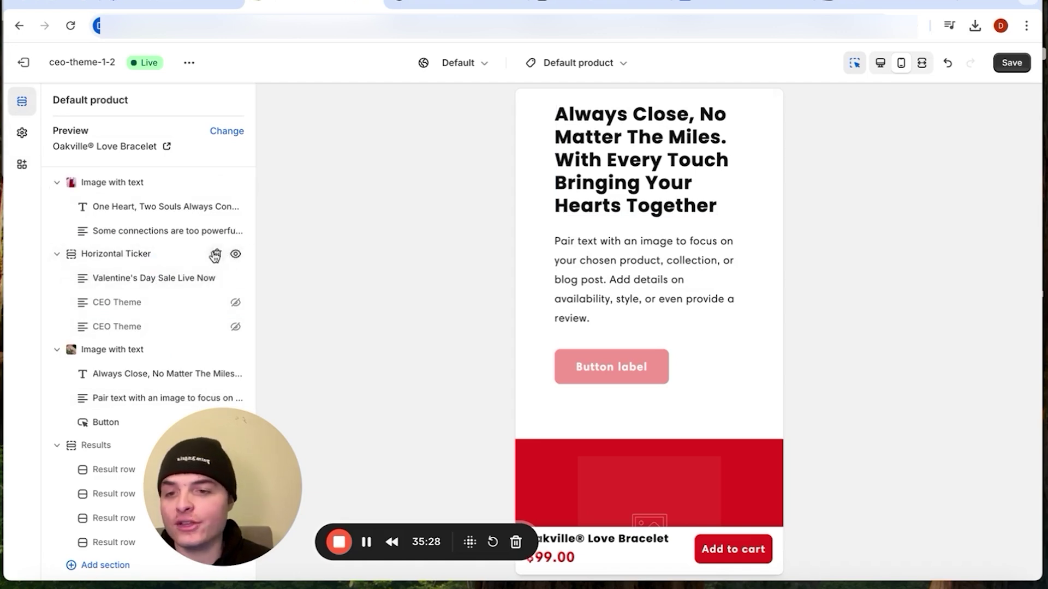
pyautogui.click(112, 349)
pyautogui.scroll(-3, 181, 301)
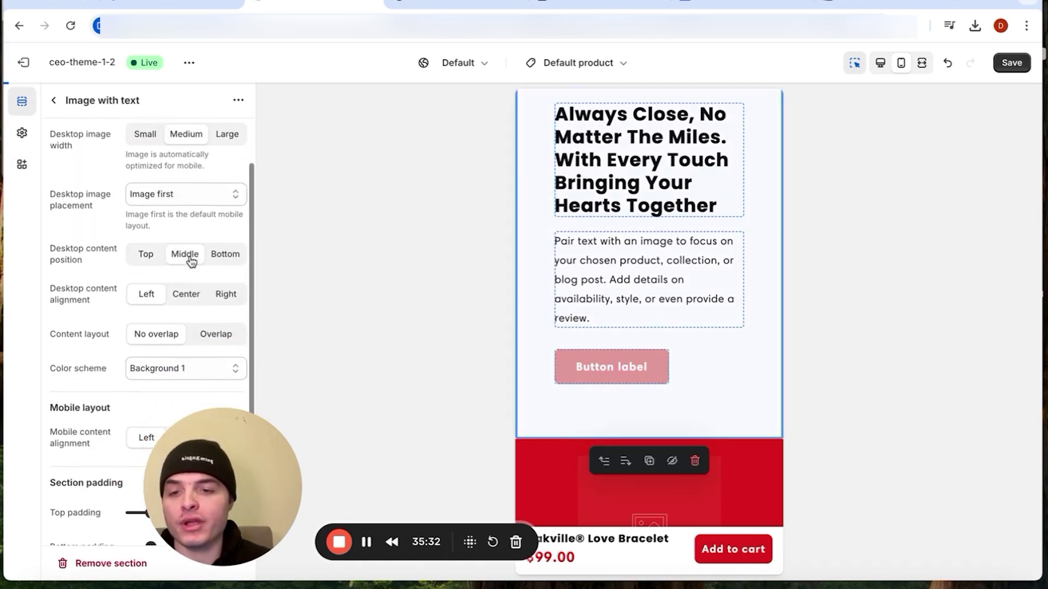
pyautogui.click(187, 294)
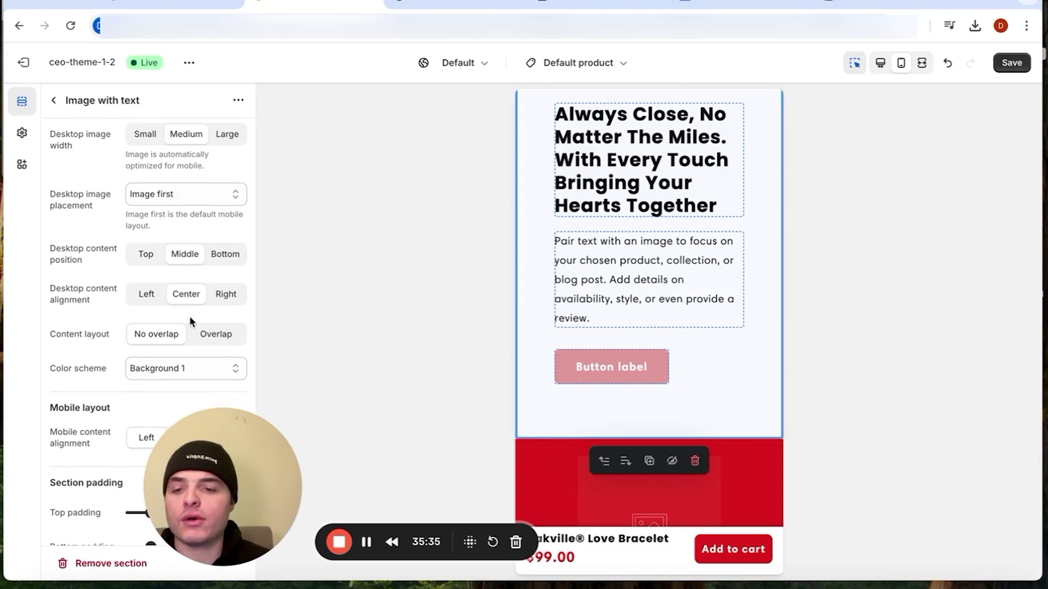
pyautogui.scroll(-2, 190, 317)
pyautogui.click(186, 331)
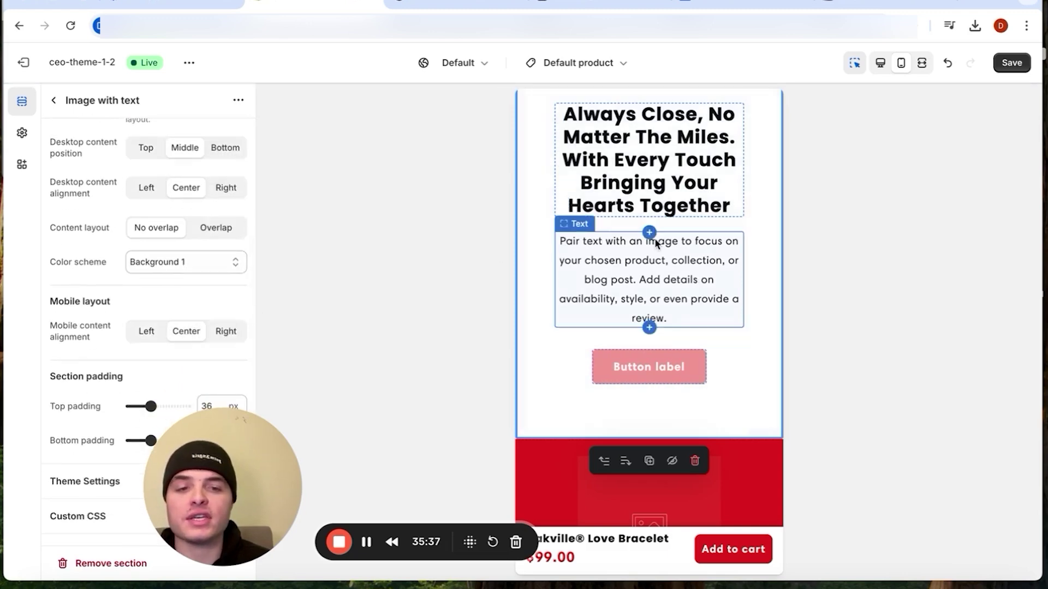
pyautogui.click(1005, 64)
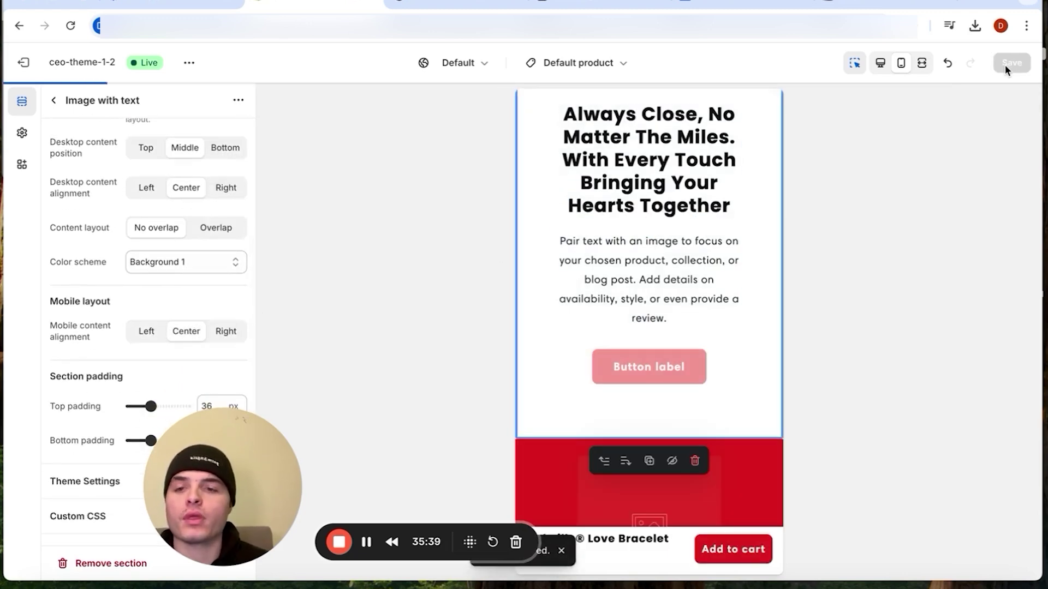
# Open the second Image with text section's placeholder text, switch to ChatGPT, and request another 1-3 sentence copy to go under this headline.
pyautogui.click(54, 100)
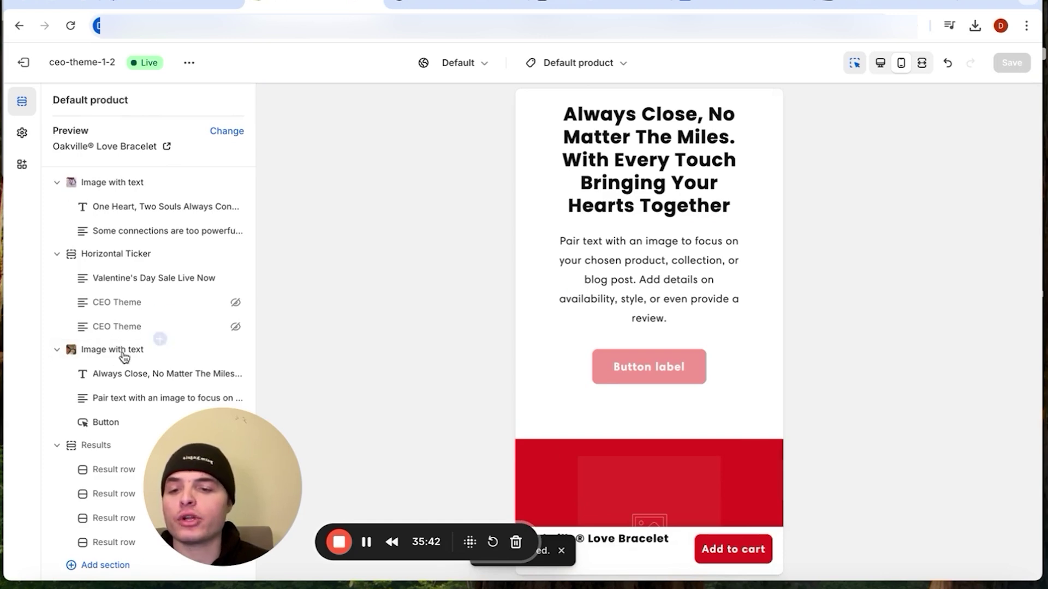
pyautogui.click(124, 399)
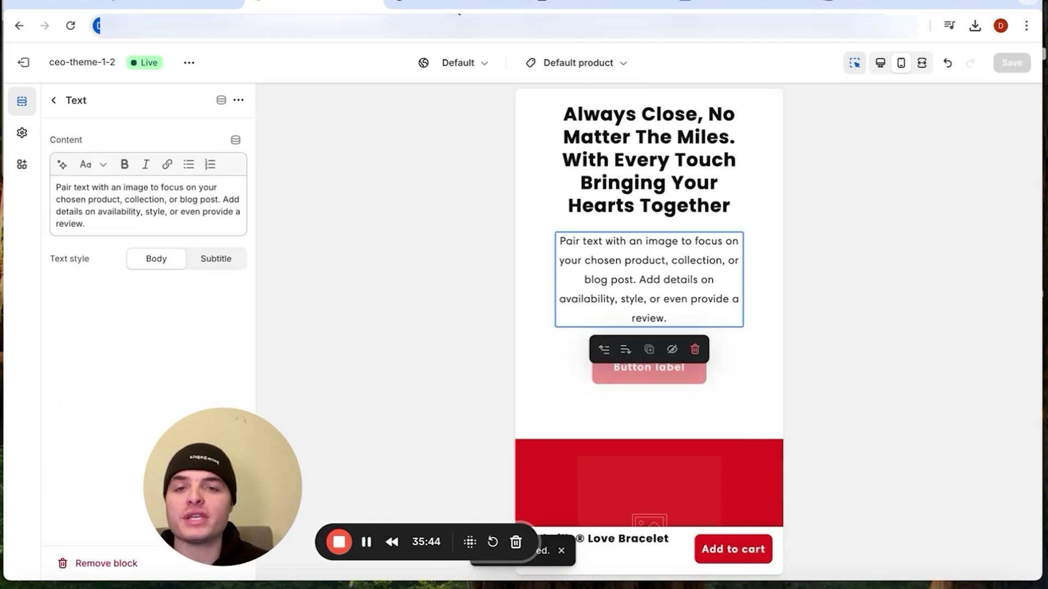
pyautogui.hotkey('ctrl', 'Tab')
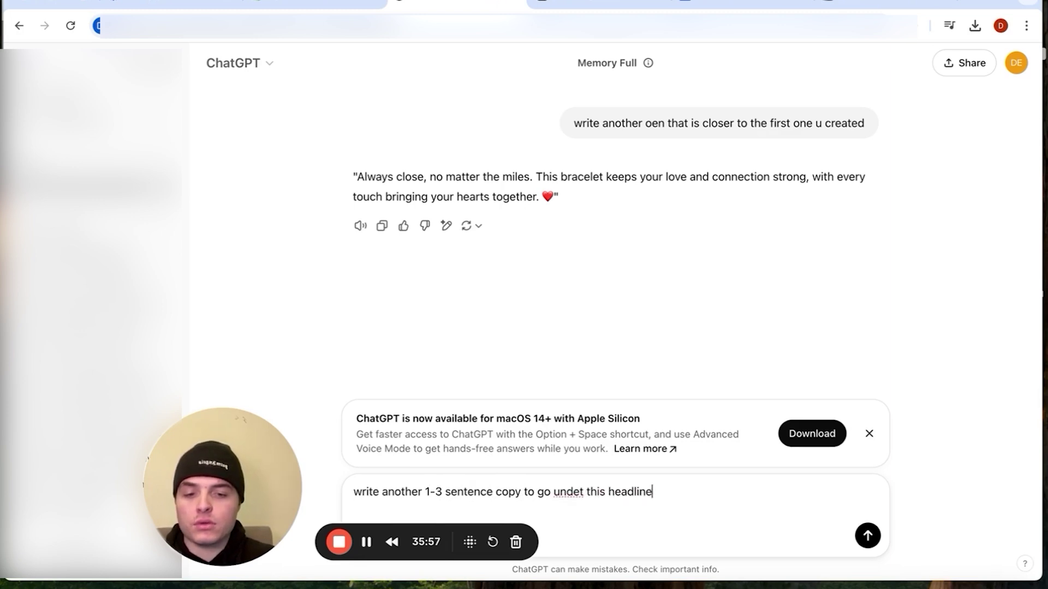
pyautogui.press('Return')
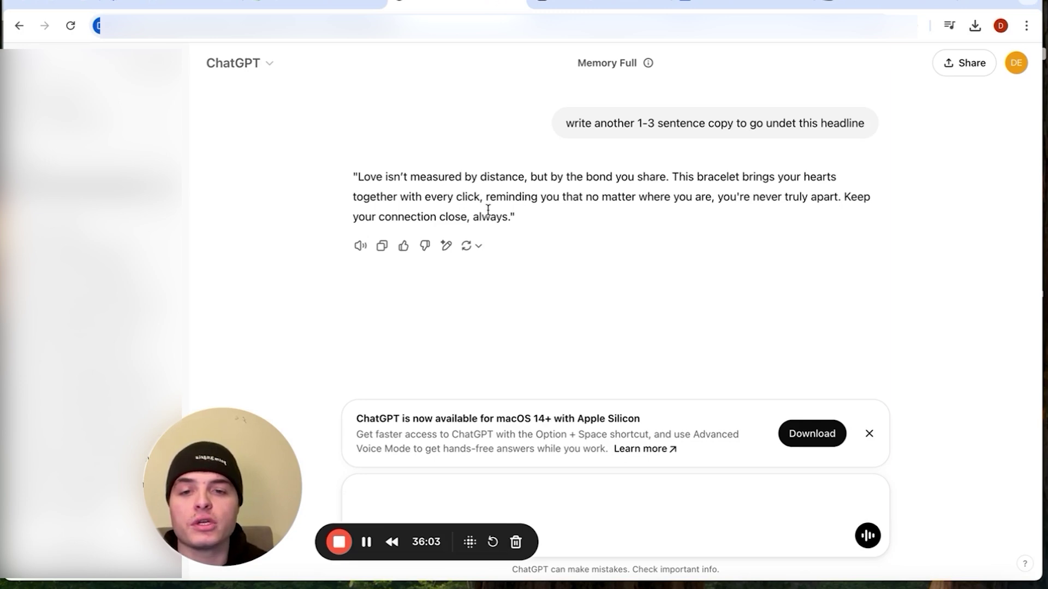
# Copy ChatGPT's reply from "Love isn't measured by distance" through "never truly apart" and replace the text block's placeholder with it in the theme editor.
pyautogui.moveTo(357, 173); pyautogui.dragTo(843, 202)
pyautogui.hotkey('ctrl', 'c')
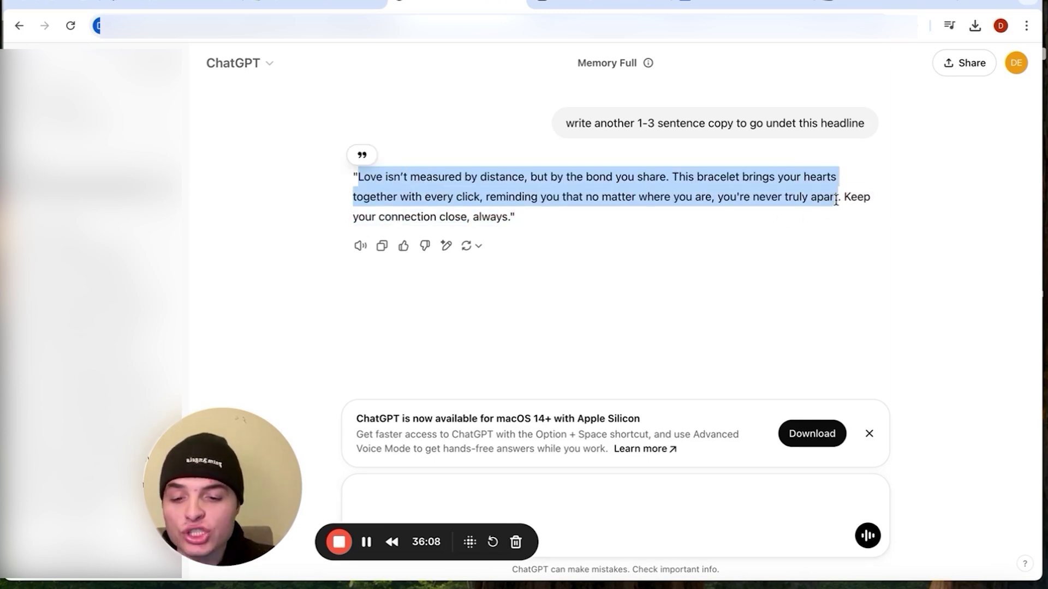
pyautogui.click(330, 4)
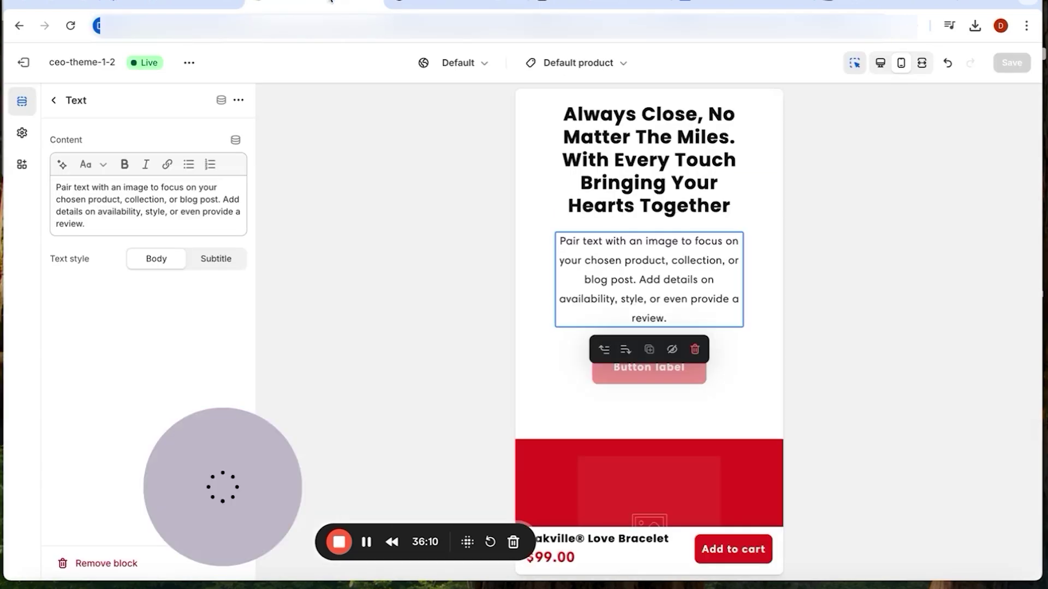
pyautogui.moveTo(124, 225); pyautogui.dragTo(77, 191)
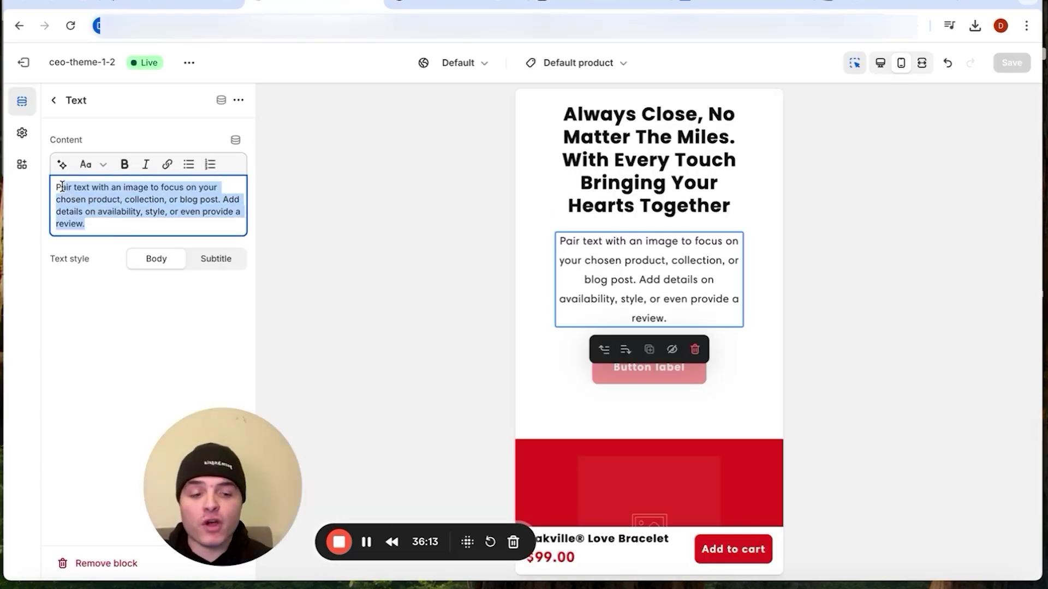
pyautogui.press('BackSpace')
pyautogui.hotkey('ctrl', 'v')
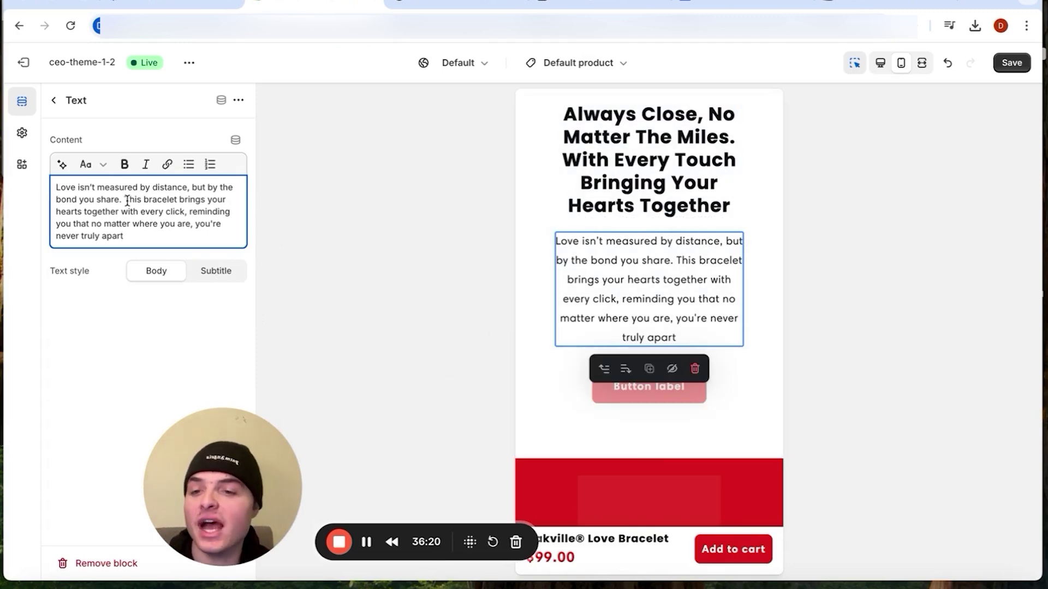
# Make "This bracelet brings your hearts together with every click" bold in the text block and save.
pyautogui.moveTo(126, 199); pyautogui.dragTo(155, 213)
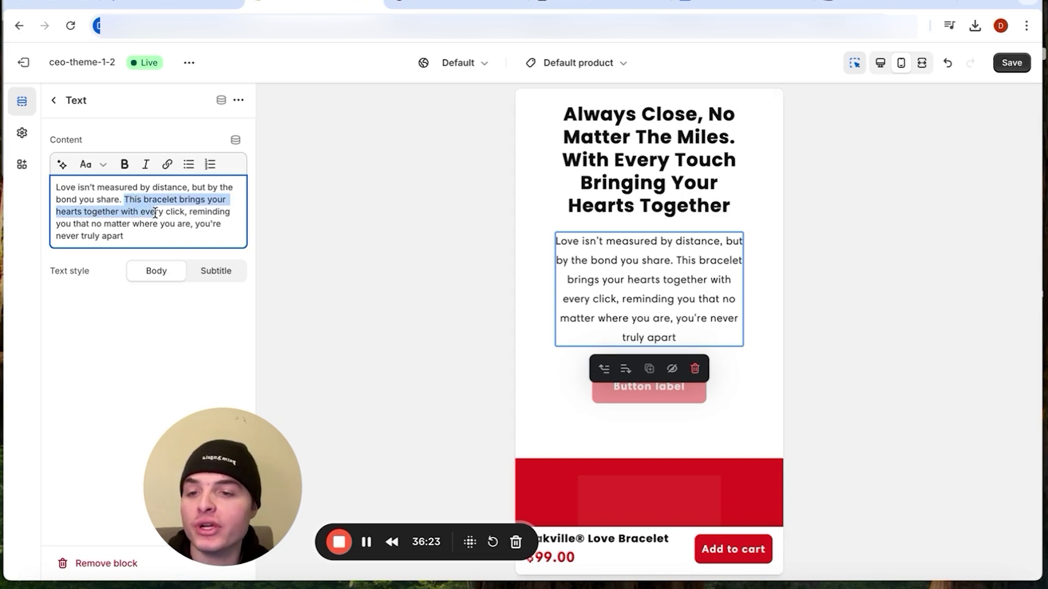
pyautogui.click(125, 164)
pyautogui.click(1011, 62)
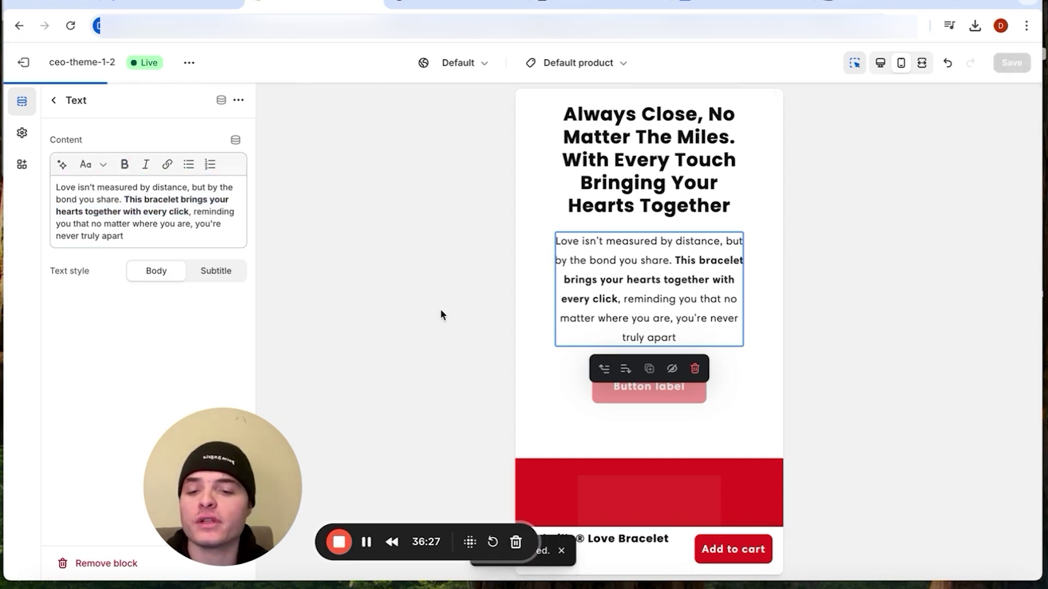
# Delete the Button block from the second Image with text section and save.
pyautogui.click(50, 100)
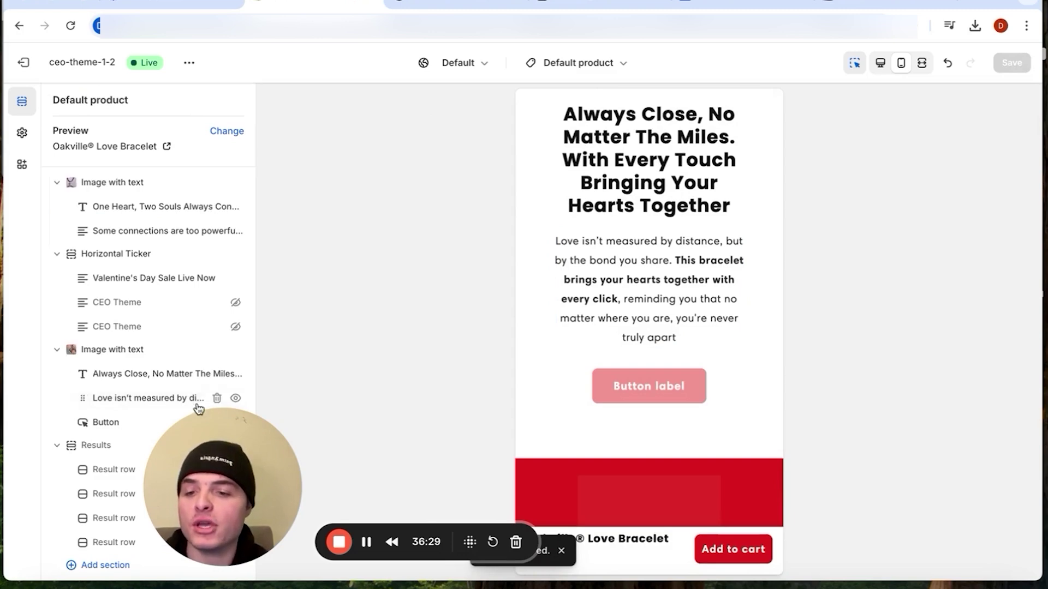
pyautogui.click(218, 424)
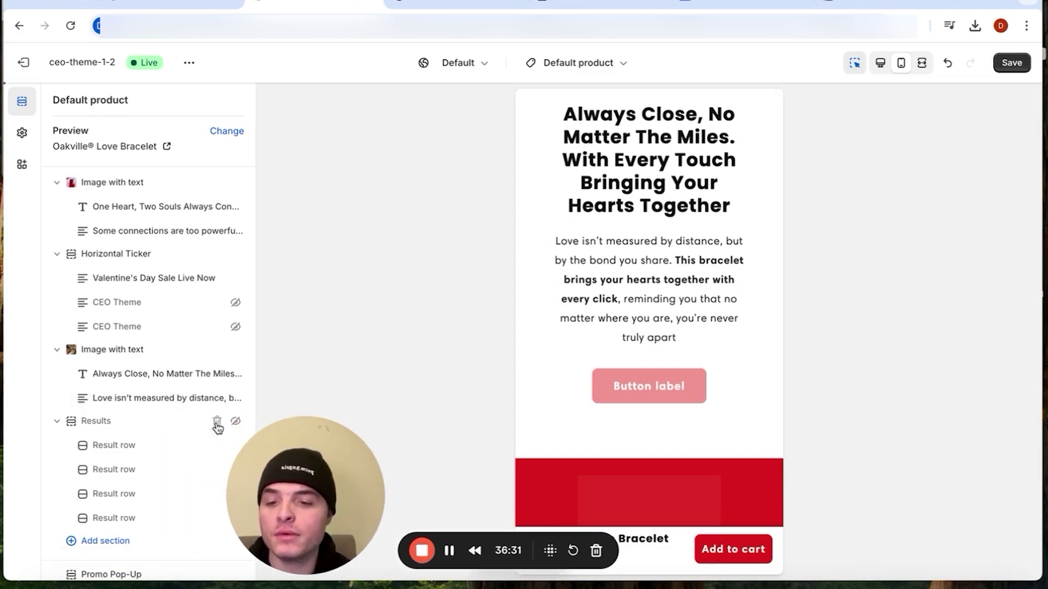
pyautogui.click(1018, 66)
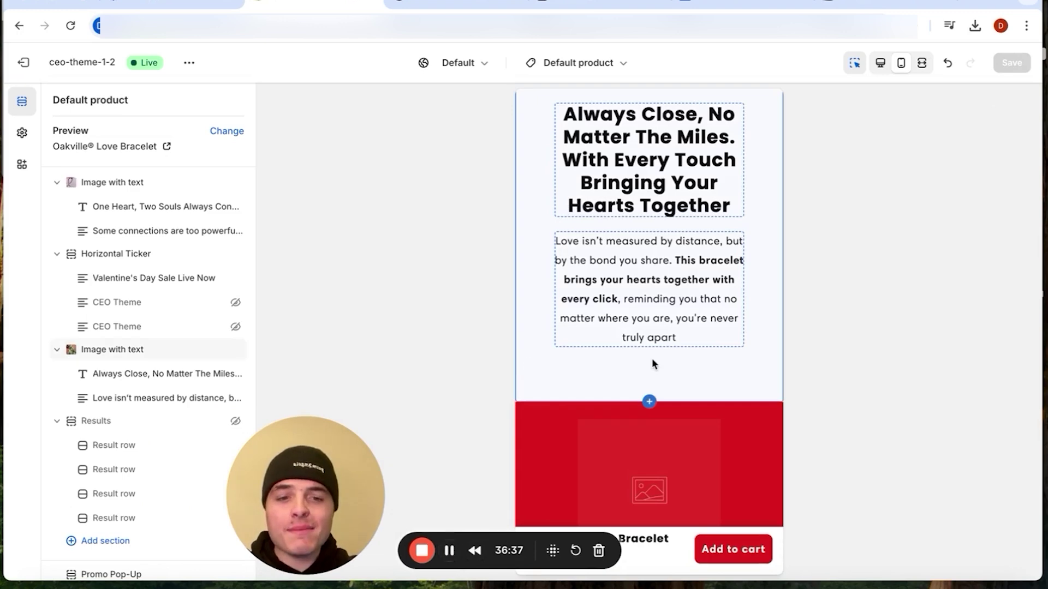
# Duplicate the Valentine's Day Horizontal Ticker and move the copy directly below the second Image with text section.
pyautogui.scroll(10, 652, 360)
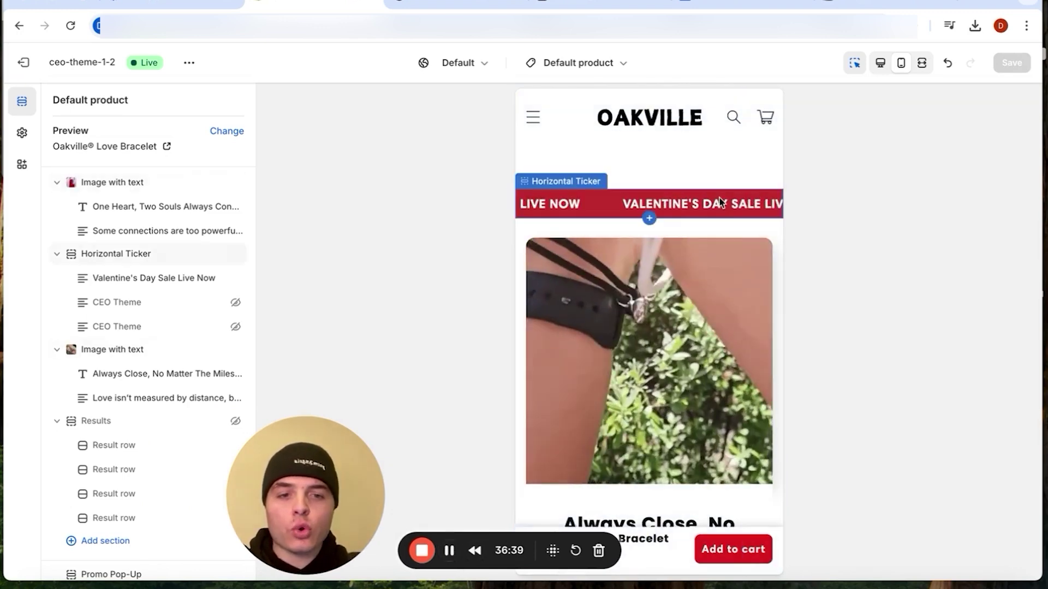
pyautogui.click(718, 201)
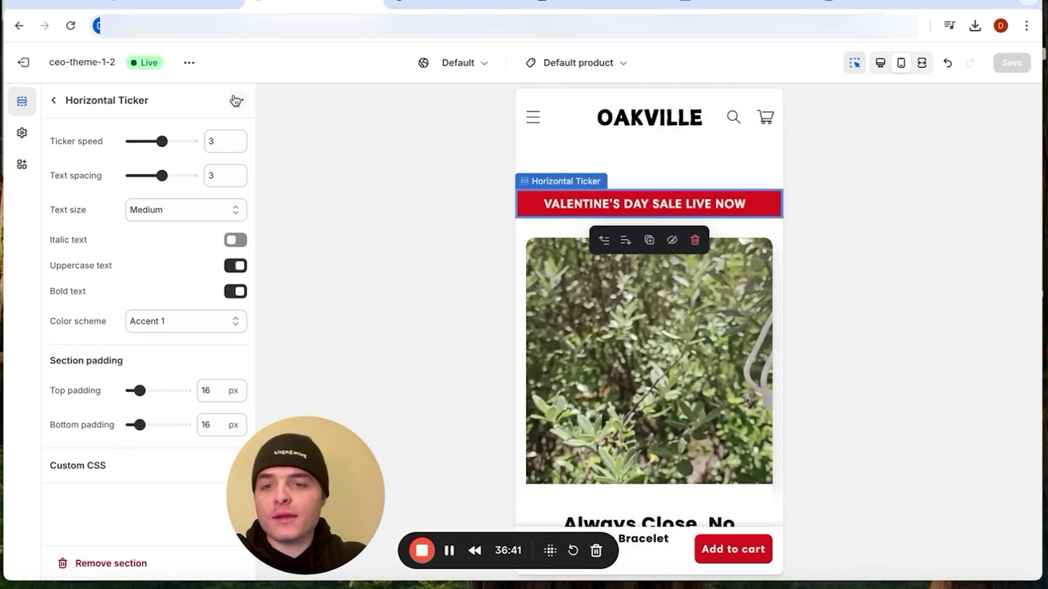
pyautogui.click(237, 99)
pyautogui.click(273, 127)
pyautogui.click(53, 100)
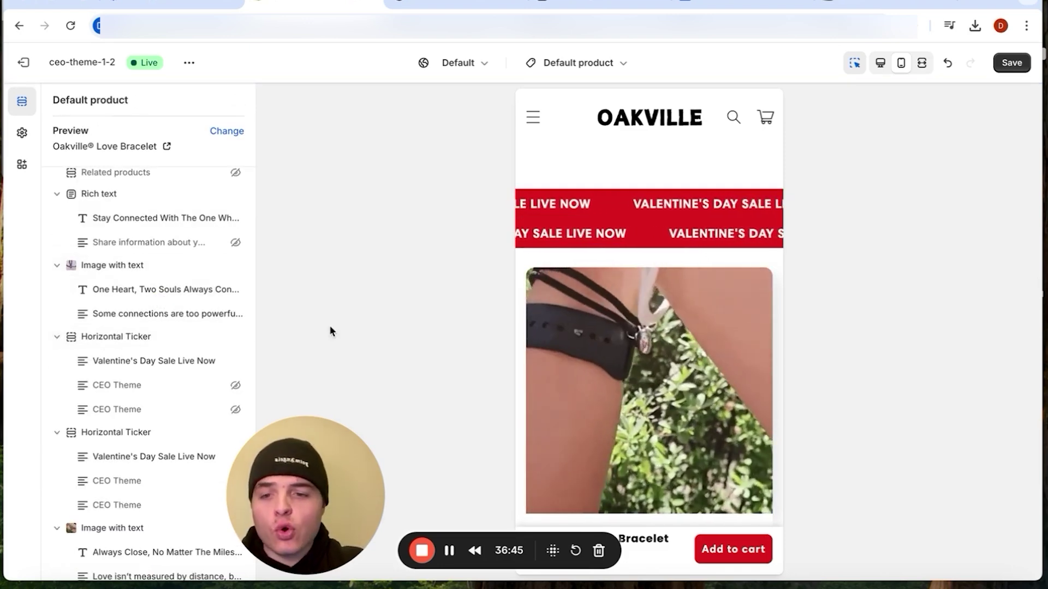
pyautogui.moveTo(66, 432); pyautogui.dragTo(66, 503)
pyautogui.scroll(10, 711, 456)
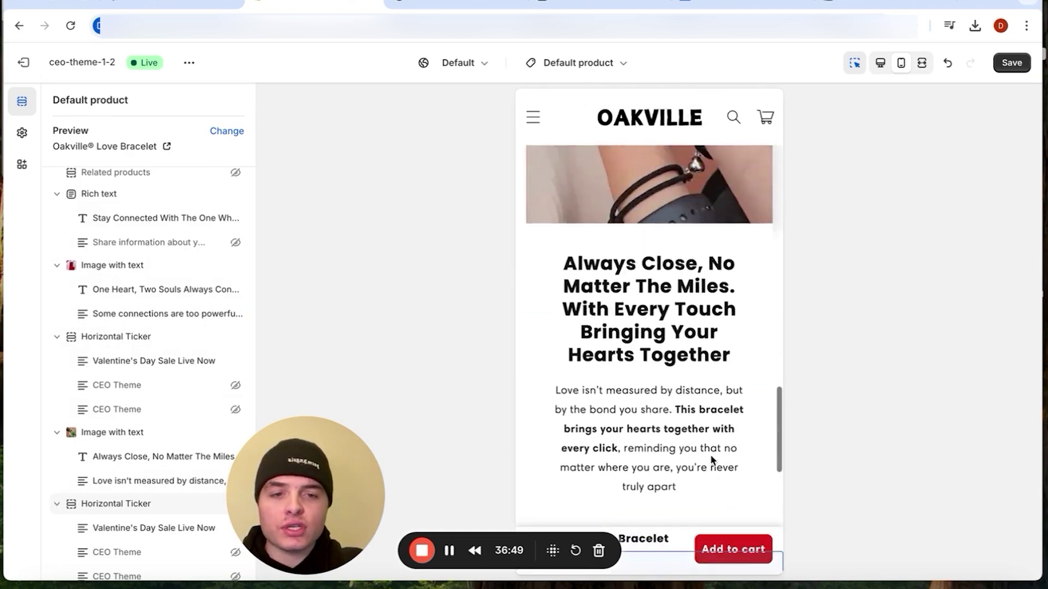
# In the desktop preview, set the second Image with text section's desktop image placement to Image second and save.
pyautogui.click(881, 62)
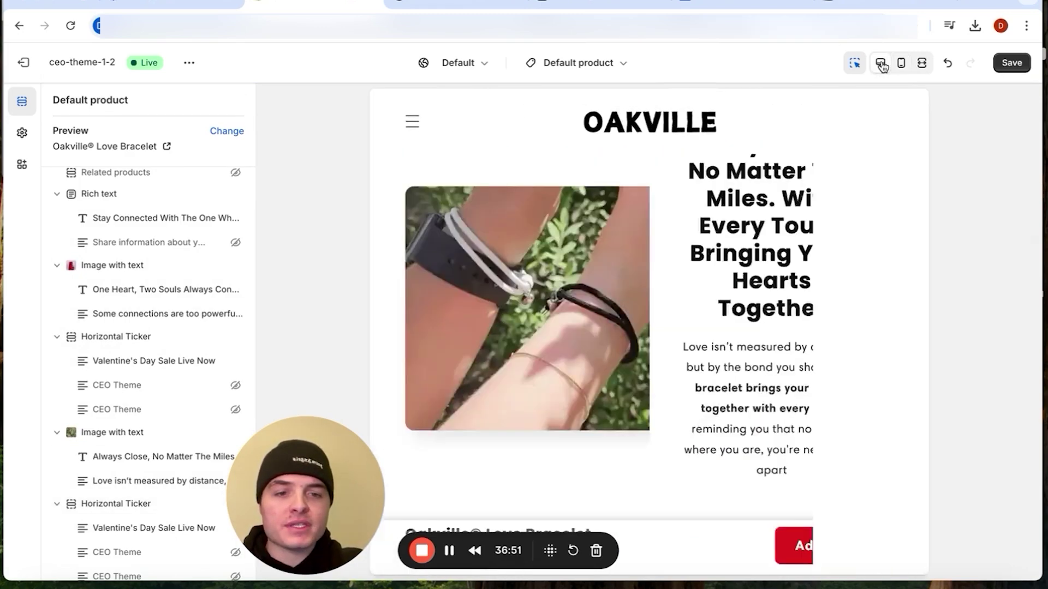
pyautogui.scroll(4, 656, 299)
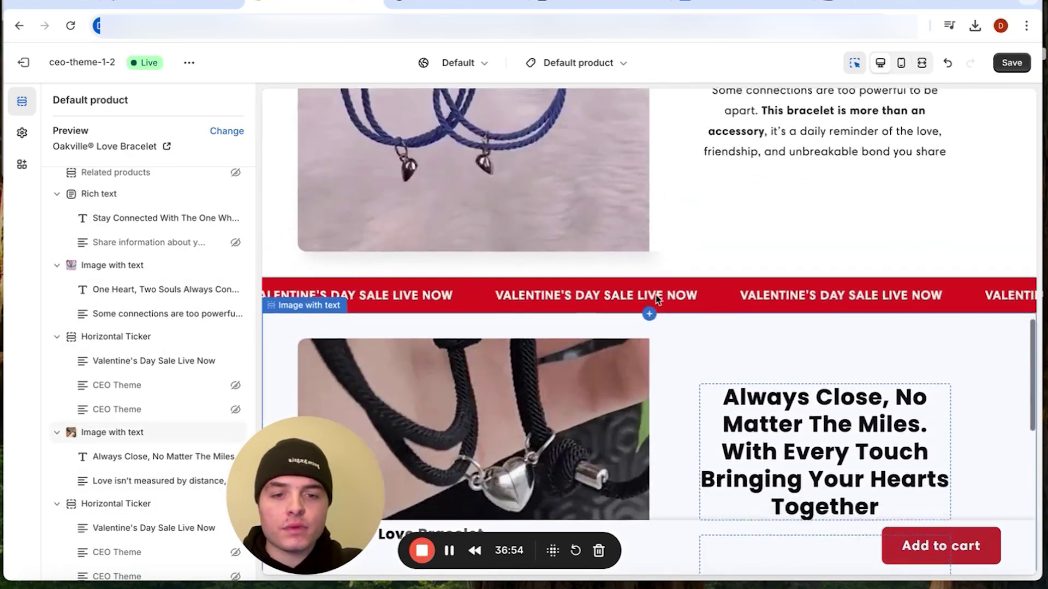
pyautogui.scroll(-3, 656, 297)
pyautogui.click(583, 299)
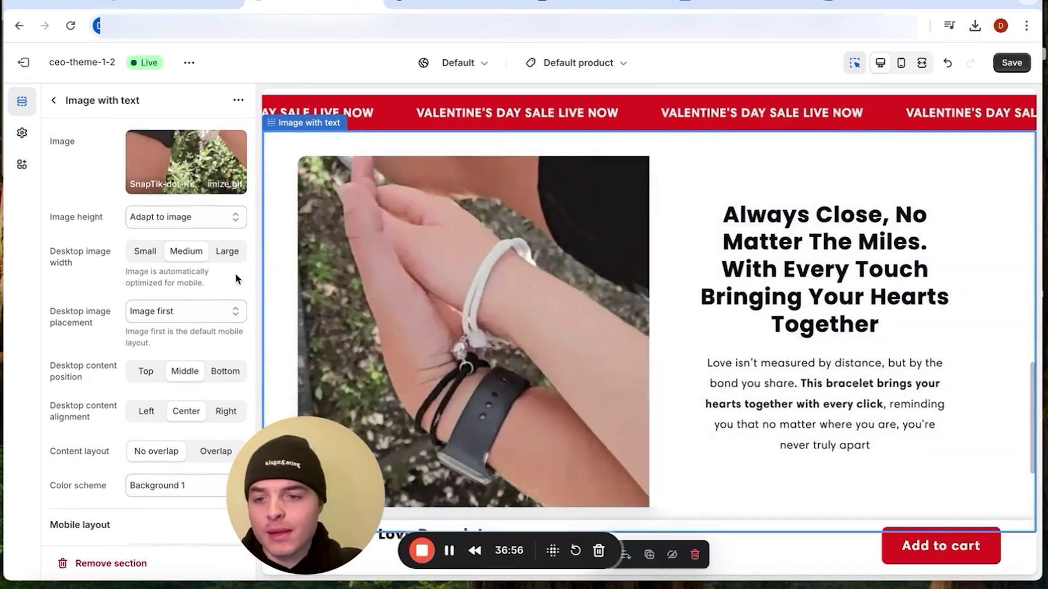
pyautogui.scroll(-1, 139, 339)
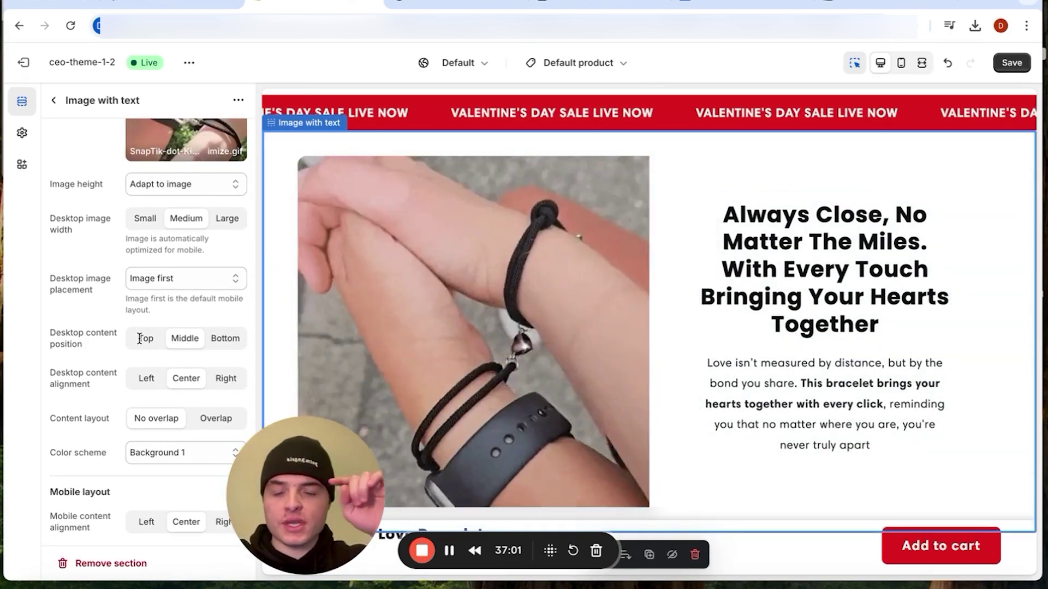
pyautogui.scroll(-3, 164, 404)
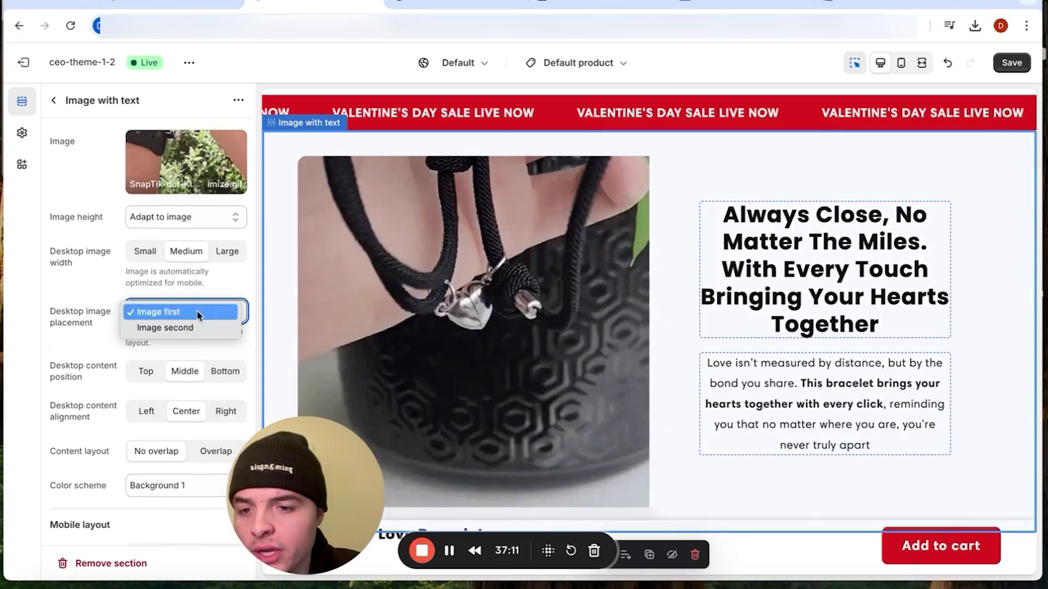
pyautogui.click(192, 330)
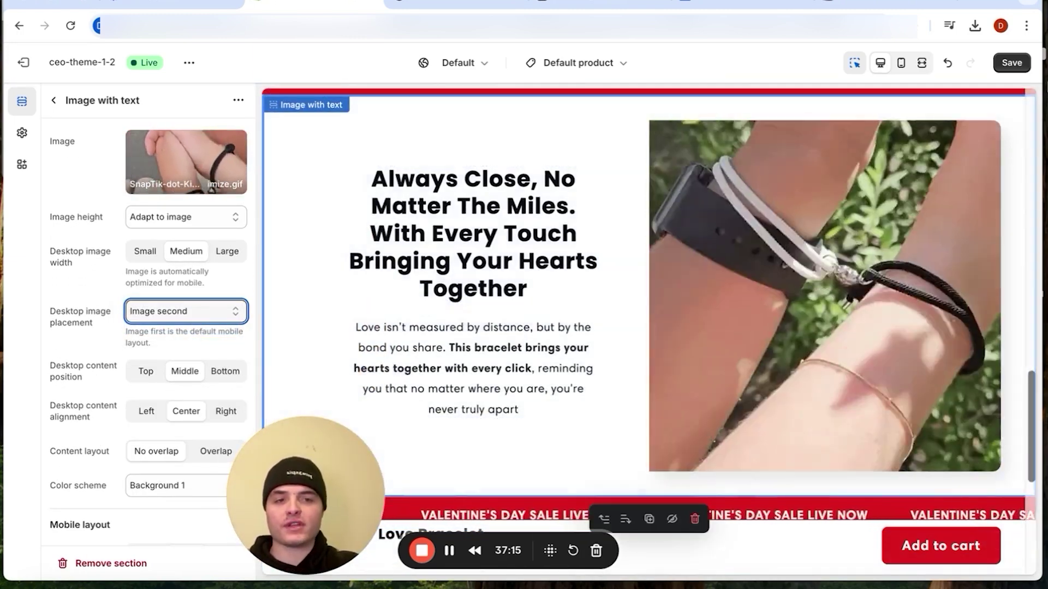
pyautogui.click(1020, 67)
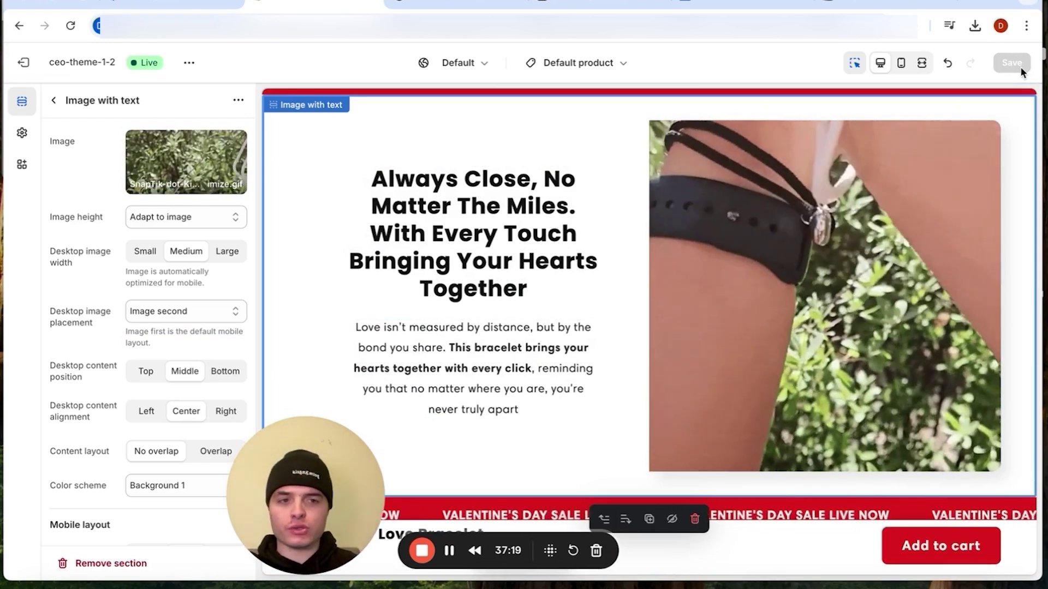
# Return to the mobile preview and add an Icon Bar section at the end of the product template.
pyautogui.click(901, 62)
pyautogui.scroll(-15, 678, 260)
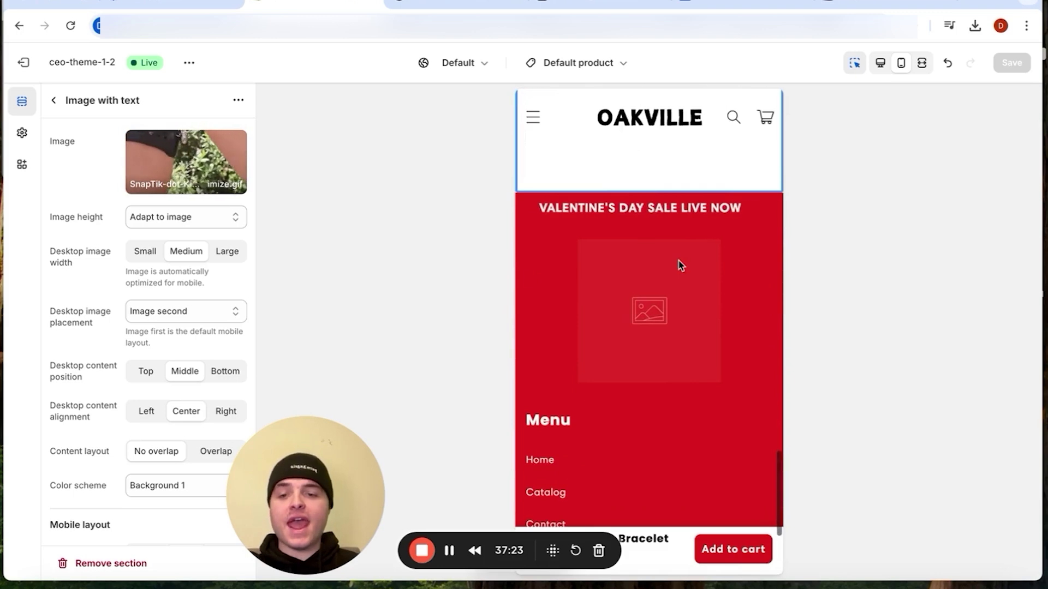
pyautogui.click(54, 98)
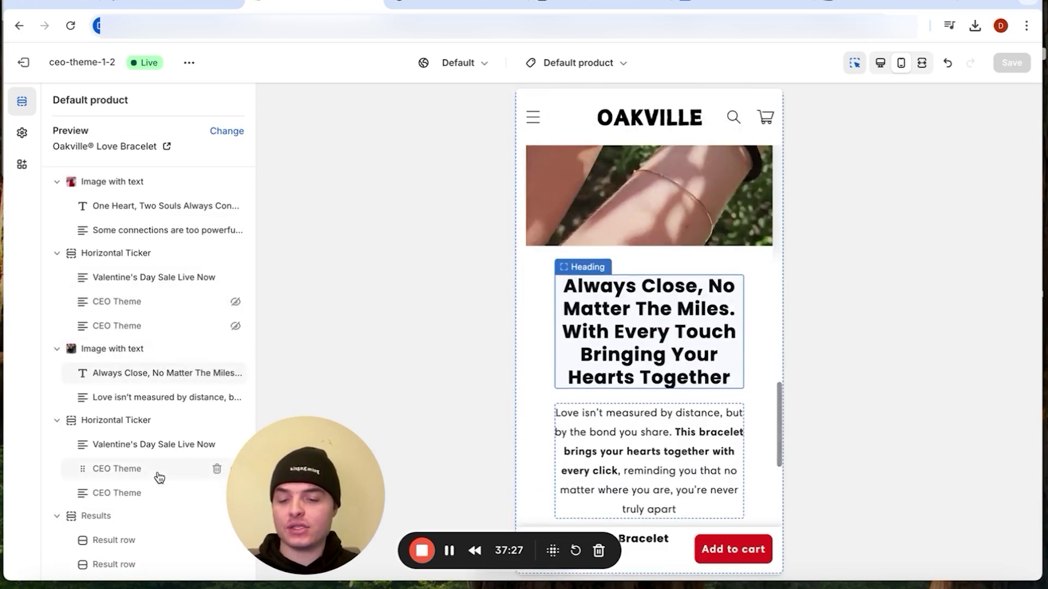
pyautogui.scroll(-5, 159, 478)
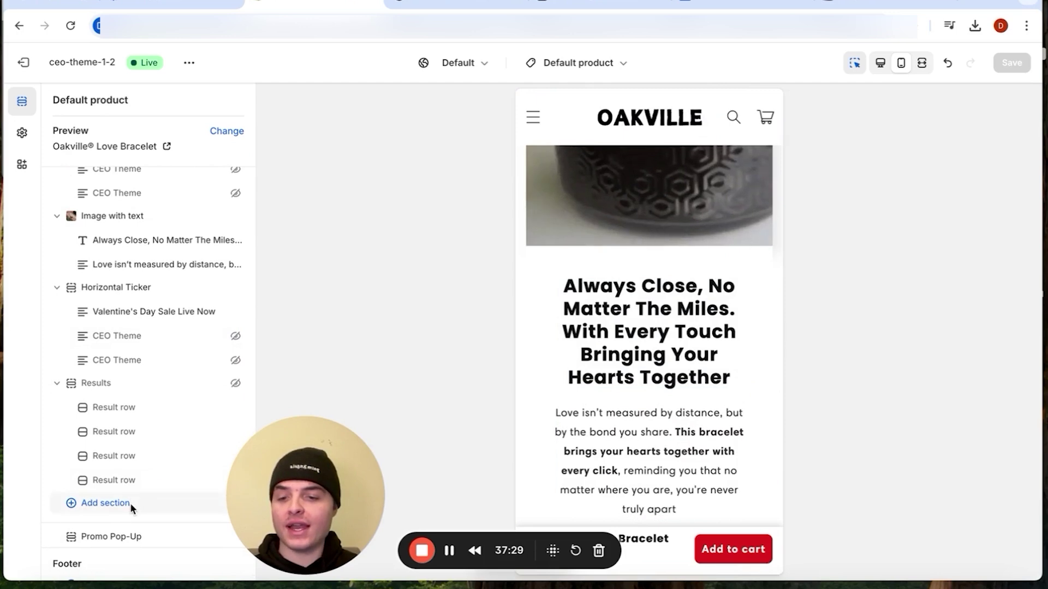
pyautogui.click(130, 503)
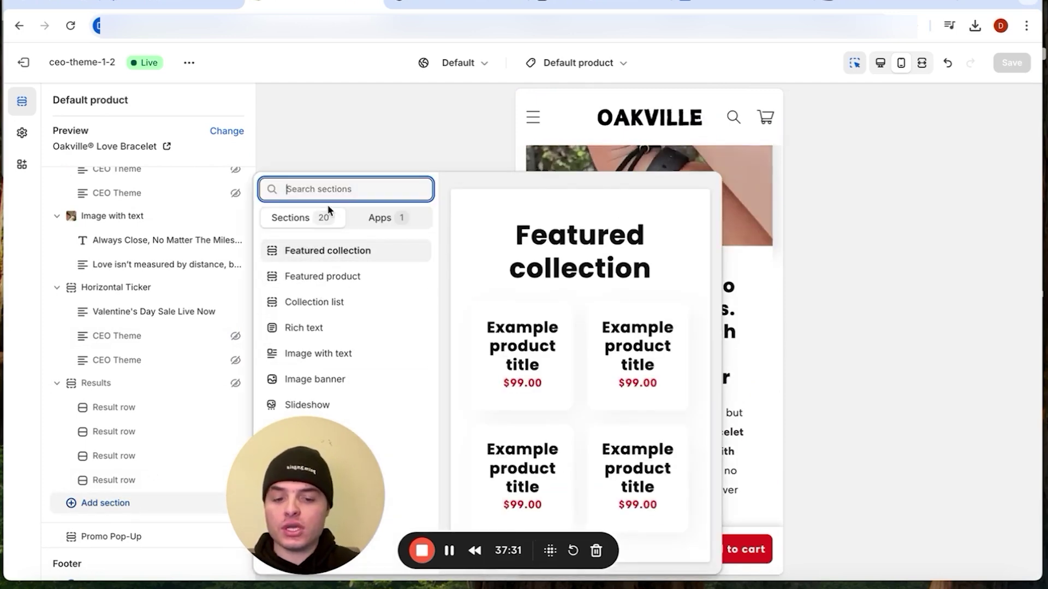
pyautogui.write('icon')
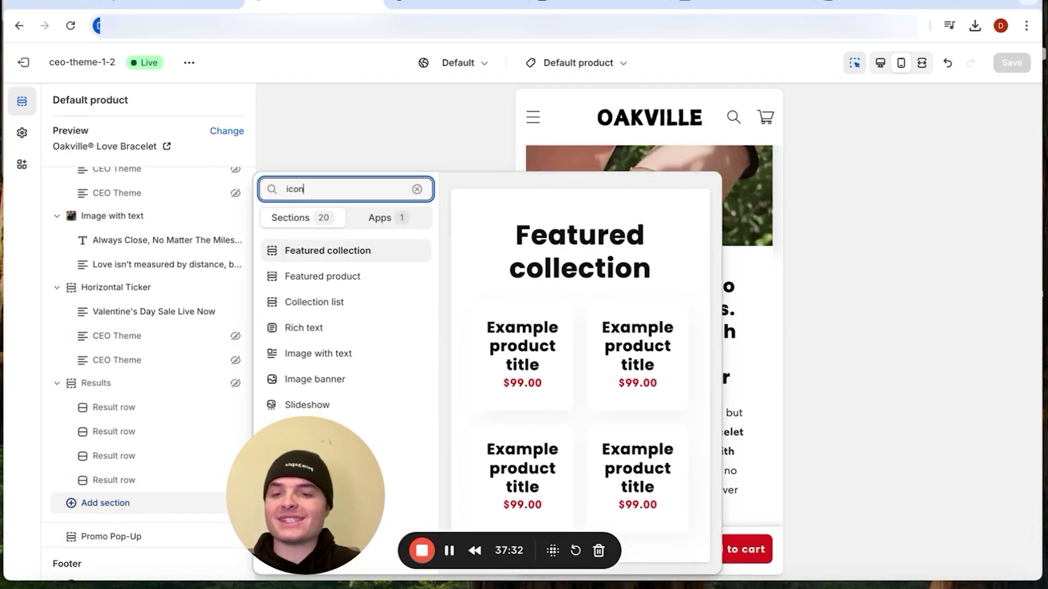
pyautogui.click(336, 250)
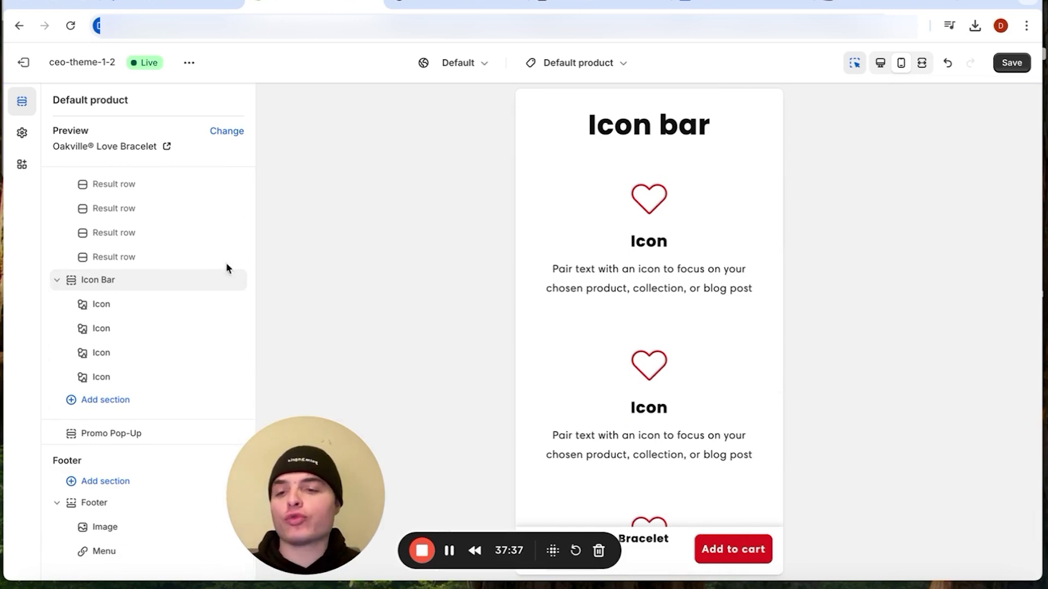
# Set the Icon Bar section's heading to "Why Over 10,000 People Have Chosen Us" with a Small heading size.
pyautogui.scroll(5, 702, 367)
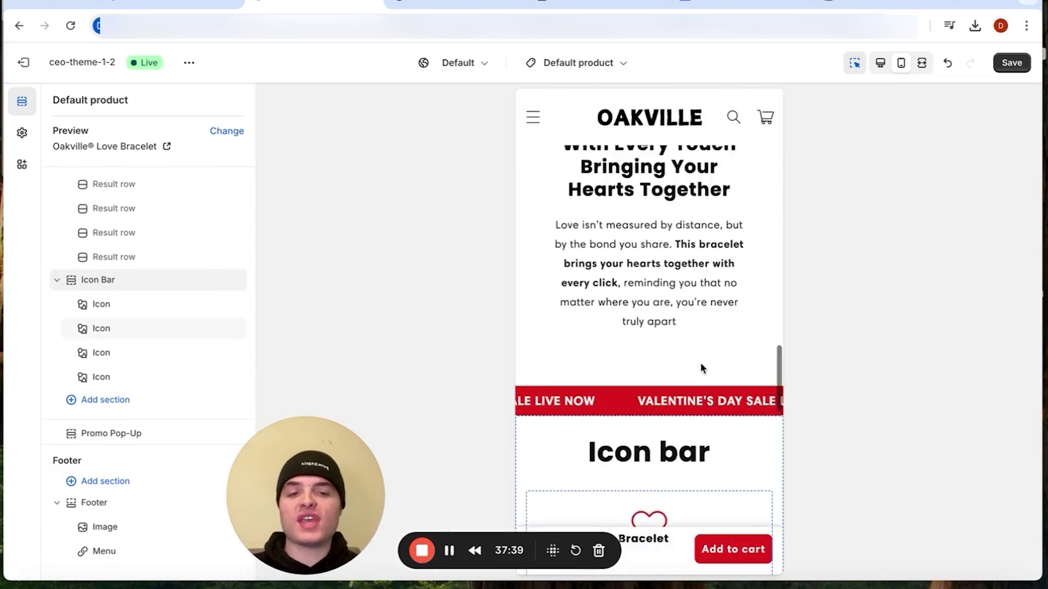
pyautogui.scroll(-4, 699, 366)
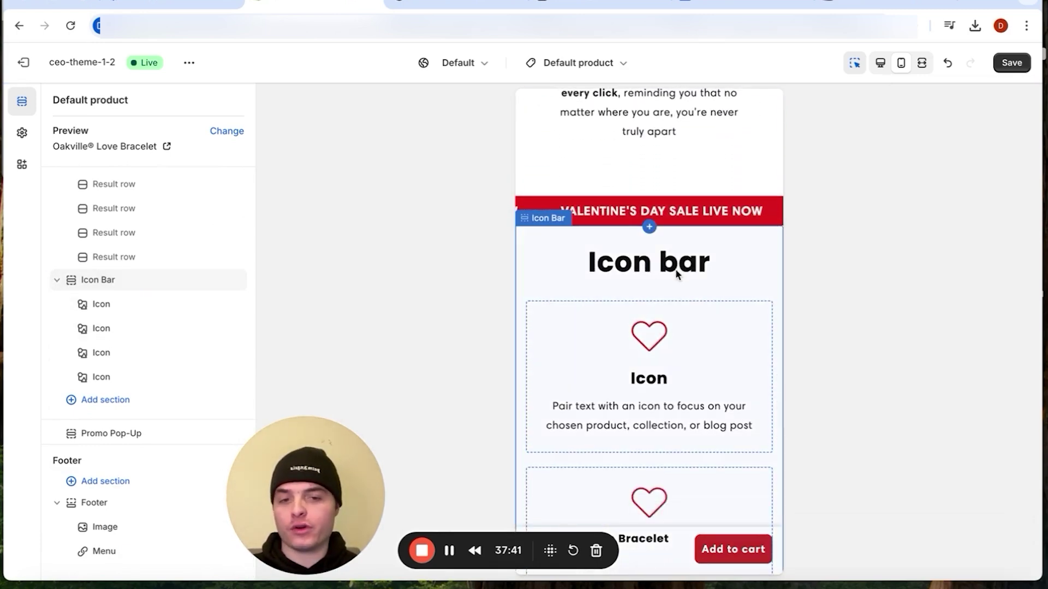
pyautogui.click(677, 274)
pyautogui.click(121, 129)
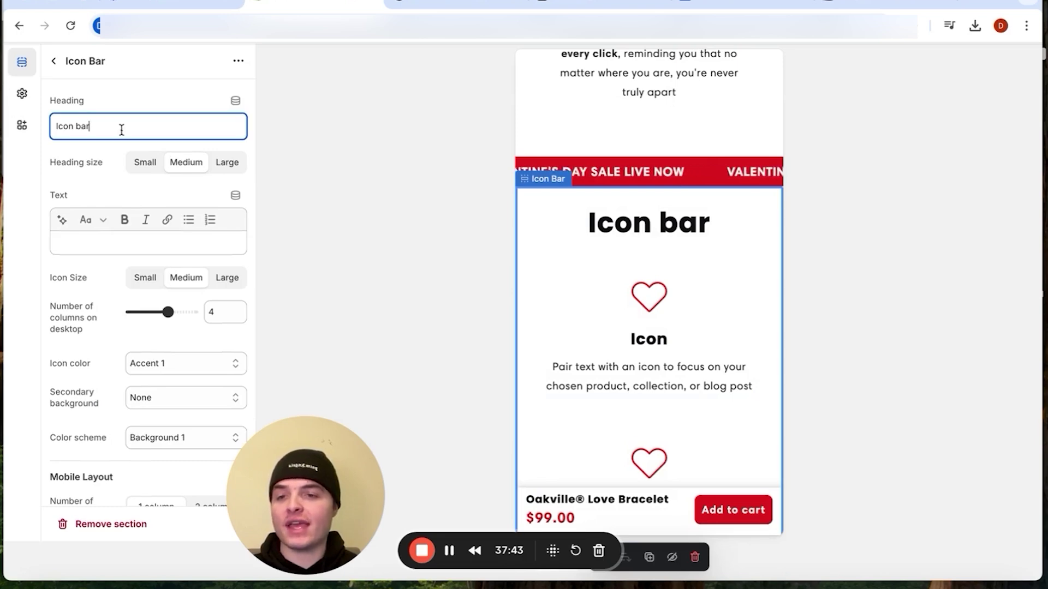
pyautogui.press('BackSpace')
pyautogui.write('Why ')
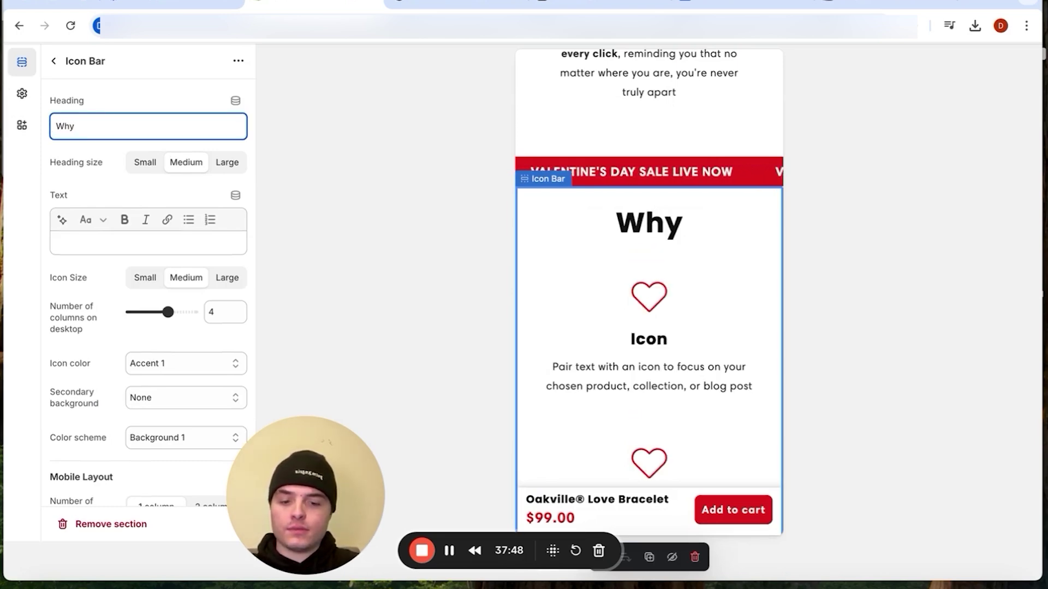
pyautogui.write('Over 10')
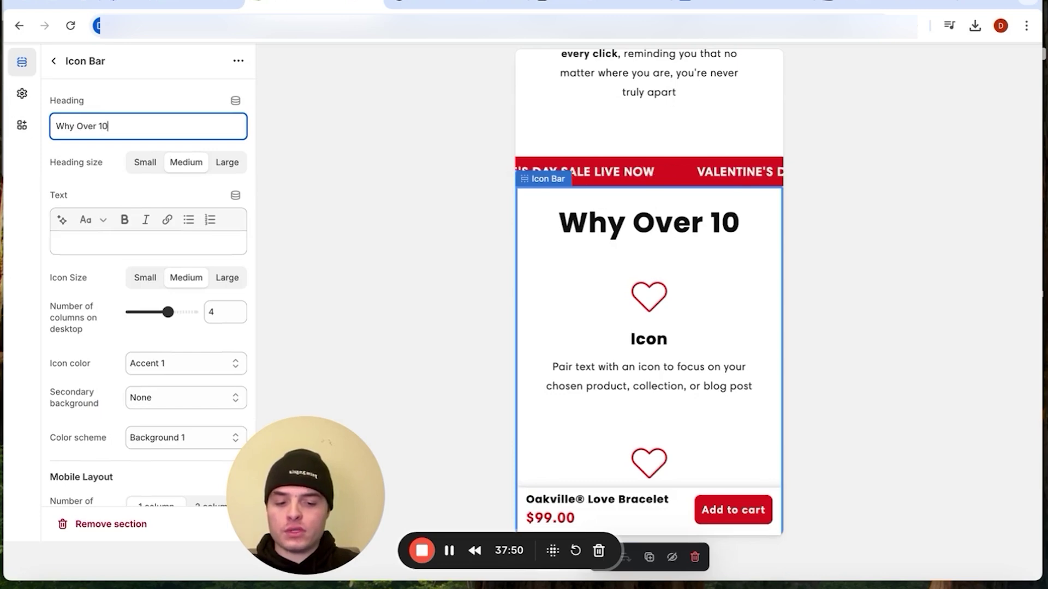
pyautogui.write(',000 People Cho')
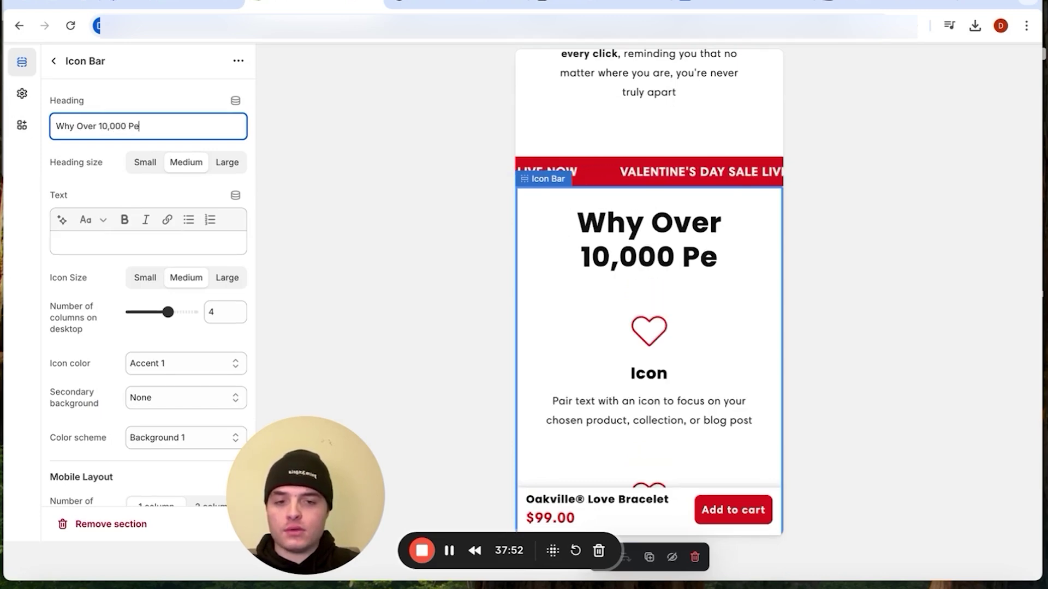
pyautogui.press('BackSpace')
pyautogui.press('BackSpace')
pyautogui.press('BackSpace')
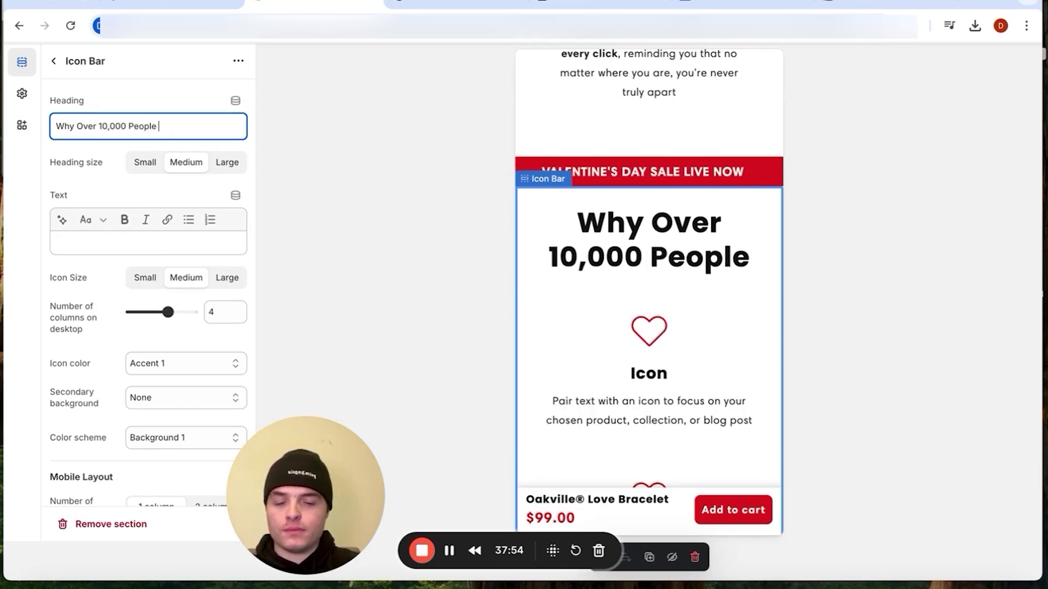
pyautogui.write('Have Ch')
pyautogui.write('osen Us')
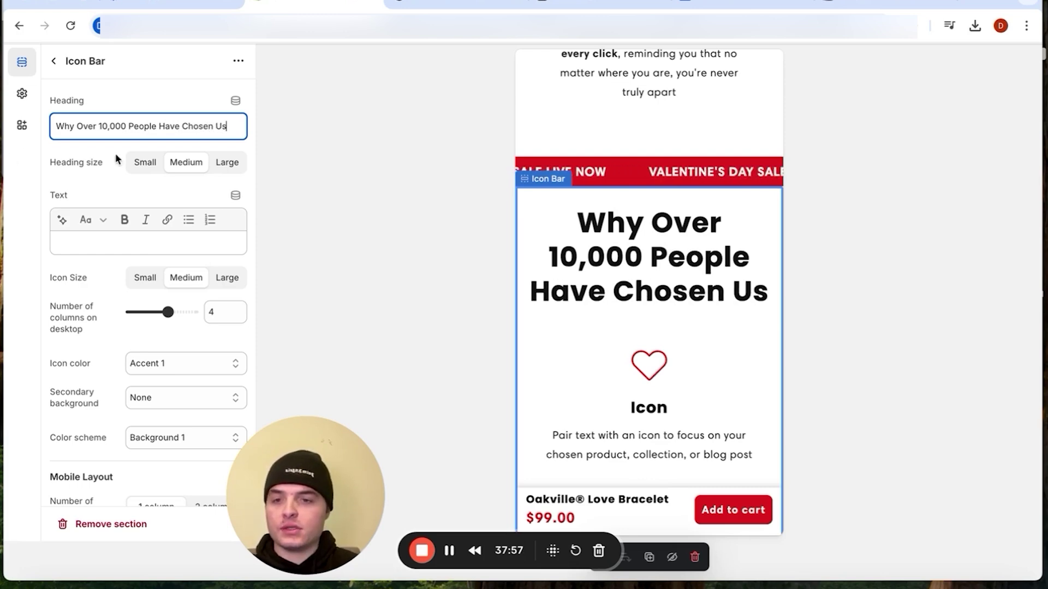
pyautogui.click(143, 162)
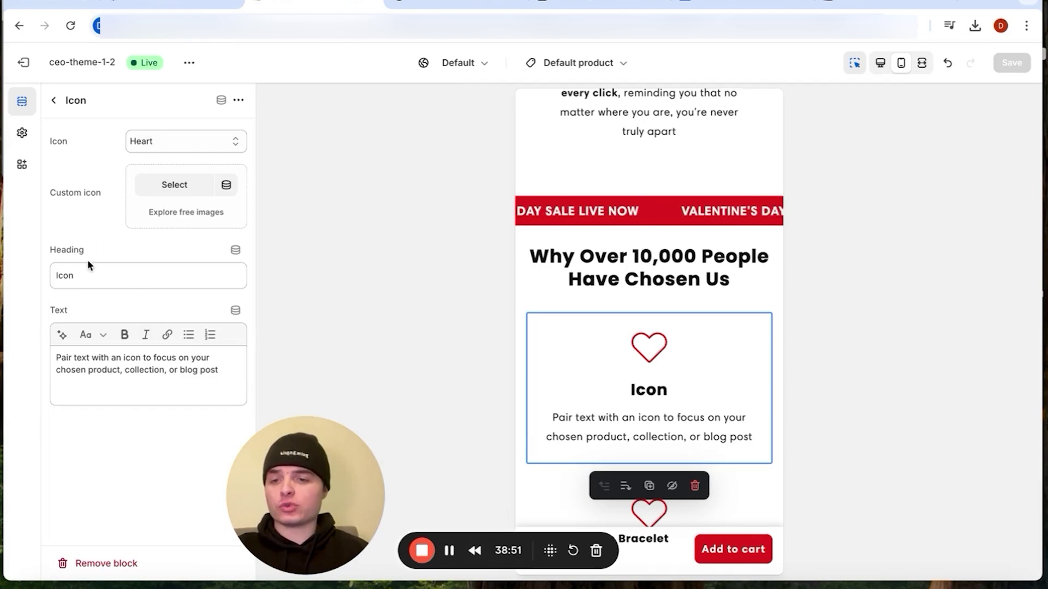
# Change the first icon's heading to "Made With Love".
pyautogui.moveTo(77, 275); pyautogui.dragTo(38, 275)
pyautogui.press('BackSpace')
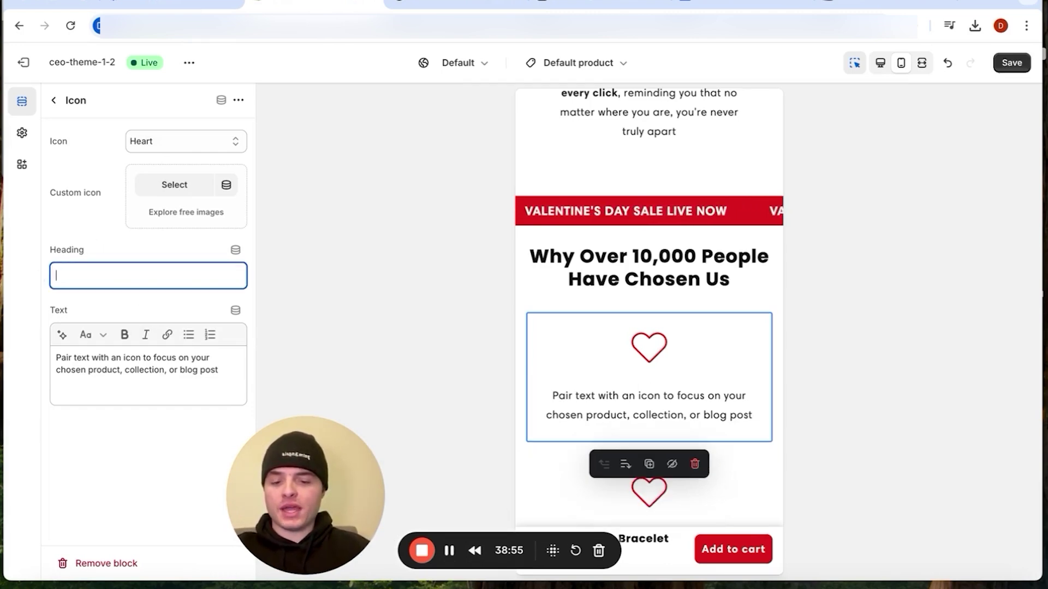
pyautogui.write('Made')
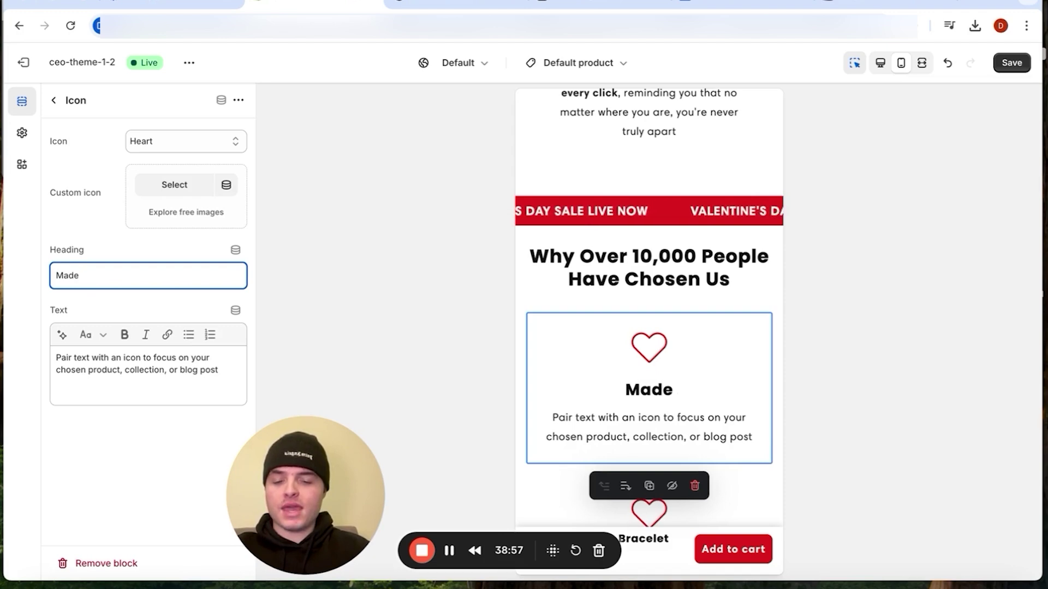
pyautogui.write(' With Love')
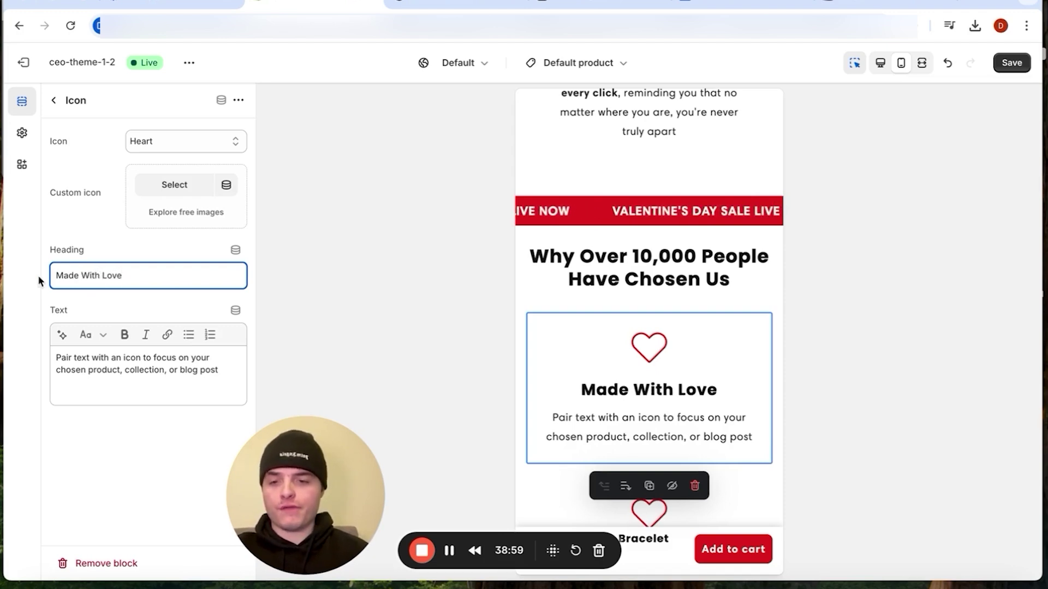
# Replace the first icon's placeholder text with "Each piece is handcrafted to".
pyautogui.moveTo(237, 387); pyautogui.dragTo(37, 346)
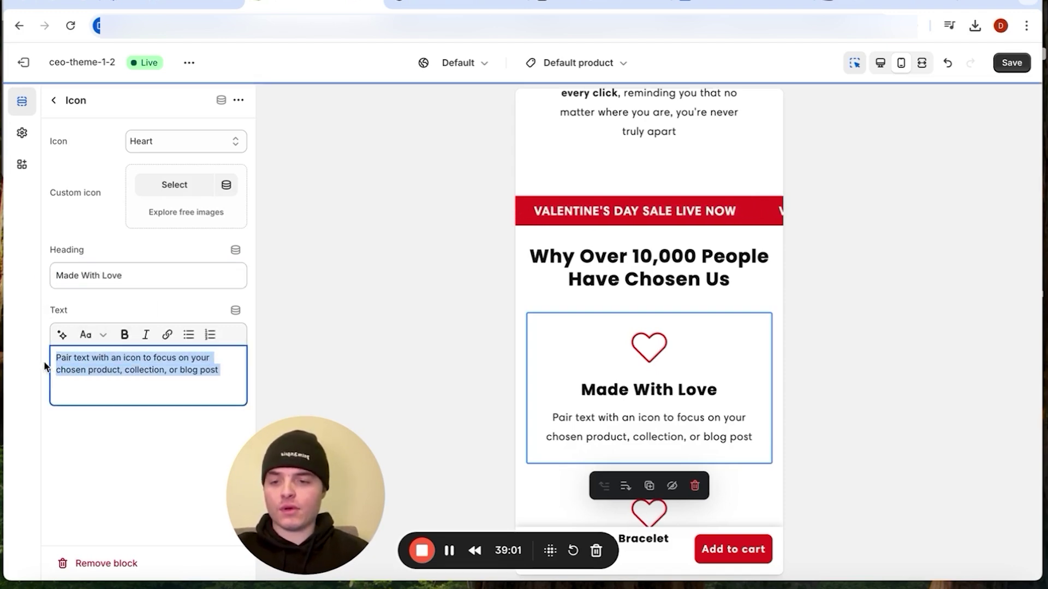
pyautogui.press('BackSpace')
pyautogui.write('Each piece is')
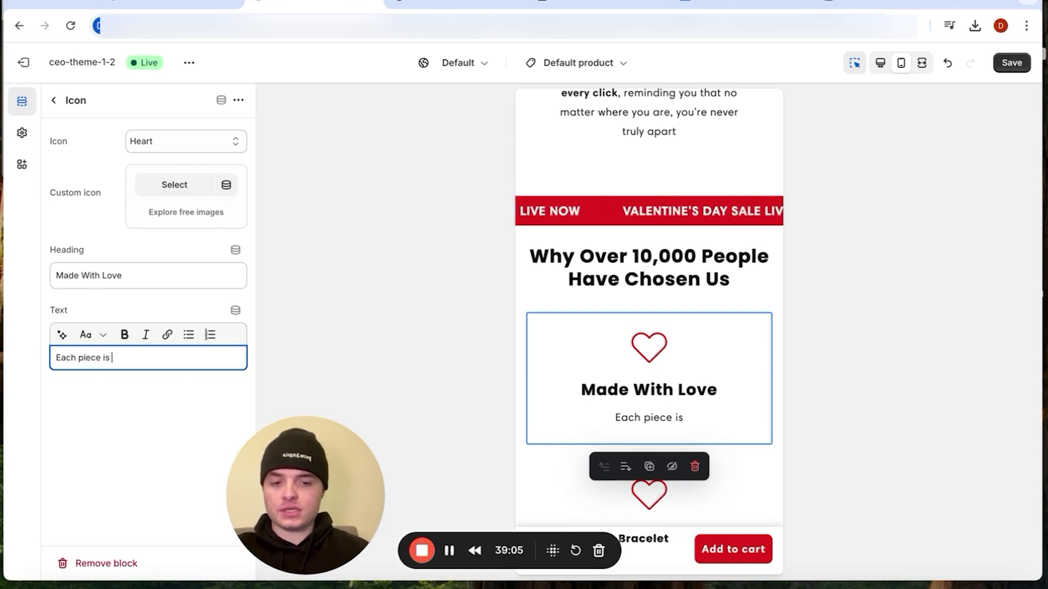
pyautogui.write(' handcrafted ')
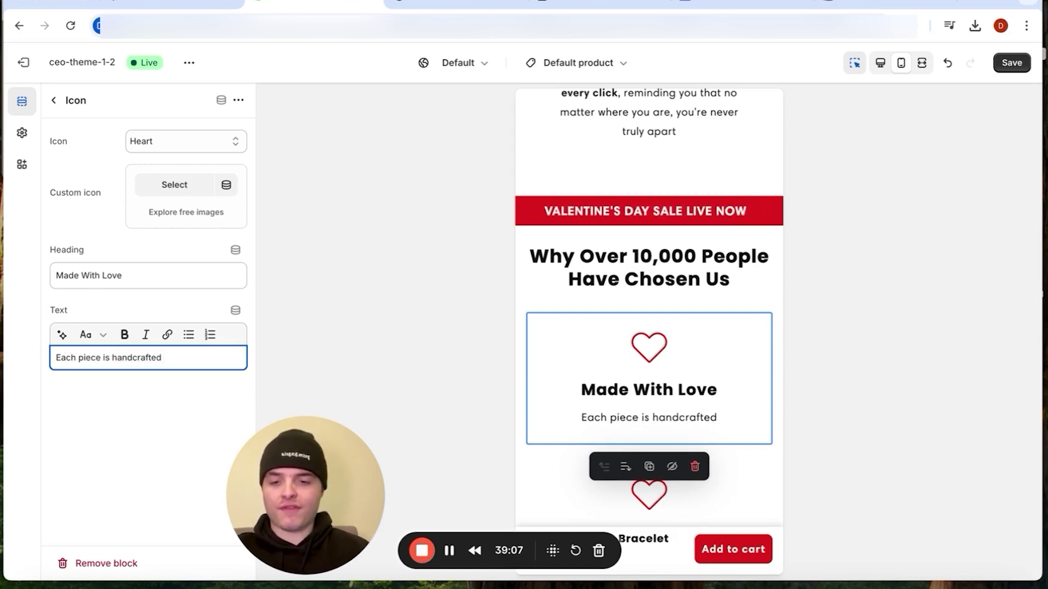
pyautogui.write('to')
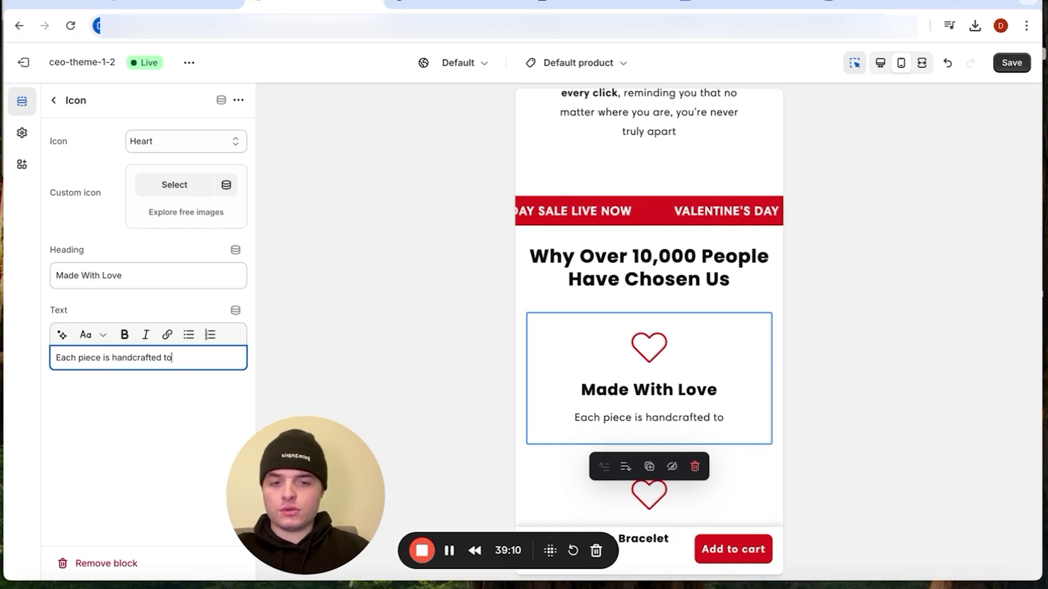
# Clear both the description text and the heading of the first icon.
pyautogui.press('BackSpace')
pyautogui.press('BackSpace')
pyautogui.press('BackSpace')
pyautogui.press('BackSpace')
pyautogui.press('BackSpace')
pyautogui.press('BackSpace')
pyautogui.press('BackSpace')
pyautogui.press('BackSpace')
pyautogui.press('BackSpace')
pyautogui.press('BackSpace')
pyautogui.press('BackSpace')
pyautogui.press('BackSpace')
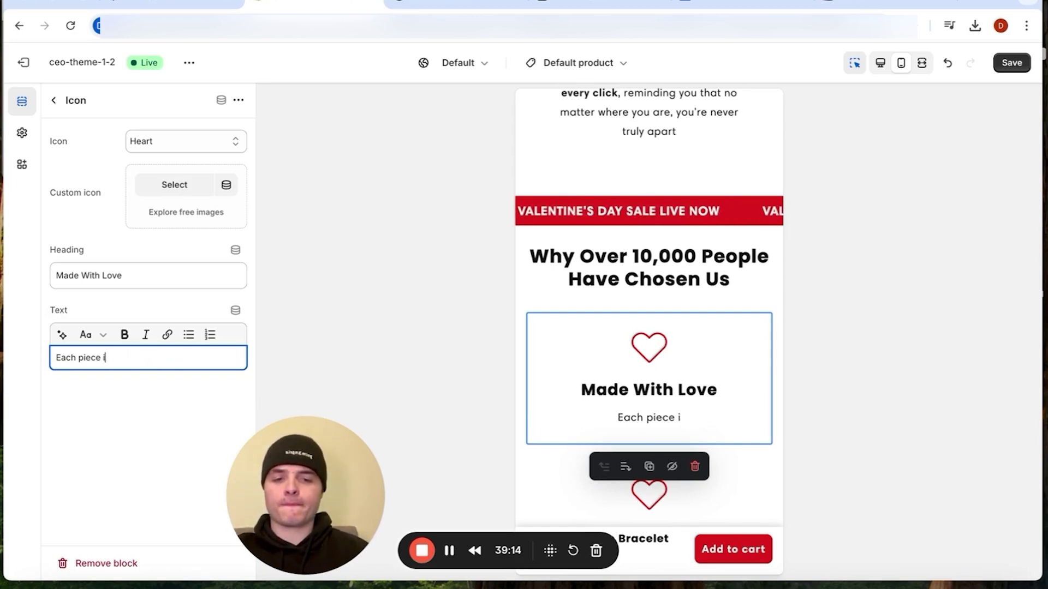
pyautogui.press('BackSpace')
pyautogui.press('BackSpace')
pyautogui.press('BackSpace')
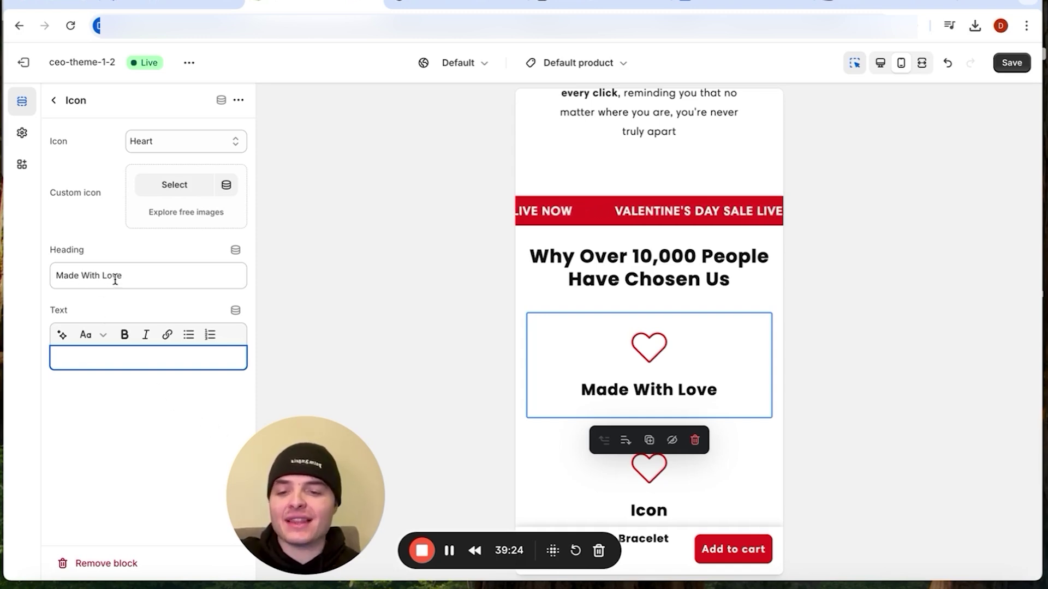
pyautogui.moveTo(128, 276); pyautogui.dragTo(42, 276)
pyautogui.press('BackSpace')
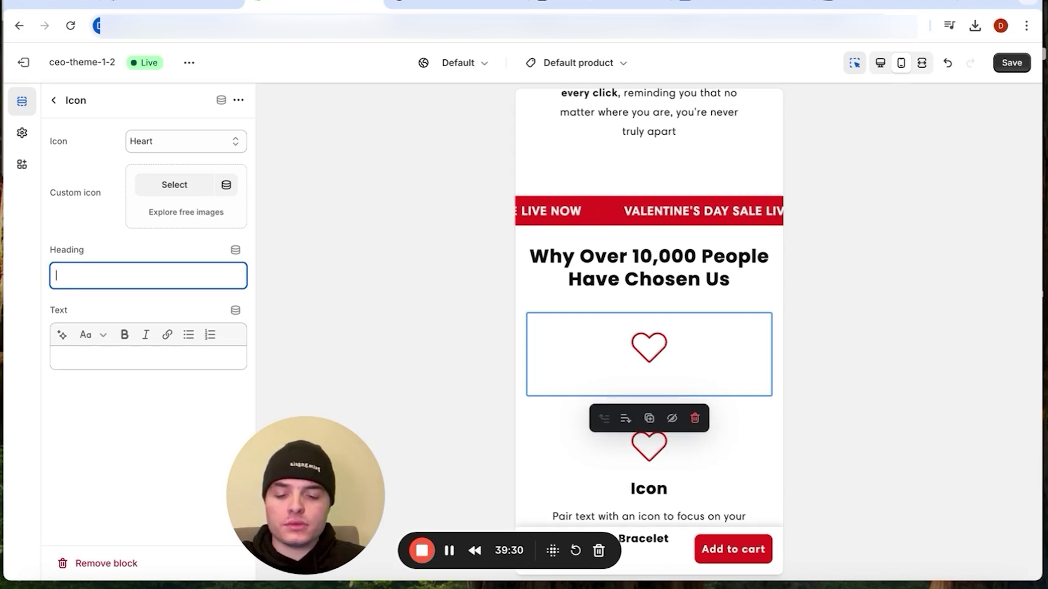
pyautogui.write('Desi')
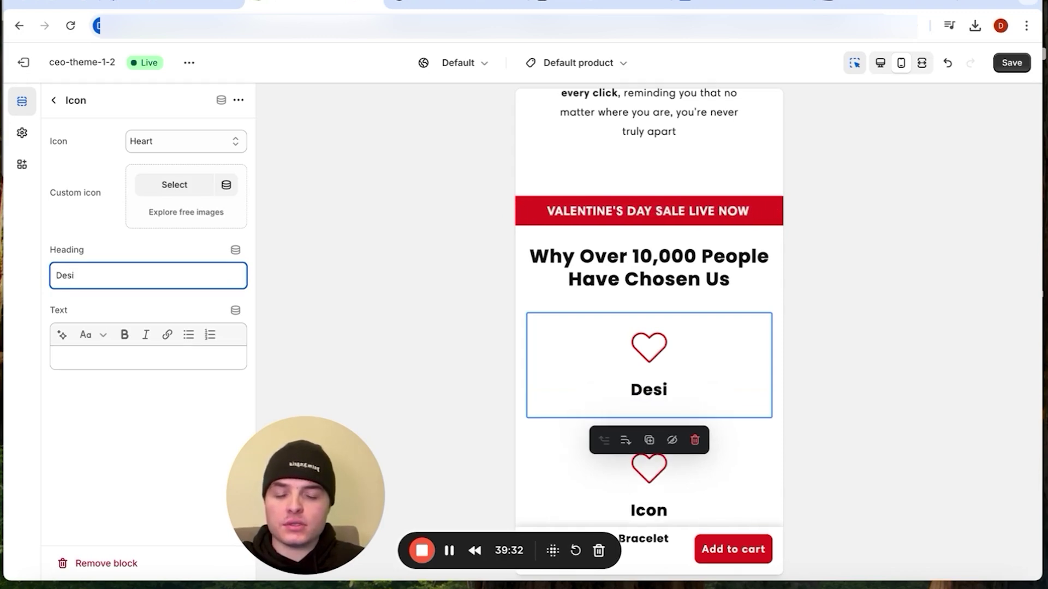
pyautogui.press('BackSpace')
pyautogui.press('BackSpace')
pyautogui.press('BackSpace')
pyautogui.press('BackSpace')
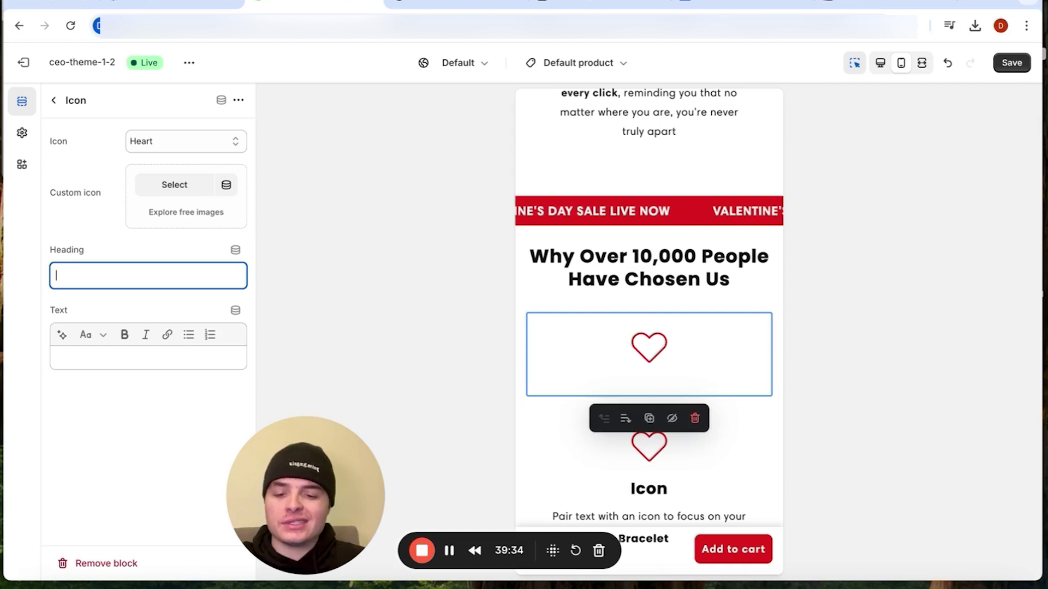
pyautogui.write('Desi')
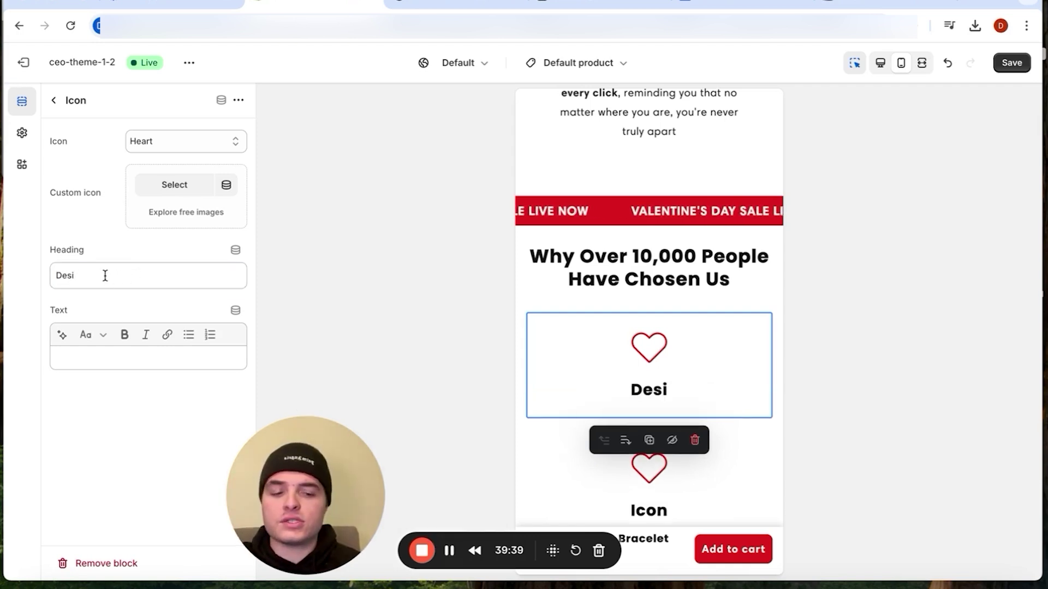
pyautogui.press('BackSpace')
pyautogui.press('BackSpace')
pyautogui.press('BackSpace')
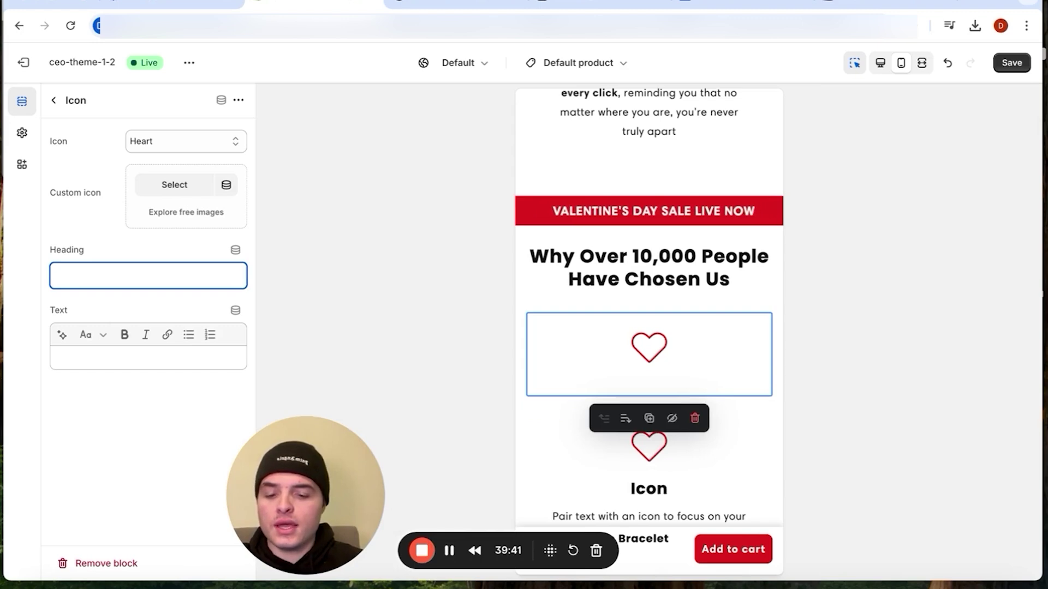
# Set the first icon's heading to "Unbreakable Bond" and save the template.
pyautogui.write('Unbreakable Bond')
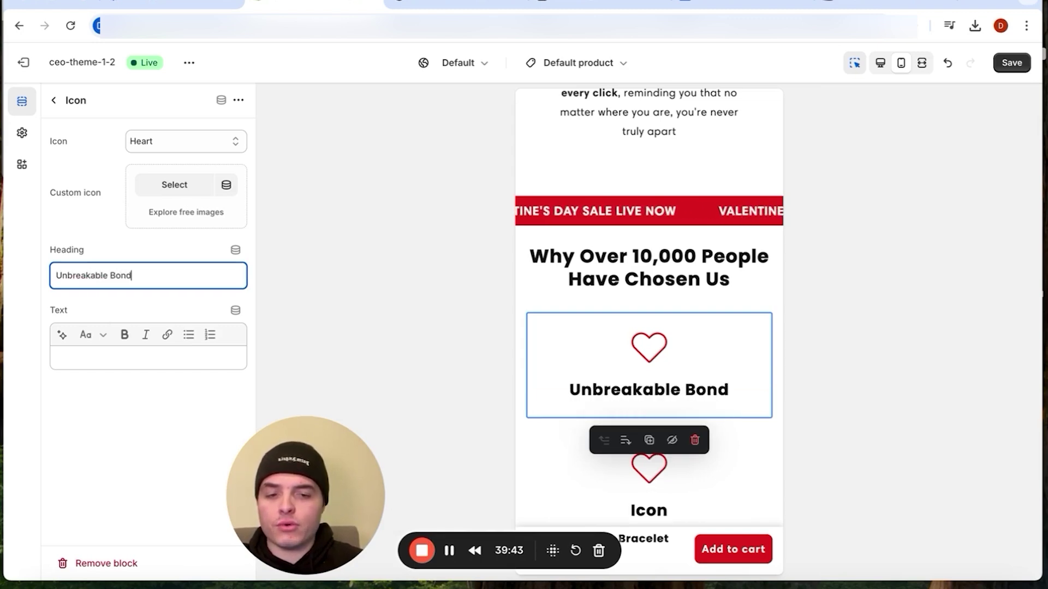
pyautogui.click(1001, 66)
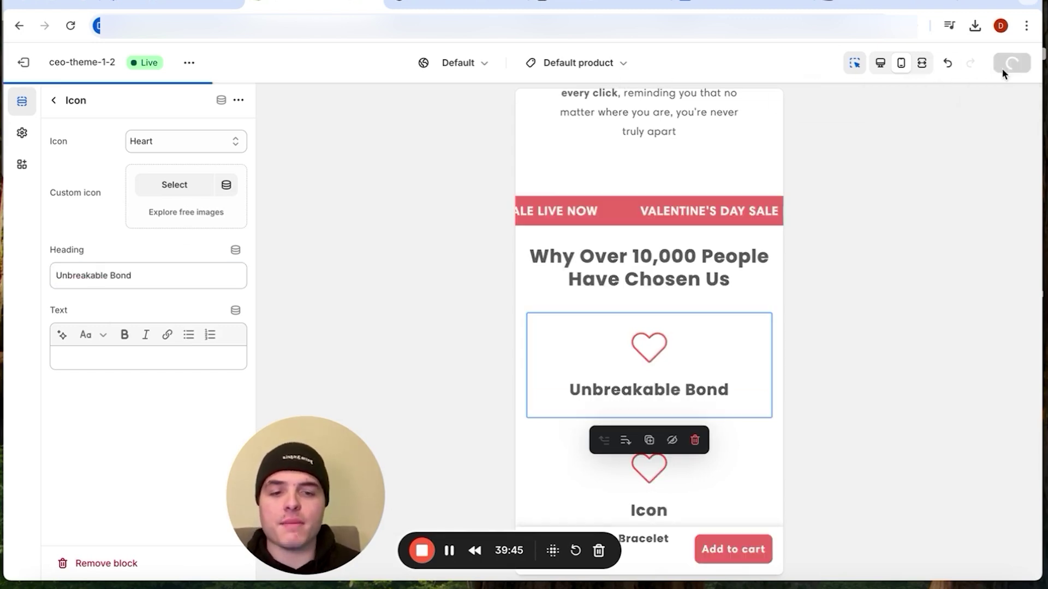
# Remove the placeholder description text and heading from the second icon in the Icon Bar.
pyautogui.scroll(-3, 655, 354)
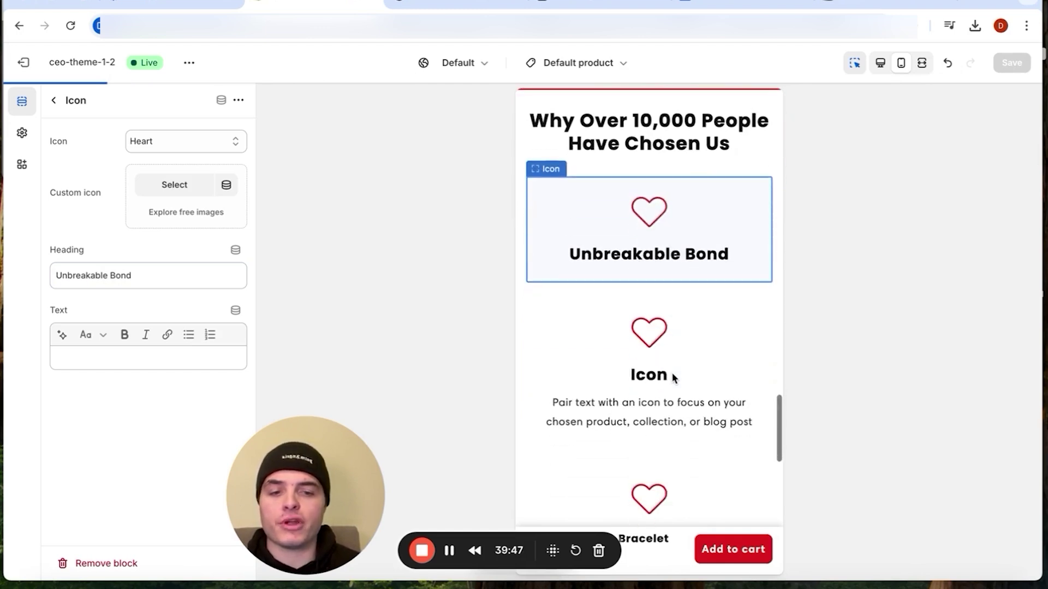
pyautogui.click(658, 367)
pyautogui.moveTo(224, 370); pyautogui.dragTo(60, 354)
pyautogui.press('BackSpace')
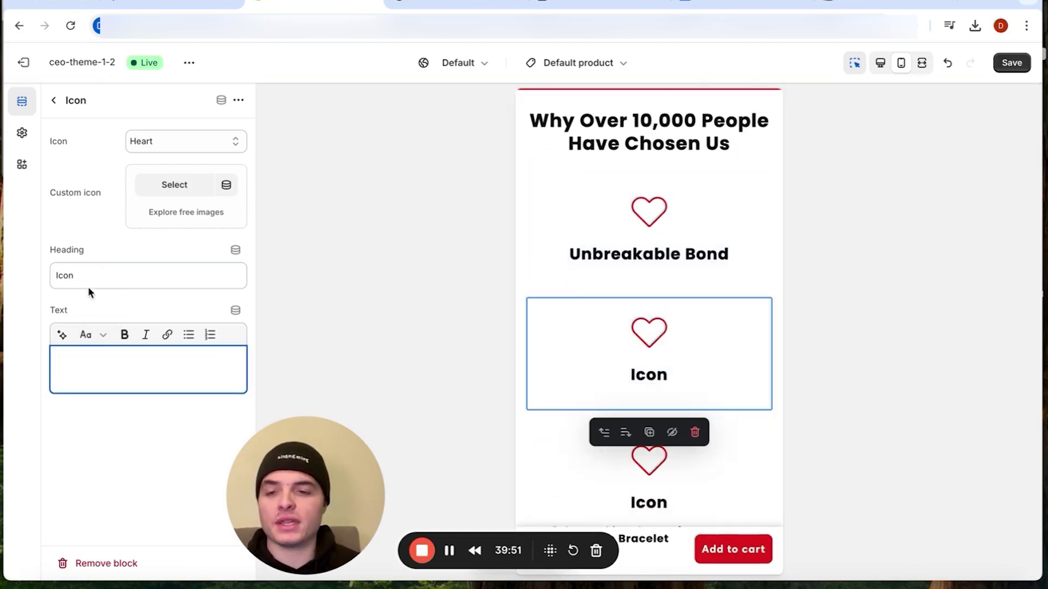
pyautogui.moveTo(87, 284); pyautogui.dragTo(47, 279)
pyautogui.press('BackSpace')
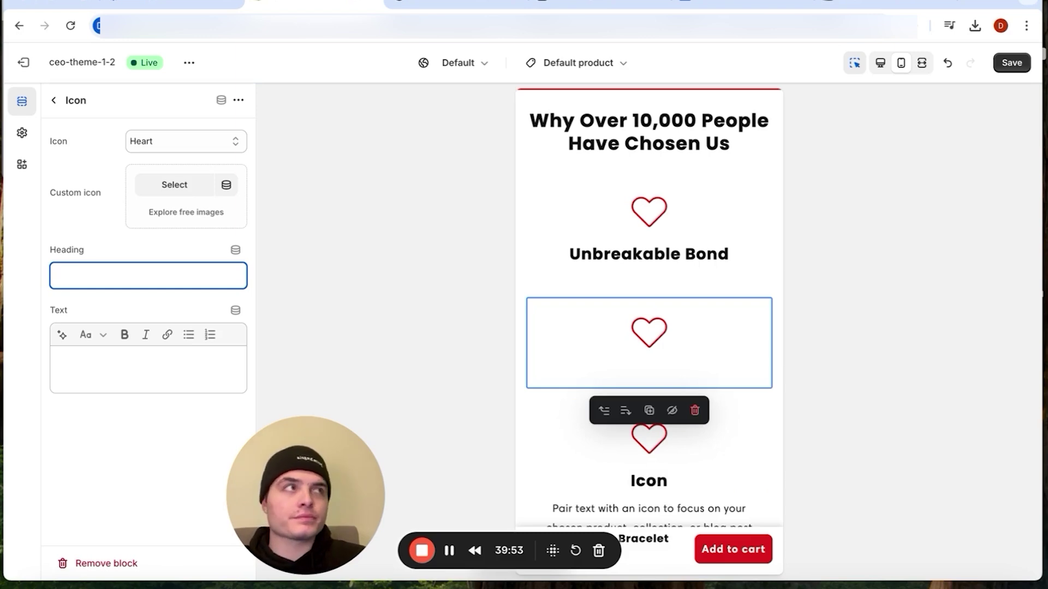
# Set the second icon's heading to "Carry Your Love Everywhere" and save the template.
pyautogui.write('Bring')
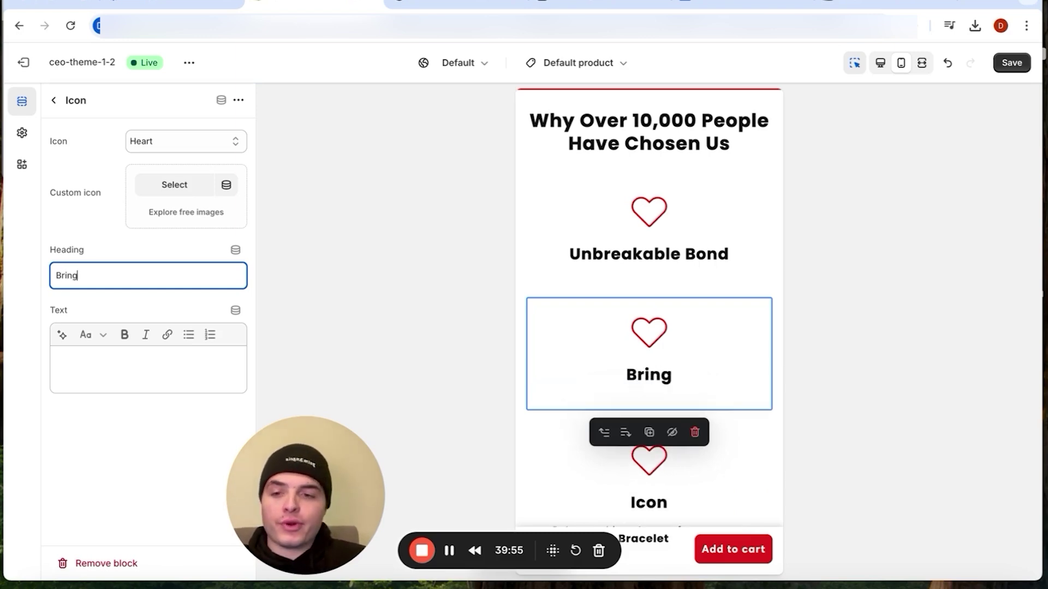
pyautogui.press('BackSpace')
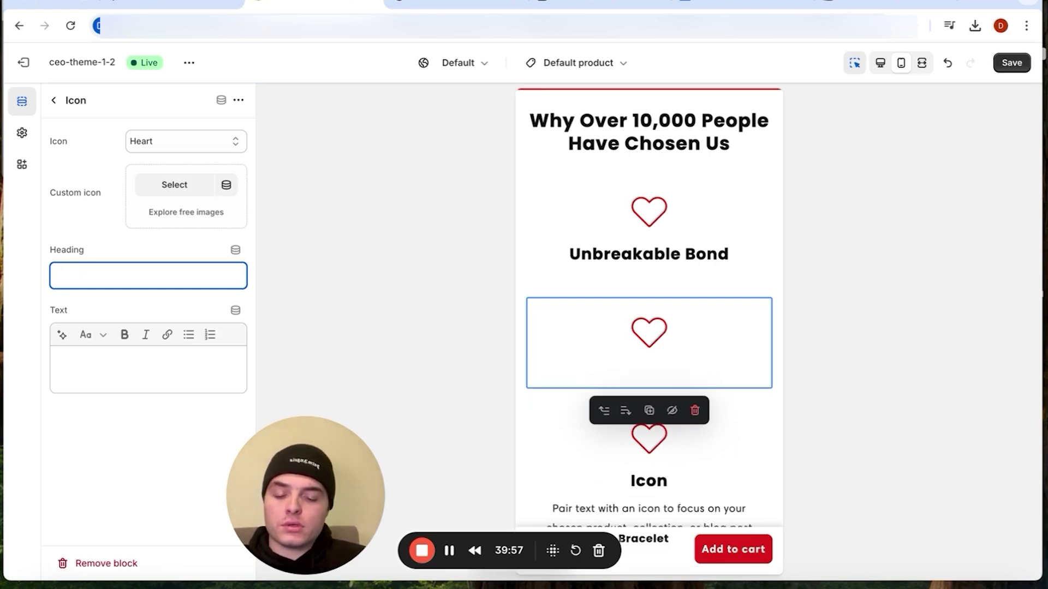
pyautogui.write('Car')
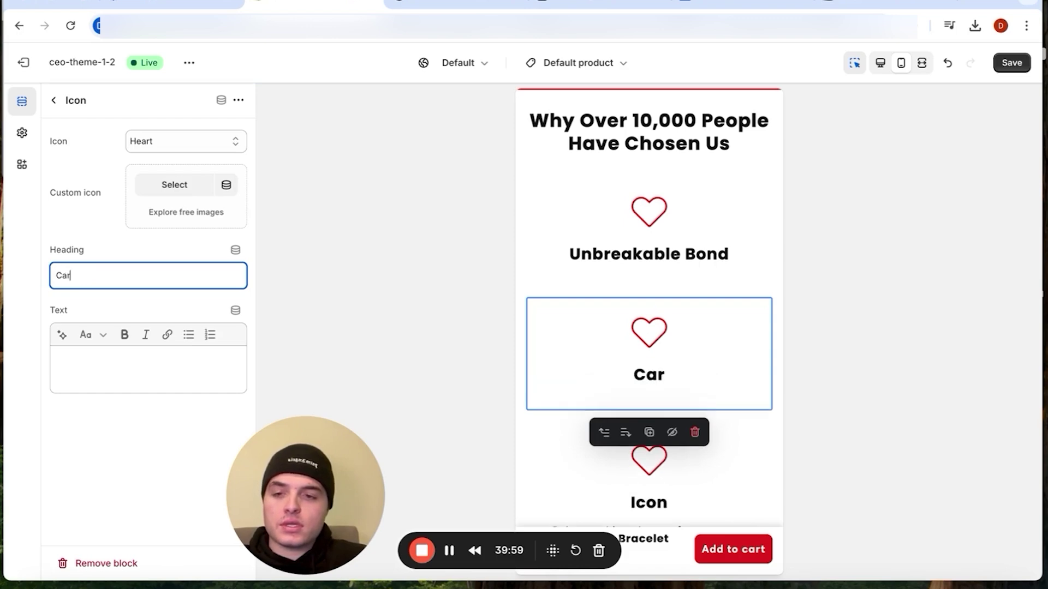
pyautogui.write('ry Your Love ')
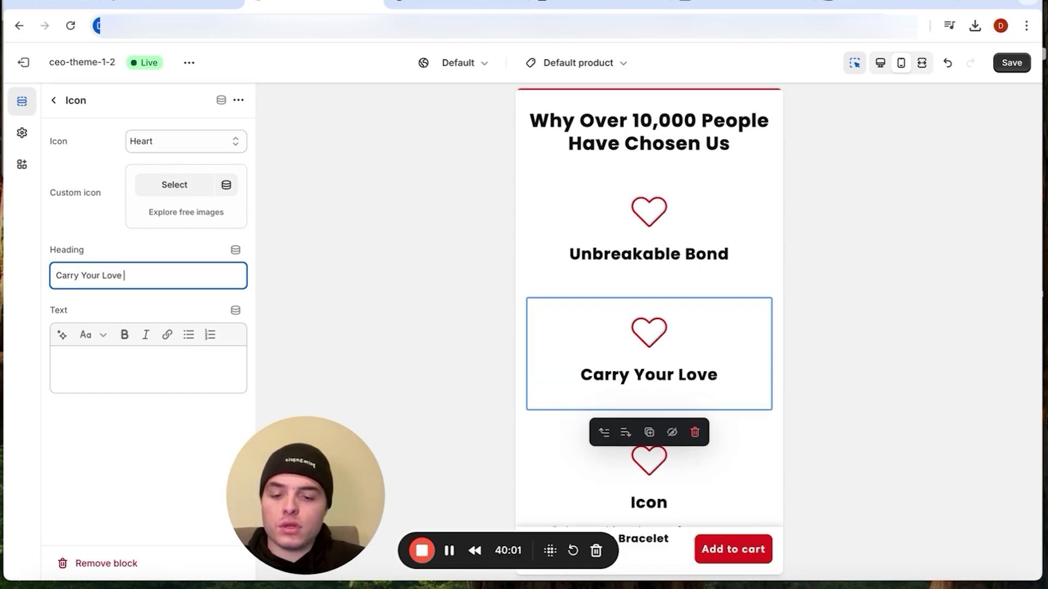
pyautogui.write('Everywhere')
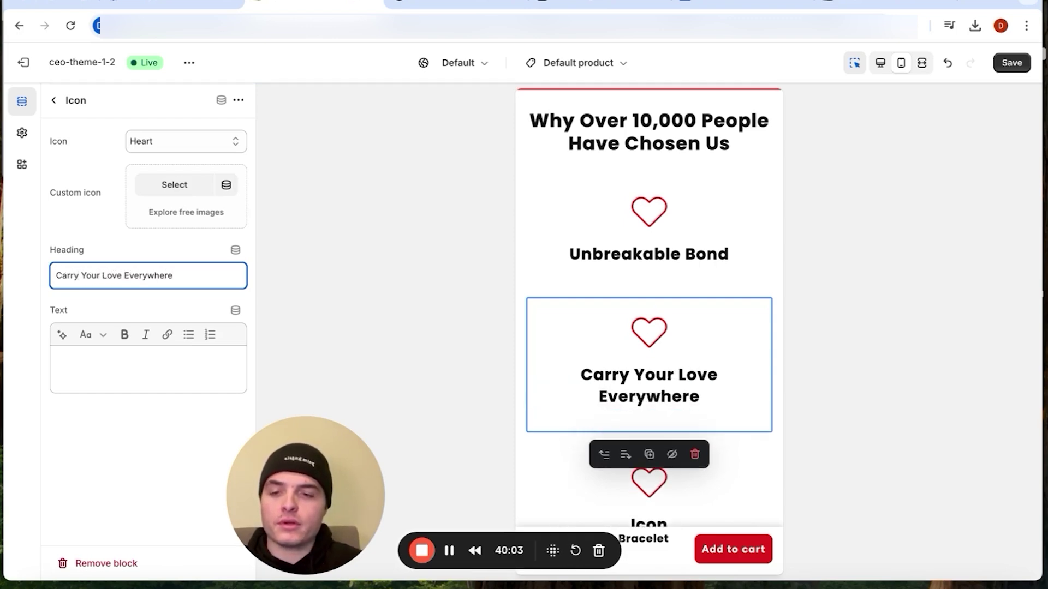
pyautogui.click(1019, 62)
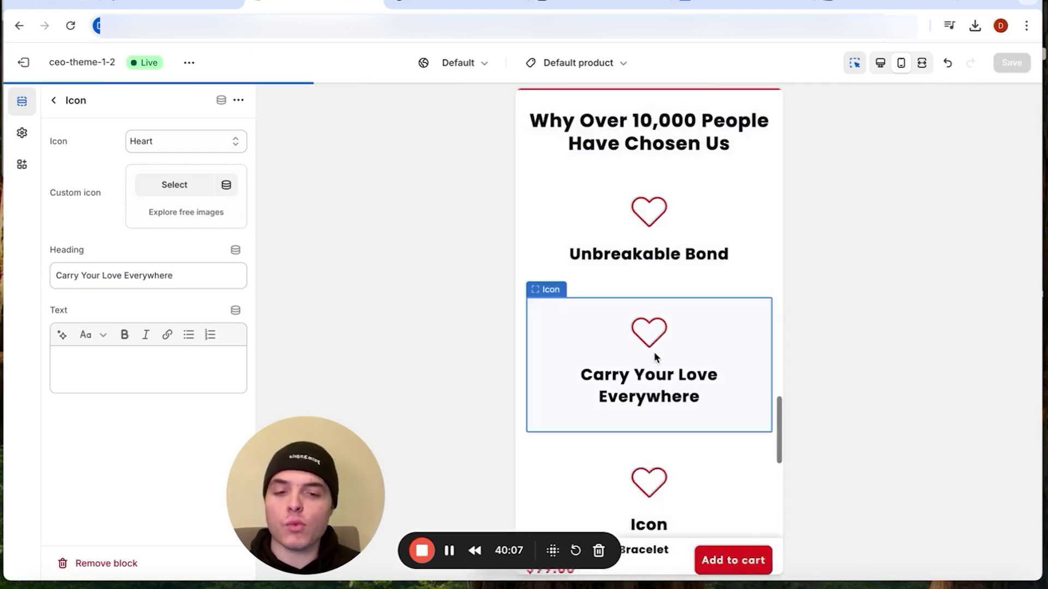
# Clear the placeholder description text and the heading of the third icon in the Icon Bar.
pyautogui.scroll(-2, 655, 355)
pyautogui.click(643, 430)
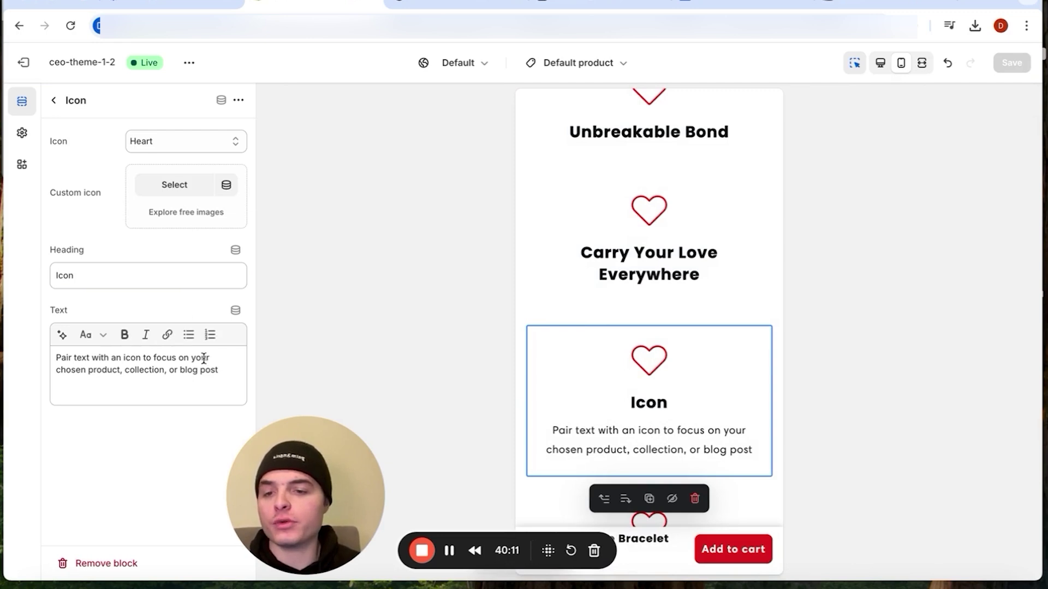
pyautogui.click(215, 371)
pyautogui.hotkey('ctrl', 'a')
pyautogui.press('BackSpace')
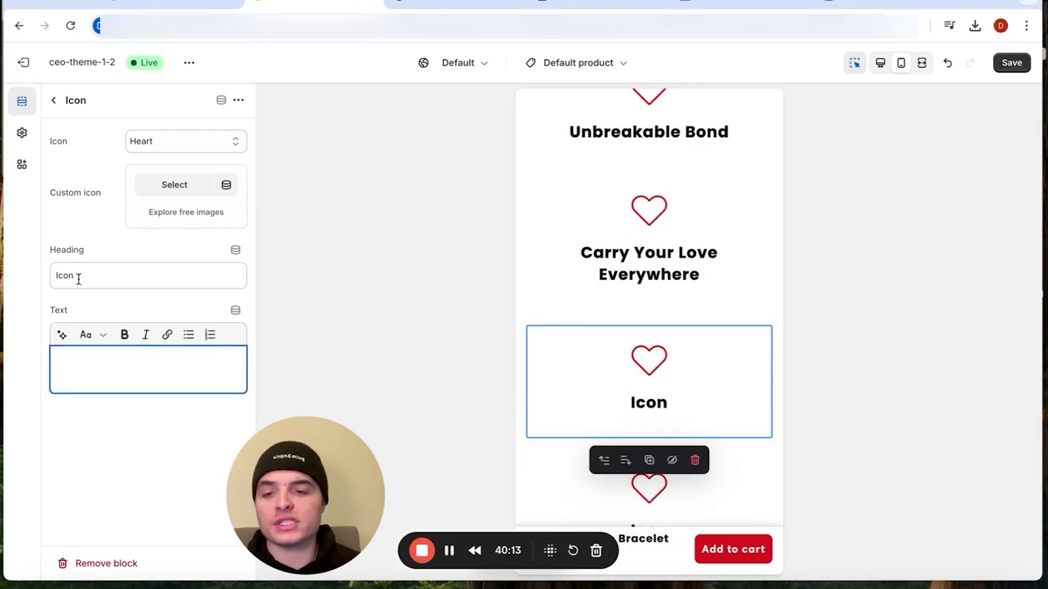
pyautogui.moveTo(77, 276); pyautogui.dragTo(41, 277)
pyautogui.press('BackSpace')
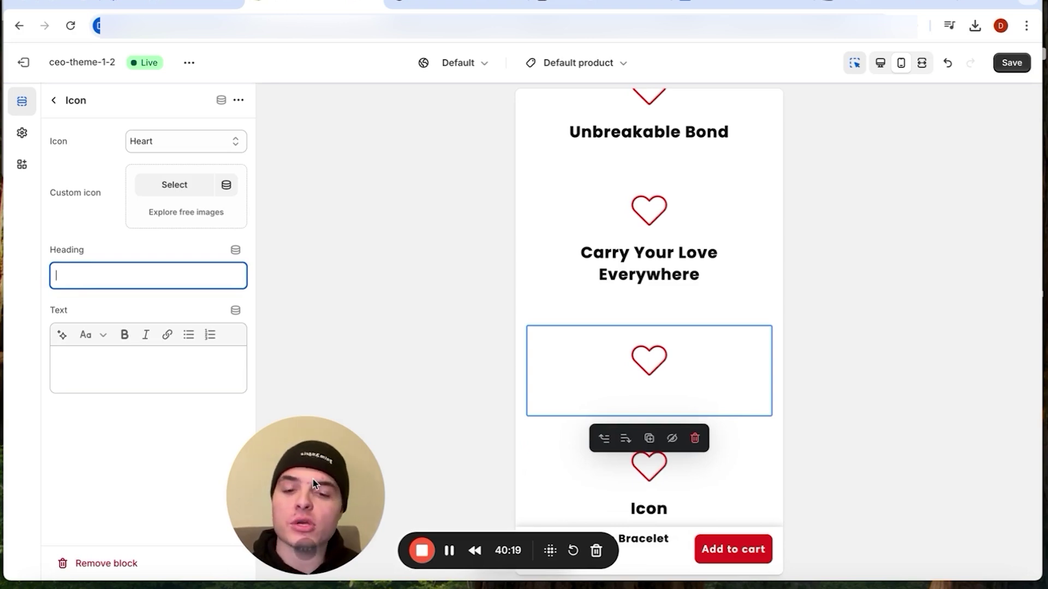
# Set the third icon's heading to "Never Feel Lonely Again" and save the template.
pyautogui.click(173, 277)
pyautogui.write('Ne')
pyautogui.press('BackSpace')
pyautogui.press('BackSpace')
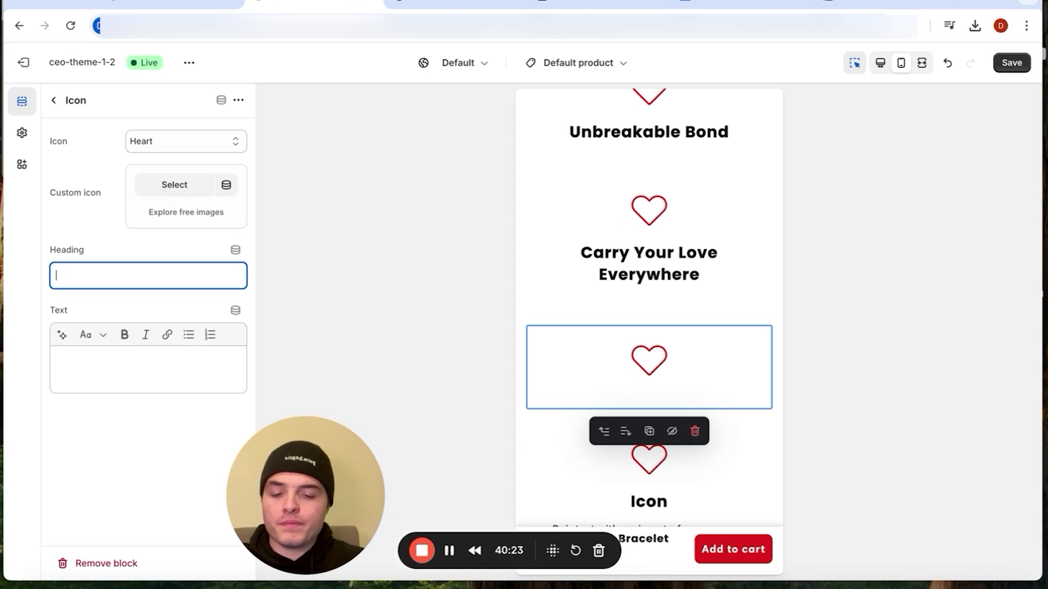
pyautogui.write('Never Feel Lon')
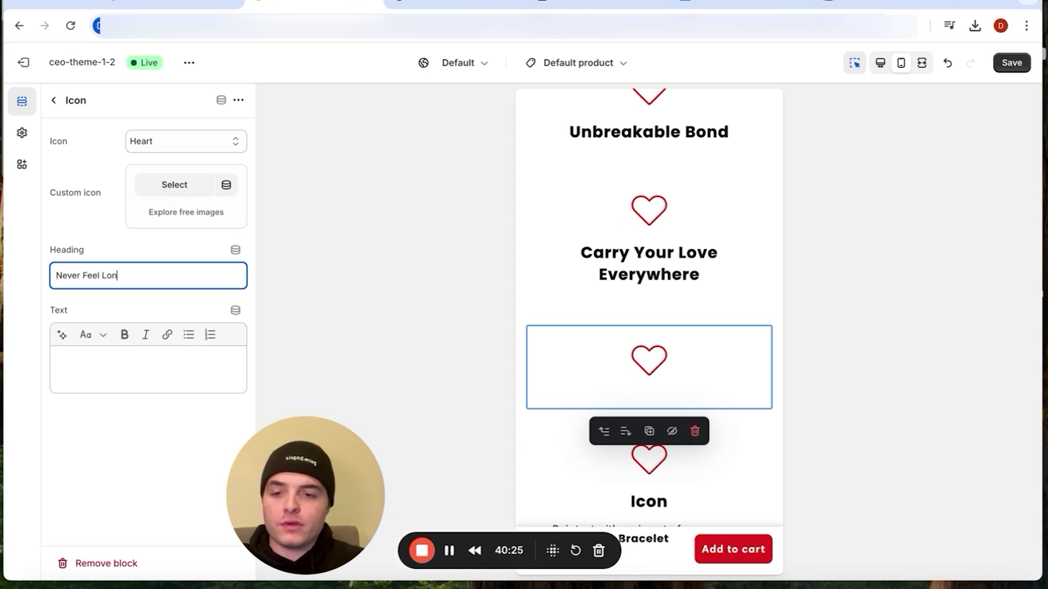
pyautogui.write('ely Ag')
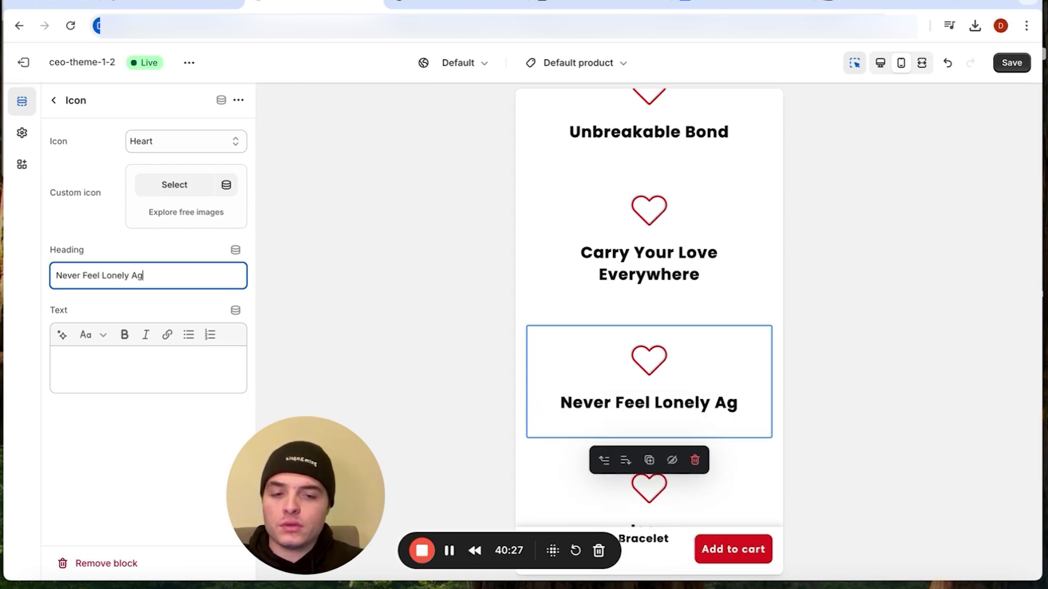
pyautogui.write('ain')
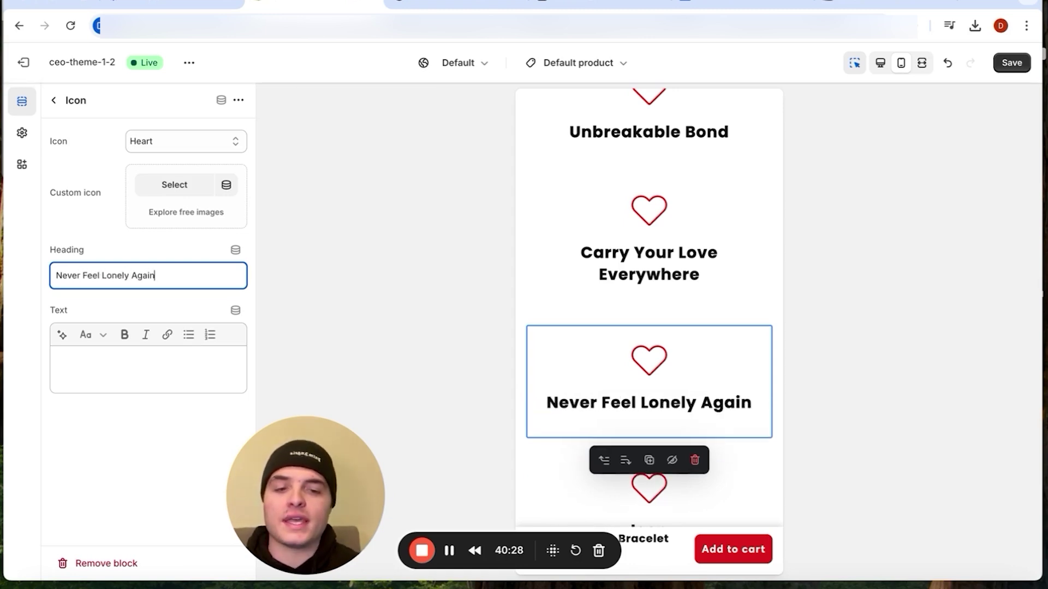
pyautogui.click(1012, 63)
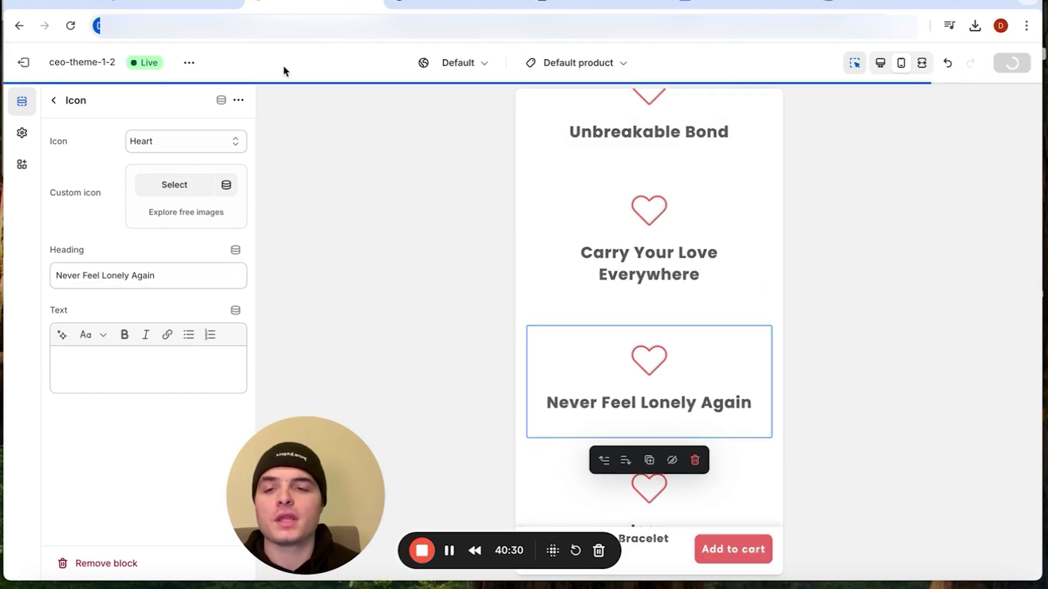
# Remove the unused fourth icon from the Icon Bar and enable swipe on mobile for the section.
pyautogui.click(55, 109)
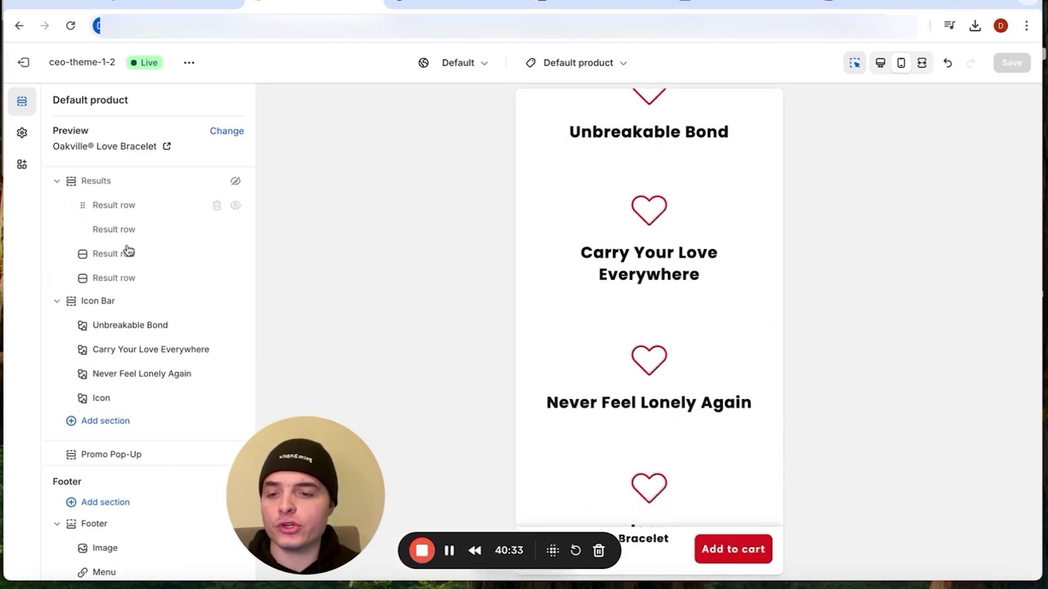
pyautogui.click(218, 400)
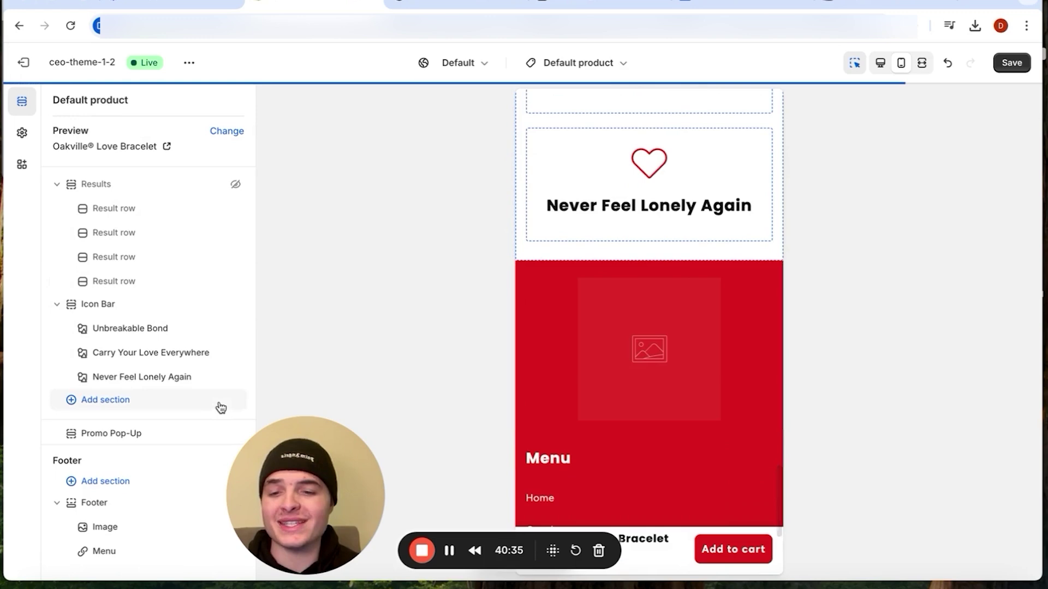
pyautogui.click(150, 303)
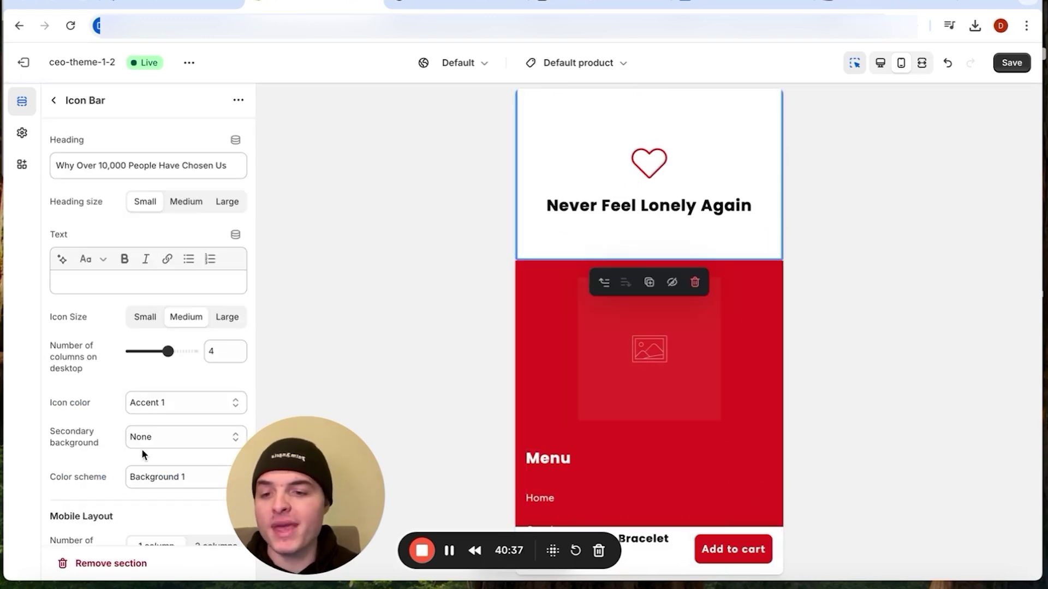
pyautogui.scroll(-5, 142, 449)
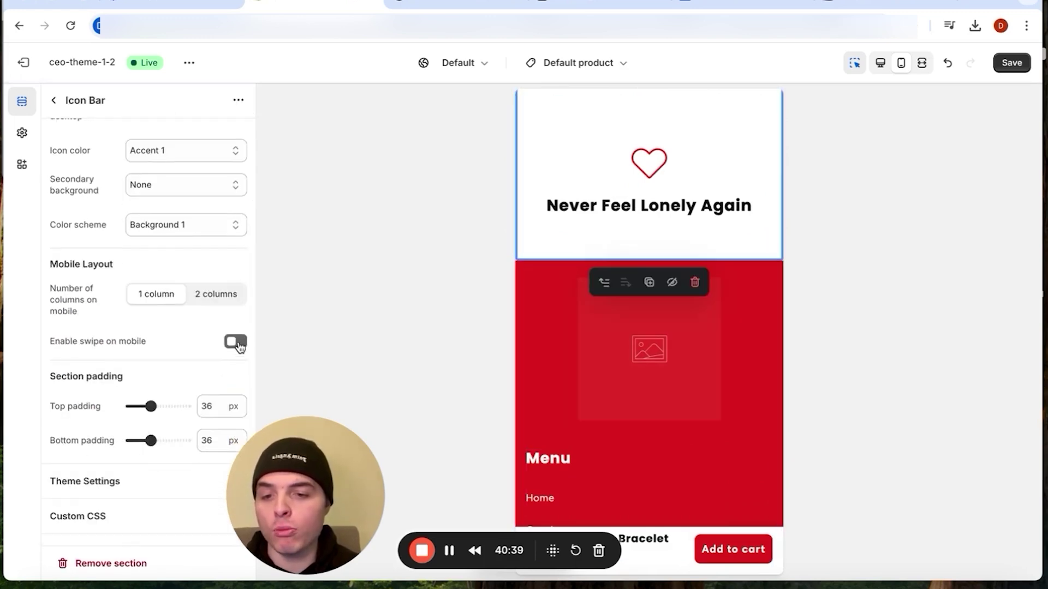
pyautogui.click(236, 342)
# Page forward and back through the Icon Bar slides in the mobile preview, and save the template.
pyautogui.click(680, 388)
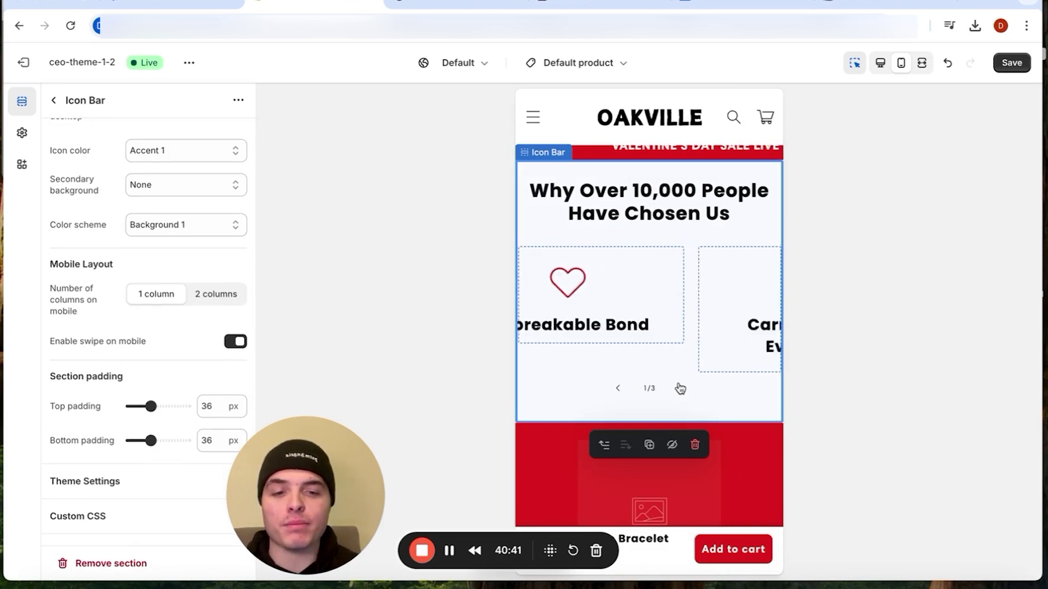
pyautogui.click(680, 388)
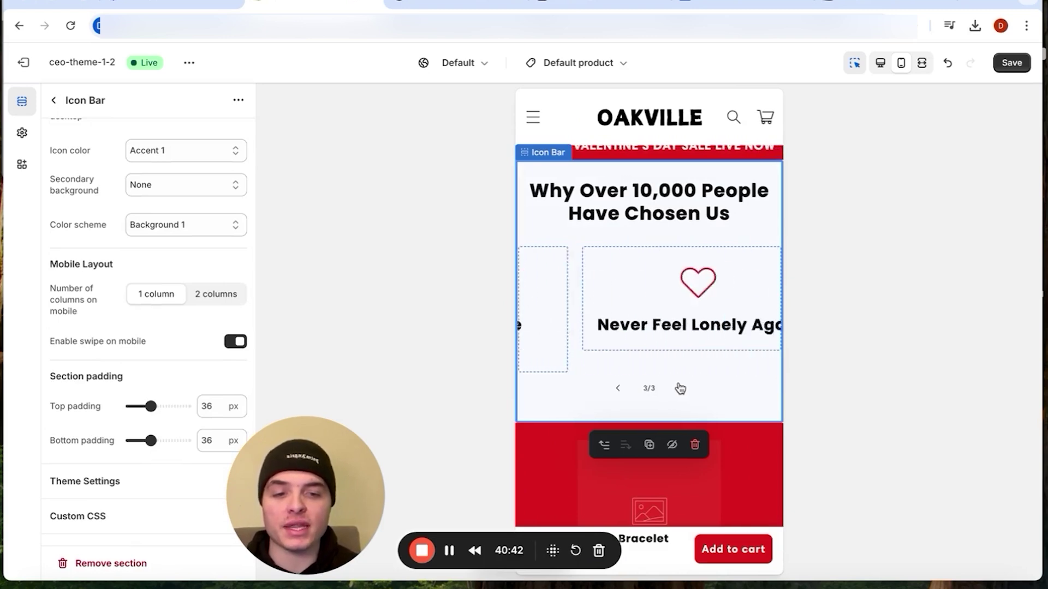
pyautogui.click(619, 389)
pyautogui.click(620, 389)
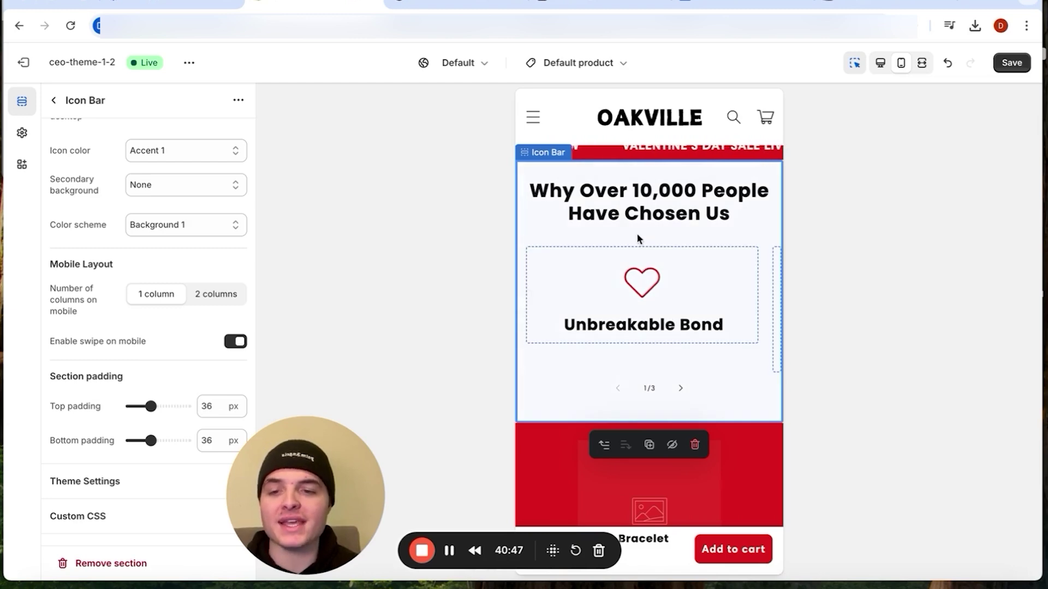
pyautogui.click(1012, 66)
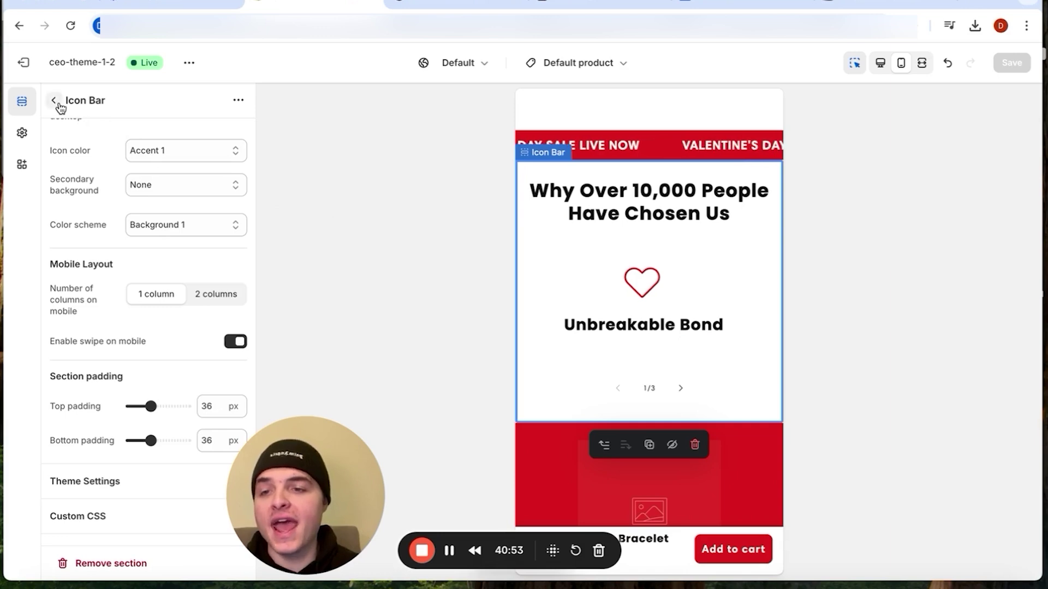
# Add a Testimonials section below the Icon Bar by searching "test", and open its first testimonial's settings.
pyautogui.click(55, 101)
pyautogui.click(105, 402)
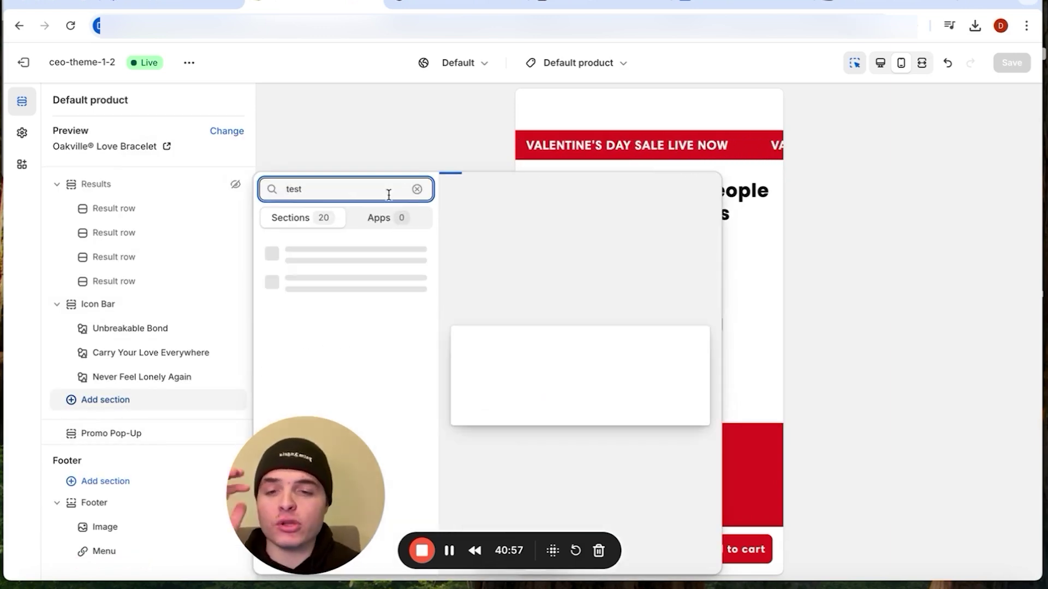
pyautogui.click(369, 253)
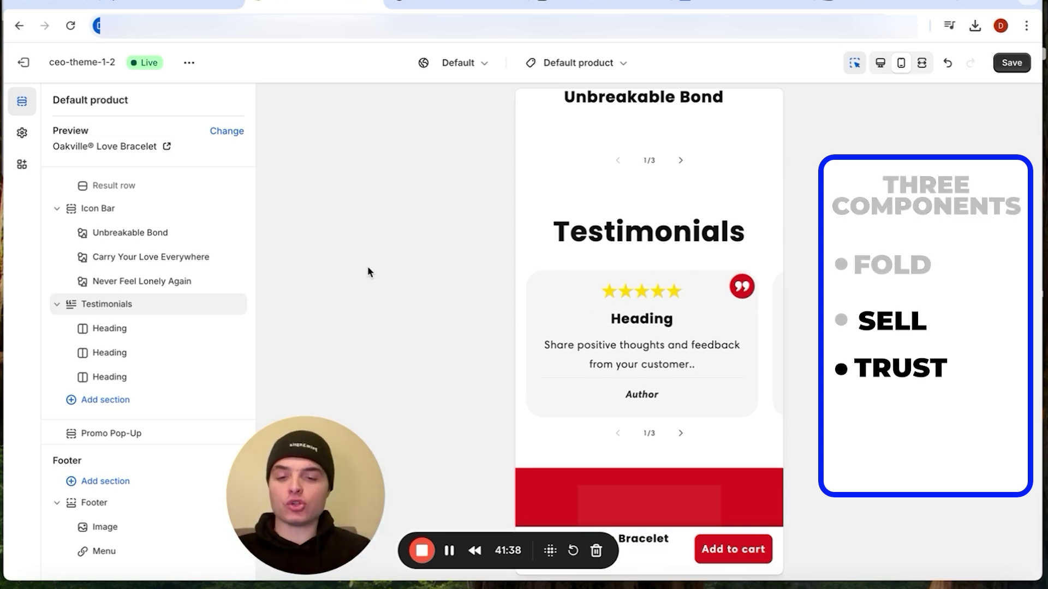
pyautogui.click(148, 329)
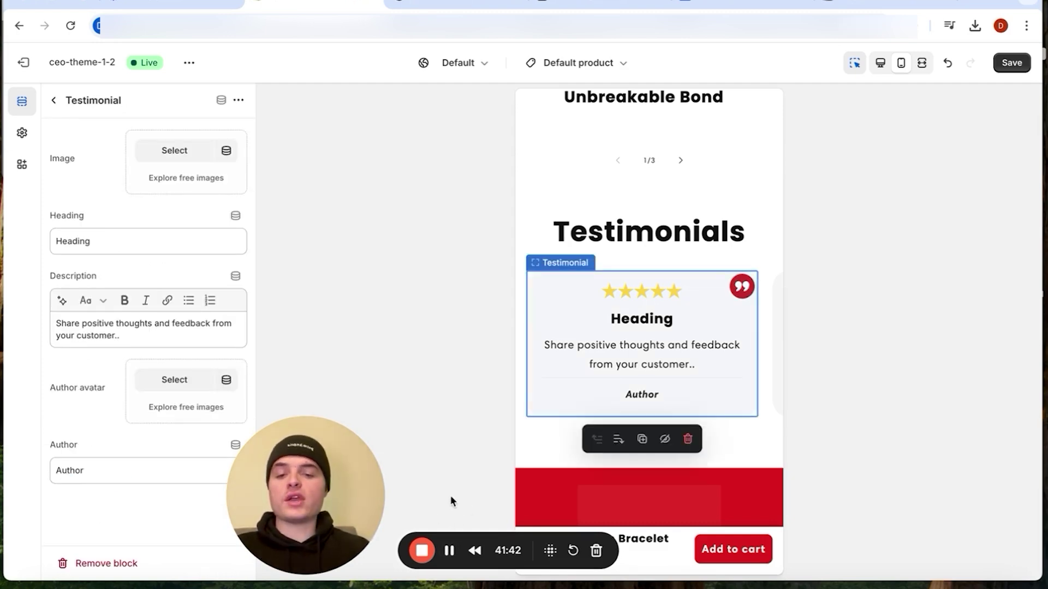
pyautogui.click(451, 553)
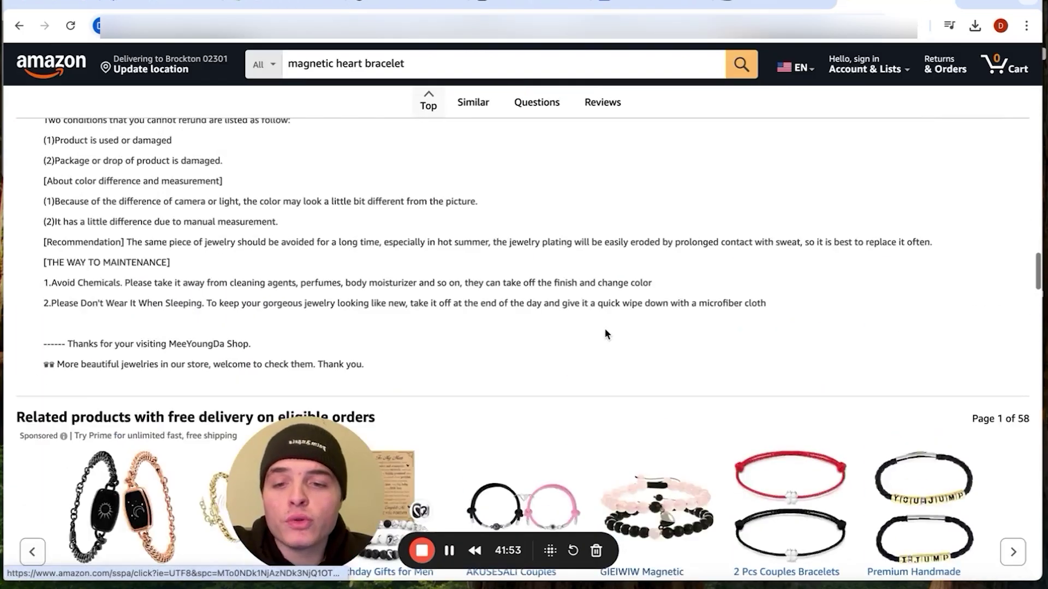
# Examine the customer reviews and review photos on the Amazon listing for the magnetic couple bracelets.
pyautogui.scroll(20, 606, 334)
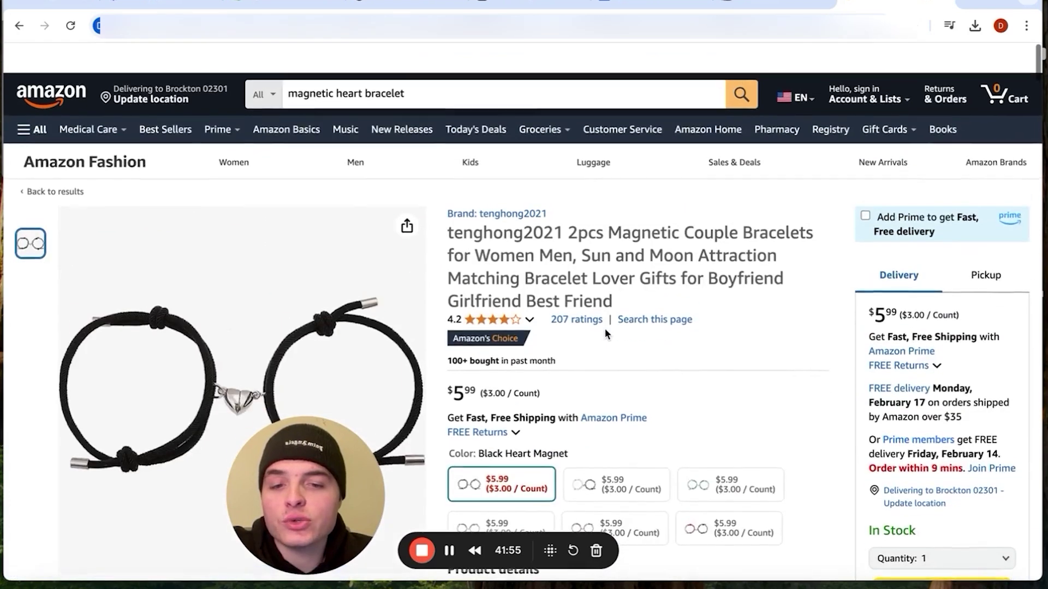
pyautogui.click(569, 293)
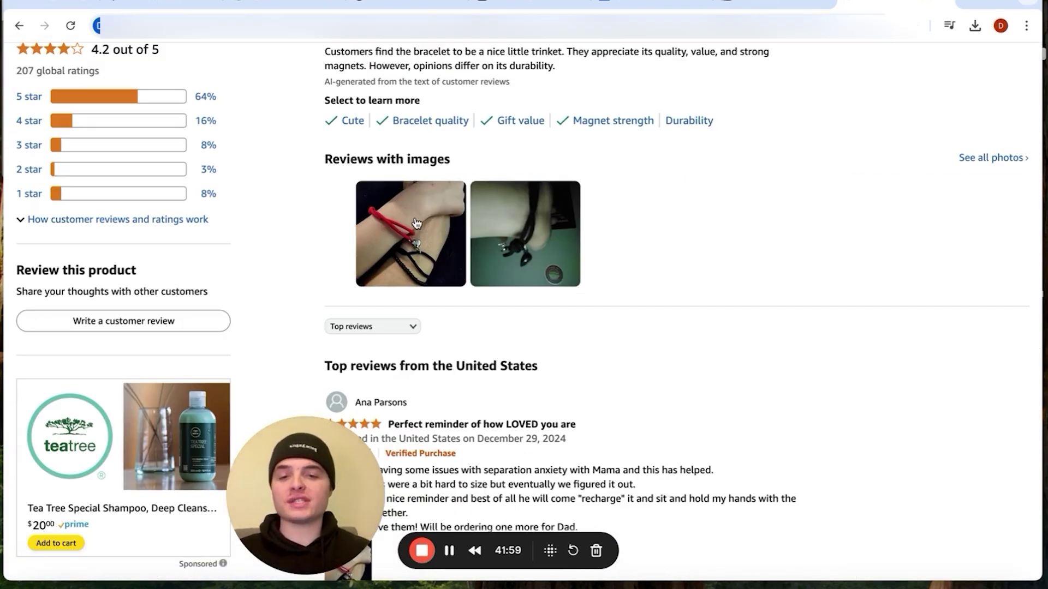
pyautogui.scroll(-10, 485, 284)
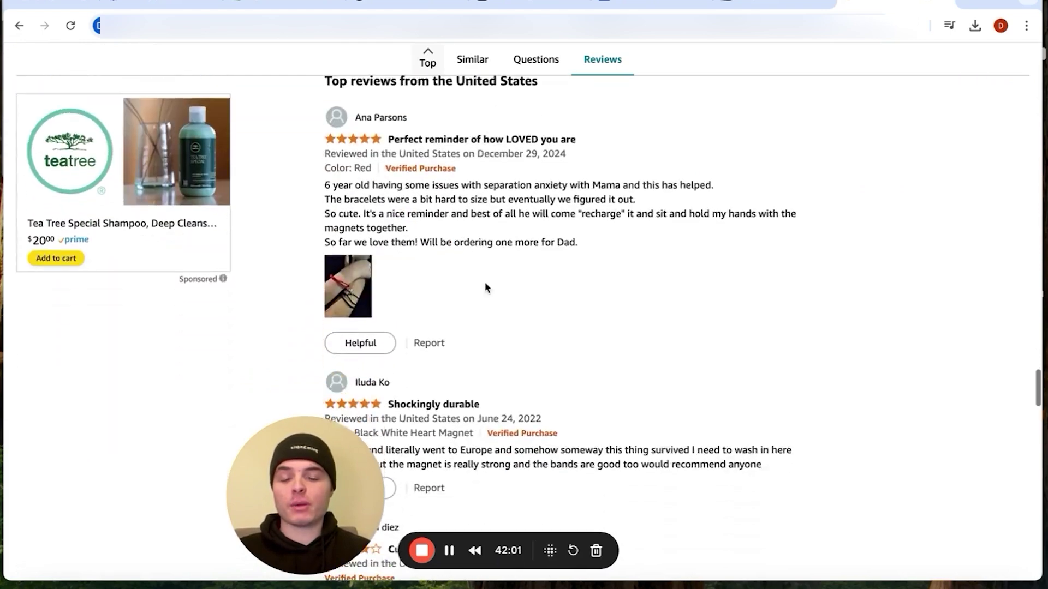
pyautogui.scroll(-5, 485, 281)
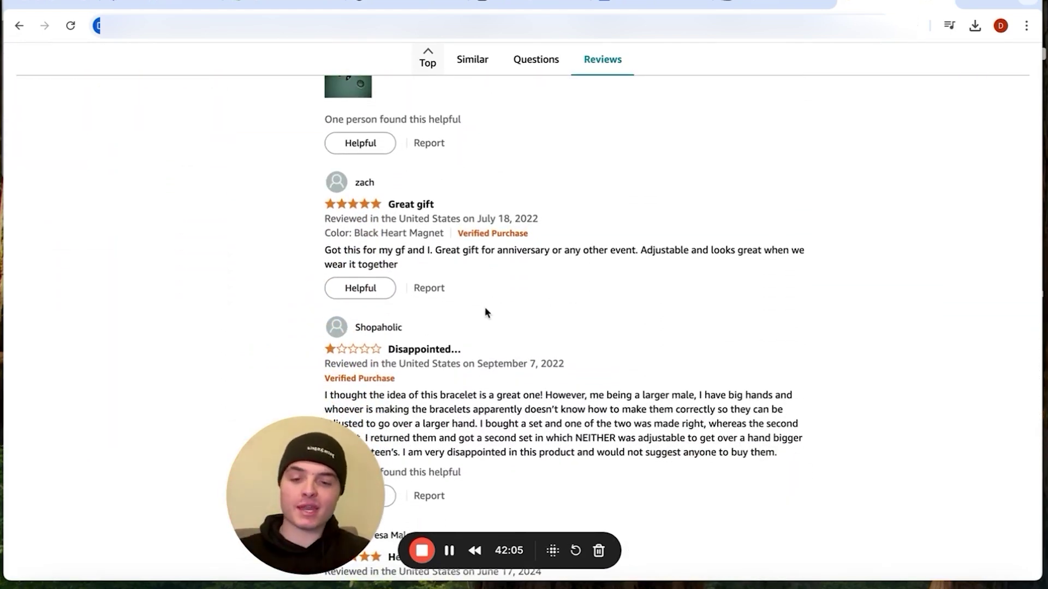
pyautogui.scroll(10, 494, 340)
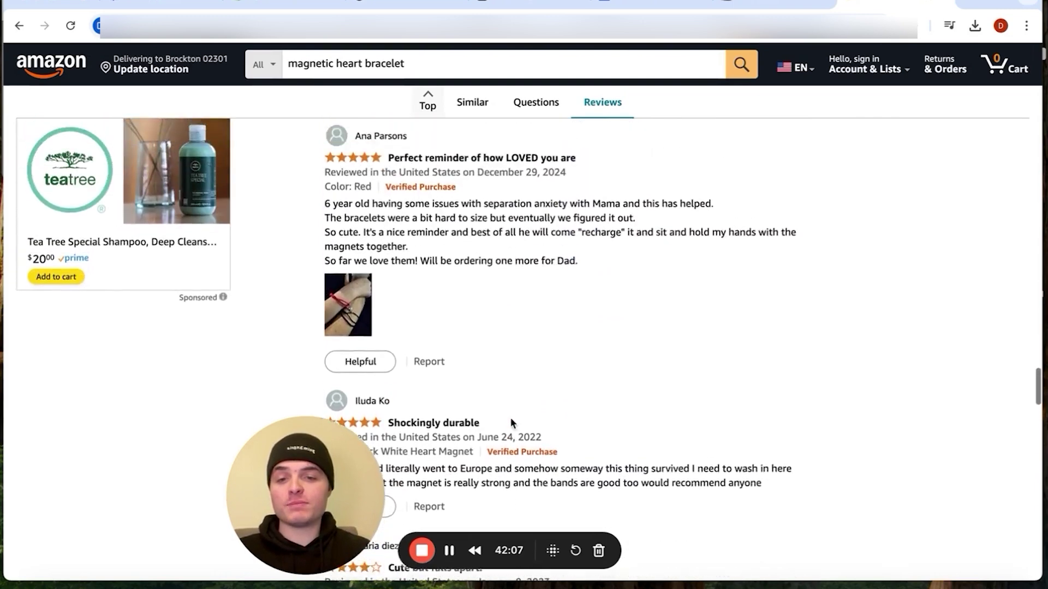
pyautogui.scroll(5, 511, 420)
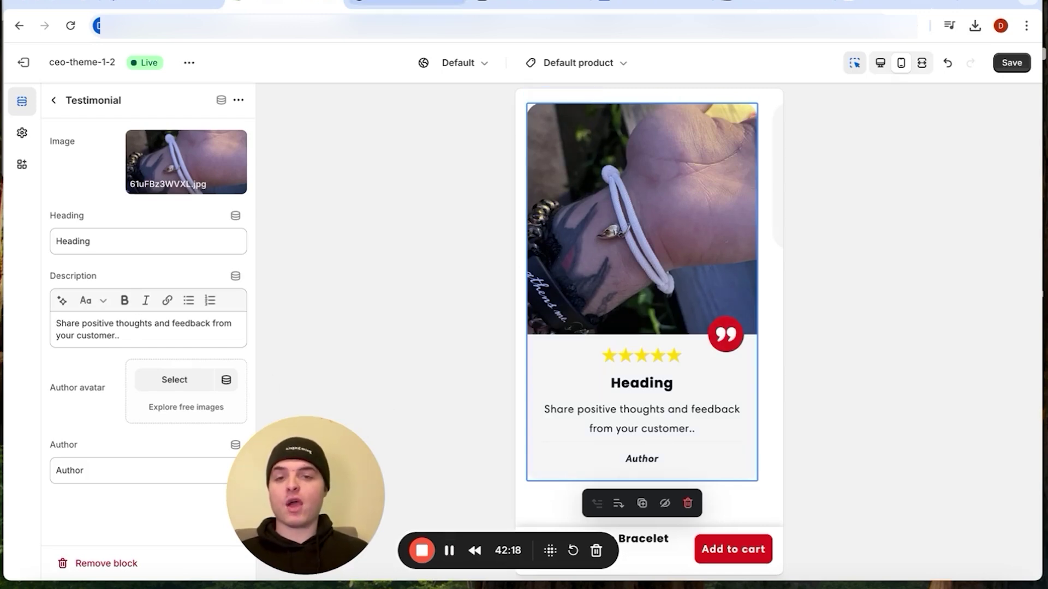
# Switch to ChatGPT and request "create me a 3-4 sentence authentic customer testimonial who loved this product".
pyautogui.hotkey('ctrl', 'Tab')
pyautogui.click(460, 493)
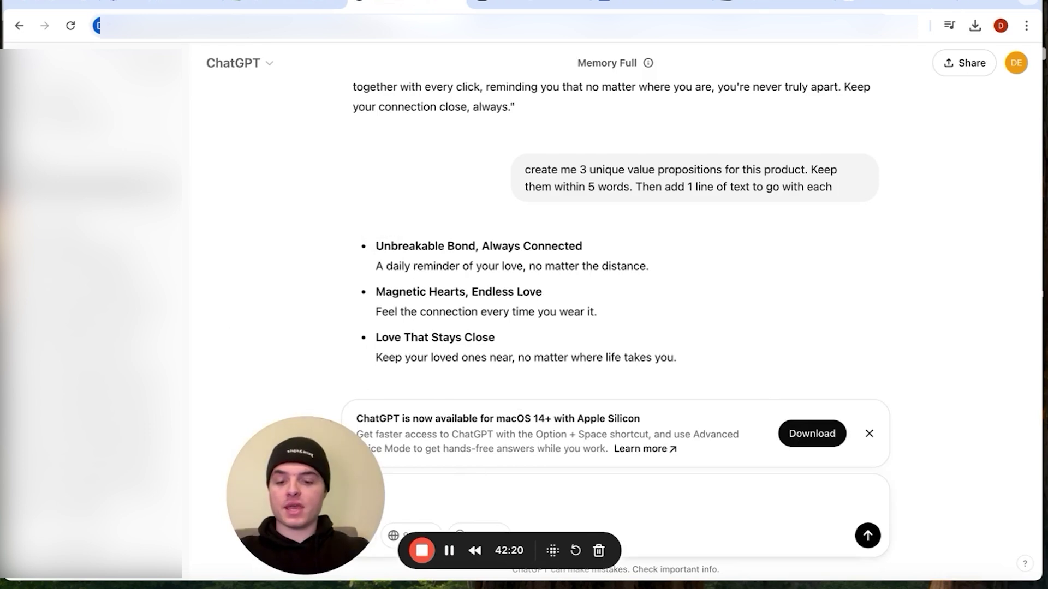
pyautogui.write('create me a ')
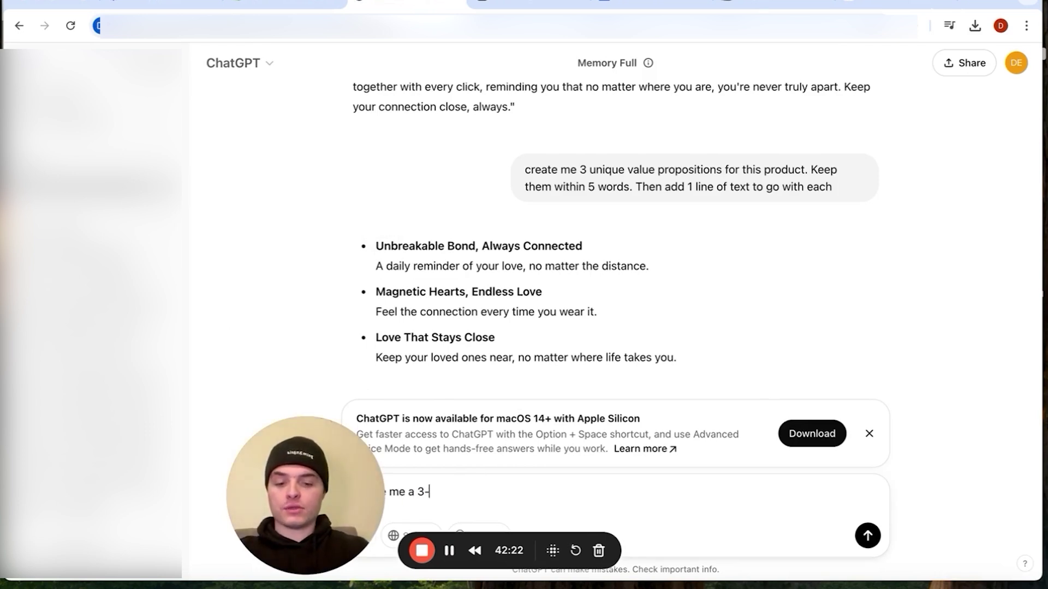
pyautogui.write('3-4 sentence authent')
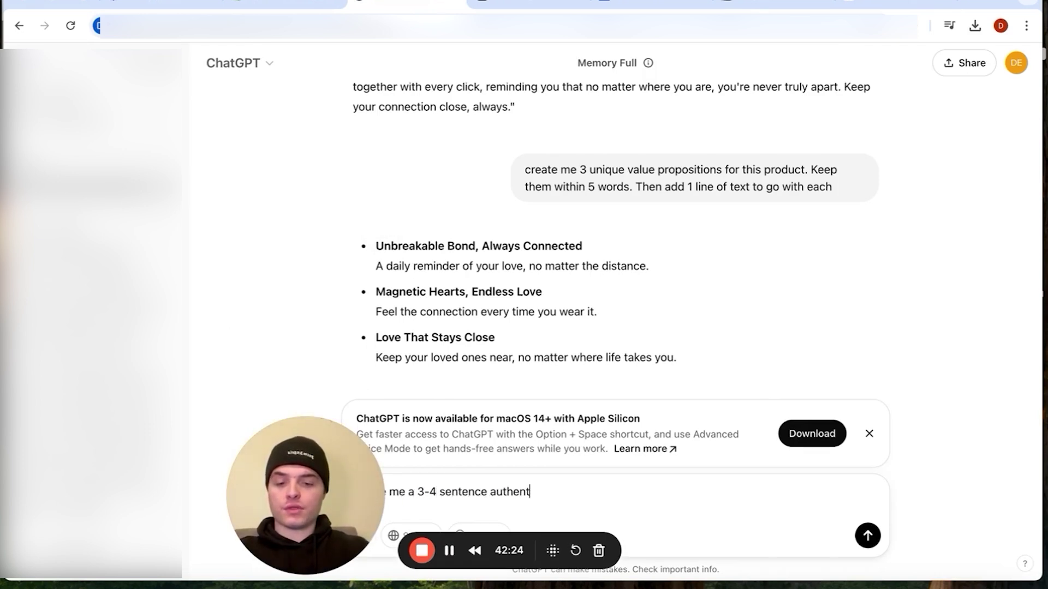
pyautogui.write('ic customer ')
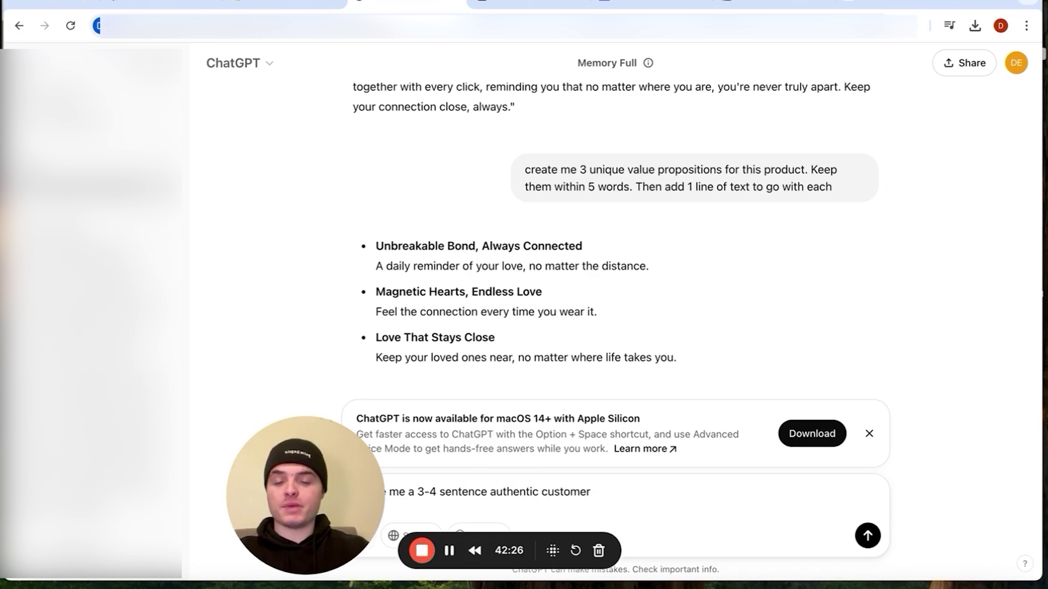
pyautogui.write('testim')
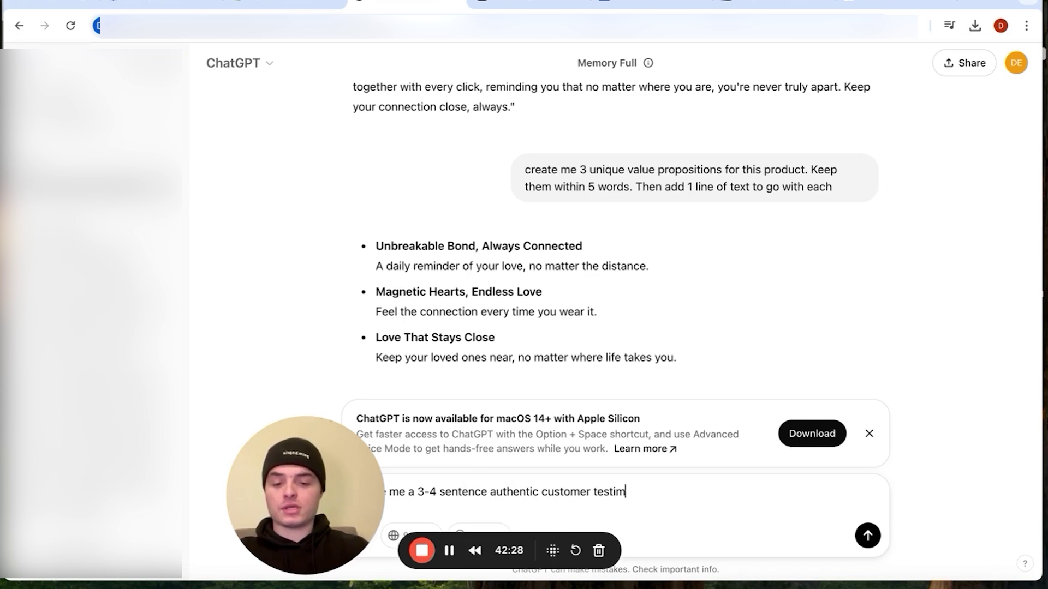
pyautogui.write('onial who loved ')
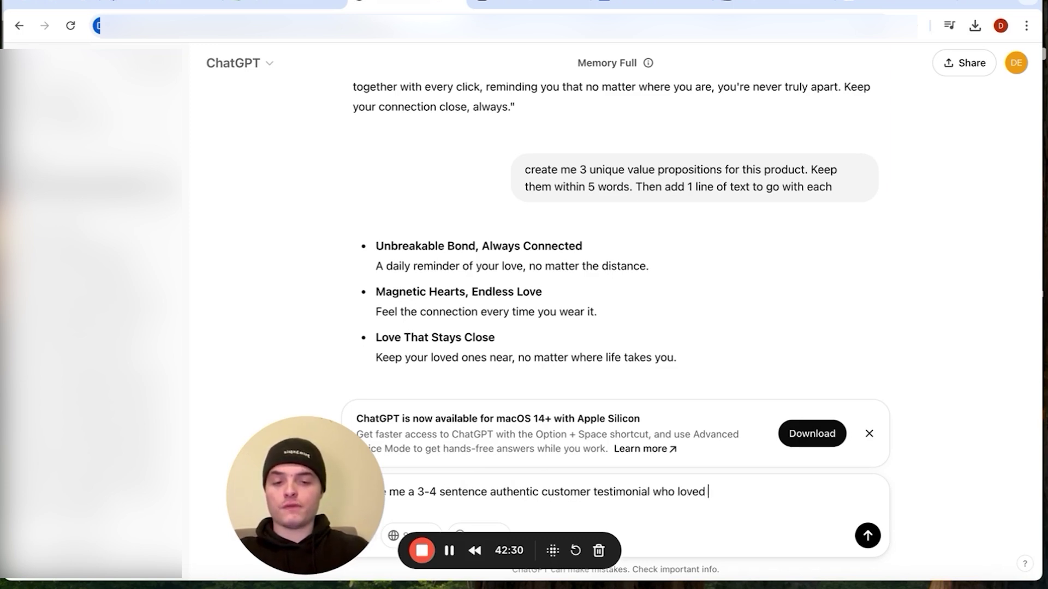
pyautogui.write('this product')
pyautogui.press('Return')
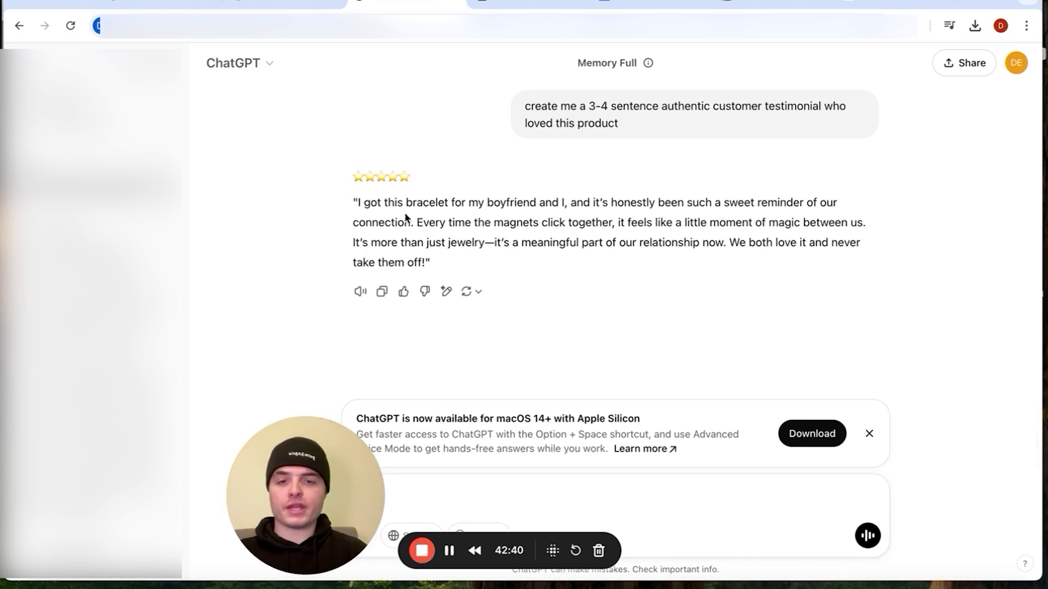
# Copy the first sentence of the generated testimonial, from "I got this bracelet" to "our connection.".
pyautogui.moveTo(413, 222); pyautogui.dragTo(360, 205)
pyautogui.press('super+c')
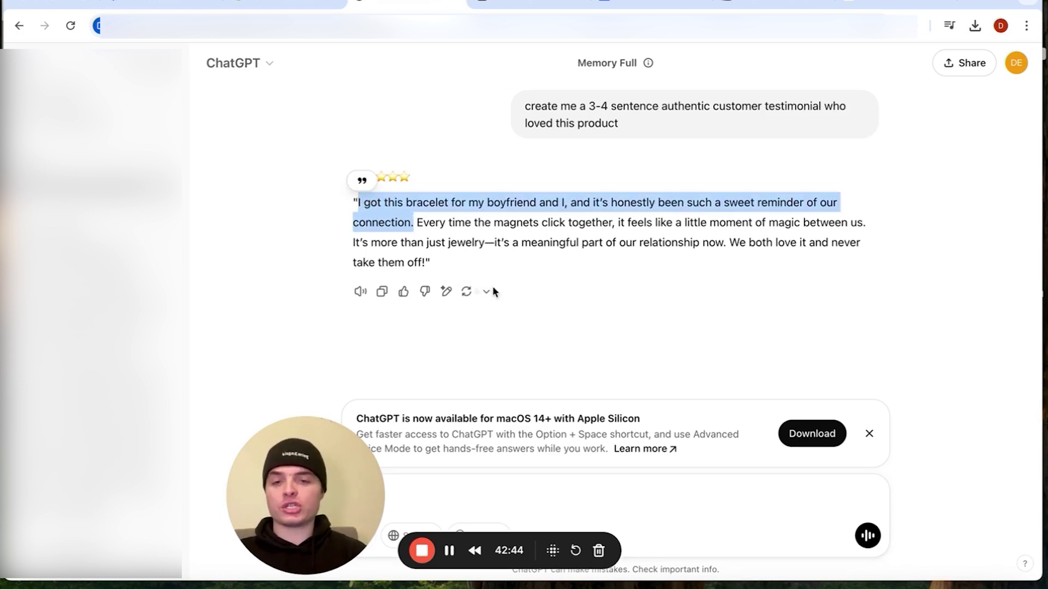
pyautogui.click(536, 332)
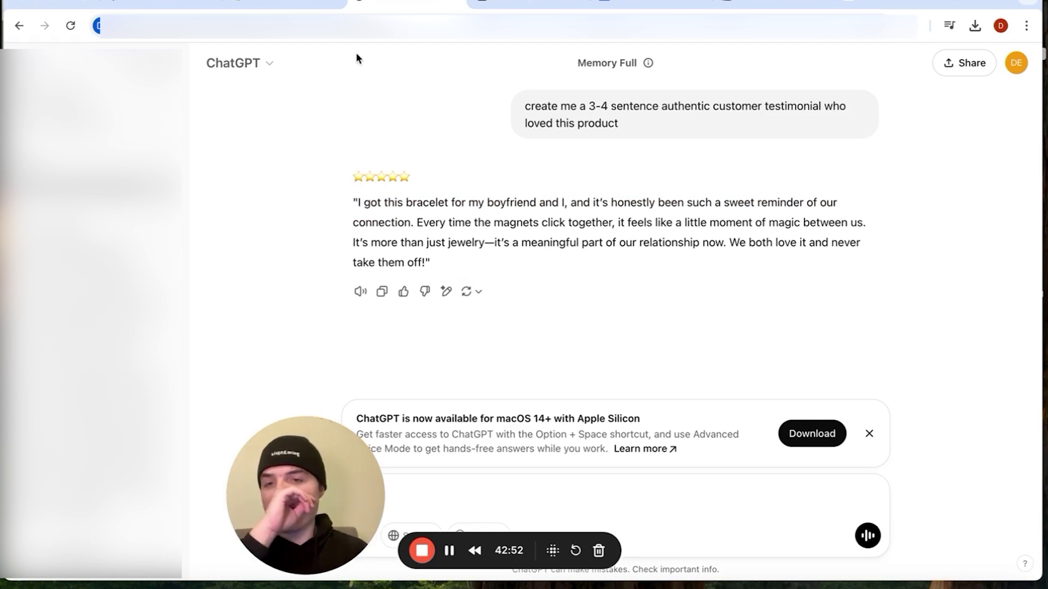
# Return to the theme editor, replace the first testimonial's description with the copied sentence in quotation marks, and clear its author placeholder.
pyautogui.click(304, 10)
pyautogui.moveTo(142, 334); pyautogui.dragTo(30, 327)
pyautogui.press('BackSpace')
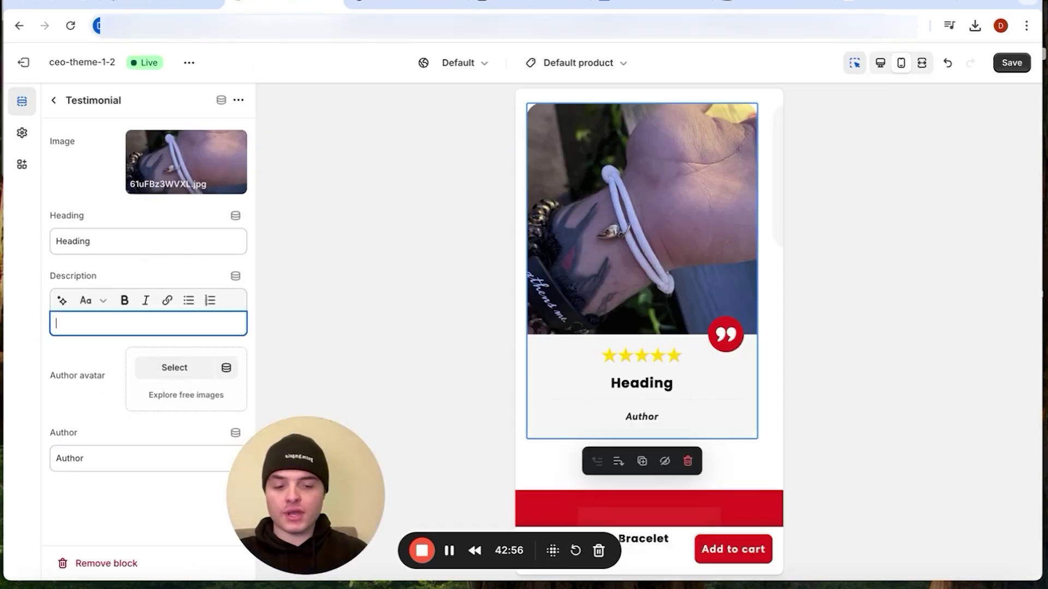
pyautogui.write('"')
pyautogui.press('super+v')
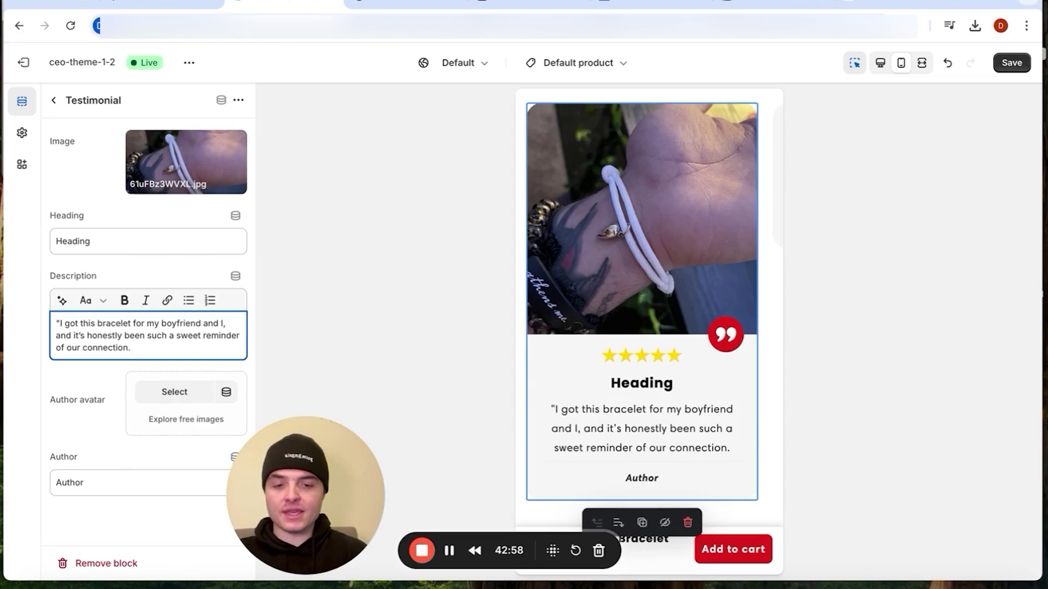
pyautogui.write('"')
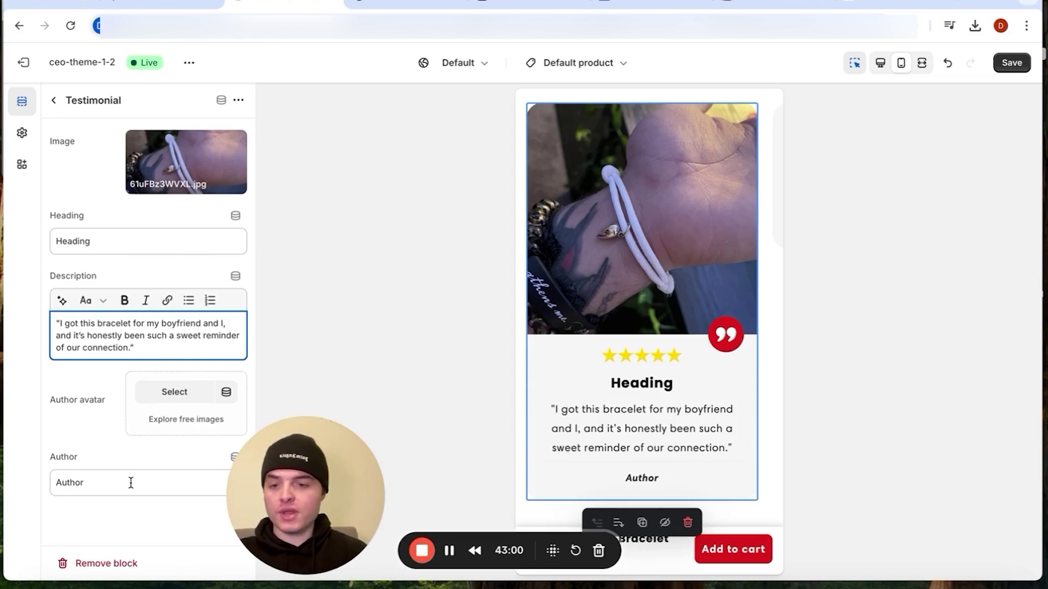
pyautogui.moveTo(104, 483); pyautogui.dragTo(40, 489)
pyautogui.press('BackSpace')
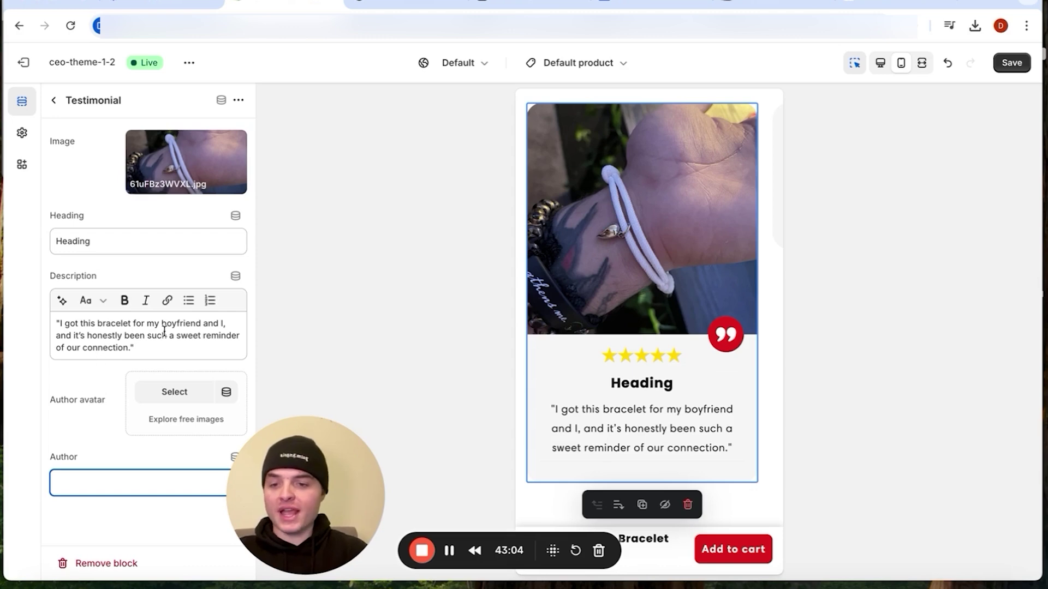
# Reword the first testimonial's description, replacing "boyfriend" with "girlfriend" and "sweet" with "great".
pyautogui.click(196, 326)
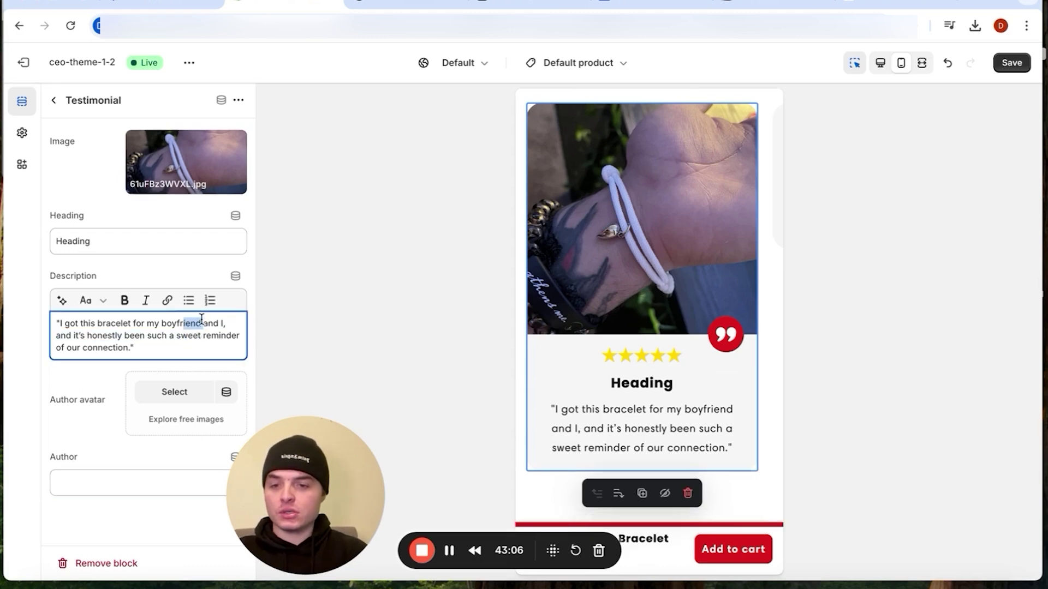
pyautogui.press('BackSpace')
pyautogui.press('BackSpace')
pyautogui.press('BackSpace')
pyautogui.press('BackSpace')
pyautogui.press('BackSpace')
pyautogui.press('BackSpace')
pyautogui.press('BackSpace')
pyautogui.press('BackSpace')
pyautogui.press('BackSpace')
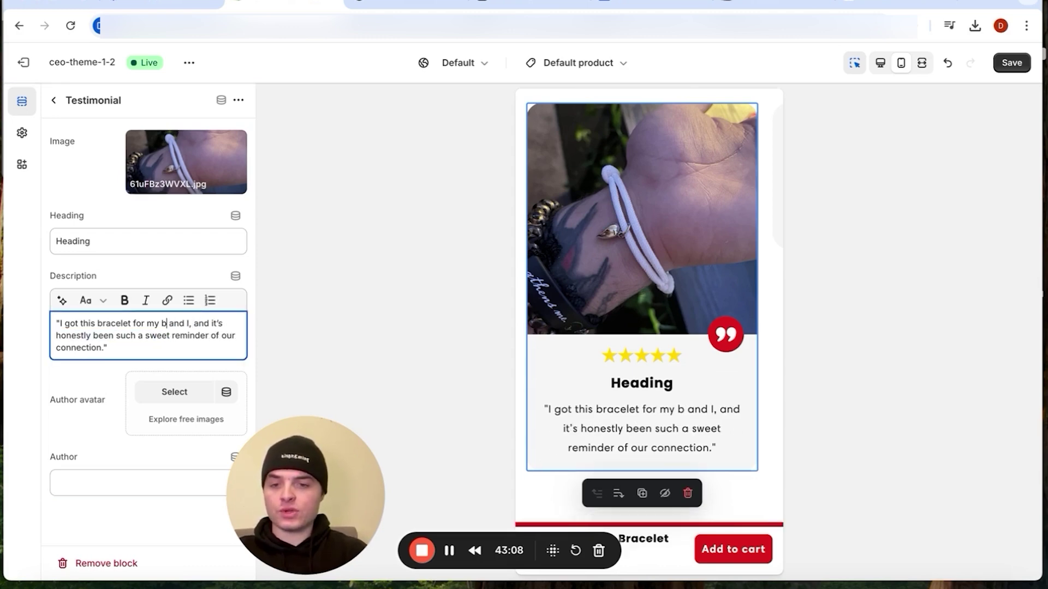
pyautogui.write('girlfri')
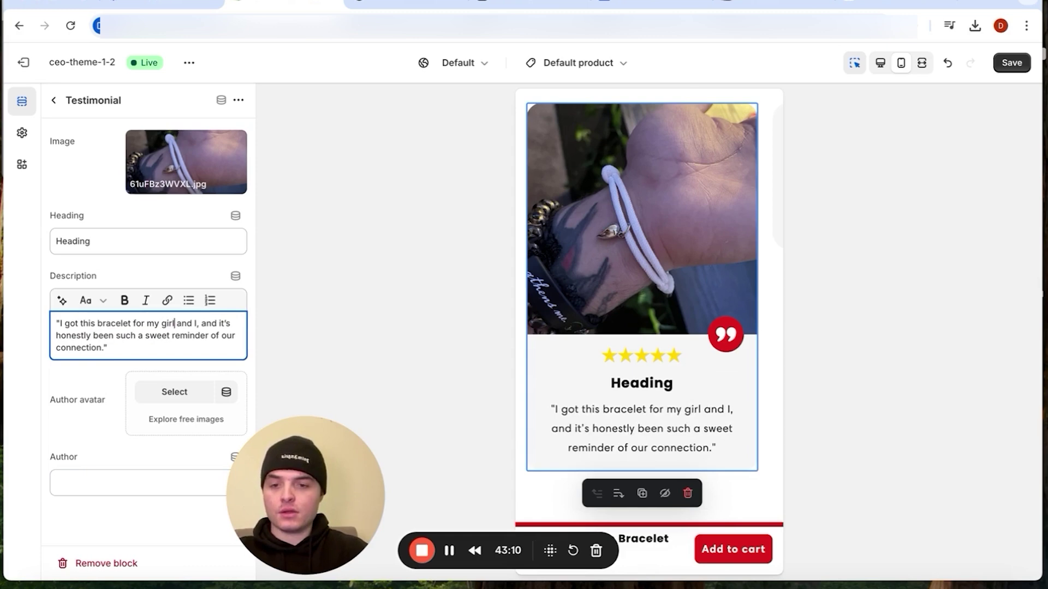
pyautogui.write('end')
pyautogui.moveTo(158, 335); pyautogui.dragTo(190, 336)
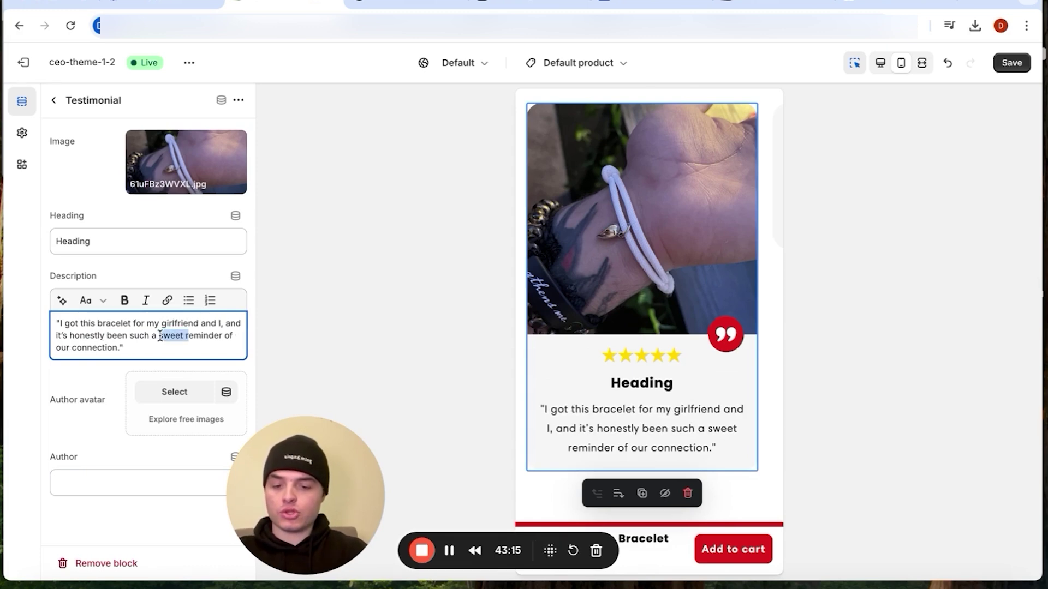
pyautogui.write('great r')
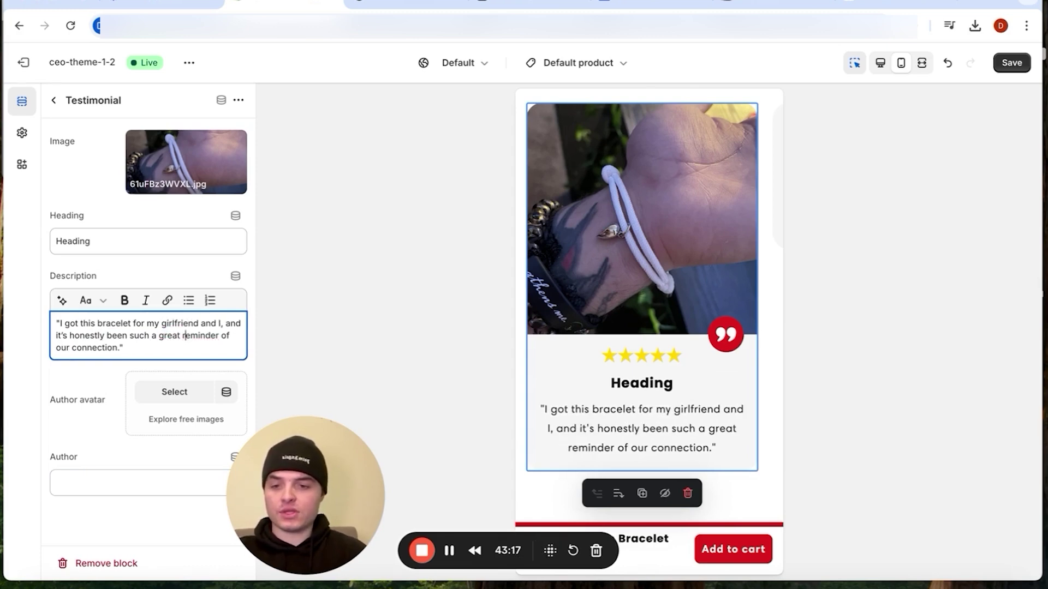
# Fill in the first testimonial's author with the customer's name followed by "- Ordered On 2/4/25".
pyautogui.click(152, 478)
pyautogui.write('John')
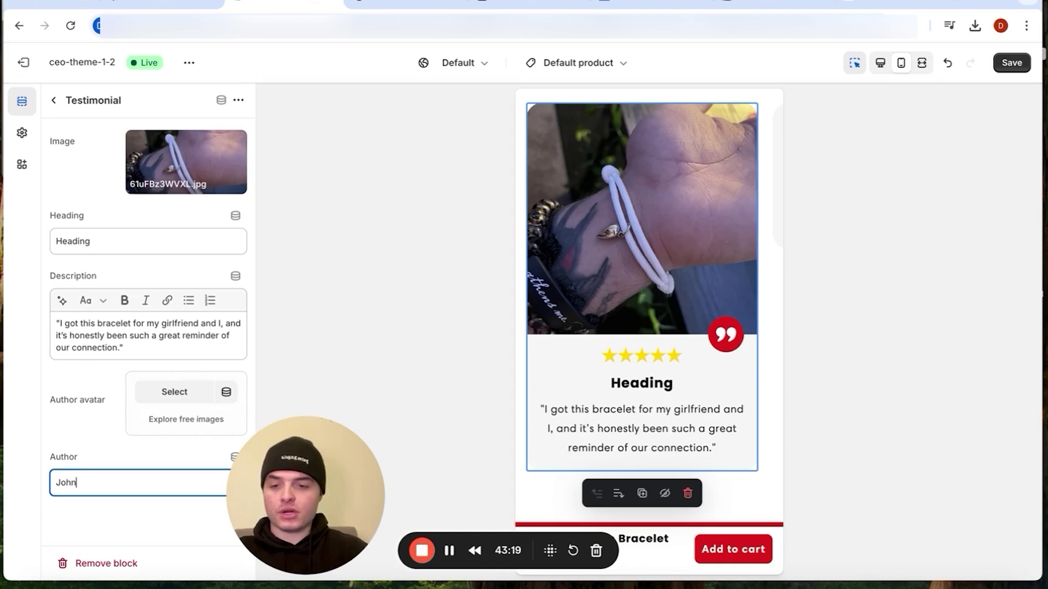
pyautogui.write(' W.')
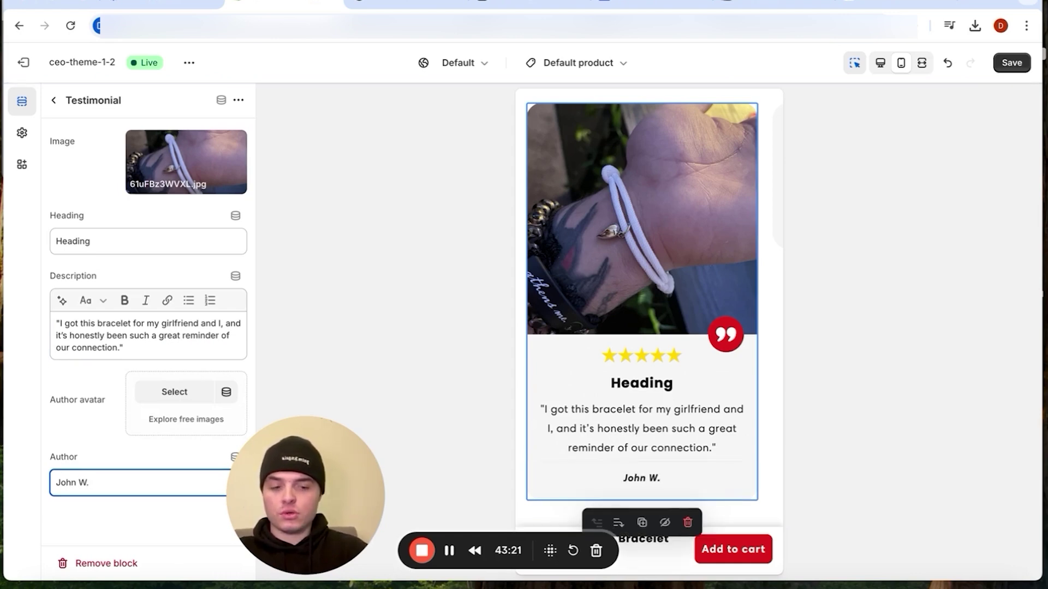
pyautogui.write(' _')
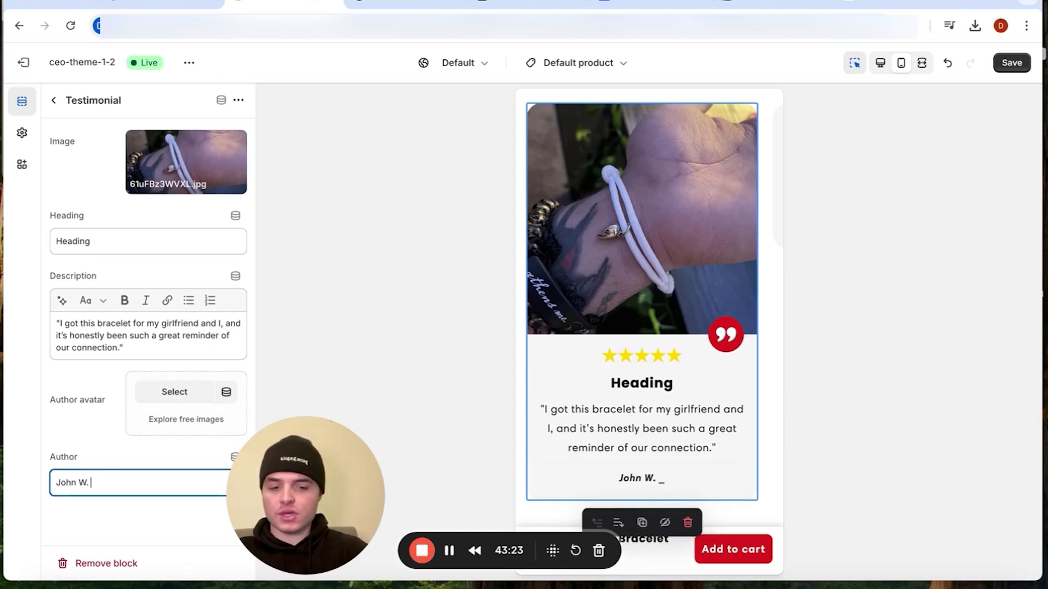
pyautogui.write('- Ordered')
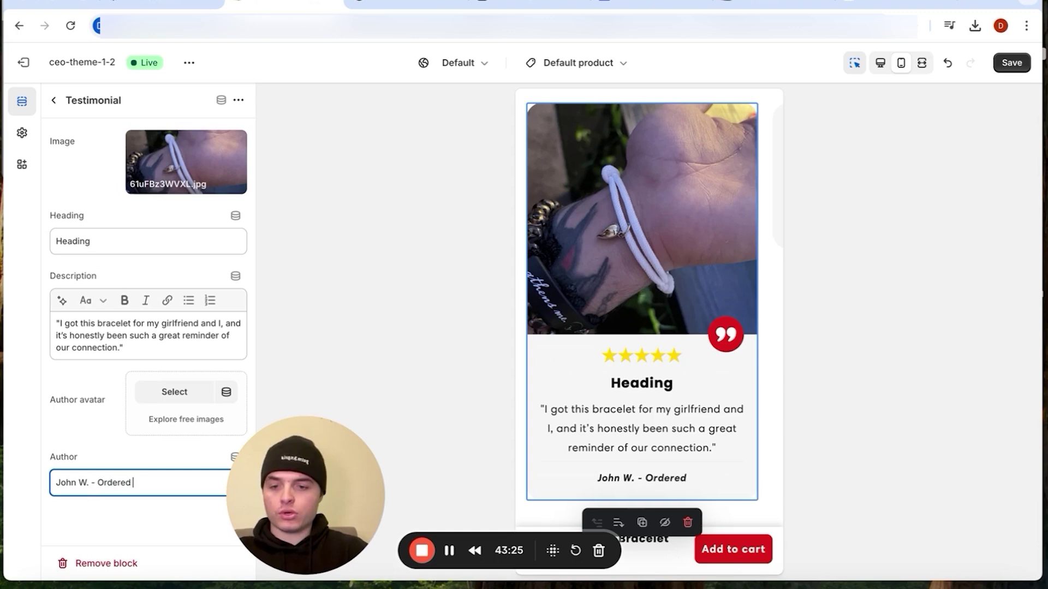
pyautogui.write(' On 2/')
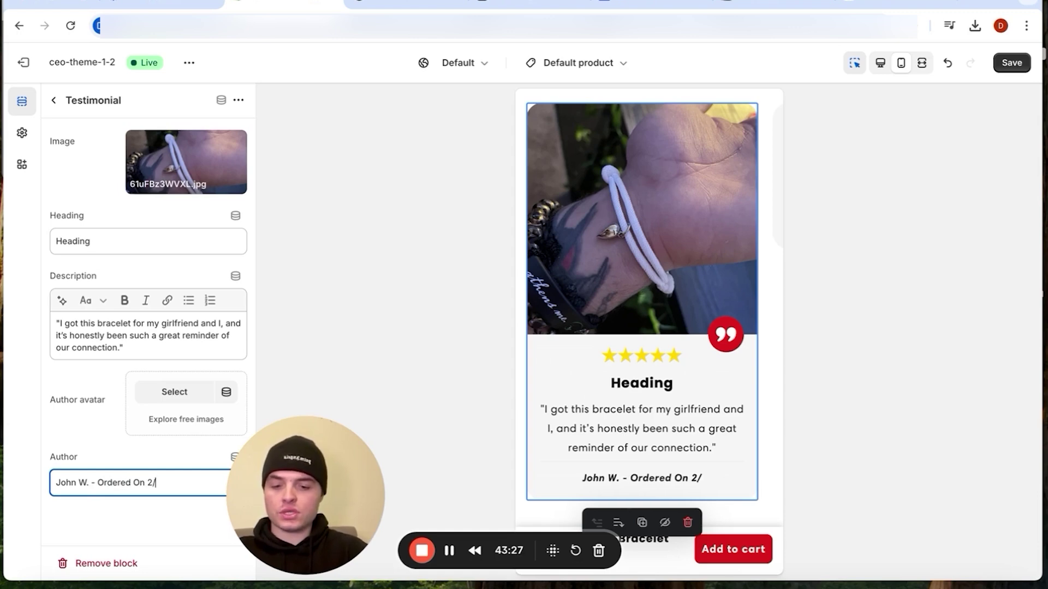
pyautogui.write('4/25')
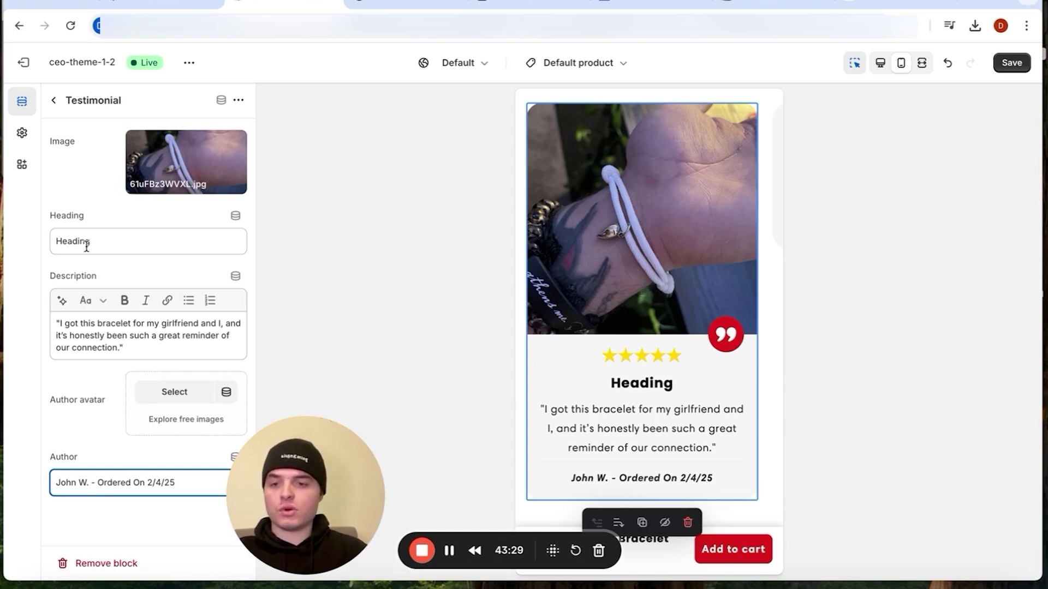
# Set the first testimonial's heading to "Great Reminder Of Our Connection" in quotation marks and save the page.
pyautogui.moveTo(105, 240); pyautogui.dragTo(35, 239)
pyautogui.press('BackSpace')
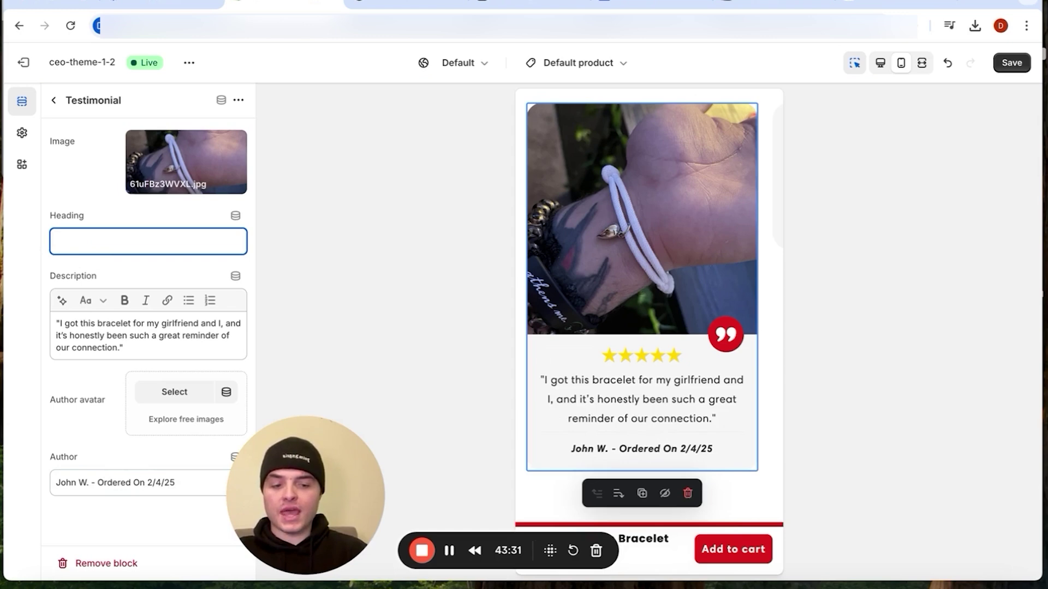
pyautogui.write('"')
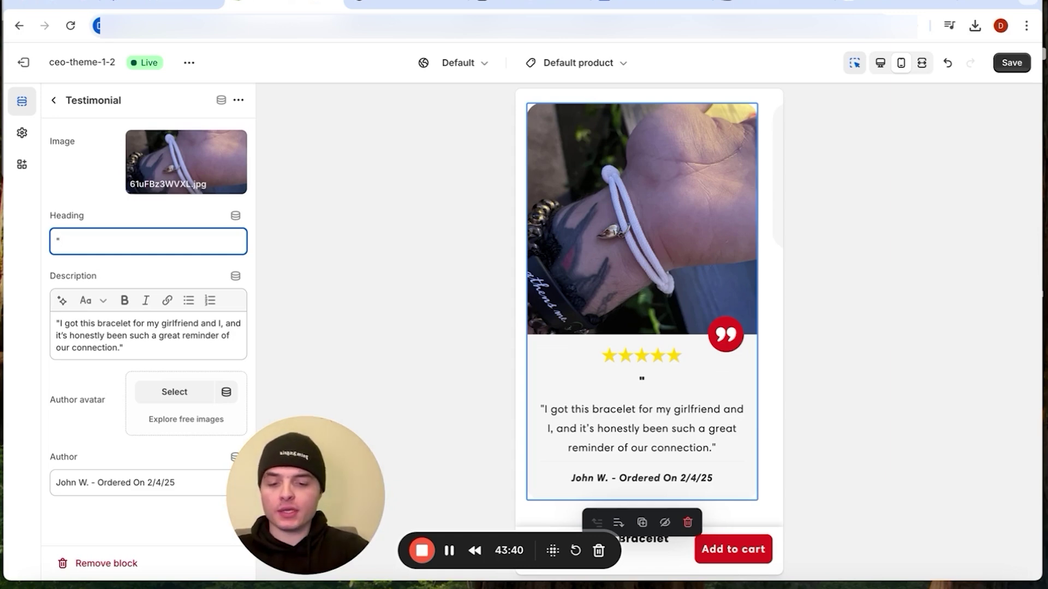
pyautogui.write('Great ')
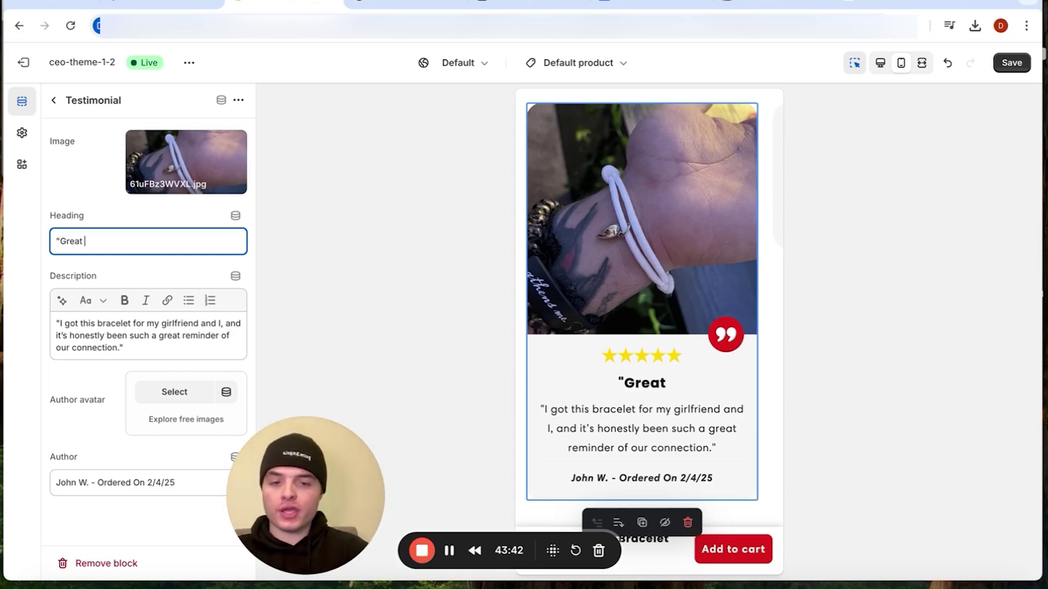
pyautogui.write('Reminder Of Ou')
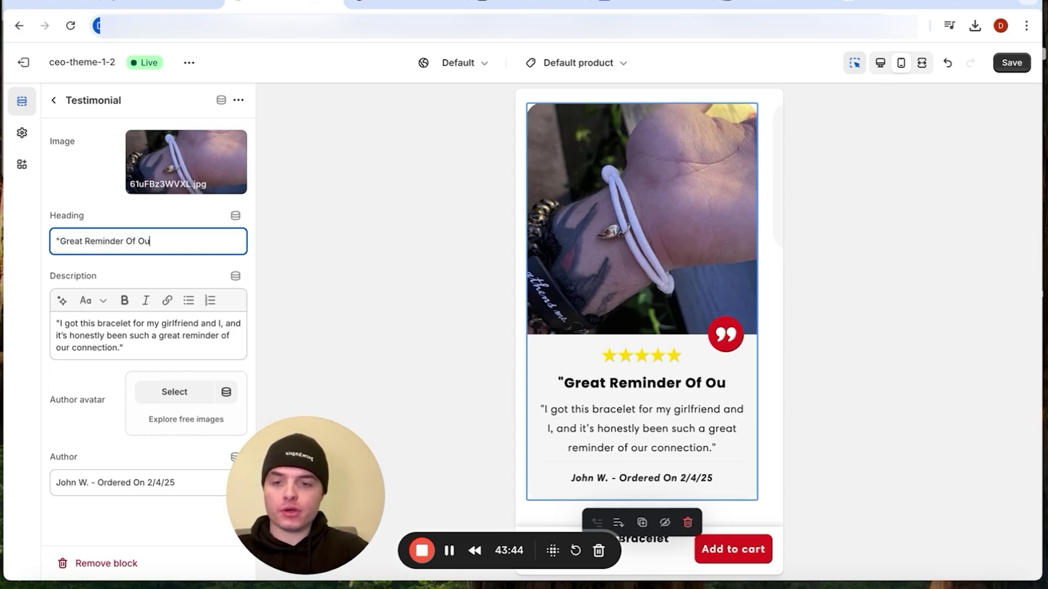
pyautogui.write('r Connection"')
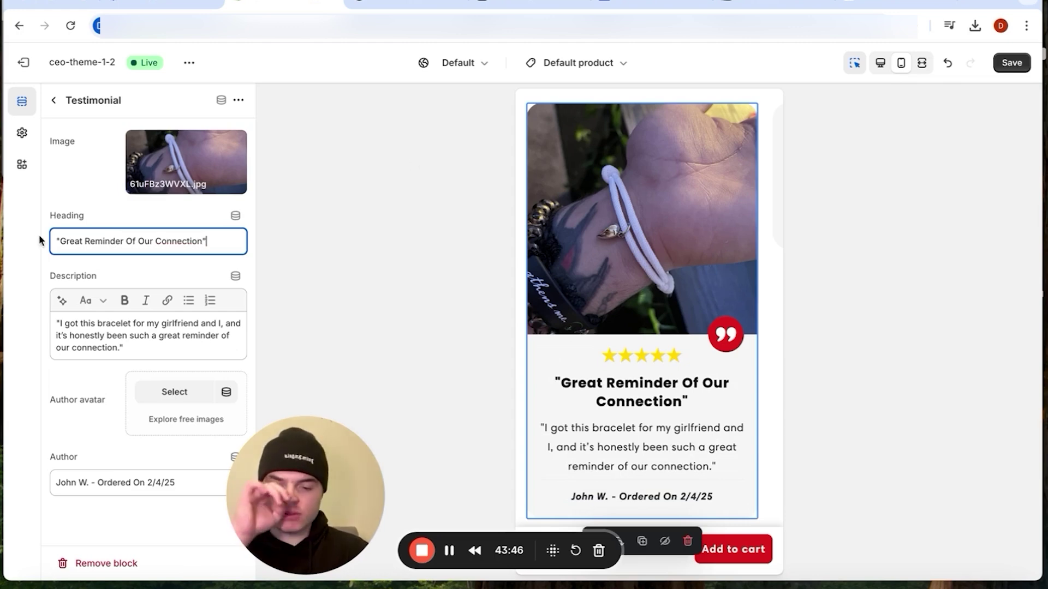
pyautogui.click(1007, 64)
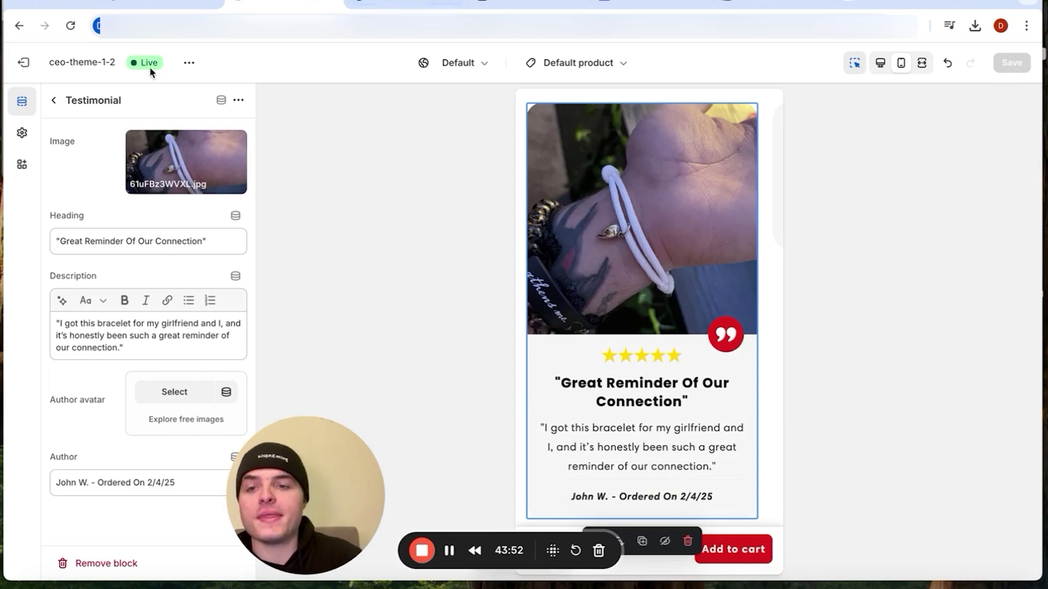
# Review the finished testimonial in the preview and open the second testimonial's settings.
pyautogui.scroll(-3, 732, 467)
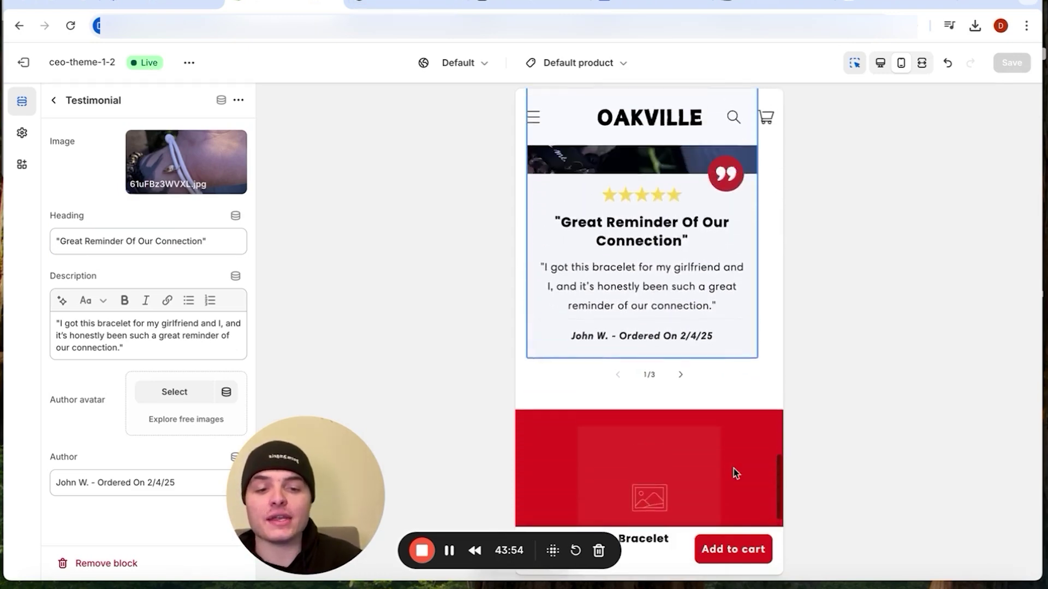
pyautogui.scroll(5, 732, 468)
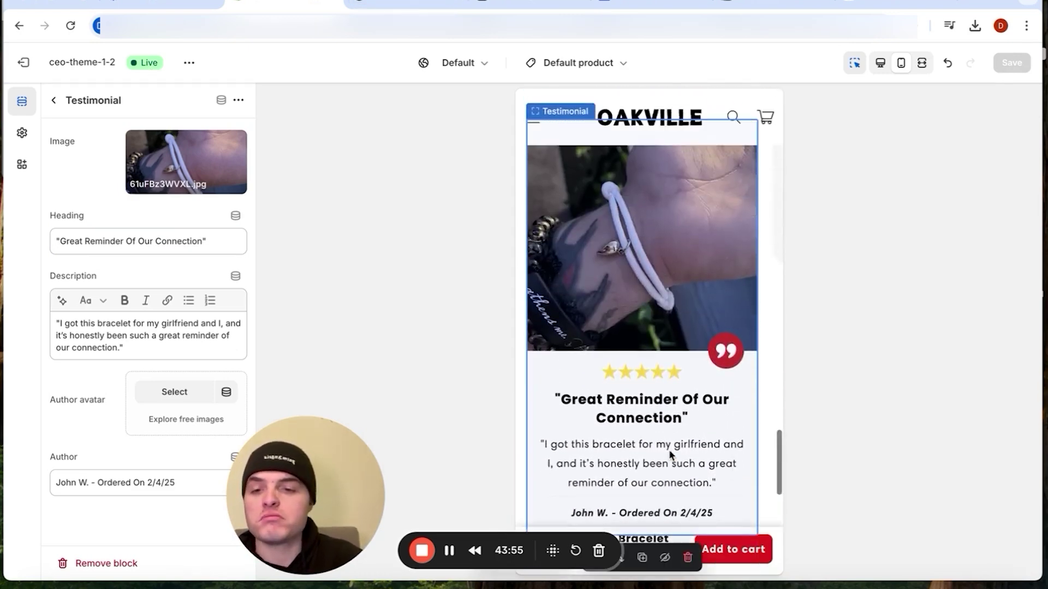
pyautogui.click(53, 100)
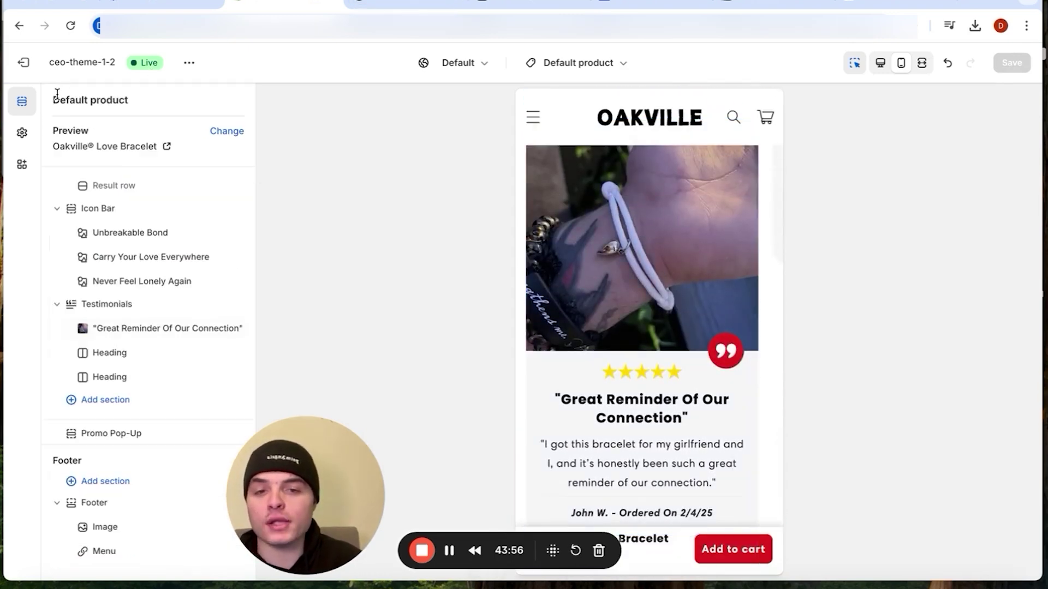
pyautogui.click(159, 358)
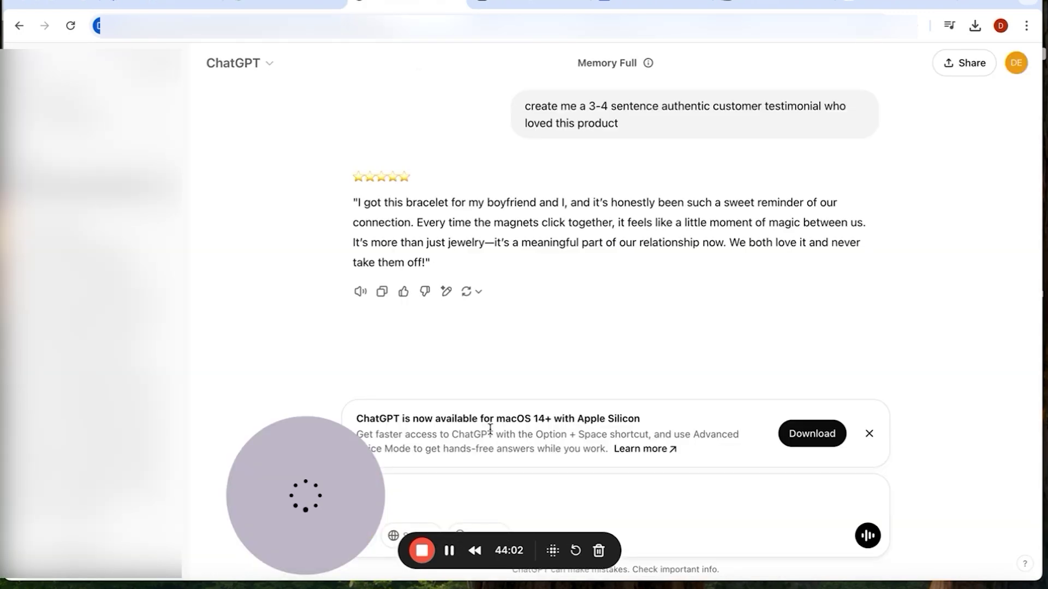
# Switch to ChatGPT and request a further customer testimonial with "write another one".
pyautogui.click(495, 479)
pyautogui.write('write ')
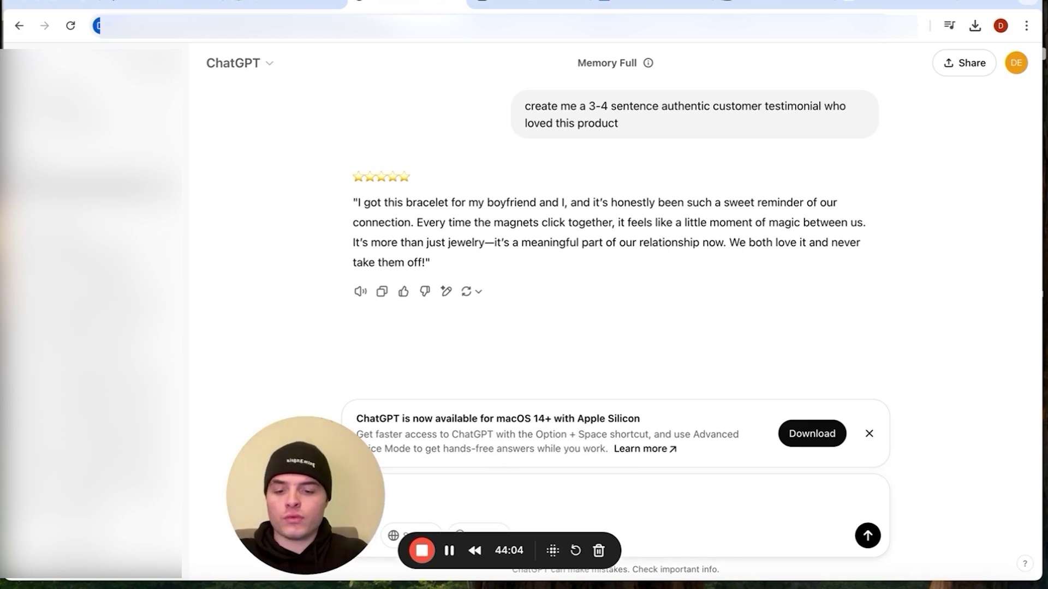
pyautogui.write('another one')
pyautogui.press('Return')
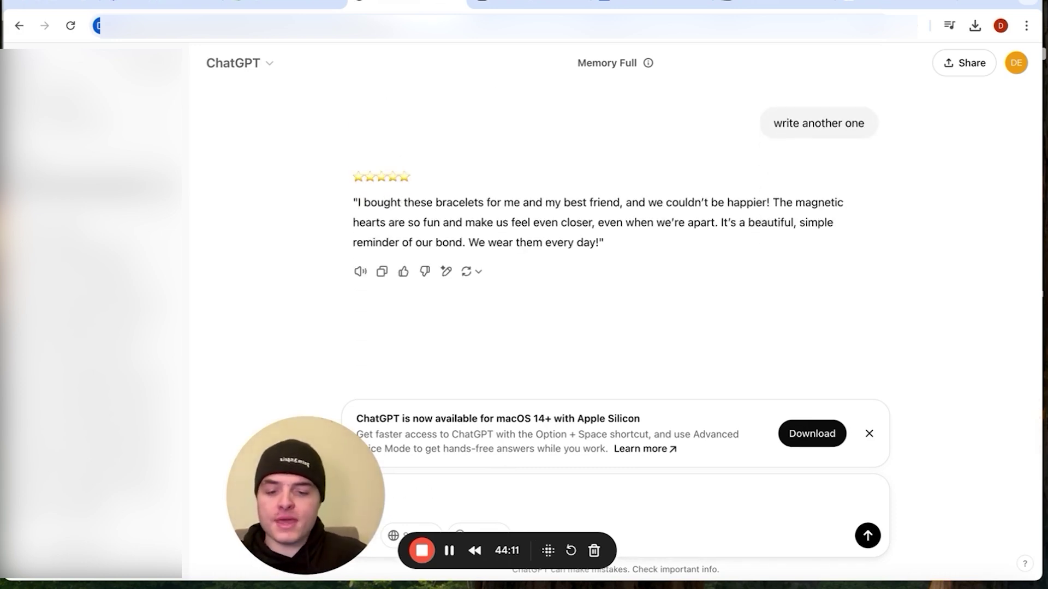
# Ask ChatGPT to "make this sound more authentic and less robotic".
pyautogui.write('sound more authent')
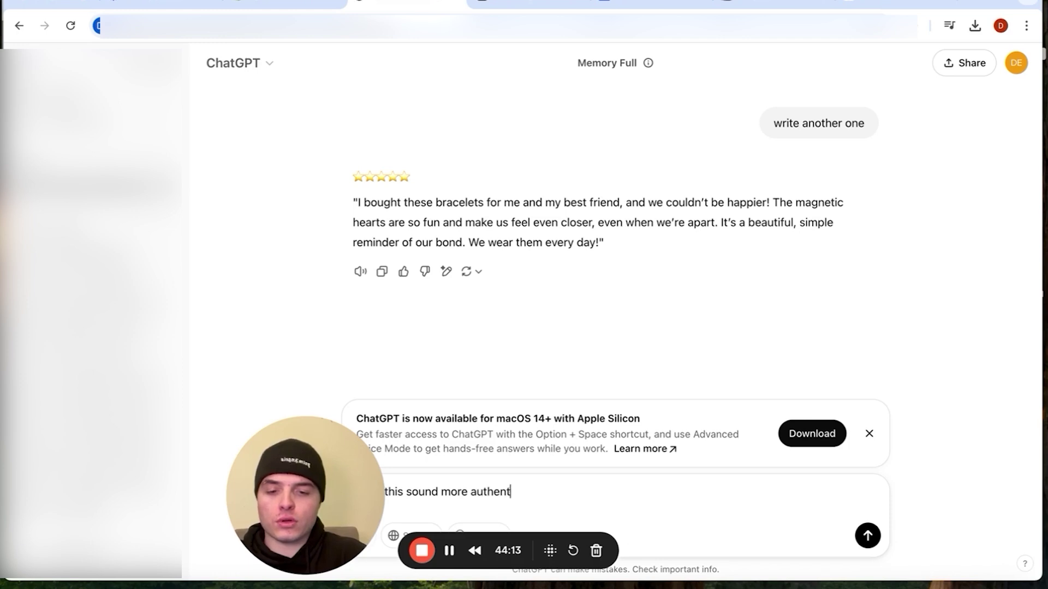
pyautogui.write('ic and less roboit')
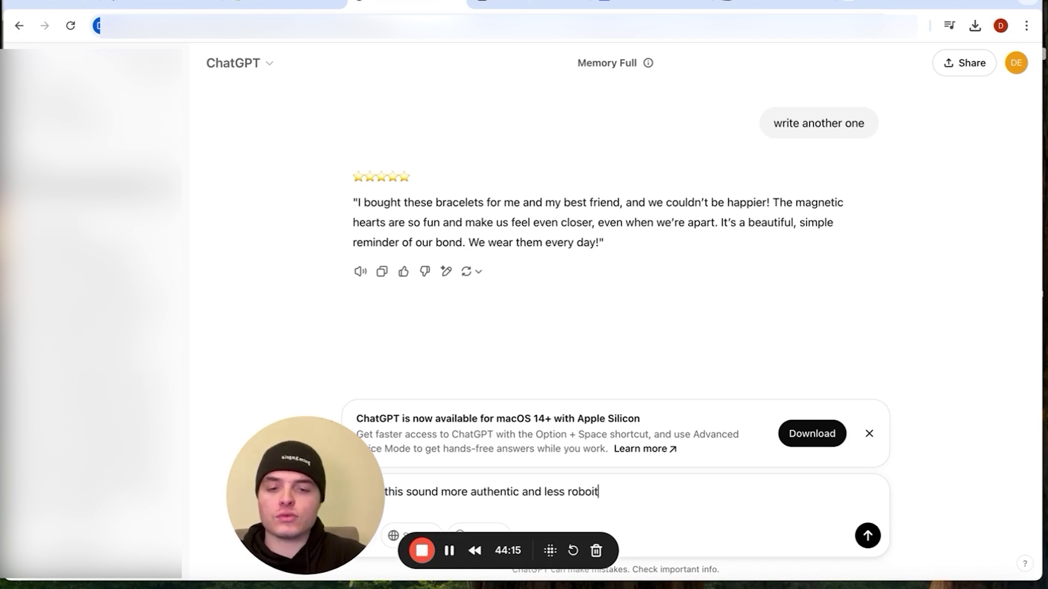
pyautogui.write('ic')
pyautogui.press('Return')
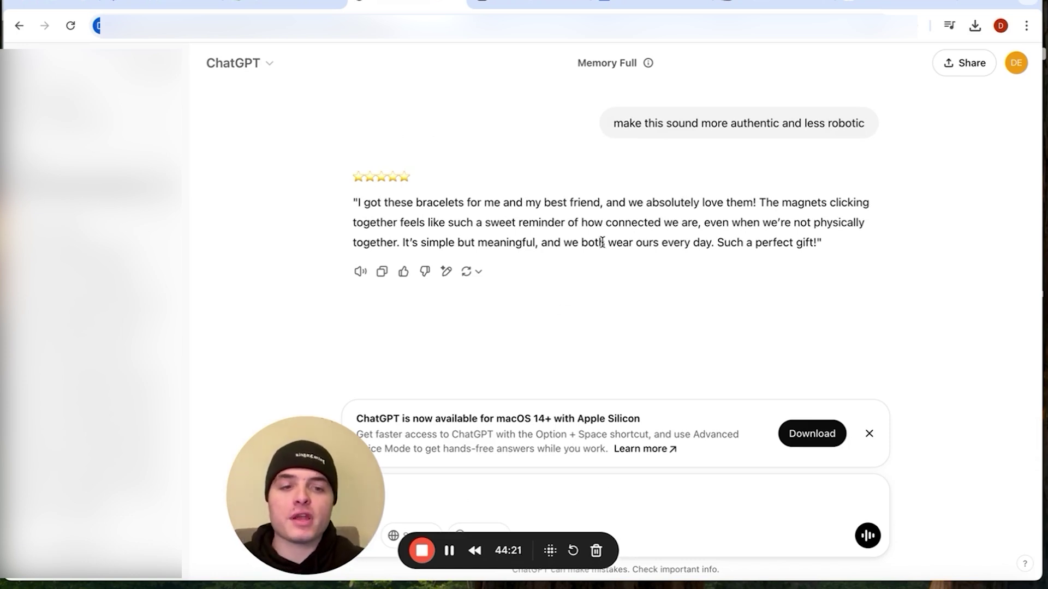
# Request a fresh testimonial from ChatGPT with the prompt "write new".
pyautogui.moveTo(354, 203); pyautogui.dragTo(463, 241)
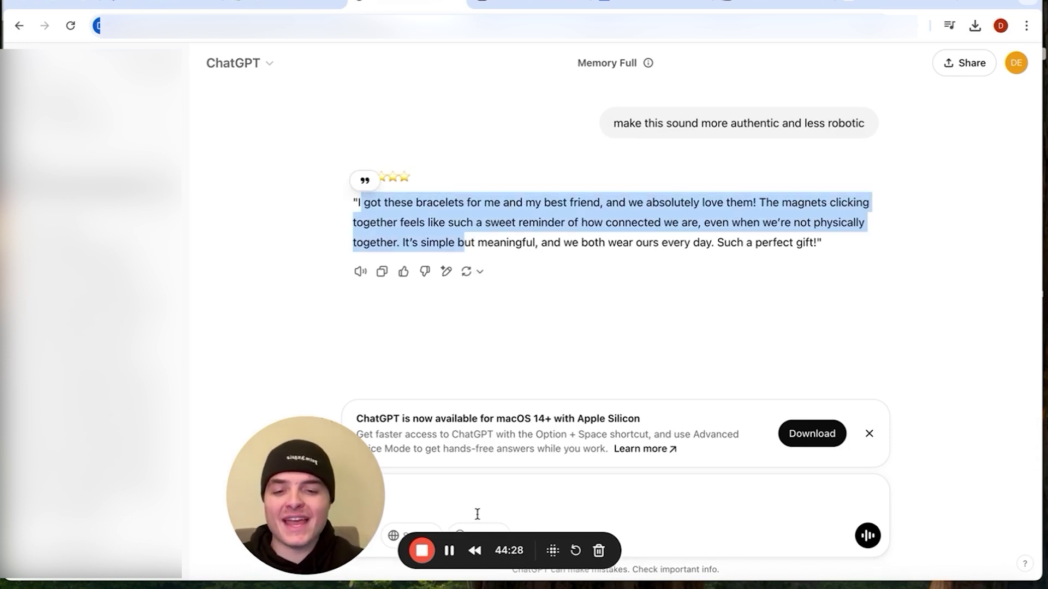
pyautogui.click(488, 495)
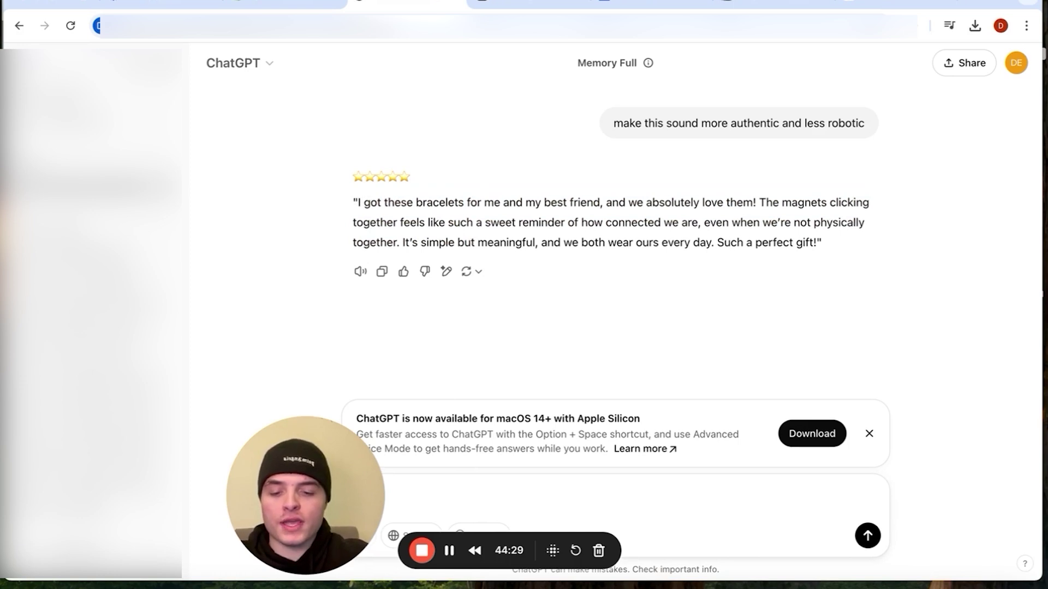
pyautogui.press('Return')
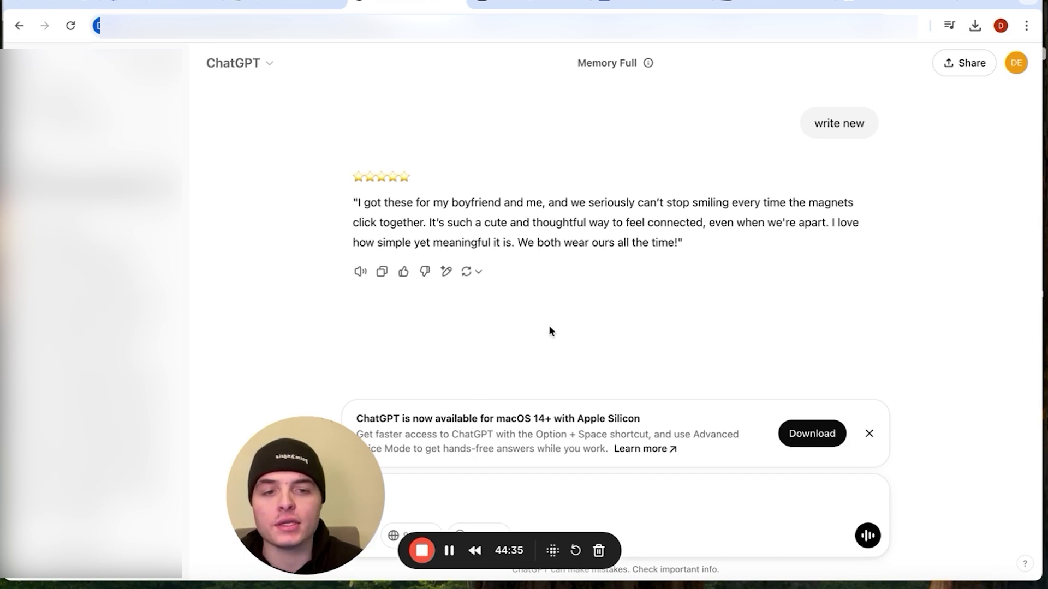
# Copy the first two sentences of ChatGPT's new review and, in the theme editor, replace the second testimonial's description with them in quotation marks.
pyautogui.moveTo(357, 203); pyautogui.dragTo(827, 225)
pyautogui.hotkey('ctrl', 'c')
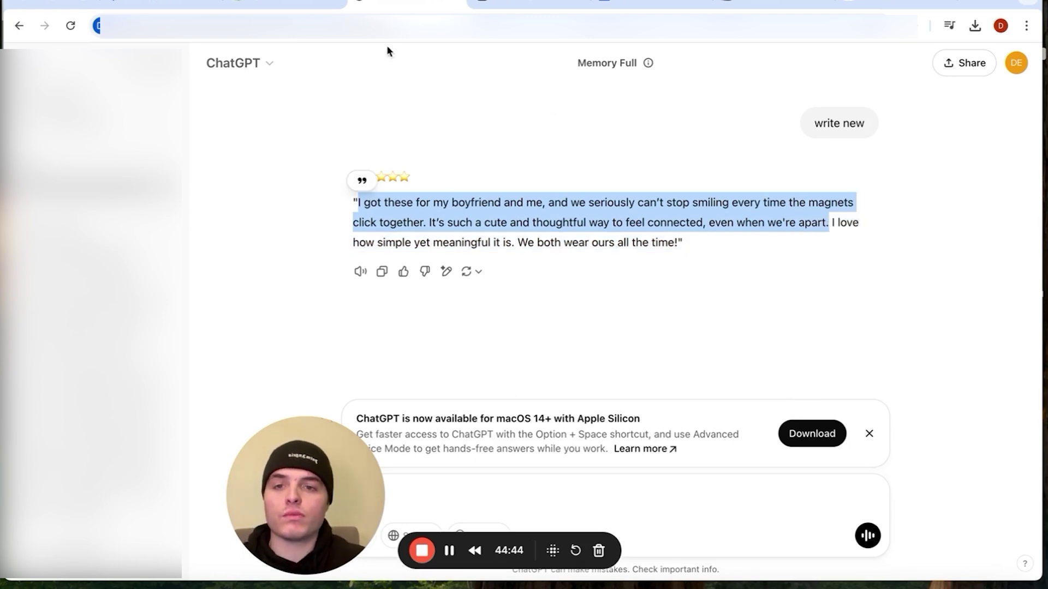
pyautogui.click(280, 6)
pyautogui.click(150, 334)
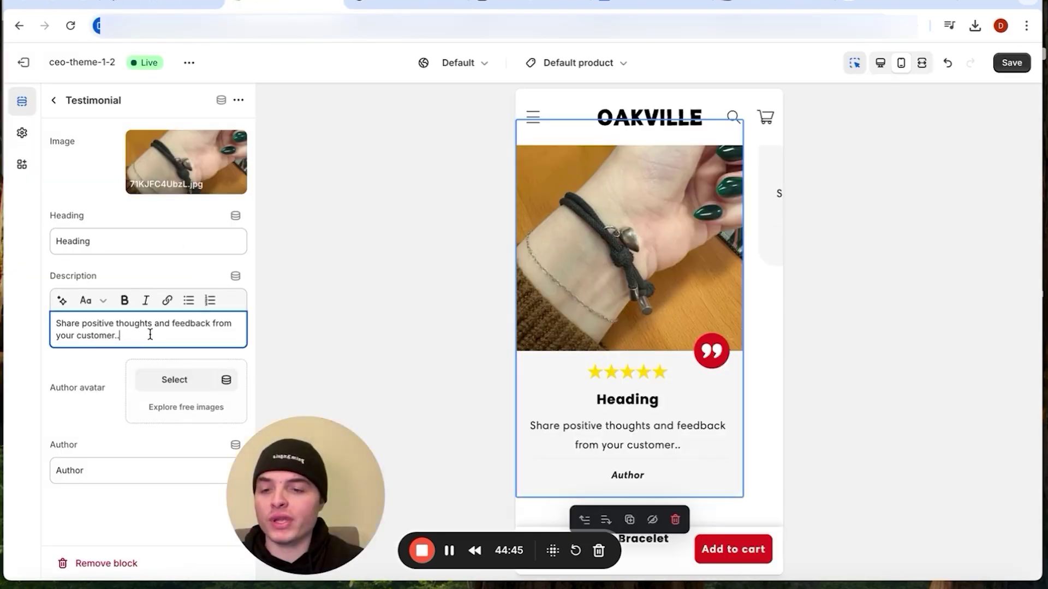
pyautogui.hotkey('ctrl', 'a')
pyautogui.press('BackSpace')
pyautogui.hotkey('ctrl', 'v')
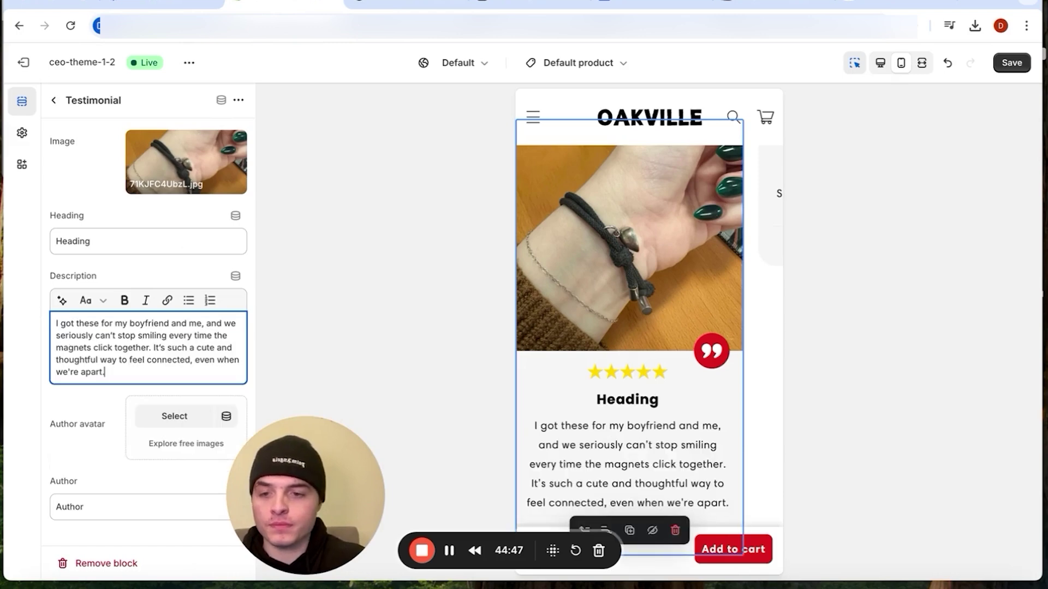
pyautogui.write('"')
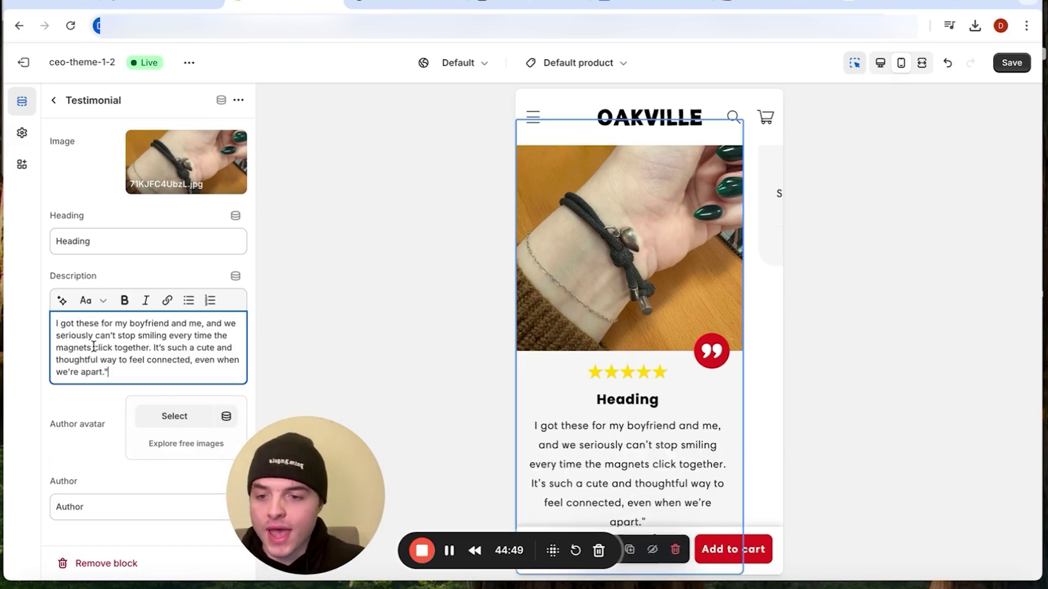
pyautogui.write('"')
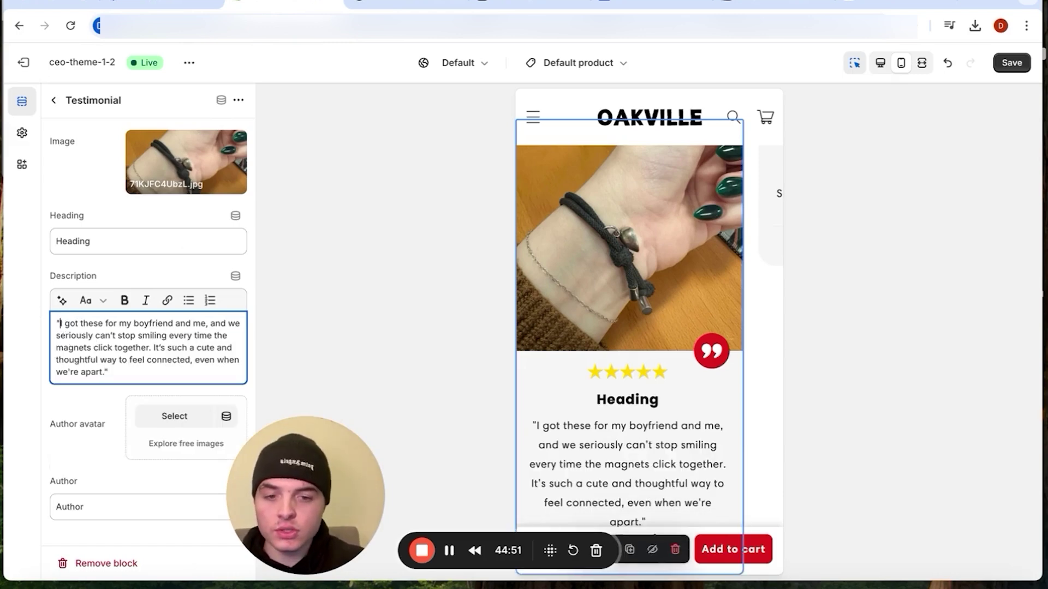
# Set the second testimonial's heading to "Can't Stop Smiling..." in quotation marks.
pyautogui.moveTo(94, 241); pyautogui.dragTo(48, 243)
pyautogui.write('"')
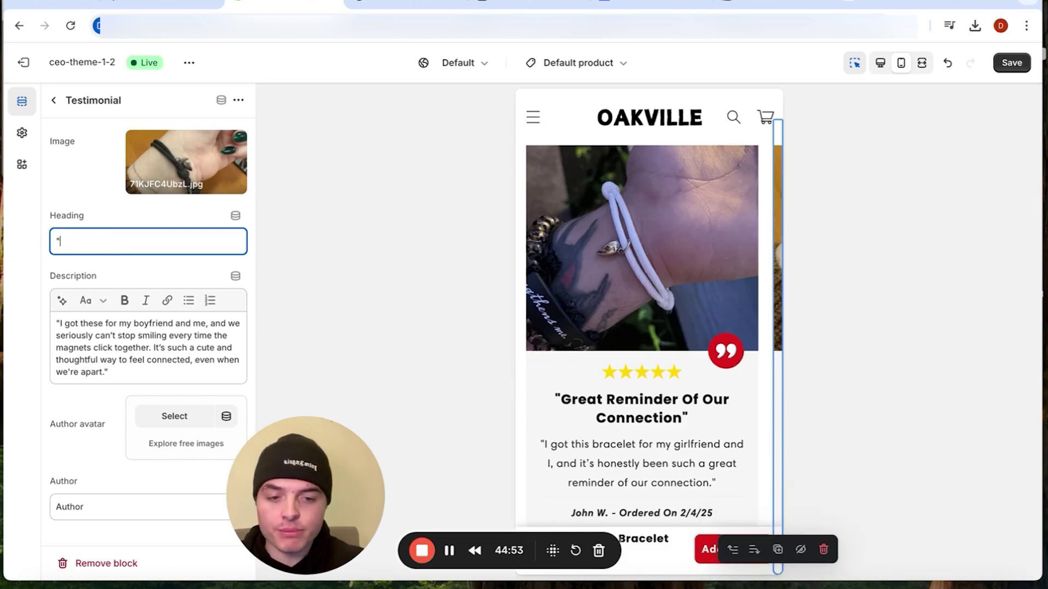
pyautogui.press('BackSpace')
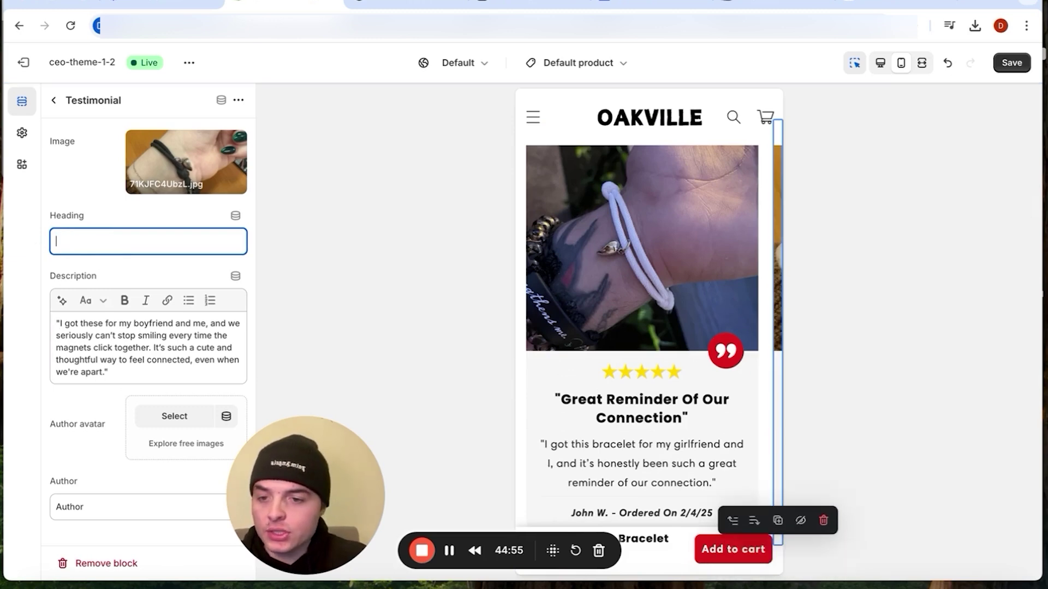
pyautogui.write("Can't Stop Simil")
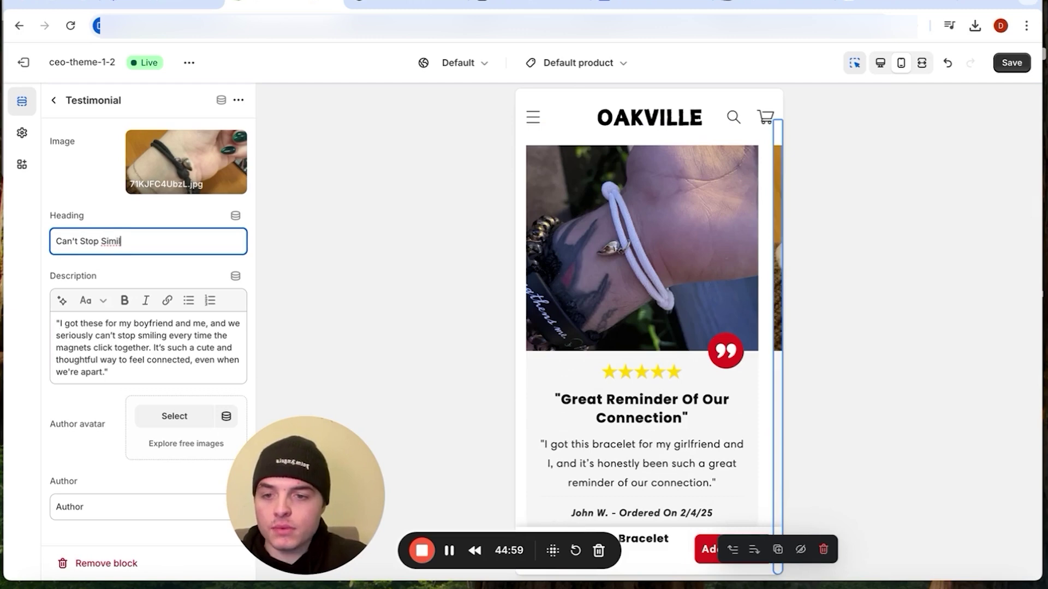
pyautogui.press('BackSpace')
pyautogui.press('BackSpace')
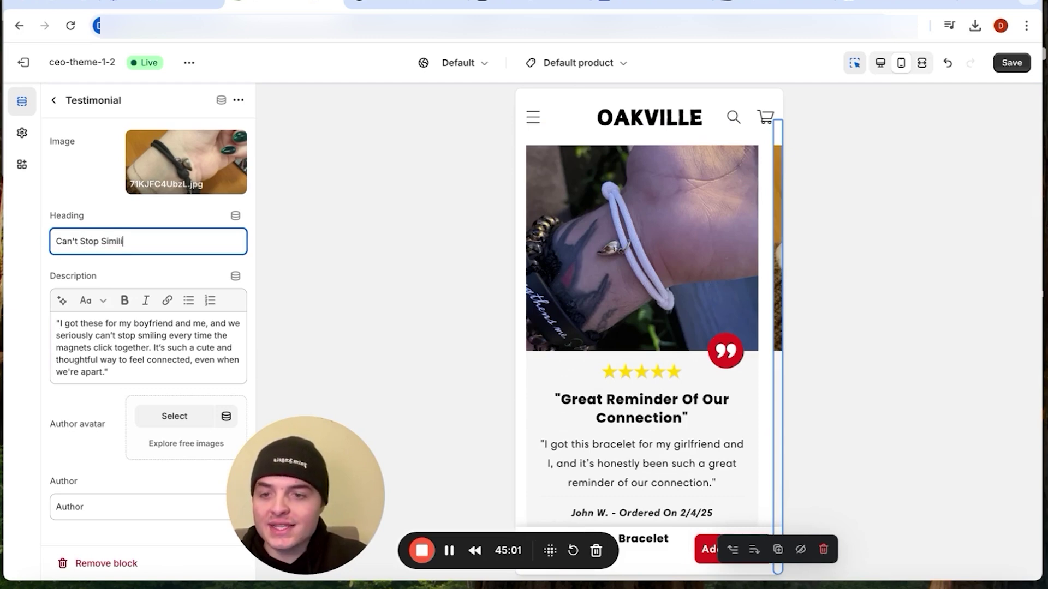
pyautogui.press('BackSpace')
pyautogui.press('BackSpace')
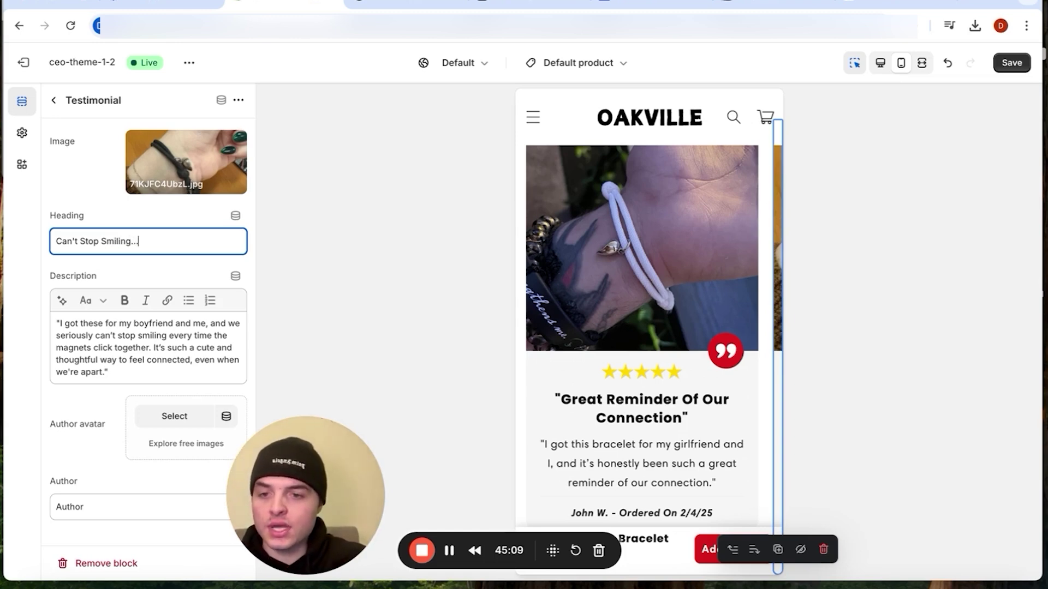
pyautogui.write('"')
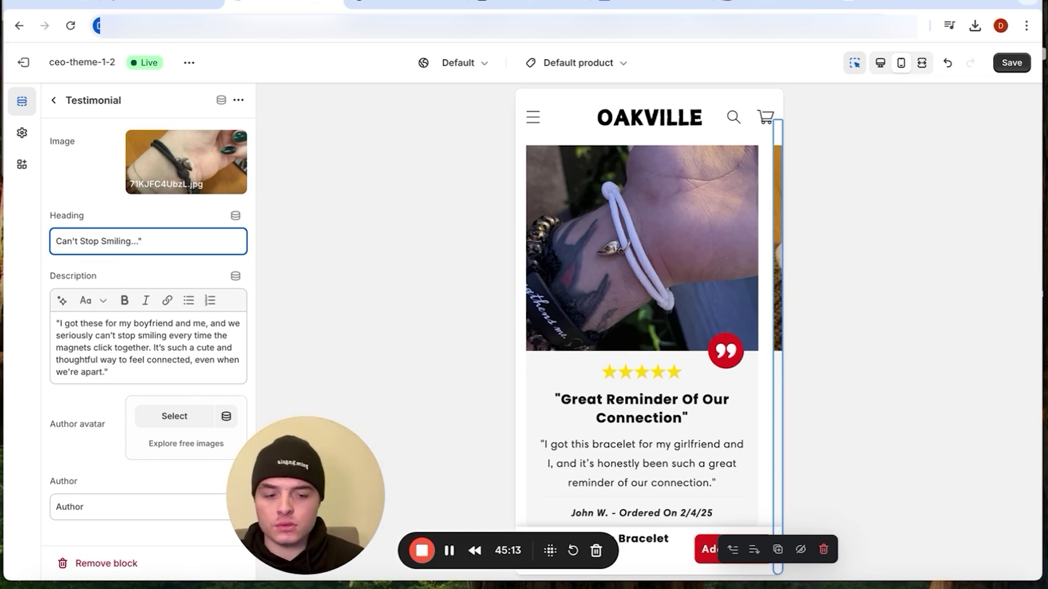
pyautogui.write('"')
# Replace the second testimonial's author with a customer's name followed by "- Ordered 2/9/25" and save the theme.
pyautogui.click(99, 506)
pyautogui.doubleClick(99, 507)
pyautogui.press('BackSpace')
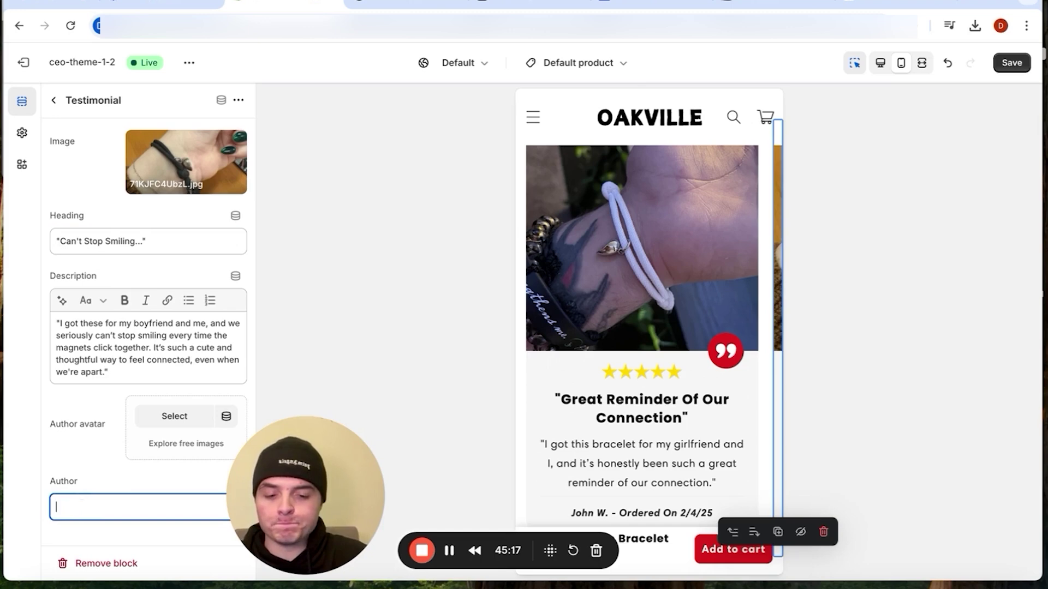
pyautogui.write('Alexa ')
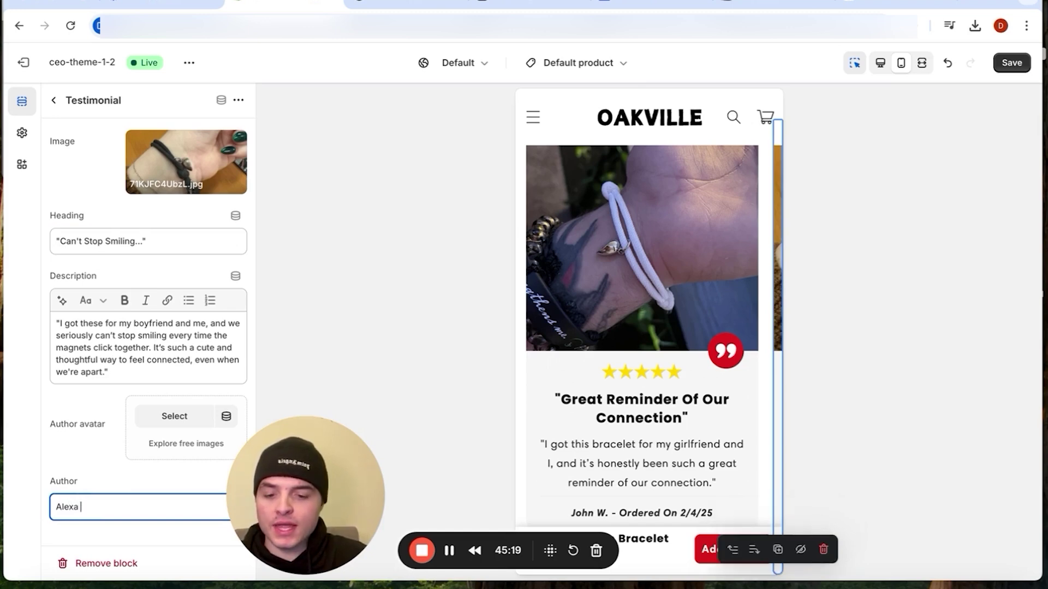
pyautogui.write('M - Or')
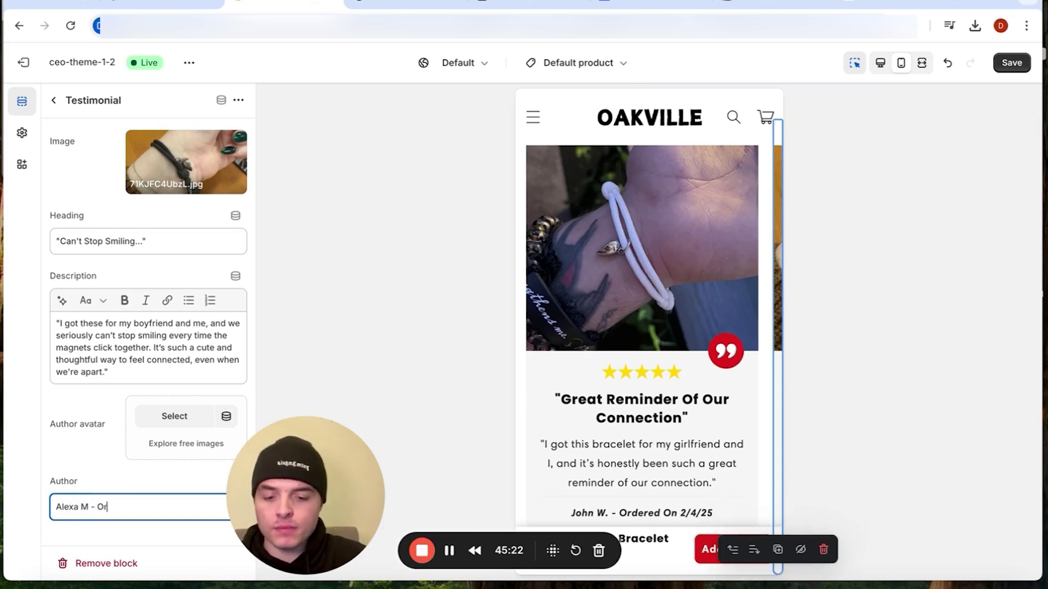
pyautogui.write('dered 2/')
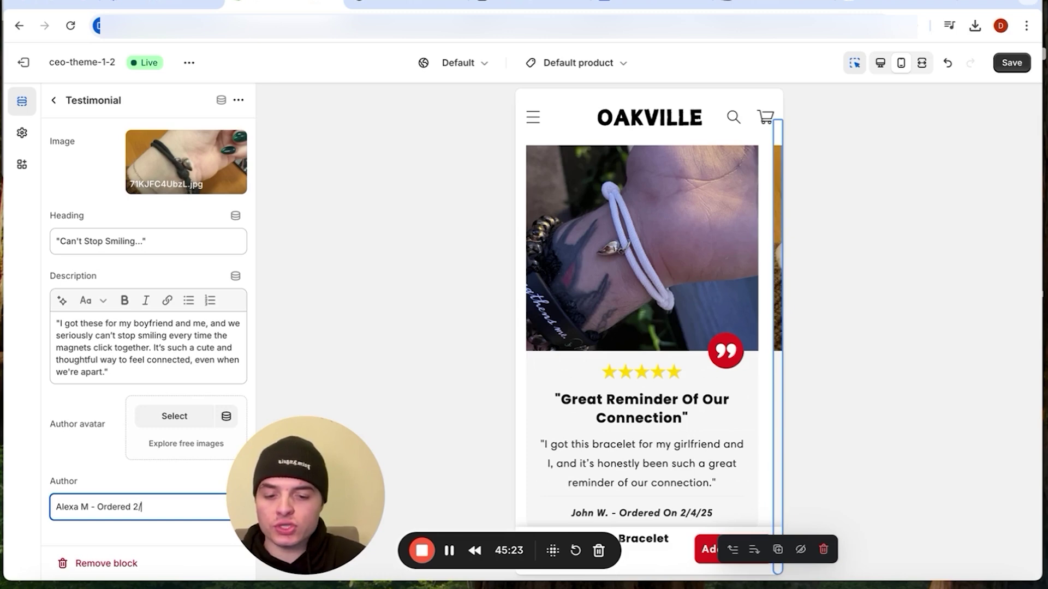
pyautogui.write('9/25')
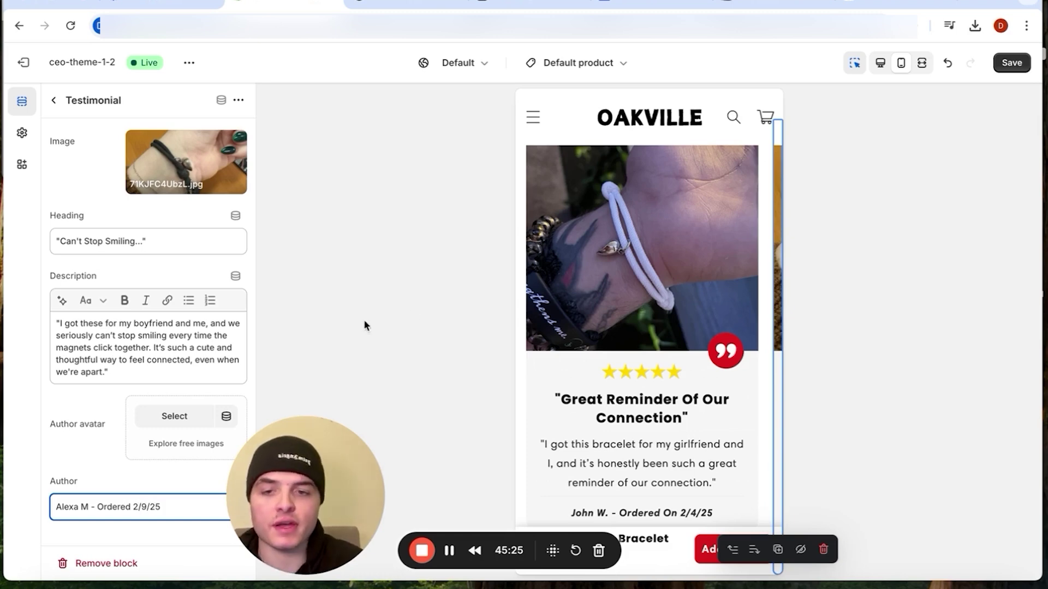
pyautogui.click(1011, 63)
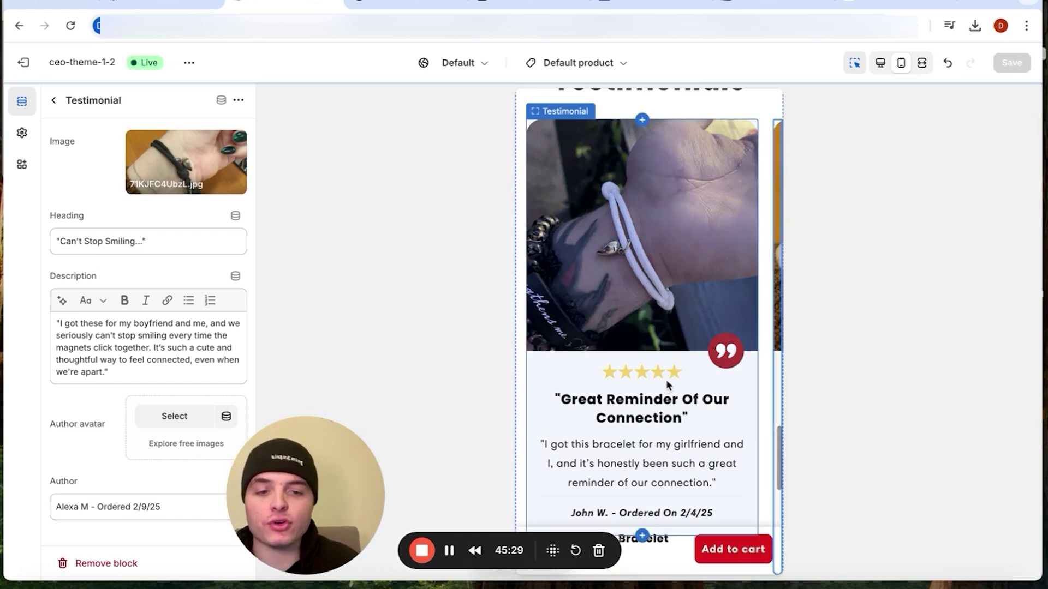
# Set the width of the footer's Oakville logo image to 145 px and save the theme.
pyautogui.click(662, 273)
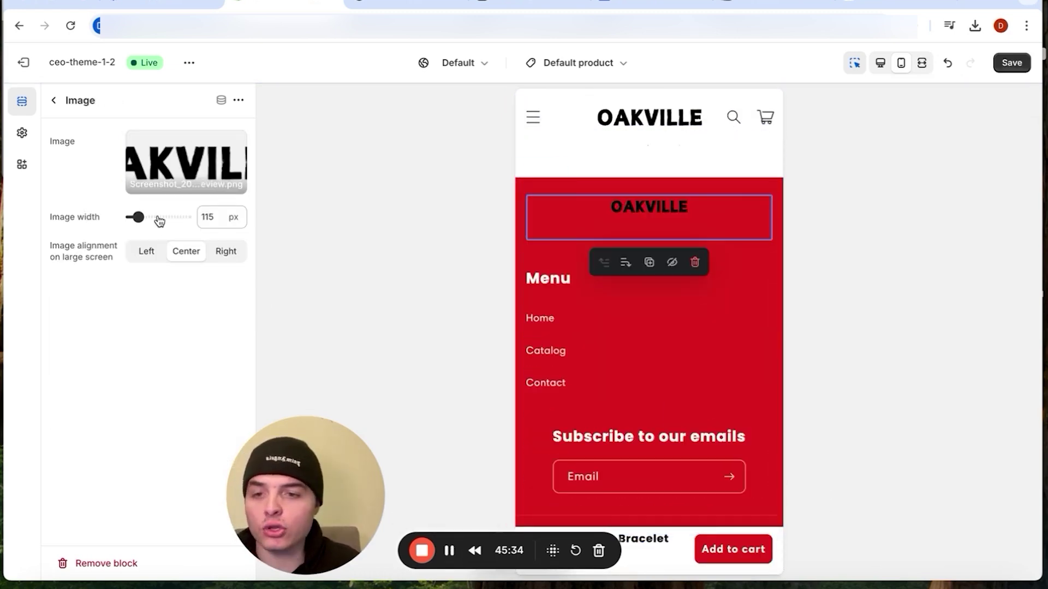
pyautogui.click(158, 217)
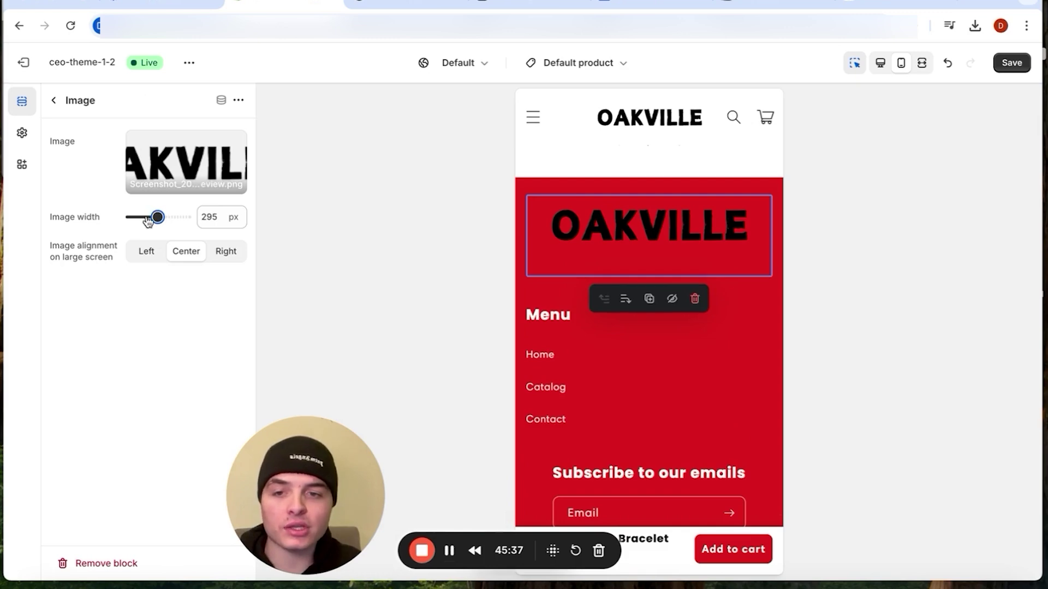
pyautogui.click(141, 217)
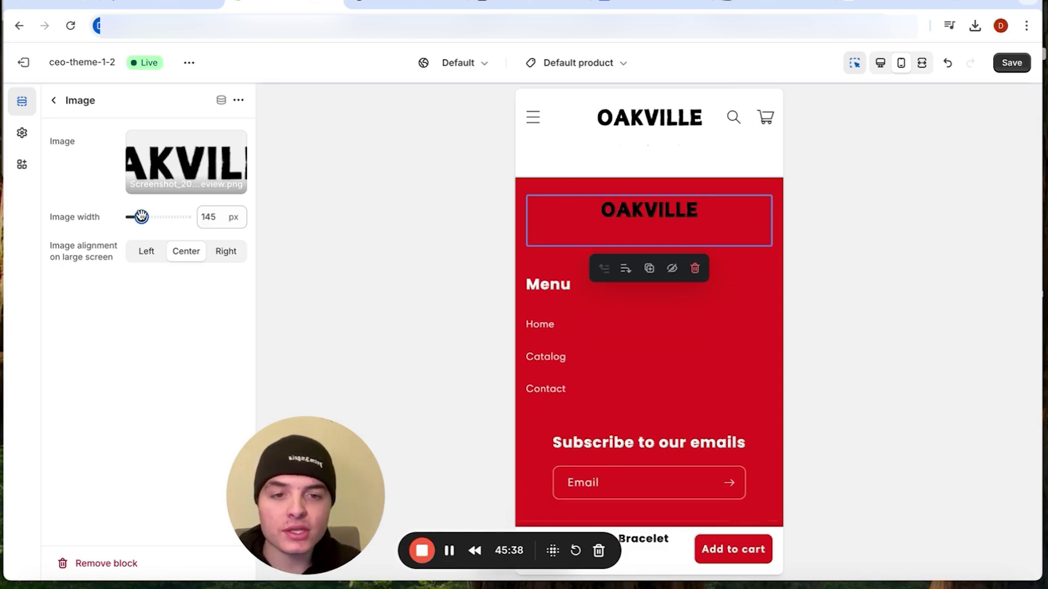
pyautogui.click(1008, 63)
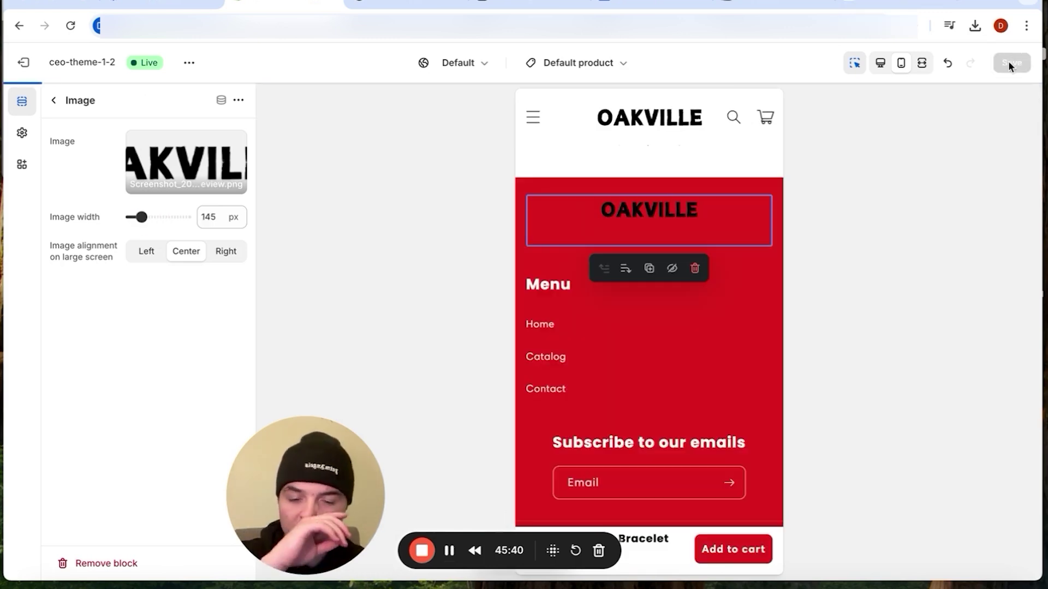
# Return to the section list and delete the unused third testimonial block, labelled "Heading".
pyautogui.click(54, 106)
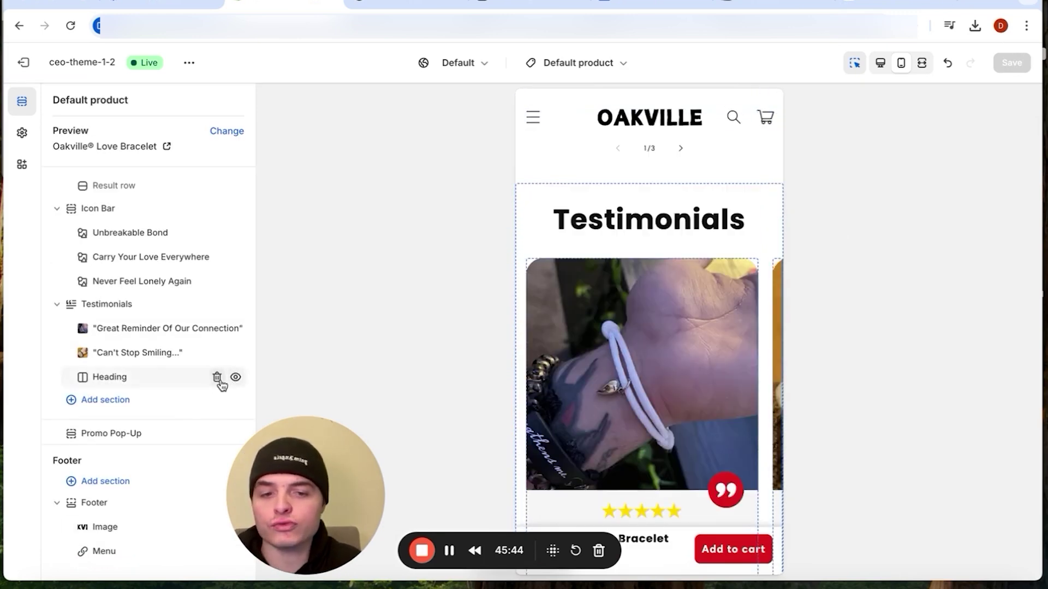
pyautogui.click(217, 379)
pyautogui.scroll(-10, 659, 386)
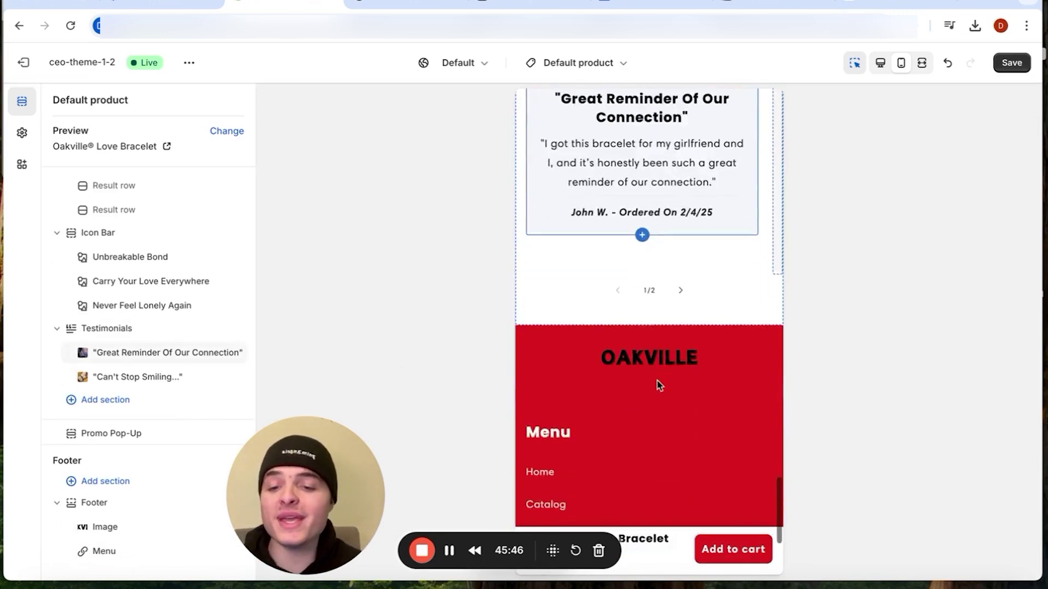
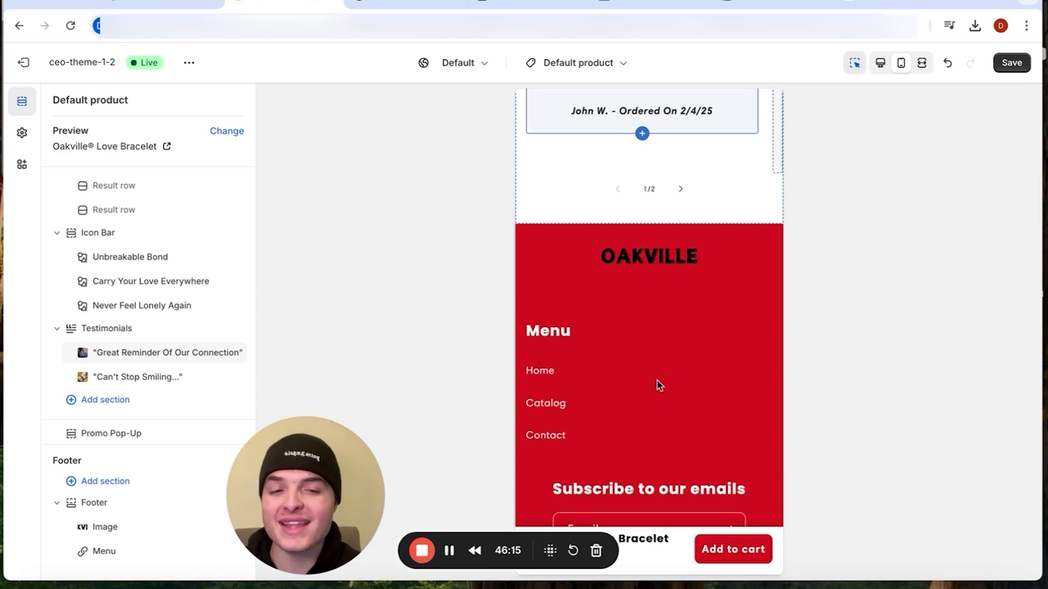
# Set the Icon Bar section's secondary background to "Show as column background" and check its second slide in the preview.
pyautogui.scroll(10, 596, 414)
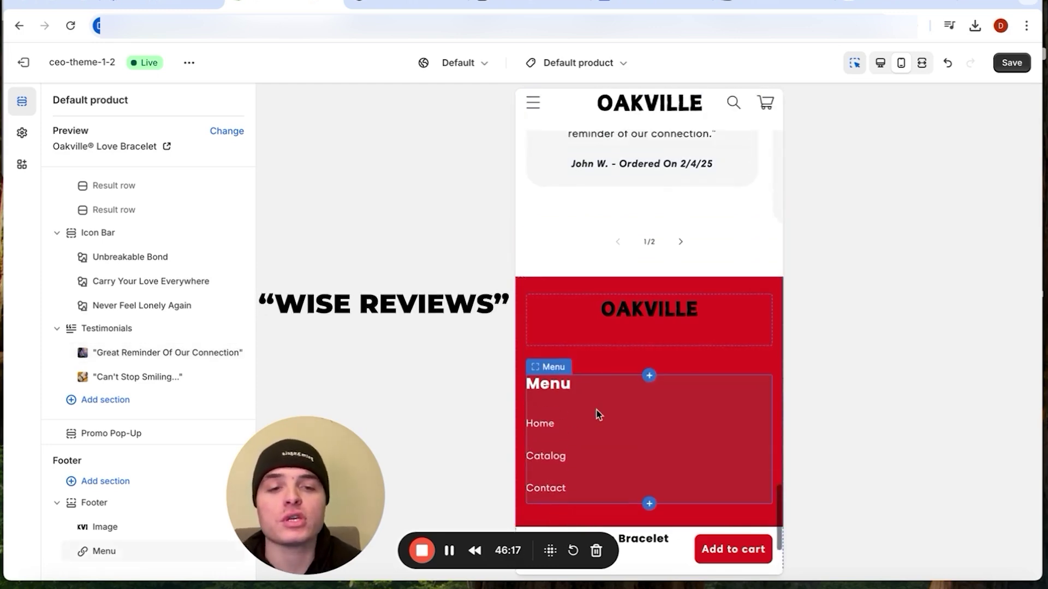
pyautogui.scroll(-4, 597, 411)
pyautogui.scroll(1, 601, 420)
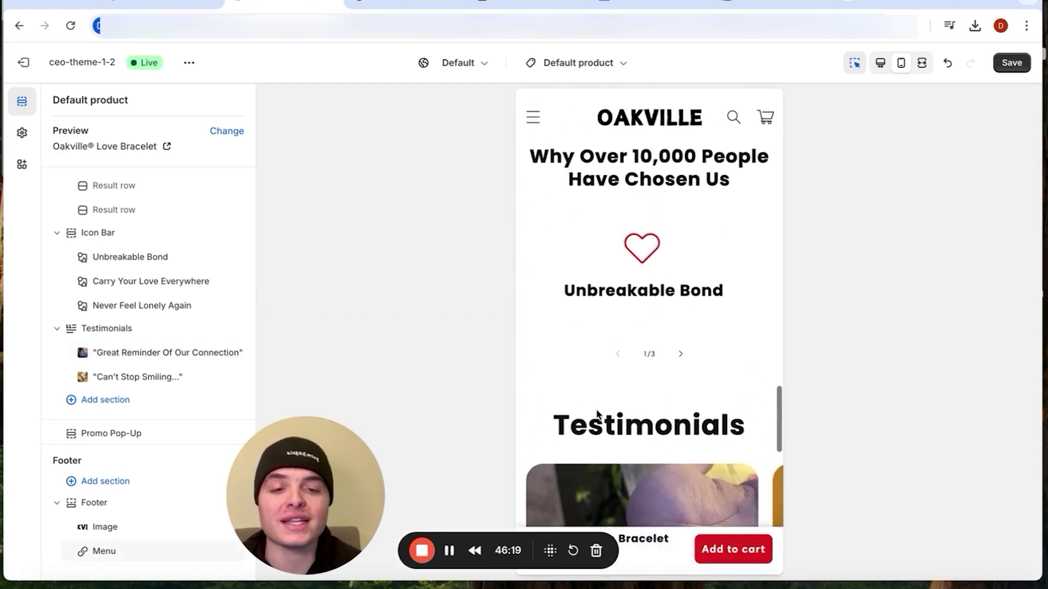
pyautogui.click(706, 342)
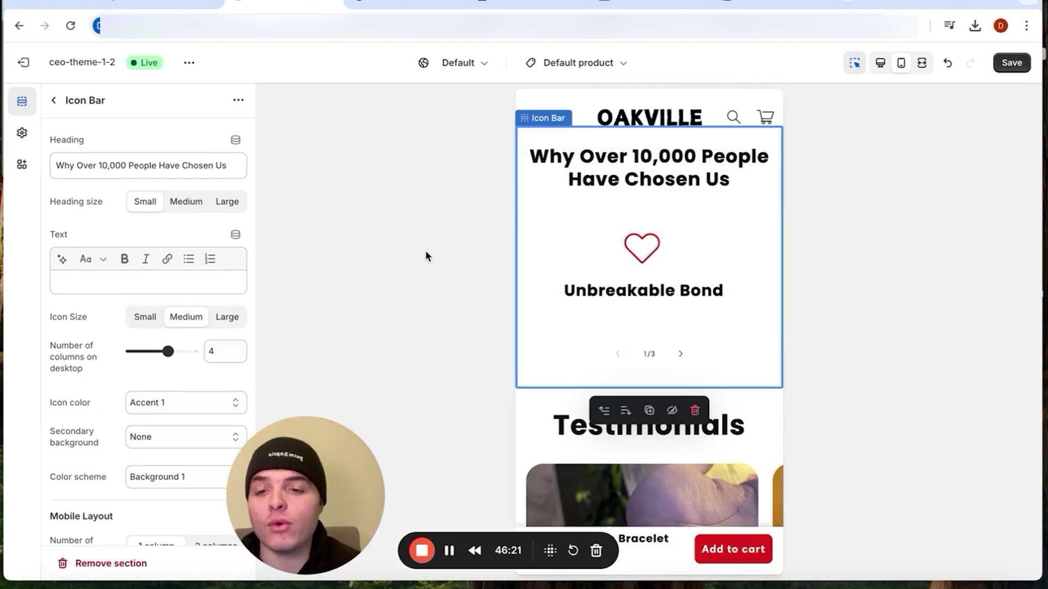
pyautogui.scroll(-3, 186, 375)
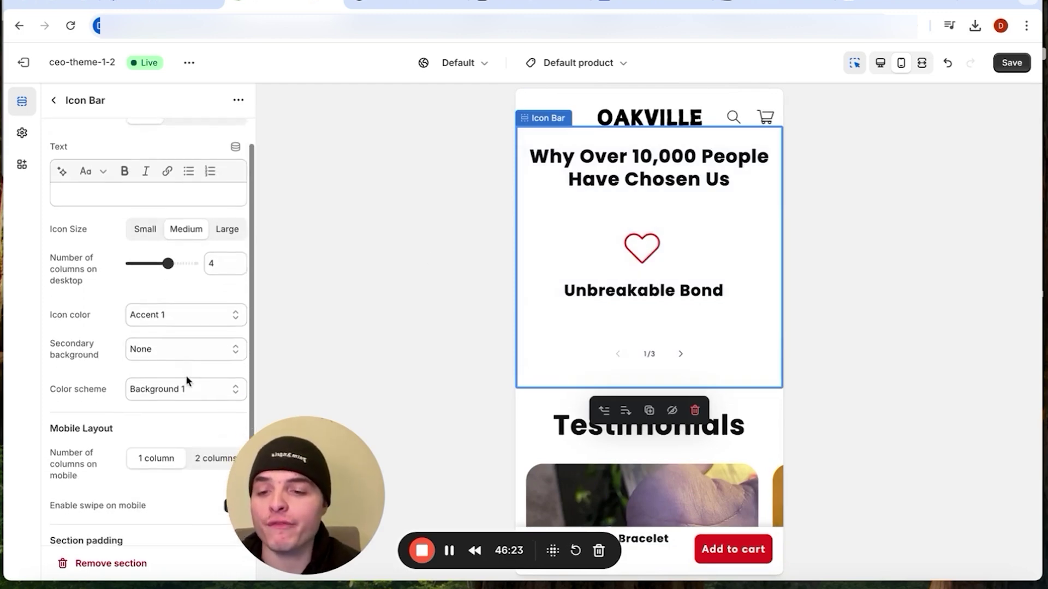
pyautogui.click(186, 337)
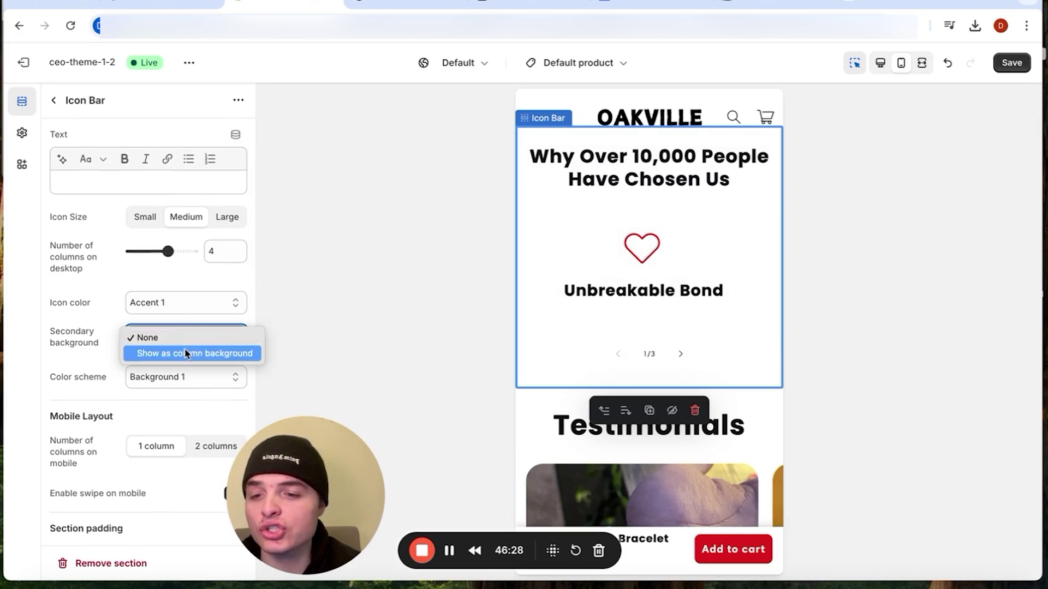
pyautogui.click(185, 352)
pyautogui.click(680, 364)
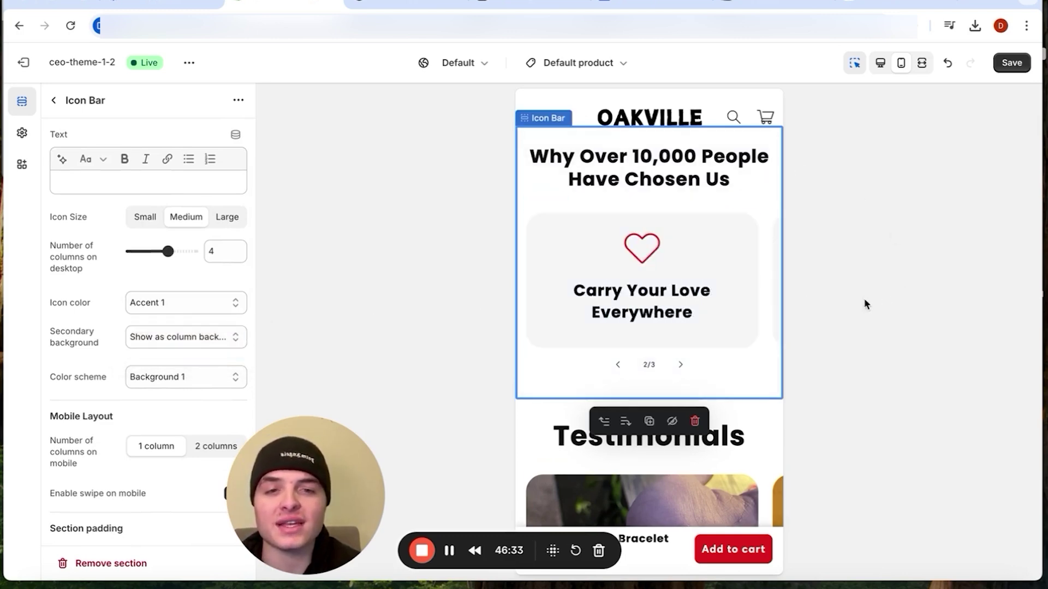
# Replace the Testimonials section's heading with "Join The Oakville Family".
pyautogui.scroll(4, 761, 291)
pyautogui.scroll(-5, 762, 297)
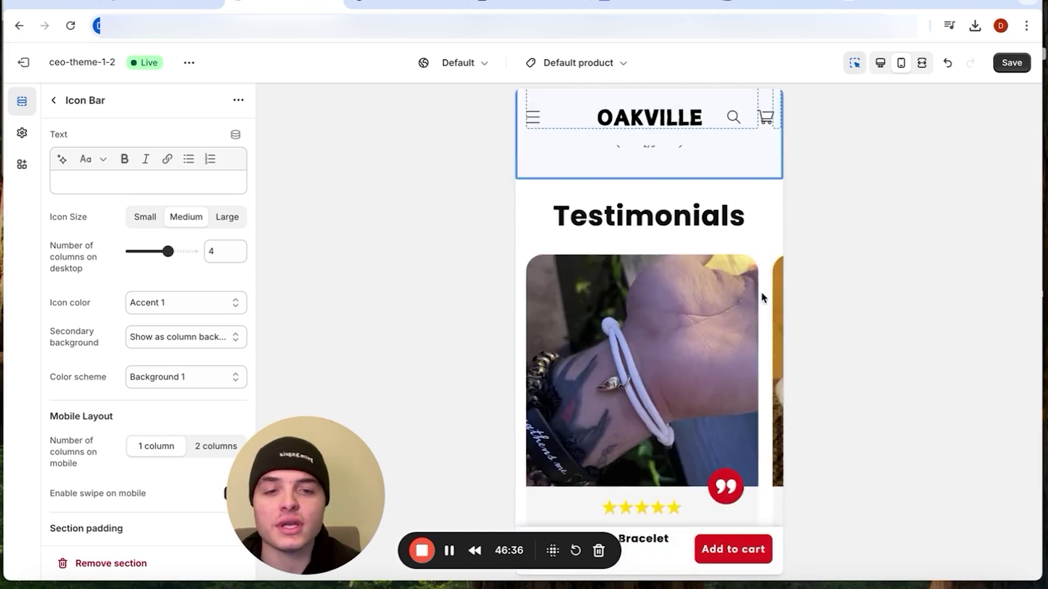
pyautogui.click(710, 228)
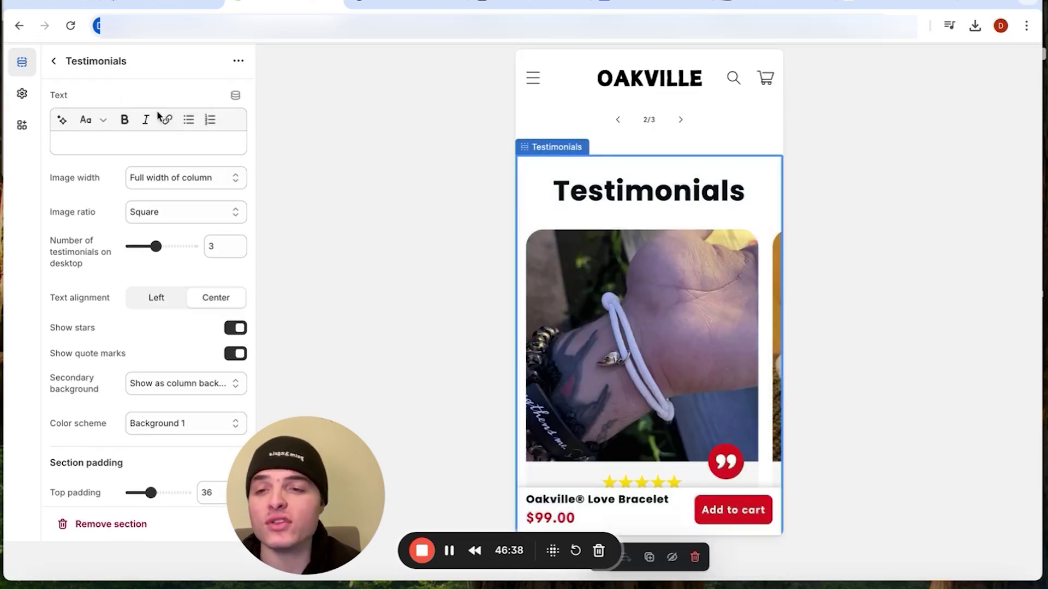
pyautogui.scroll(2, 161, 188)
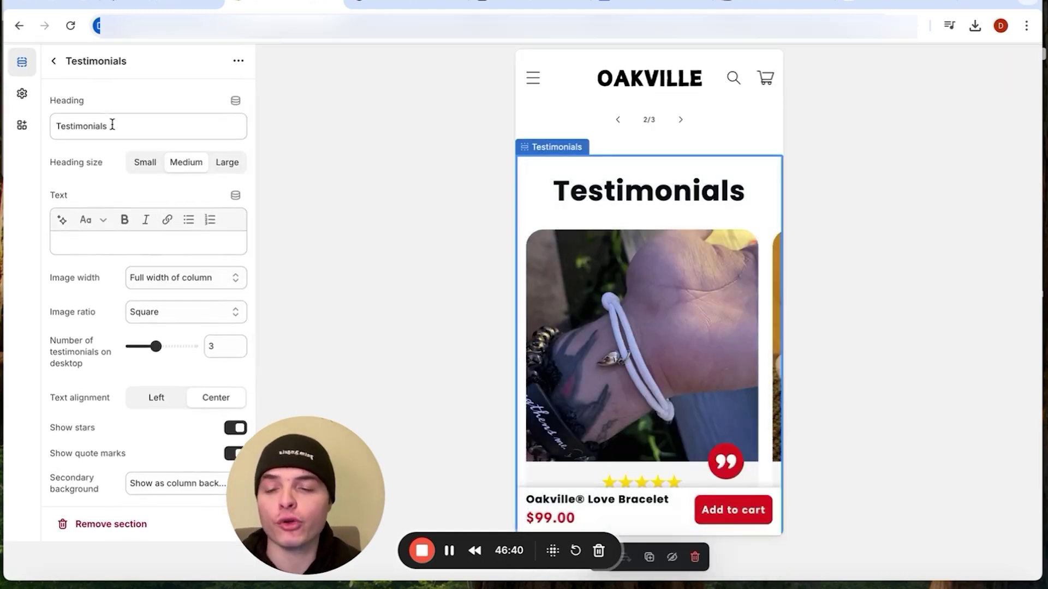
pyautogui.doubleClick(112, 125)
pyautogui.press('BackSpace')
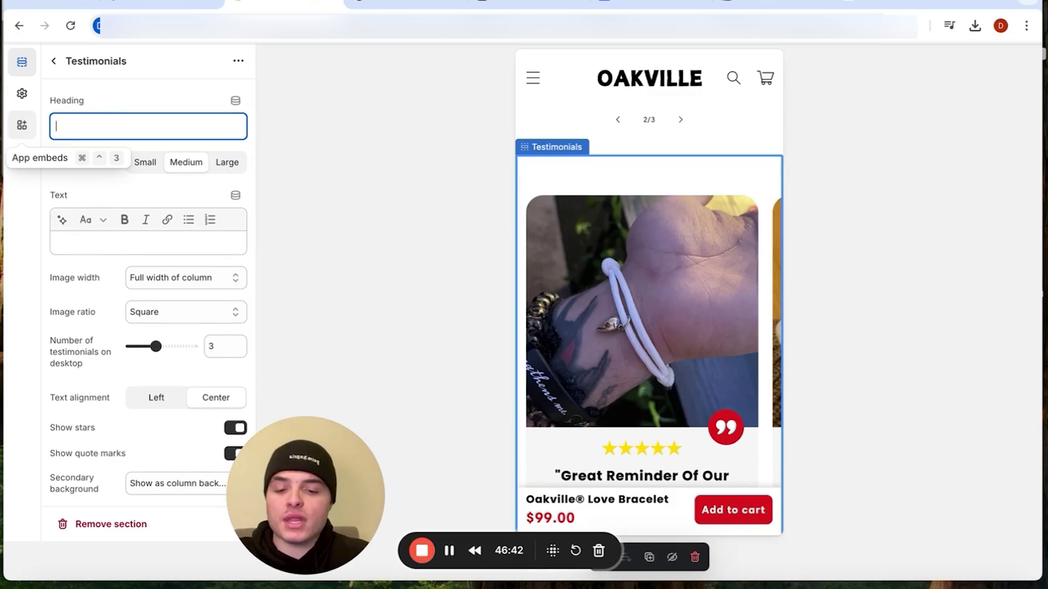
pyautogui.write('Join The ')
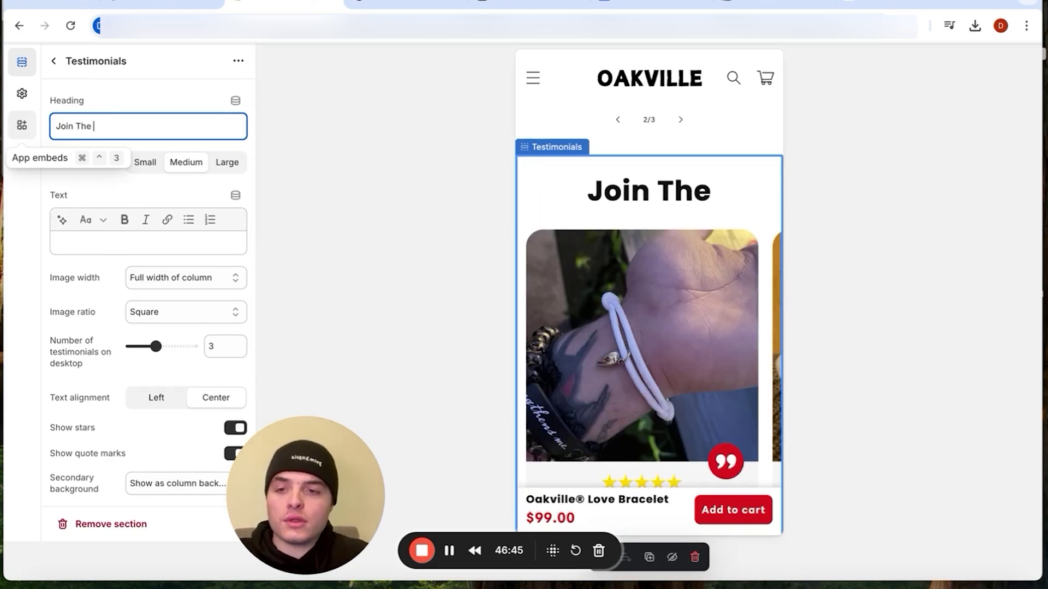
pyautogui.write('Oakv')
pyautogui.press('BackSpace')
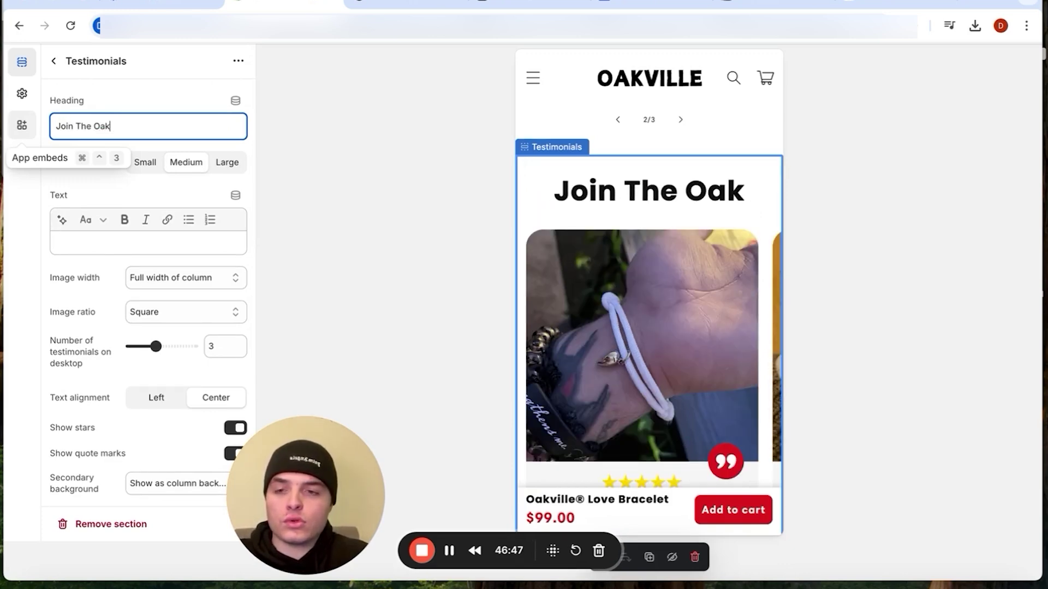
pyautogui.write('ville F')
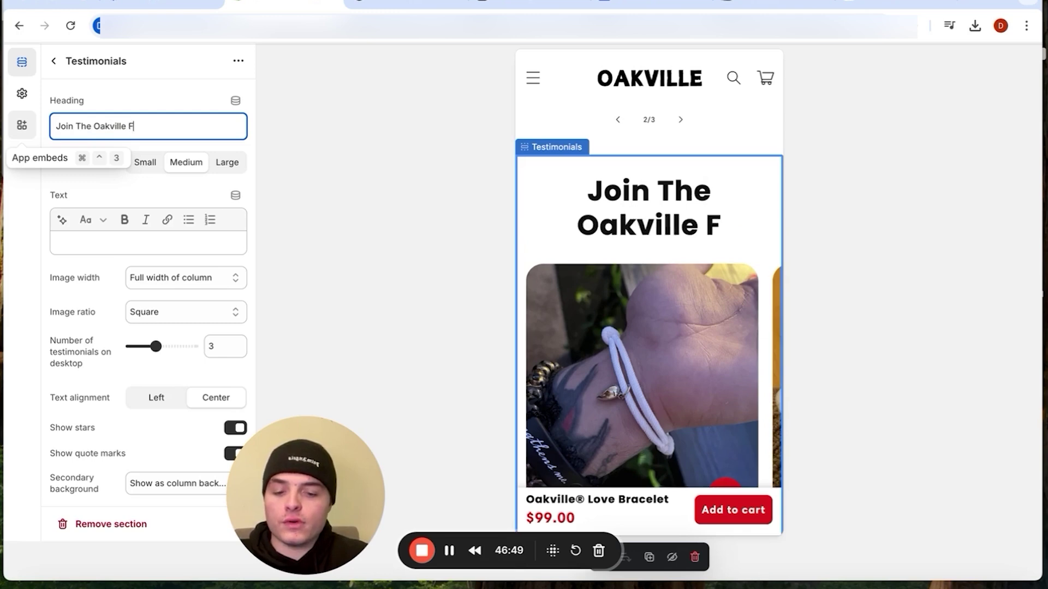
pyautogui.write('amily')
# Set the Testimonials heading size to Small and save the theme.
pyautogui.click(159, 166)
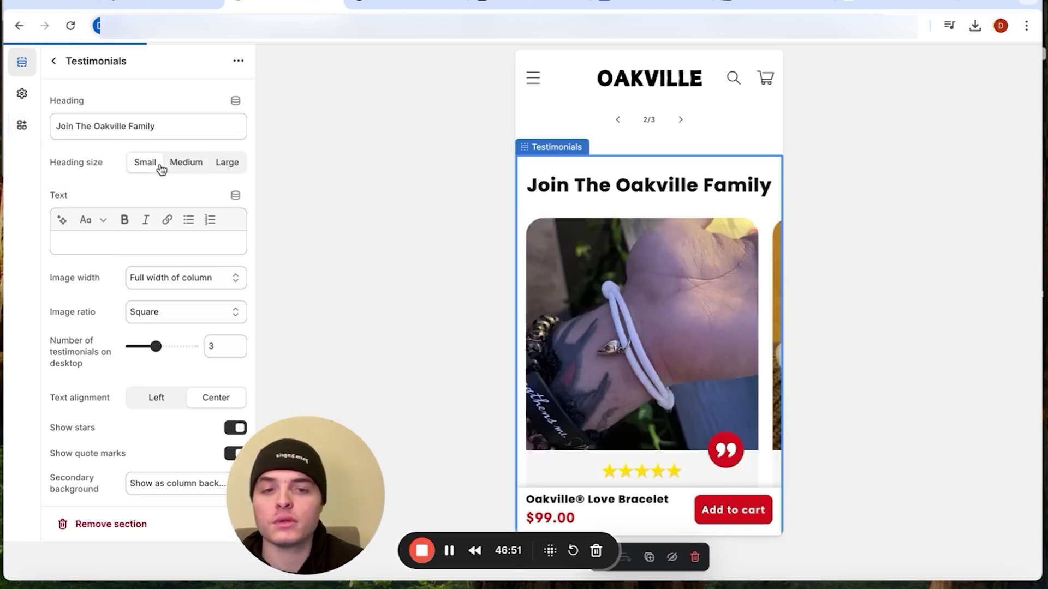
pyautogui.scroll(-3, 180, 344)
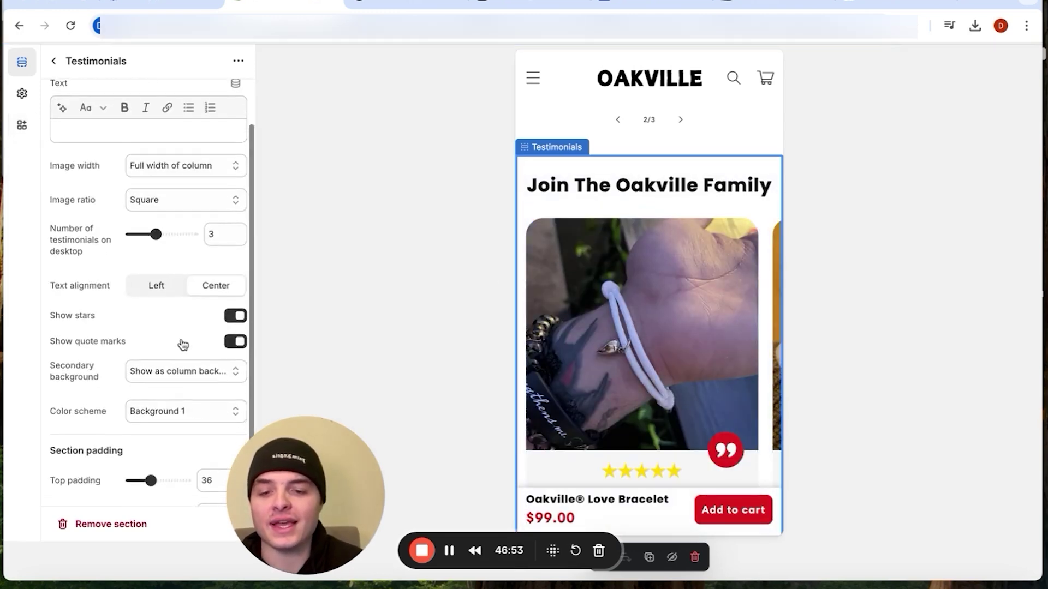
pyautogui.scroll(3, 183, 345)
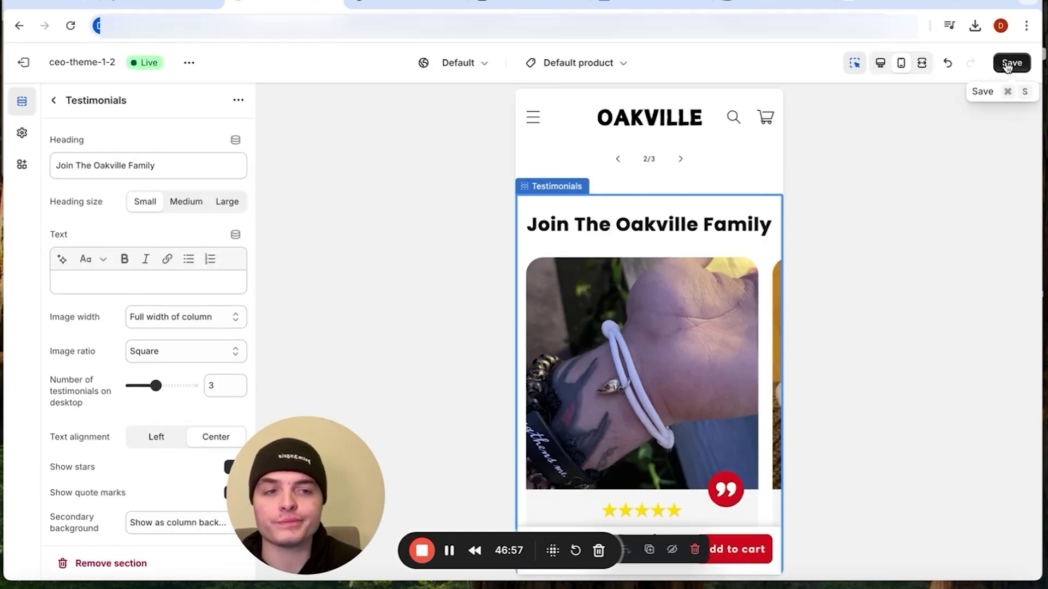
pyautogui.click(1009, 63)
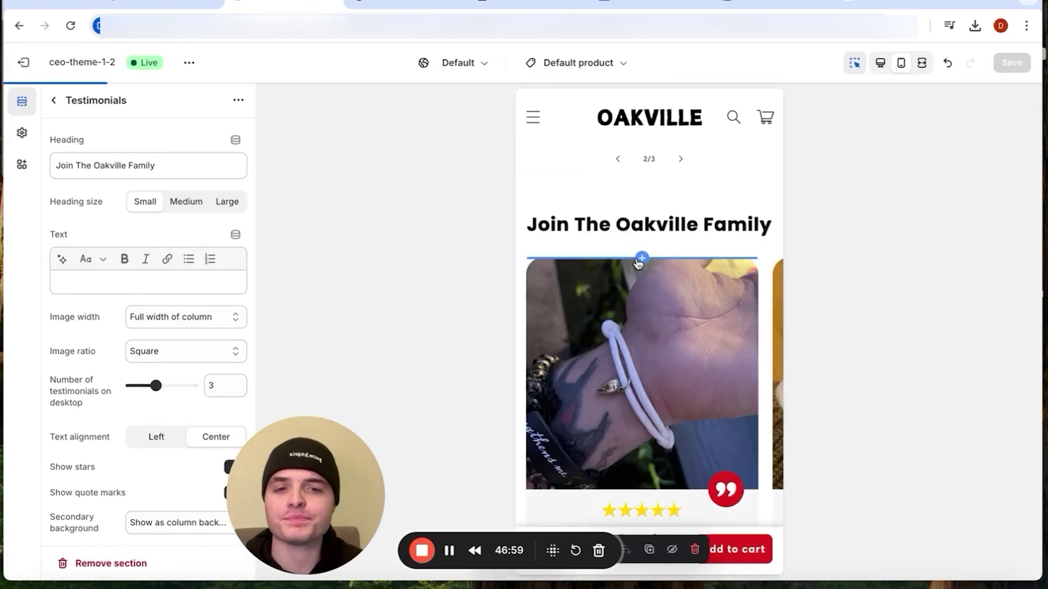
# Switch to the desktop preview, set the number of testimonials on desktop to 2 and save the theme.
pyautogui.scroll(10, 768, 244)
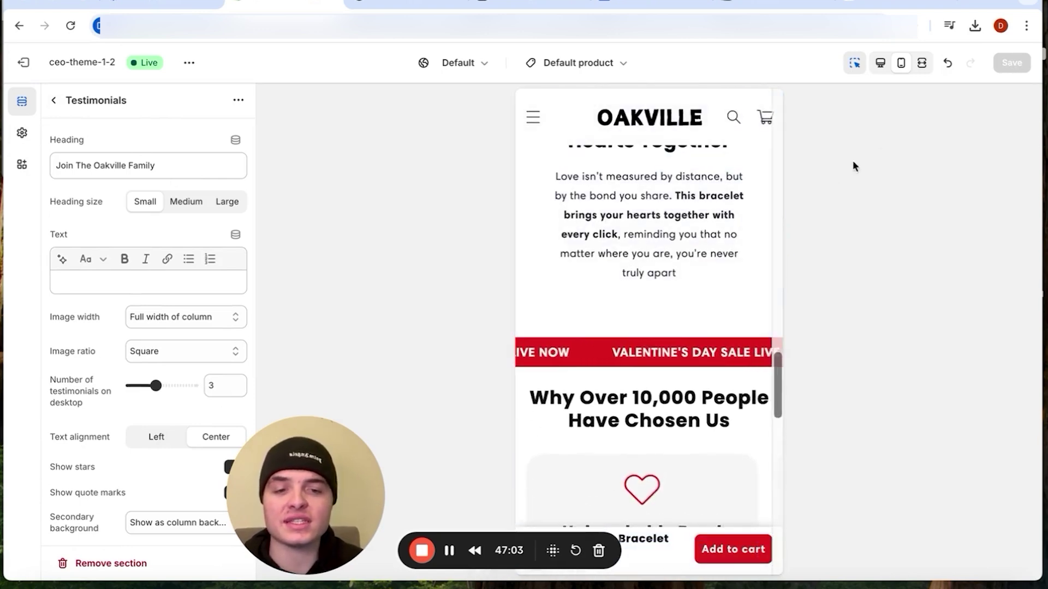
pyautogui.click(882, 67)
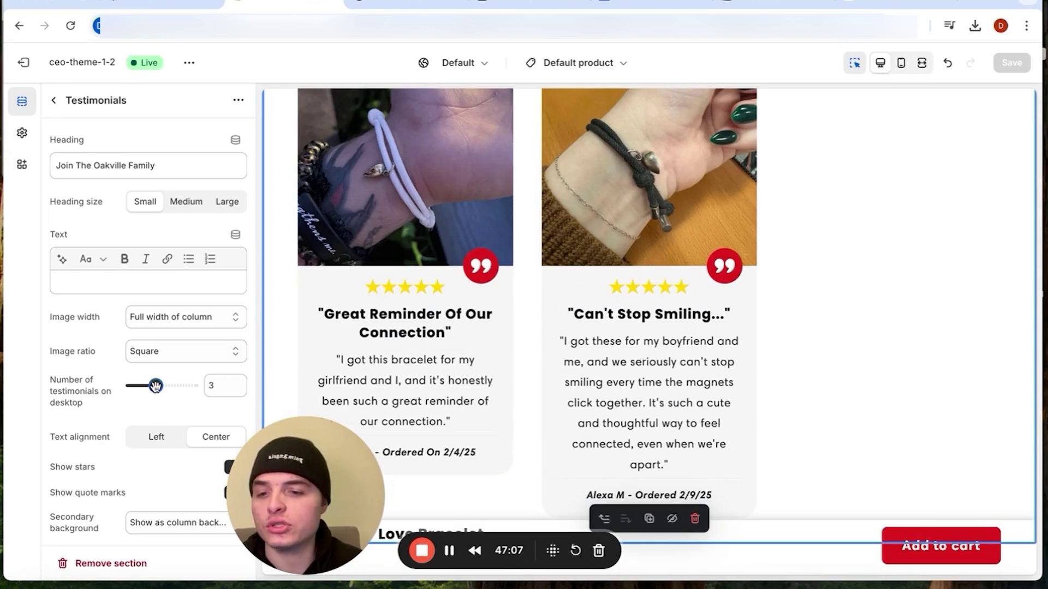
pyautogui.moveTo(155, 386); pyautogui.dragTo(143, 385)
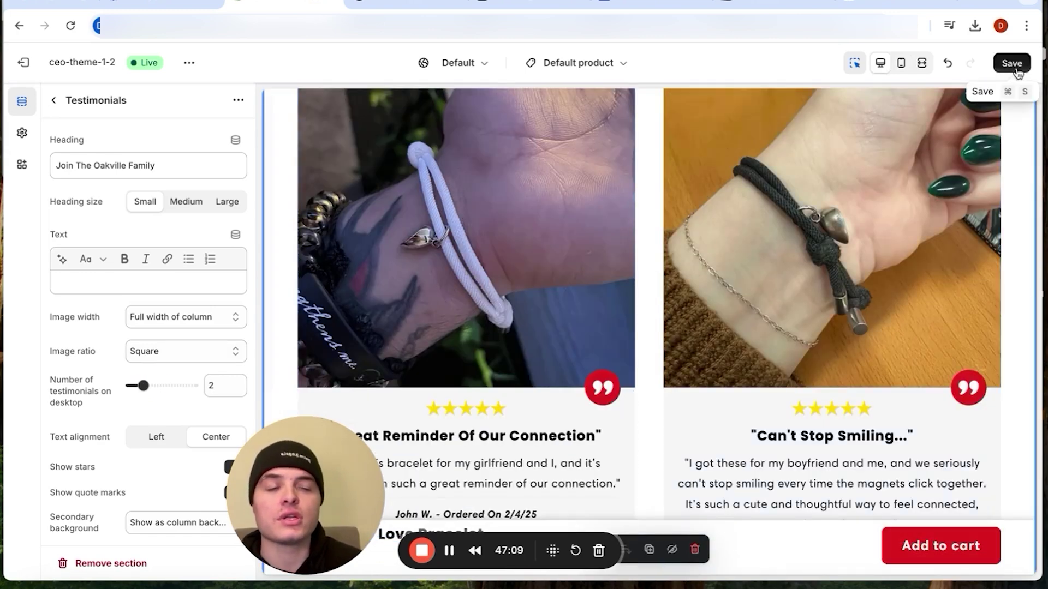
pyautogui.click(1011, 63)
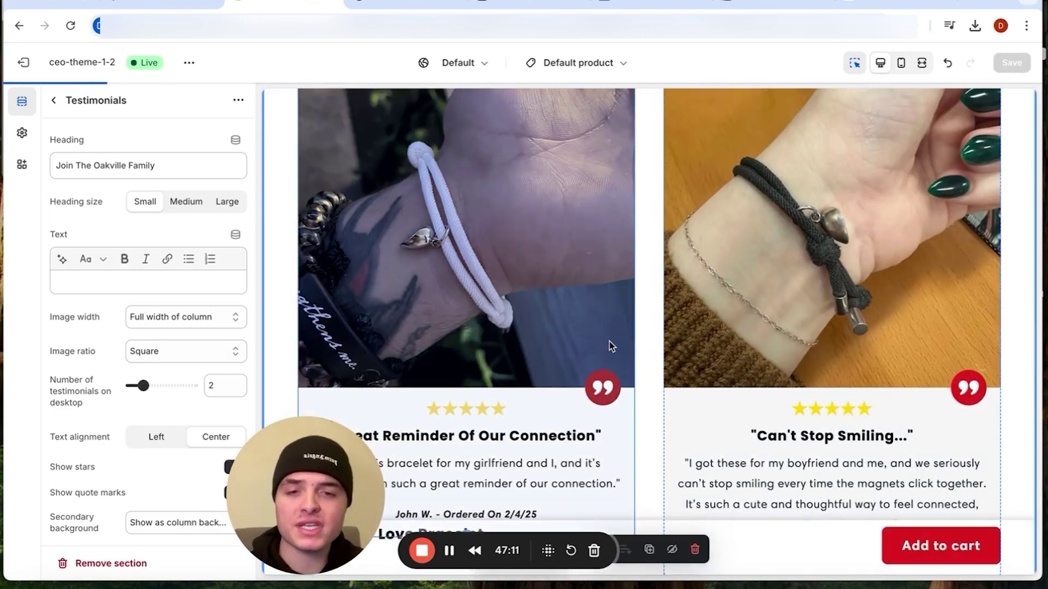
# Set the Icon Bar section's number of columns on desktop to 3 and save the theme.
pyautogui.scroll(-5, 610, 339)
pyautogui.scroll(2, 634, 434)
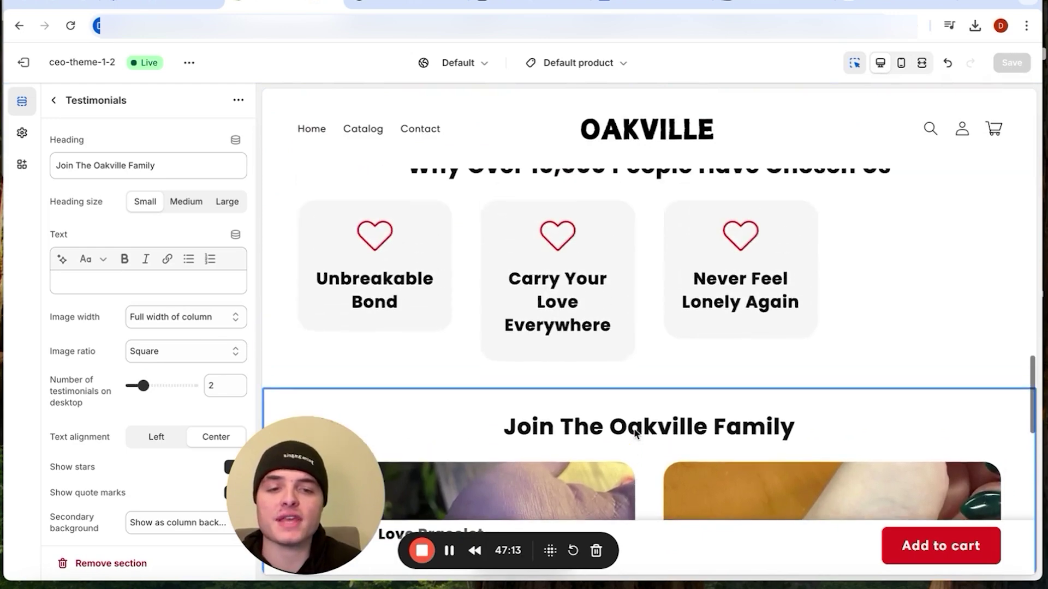
pyautogui.click(659, 308)
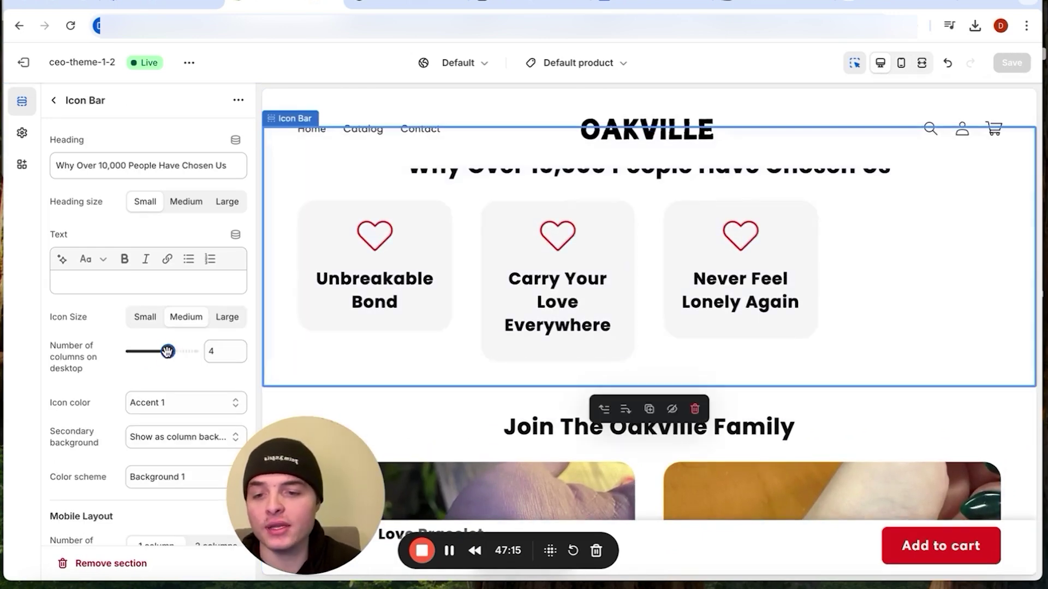
pyautogui.moveTo(168, 350); pyautogui.dragTo(156, 351)
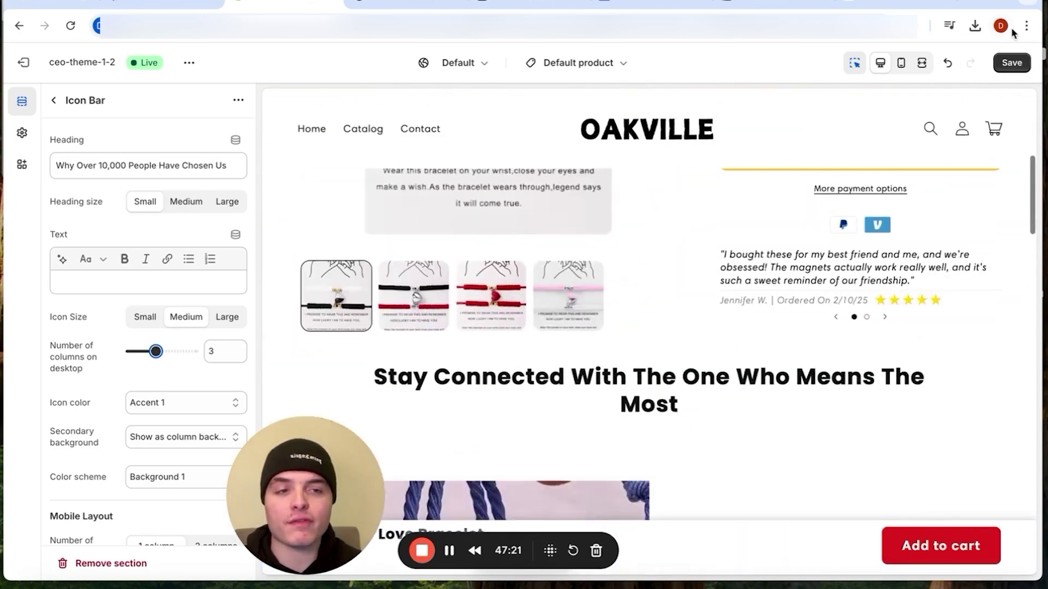
pyautogui.click(1008, 64)
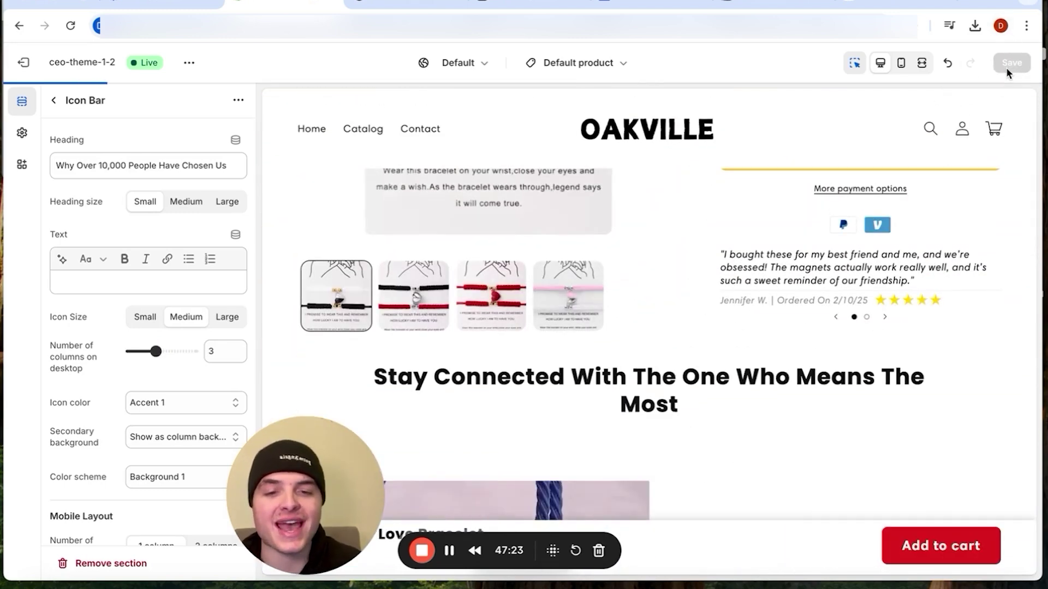
# In the mobile preview, hide the Horizontal Ticker above "Why Over 10,000 People Have Chosen Us" and save the theme.
pyautogui.click(901, 63)
pyautogui.scroll(-10, 719, 288)
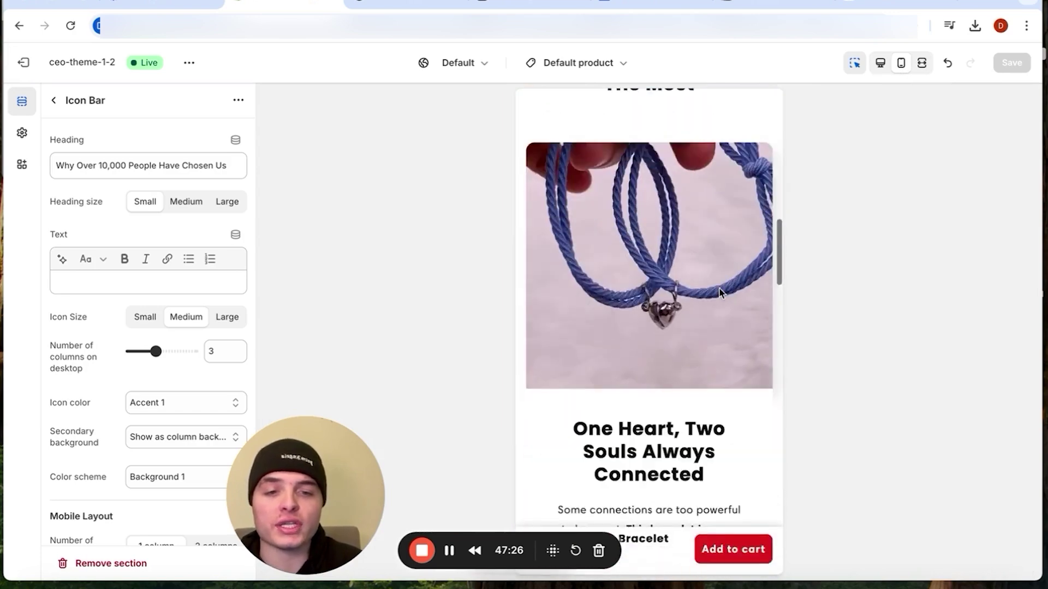
pyautogui.scroll(-10, 720, 292)
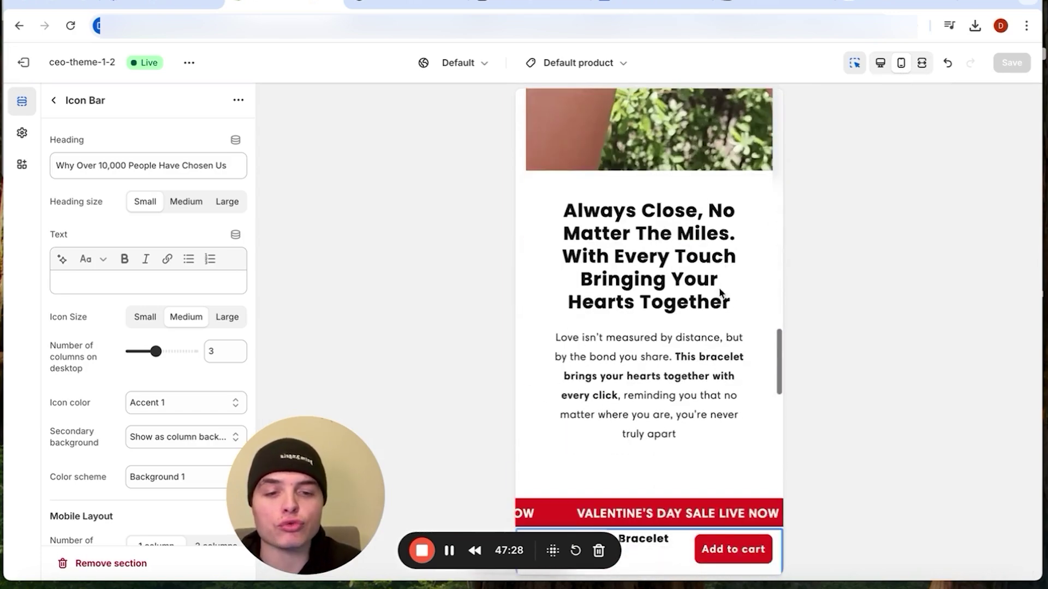
pyautogui.scroll(-3, 719, 287)
pyautogui.scroll(6, 719, 256)
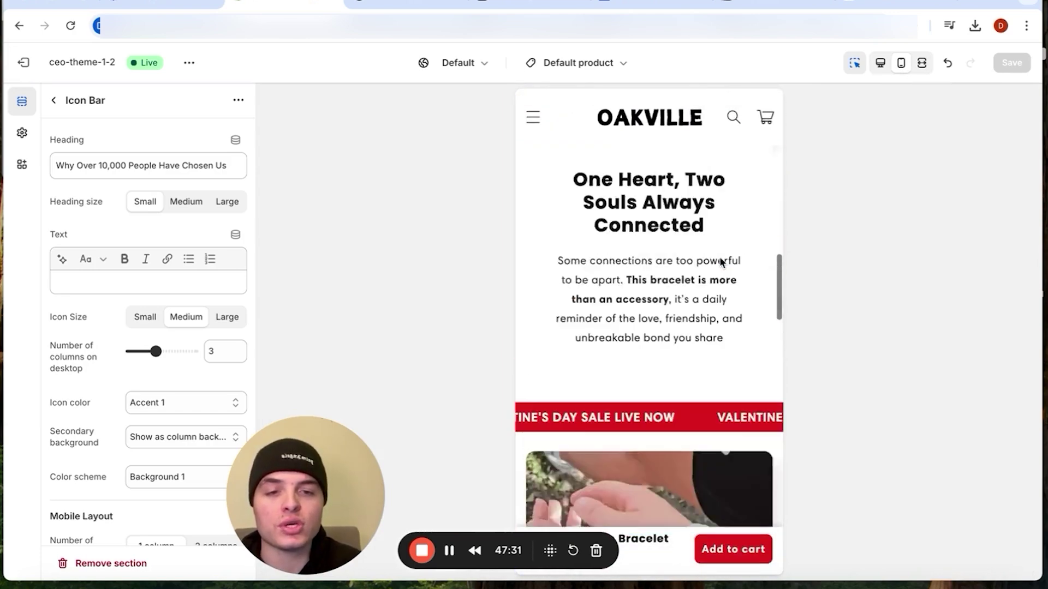
pyautogui.scroll(-10, 720, 257)
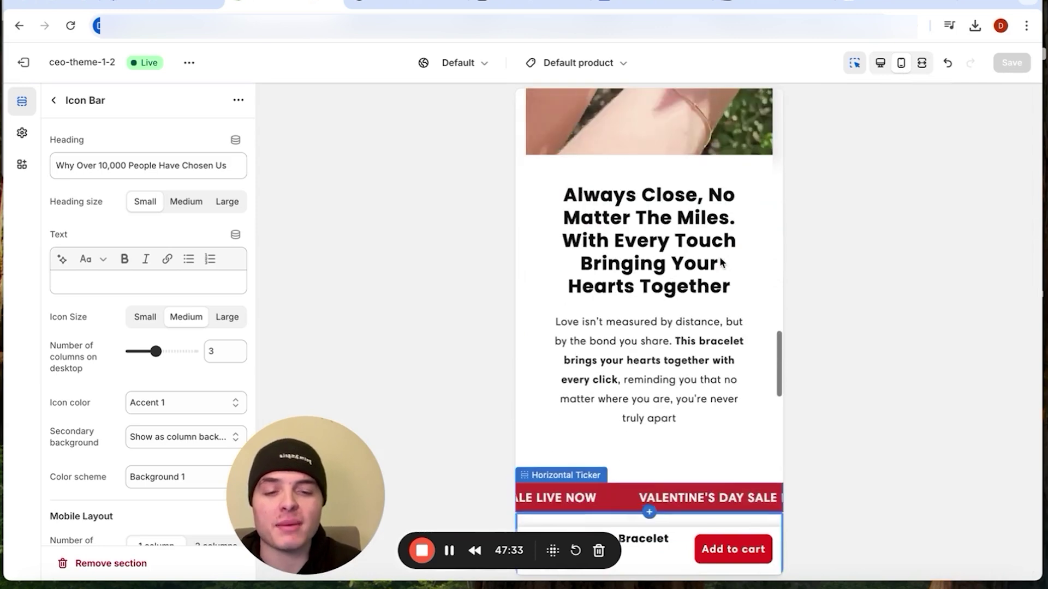
pyautogui.click(699, 366)
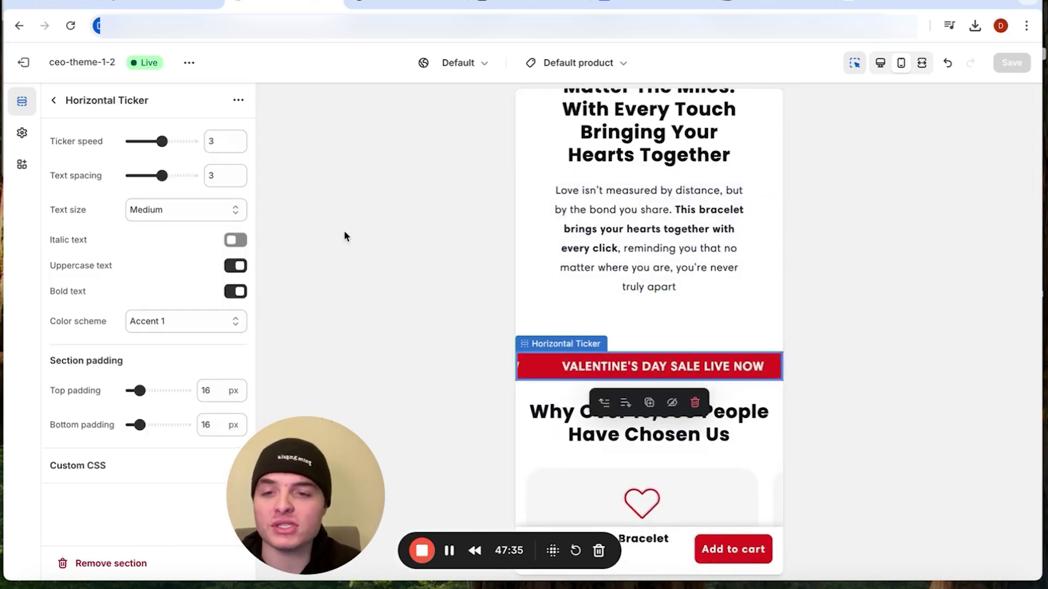
pyautogui.click(54, 99)
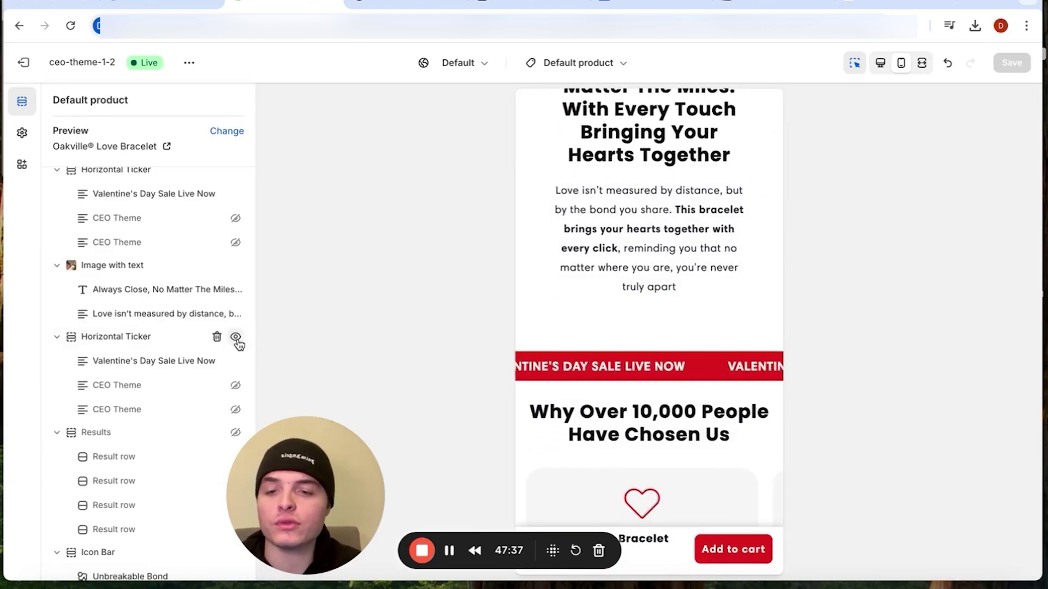
pyautogui.click(236, 338)
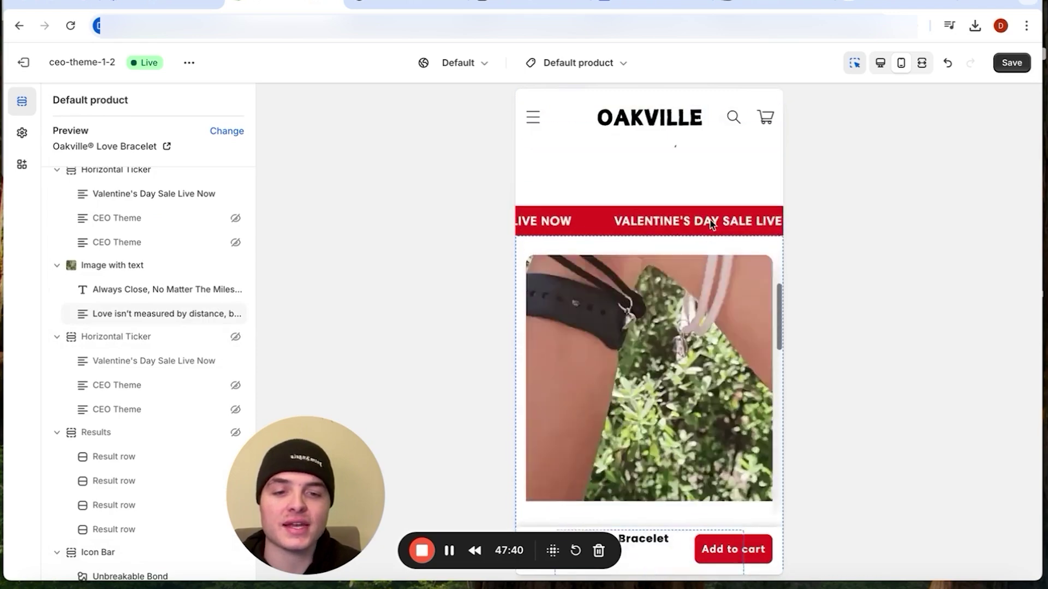
pyautogui.scroll(10, 709, 219)
pyautogui.scroll(-15, 709, 218)
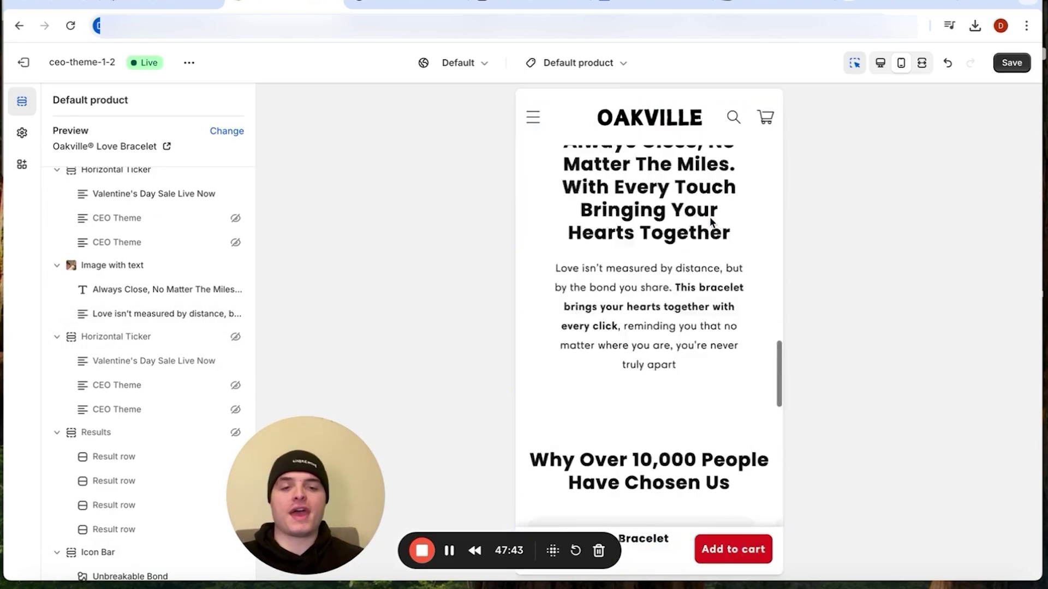
pyautogui.scroll(8, 709, 217)
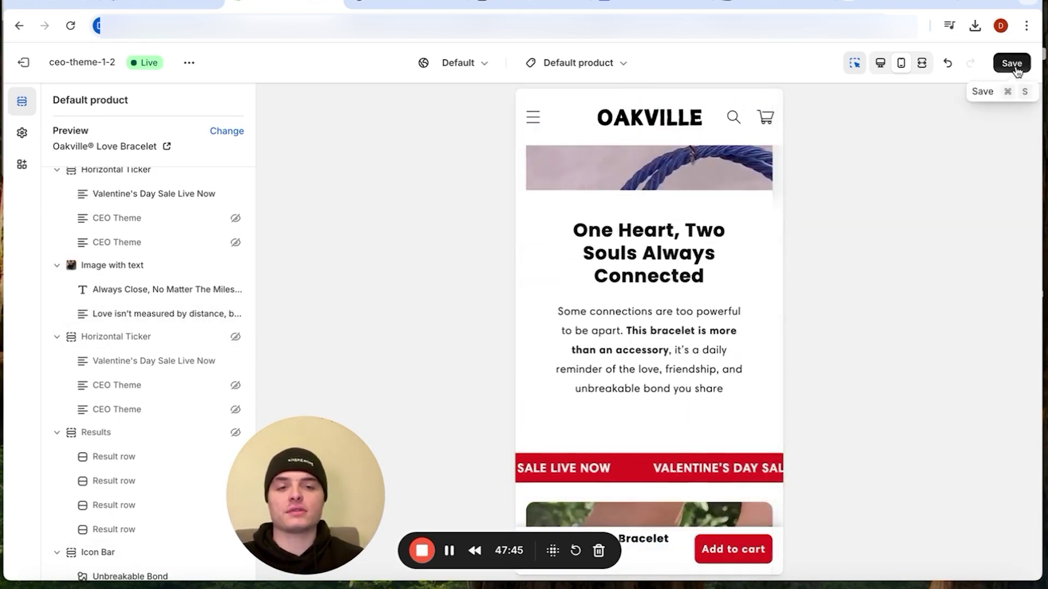
pyautogui.click(1012, 64)
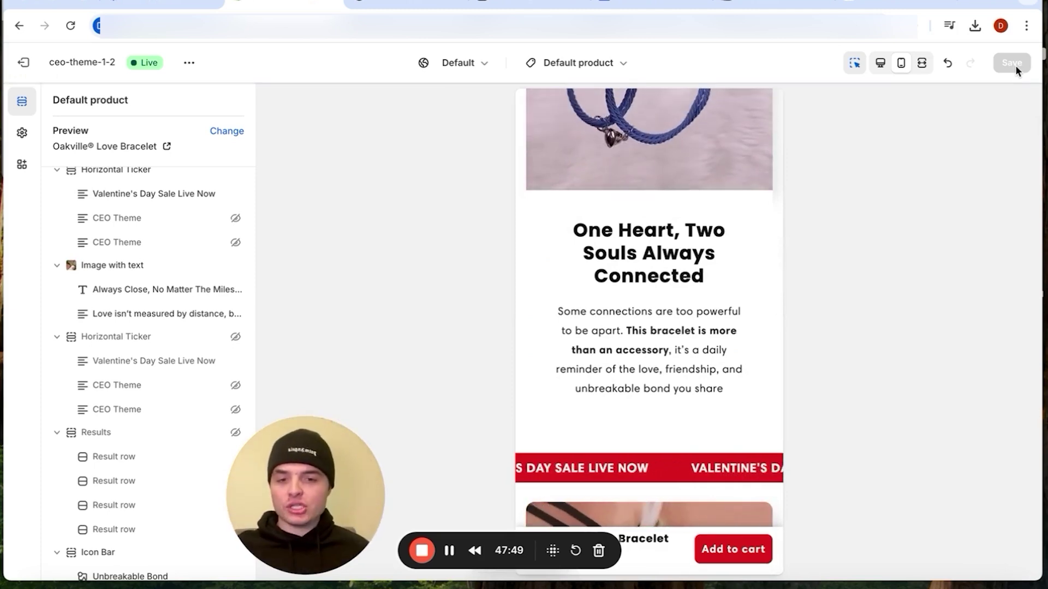
# Review the product page's sections in the mobile preview and browse through the bracelet's product images.
pyautogui.scroll(-2, 709, 306)
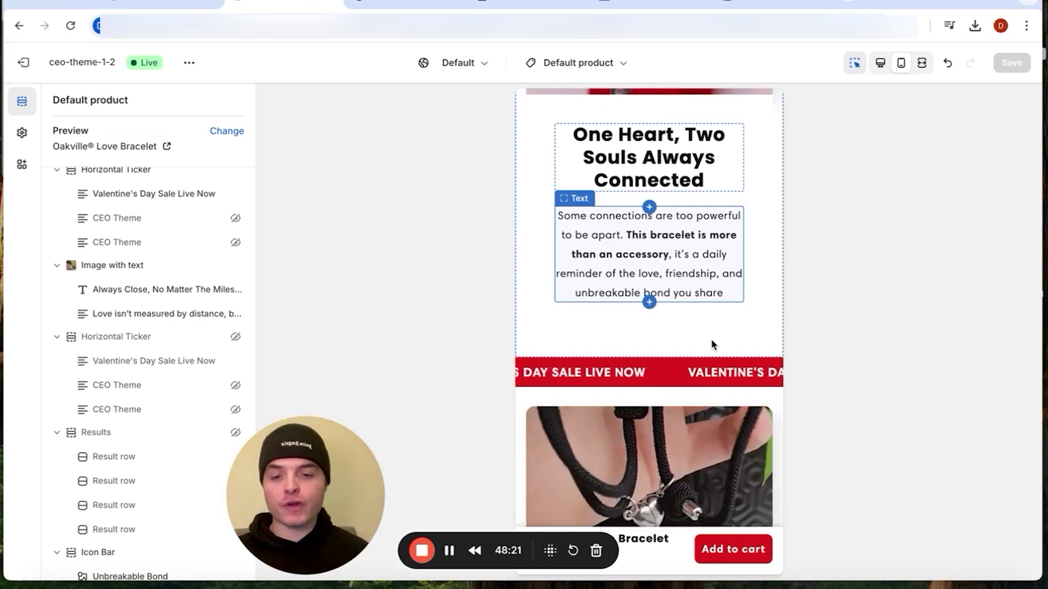
pyautogui.scroll(-5, 711, 405)
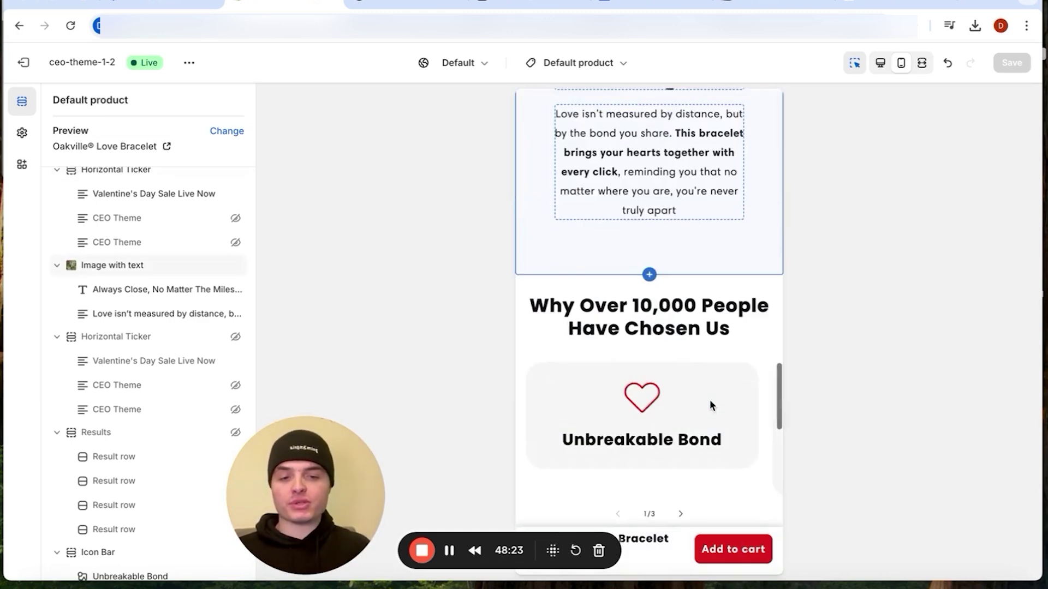
pyautogui.scroll(-5, 709, 400)
pyautogui.scroll(8, 710, 400)
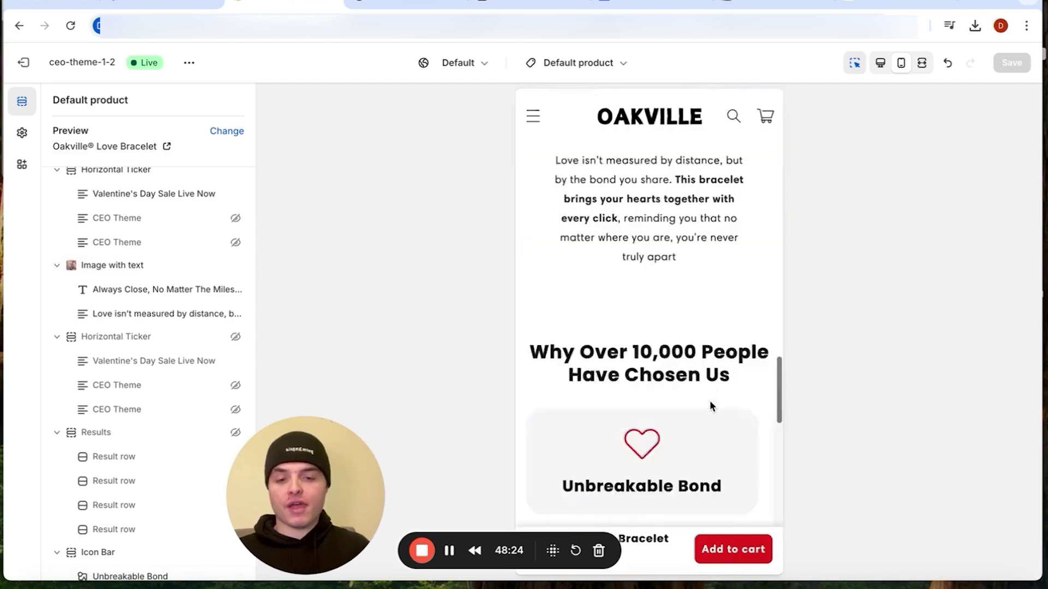
pyautogui.scroll(10, 709, 401)
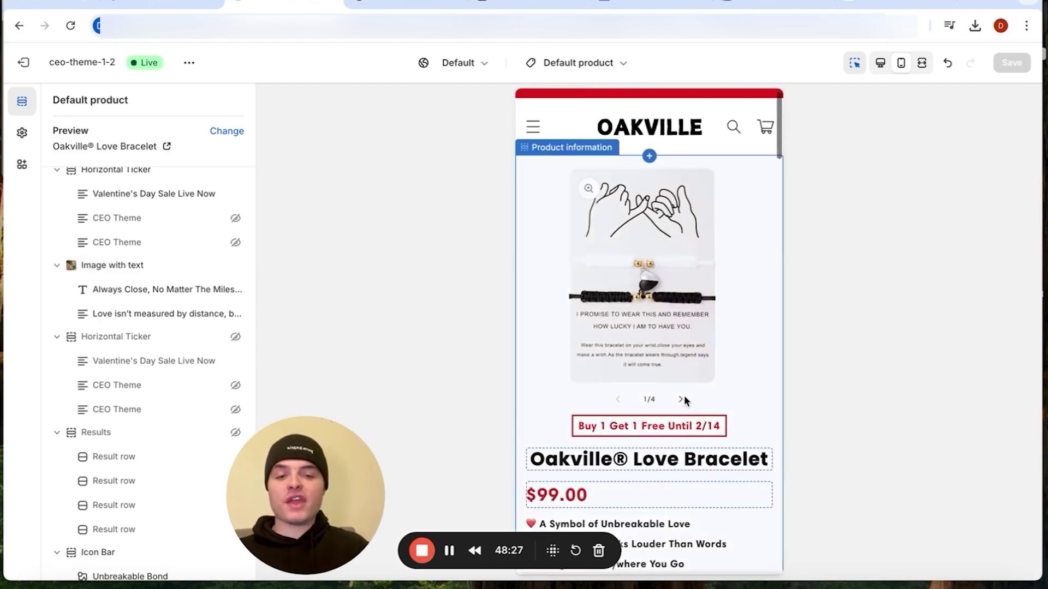
pyautogui.click(682, 399)
pyautogui.click(682, 362)
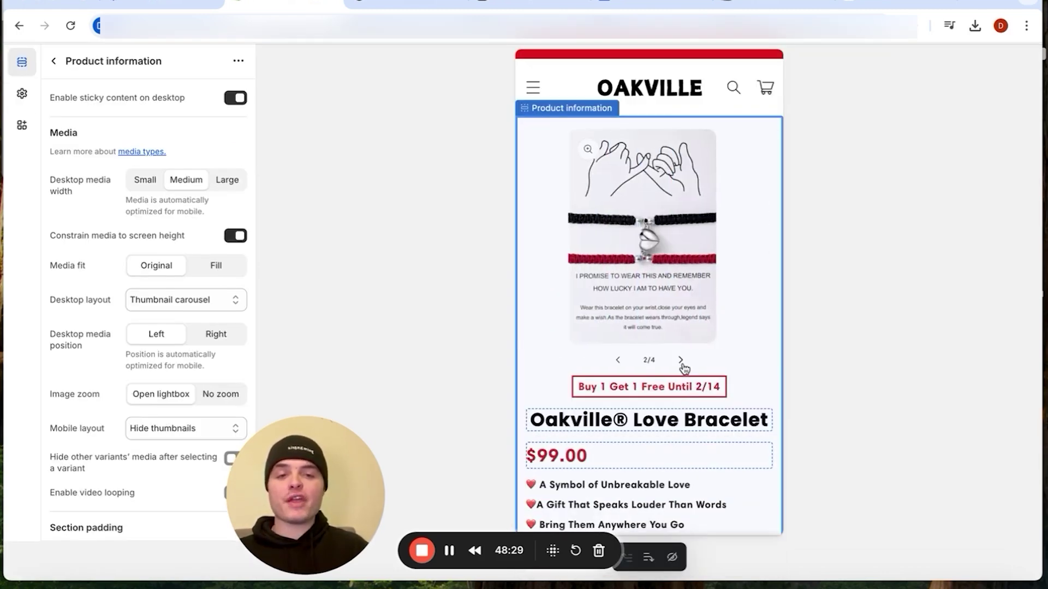
pyautogui.click(681, 361)
pyautogui.scroll(-10, 683, 364)
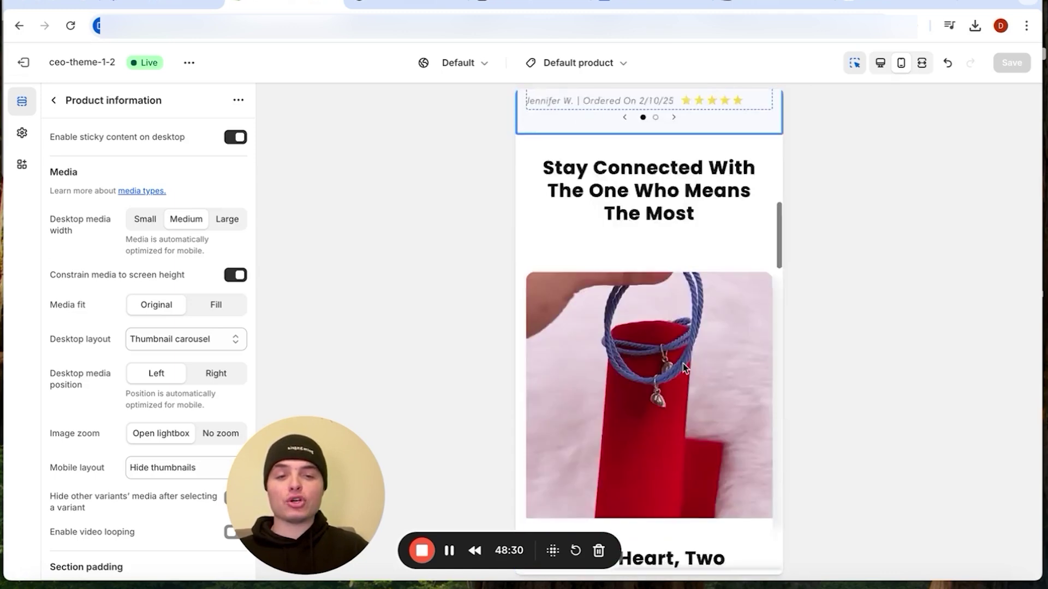
# Examine the mobile preview's flow from the product details through both image-with-text sections to the "Why Over 10,000 People Have Chosen Us" heading.
pyautogui.scroll(-10, 682, 366)
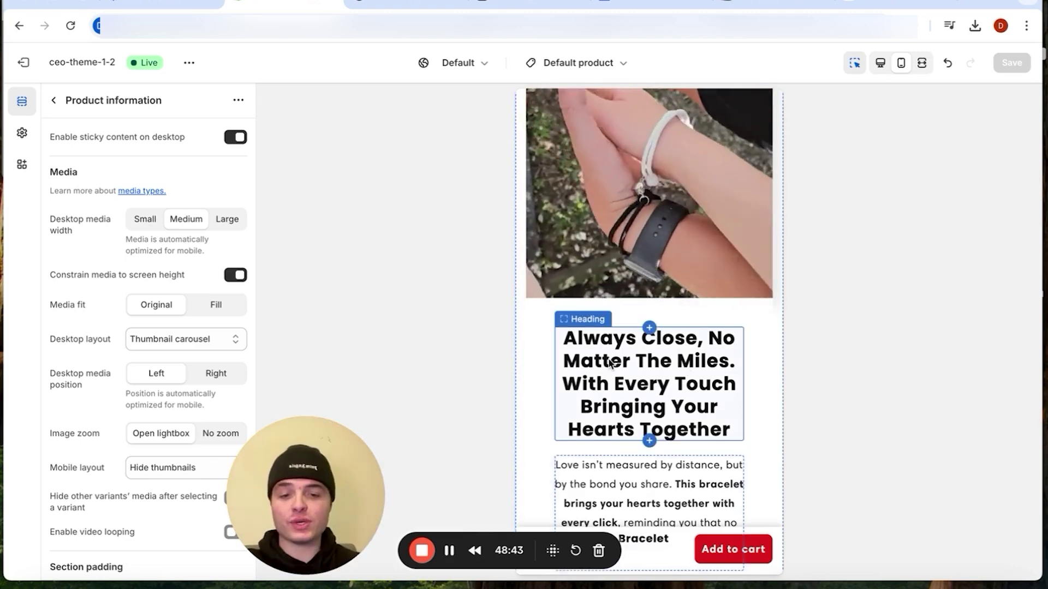
pyautogui.scroll(6, 608, 359)
pyautogui.scroll(15, 608, 358)
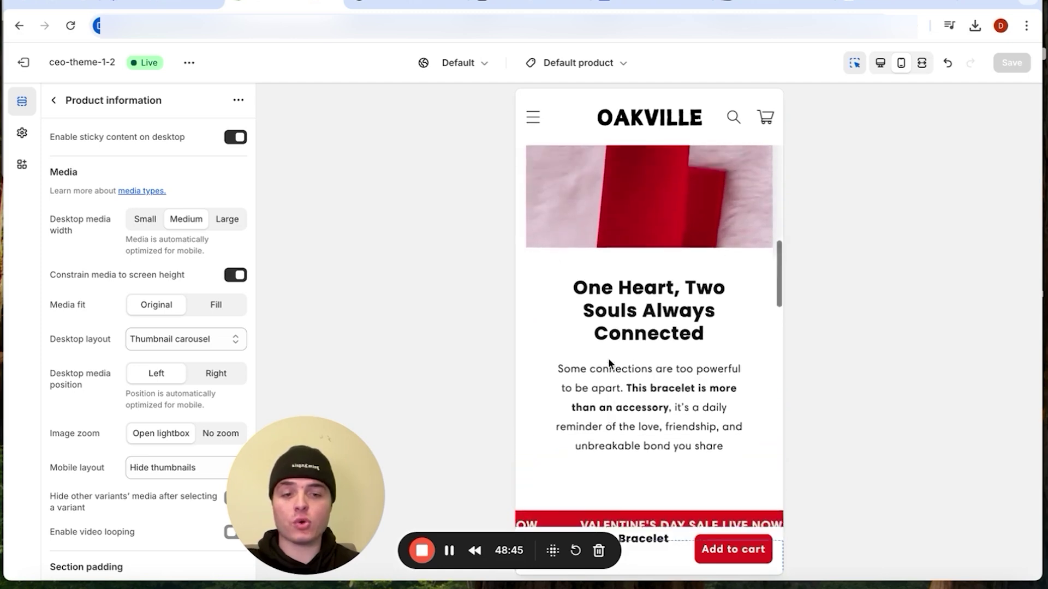
pyautogui.scroll(3, 608, 358)
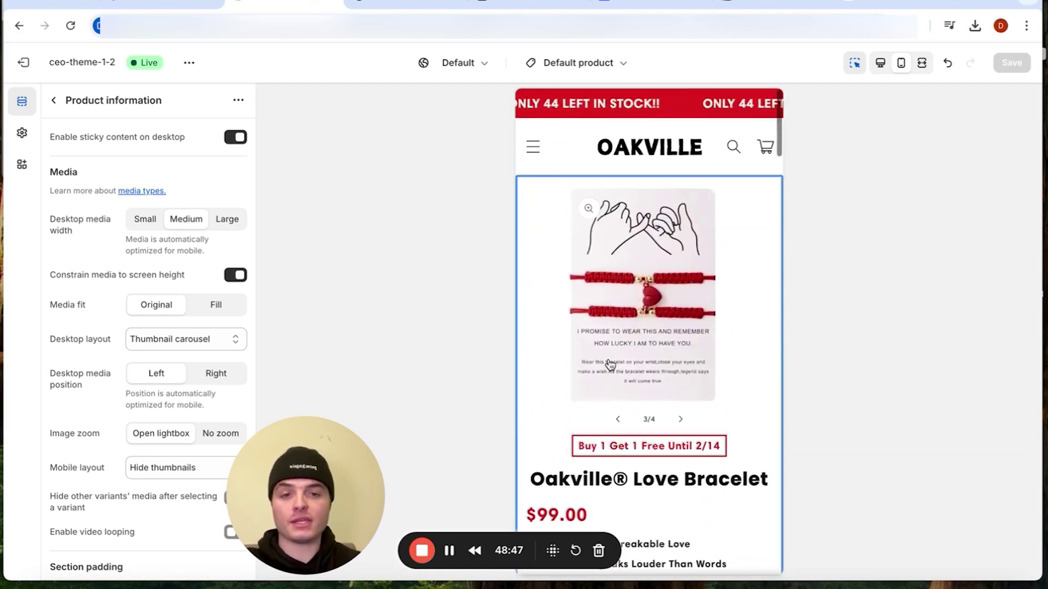
pyautogui.scroll(-12, 609, 363)
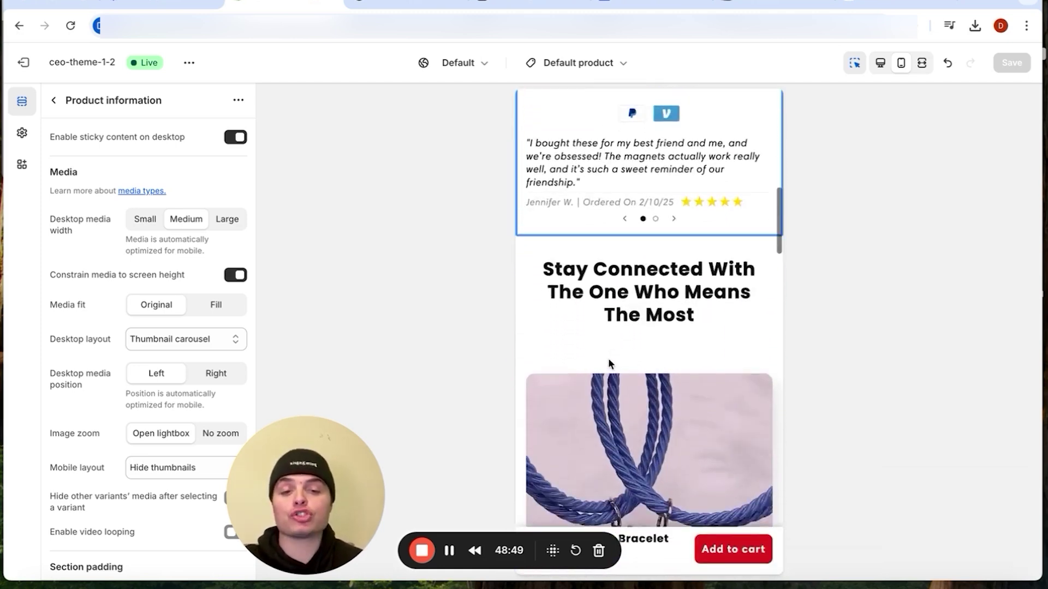
pyautogui.scroll(-15, 609, 362)
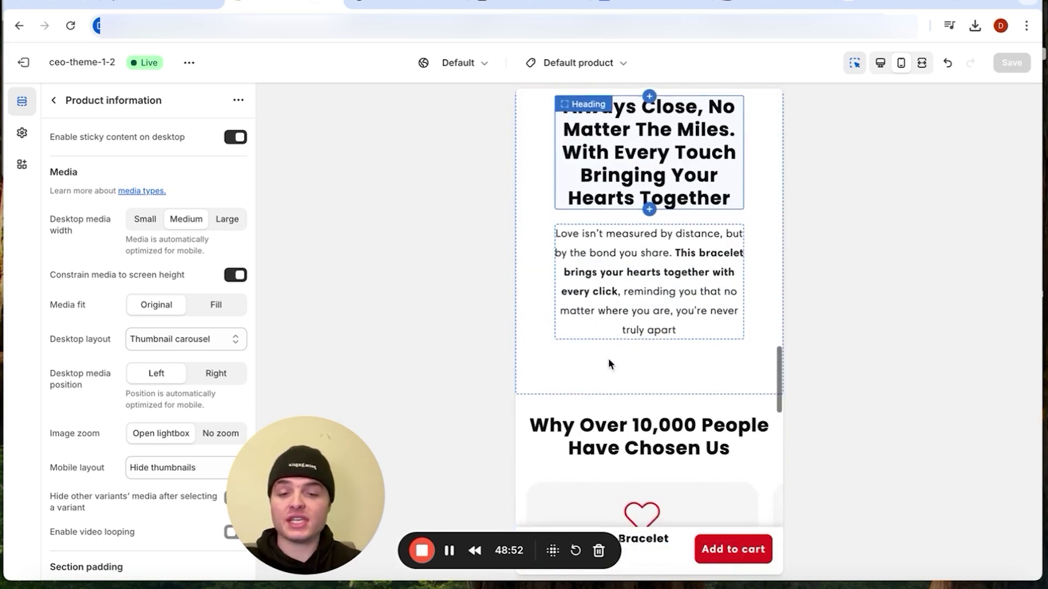
pyautogui.scroll(-2, 608, 358)
pyautogui.scroll(8, 608, 358)
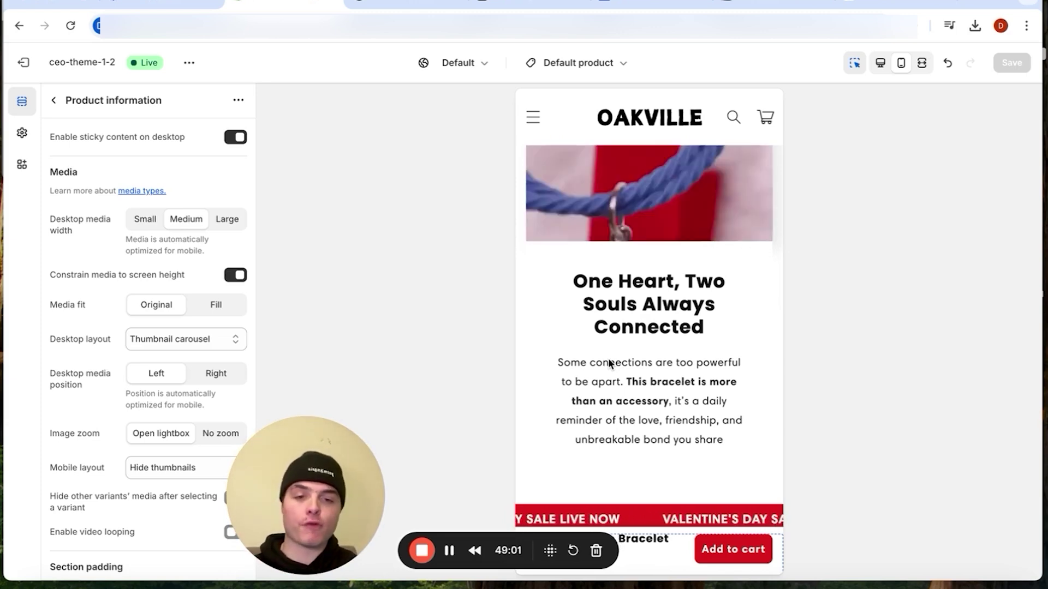
pyautogui.scroll(-5, 609, 363)
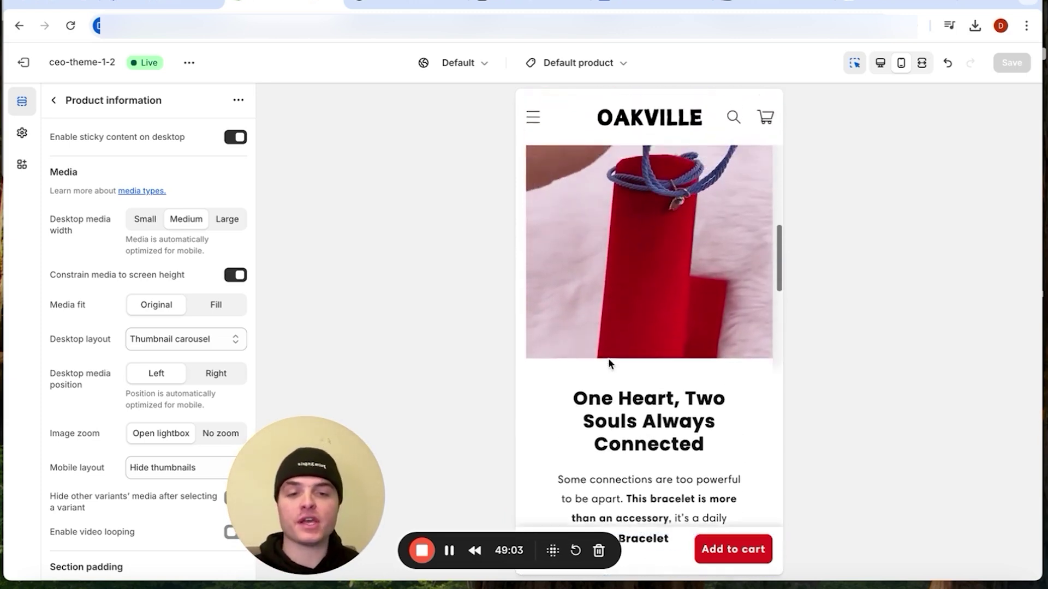
pyautogui.scroll(6, 639, 341)
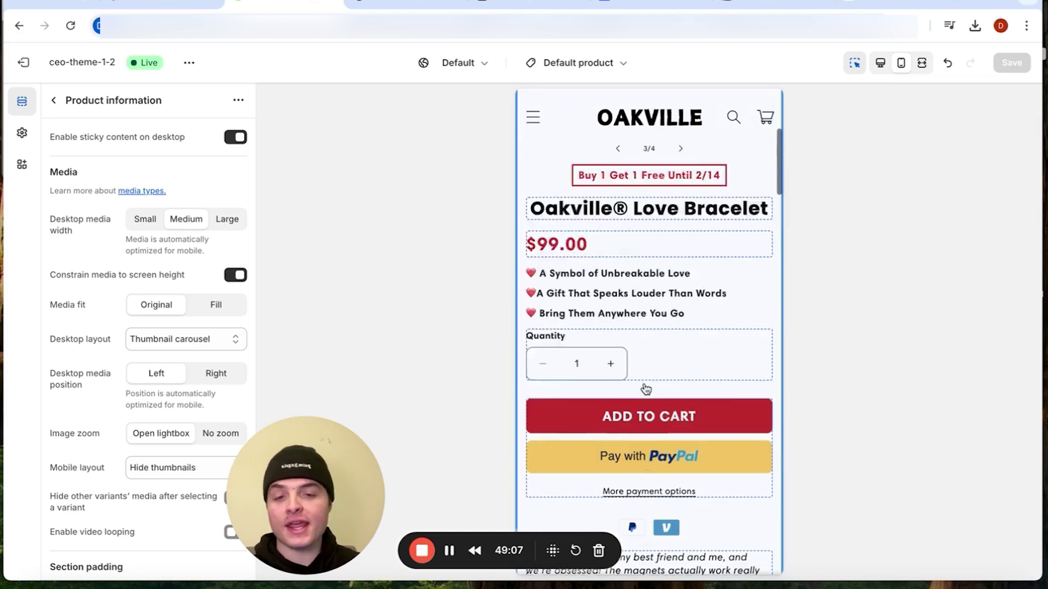
# Review the bracelet's benefit points, purchase options, review quote and "Stay Connected" heading, and open the second Image with text section's settings.
pyautogui.scroll(-3, 644, 386)
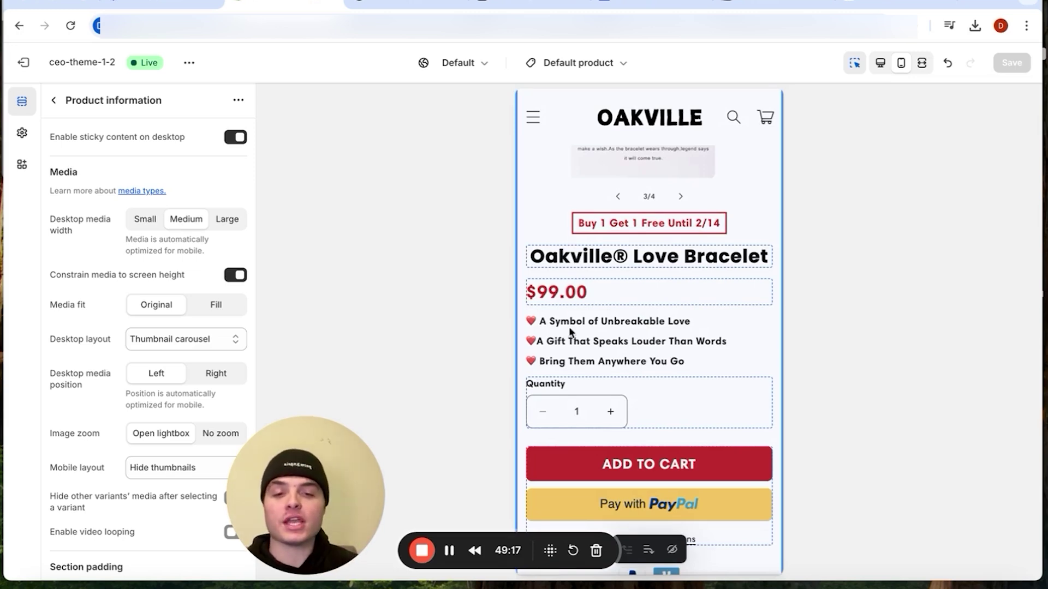
pyautogui.scroll(-7, 615, 403)
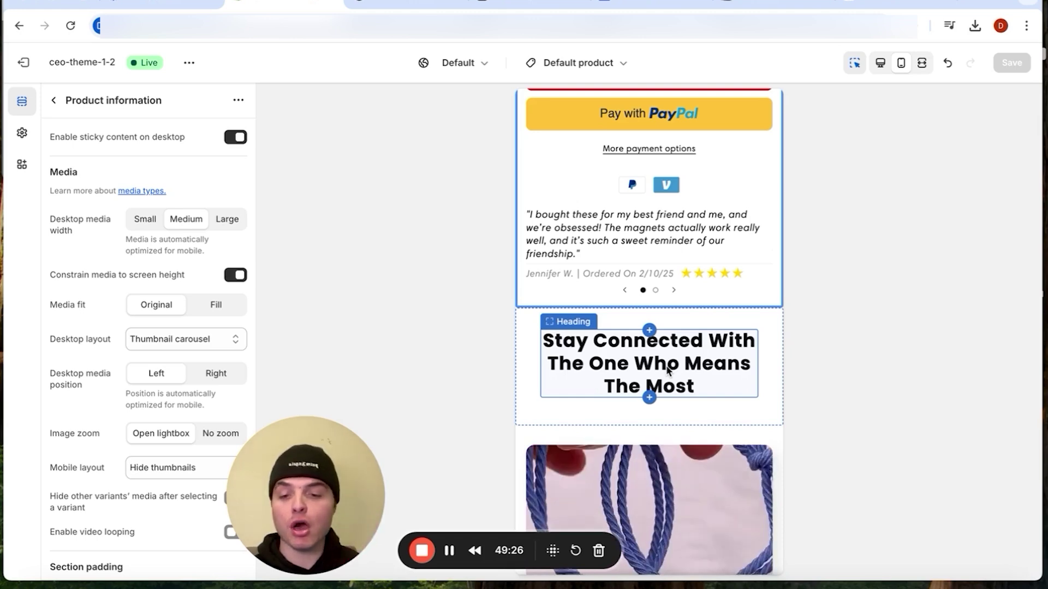
pyautogui.scroll(-6, 667, 368)
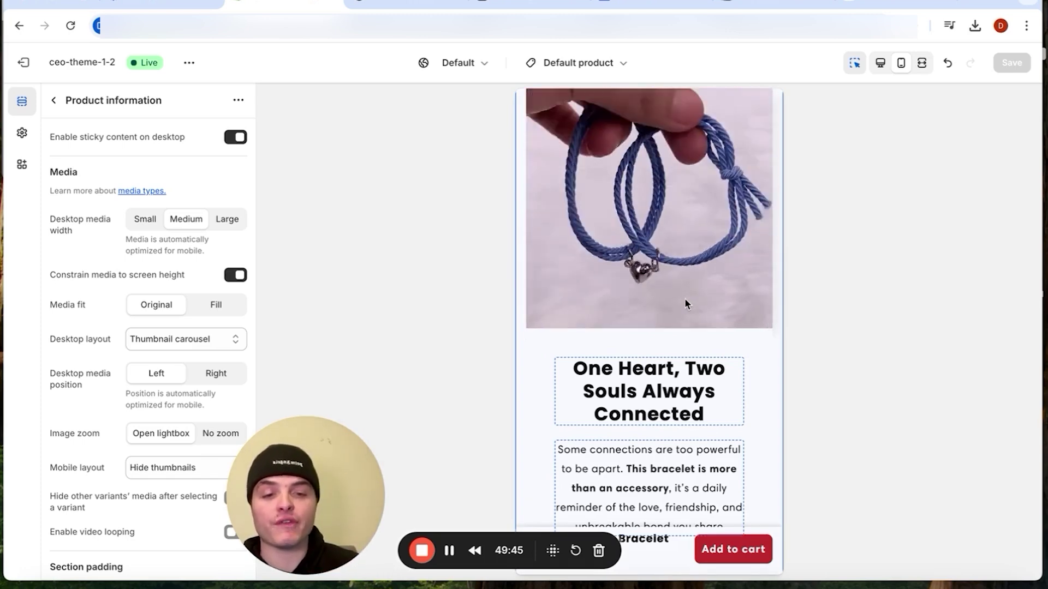
pyautogui.scroll(-7, 685, 300)
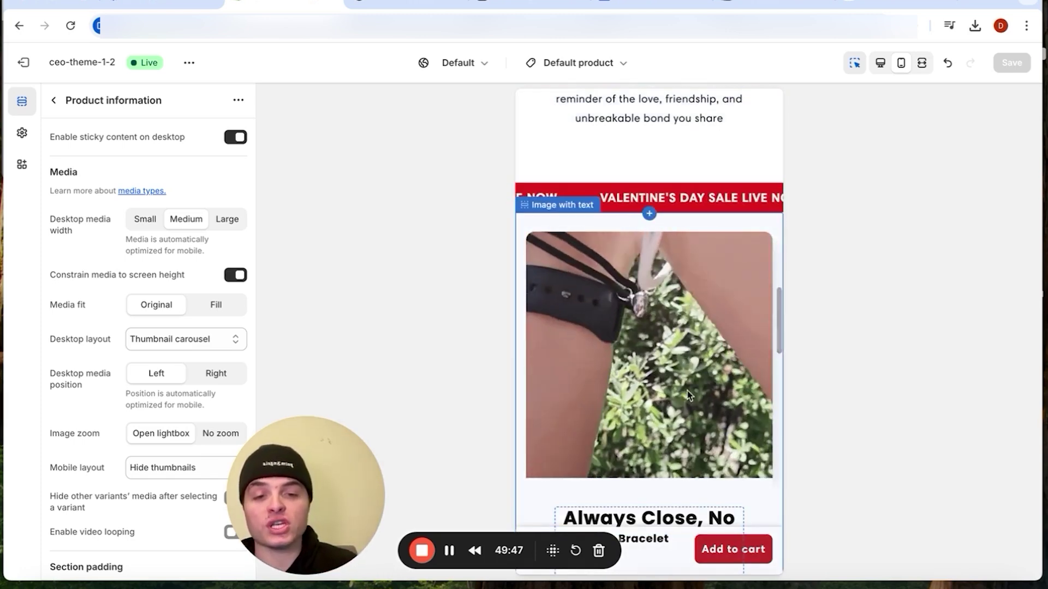
pyautogui.click(674, 415)
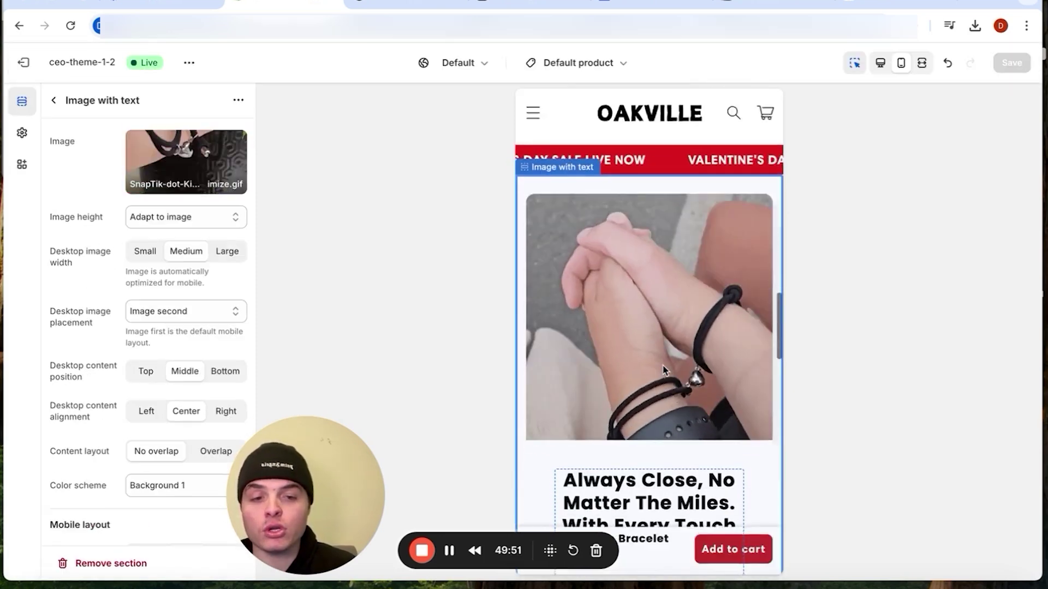
# Look through the Icon Bar's three cards and the first testimonial, and return to the product template's section list.
pyautogui.scroll(-5, 663, 368)
pyautogui.click(681, 430)
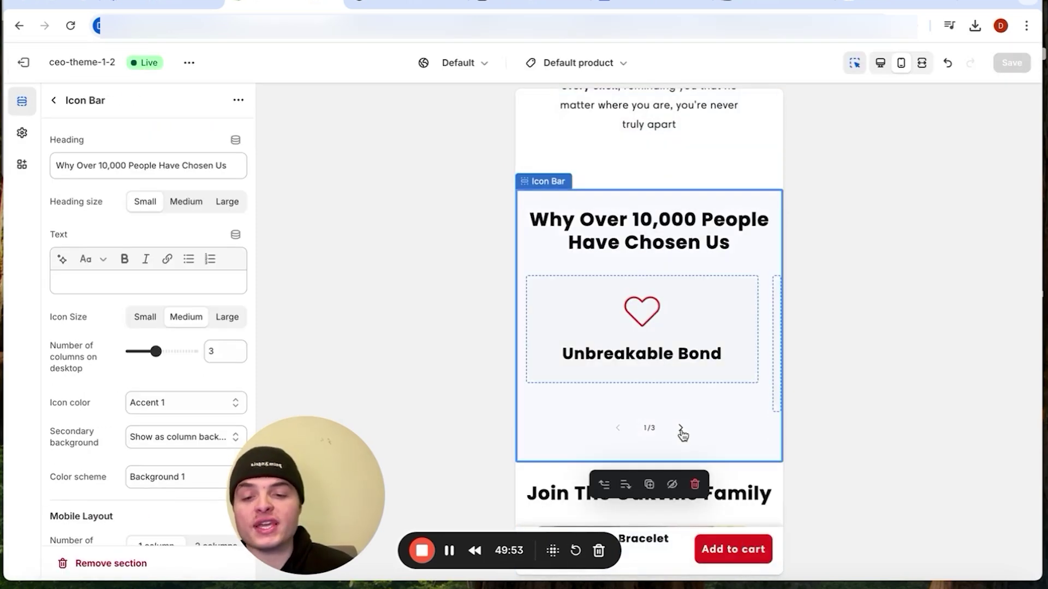
pyautogui.click(681, 429)
pyautogui.click(681, 429)
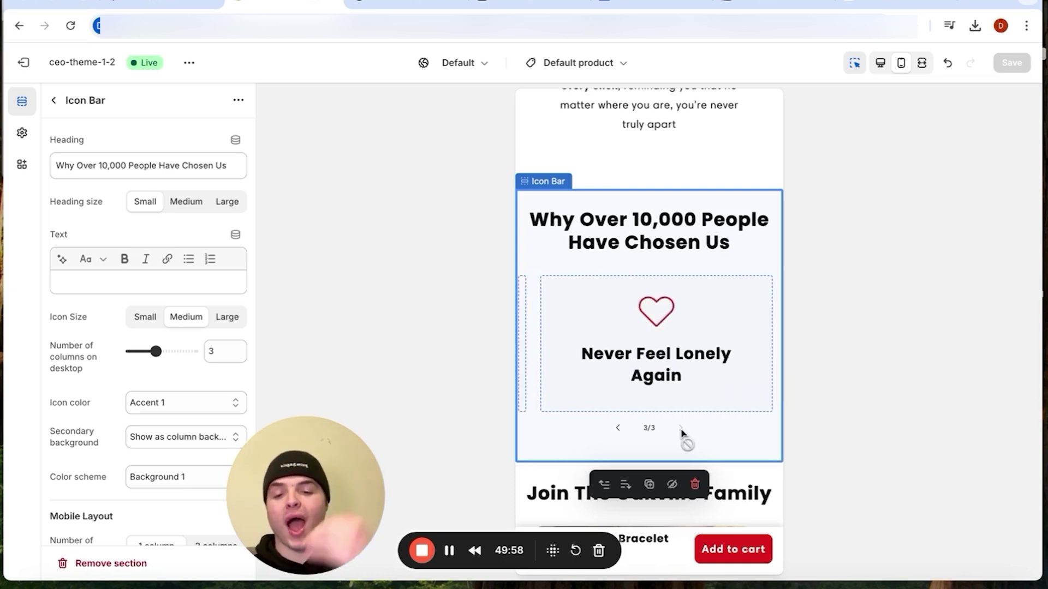
pyautogui.scroll(-2, 681, 431)
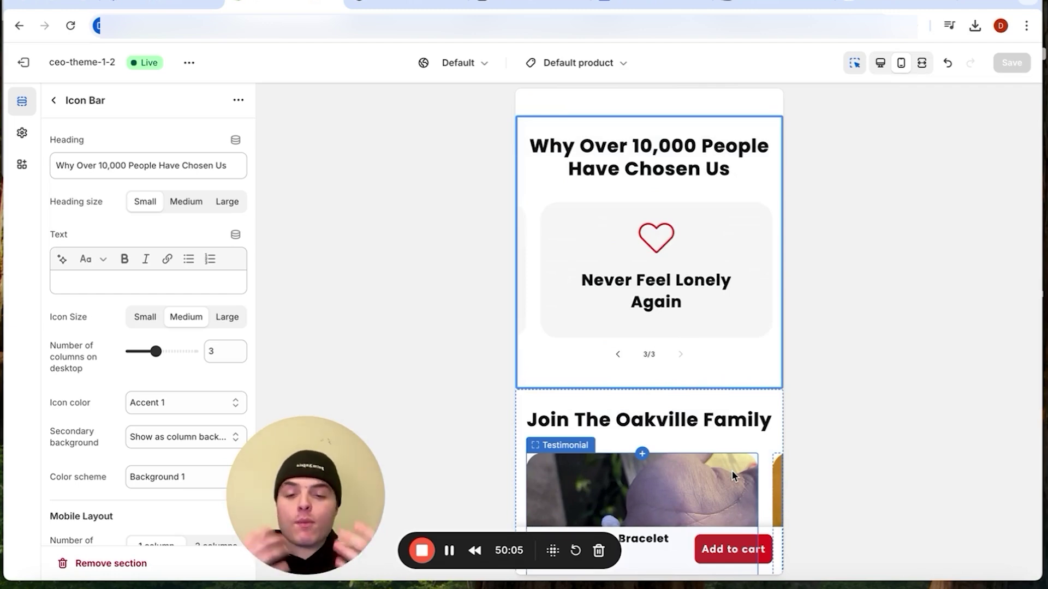
pyautogui.scroll(-6, 732, 475)
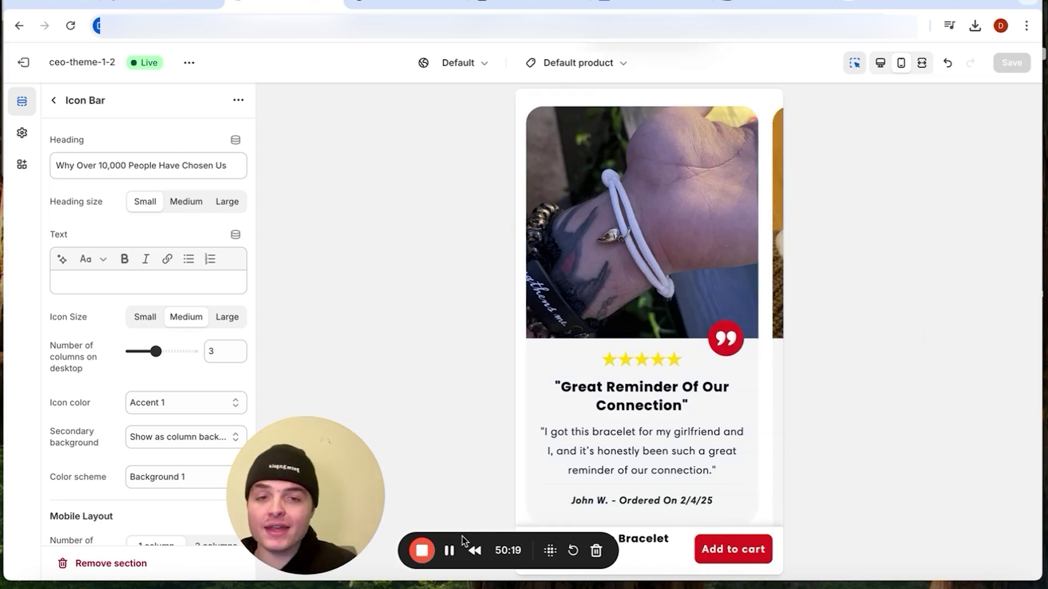
pyautogui.click(53, 100)
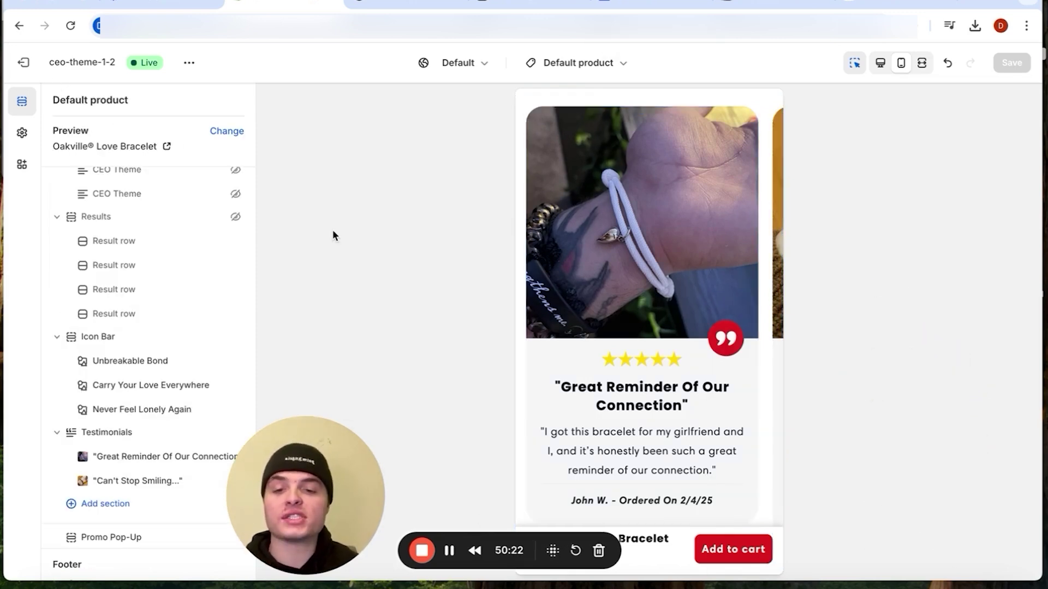